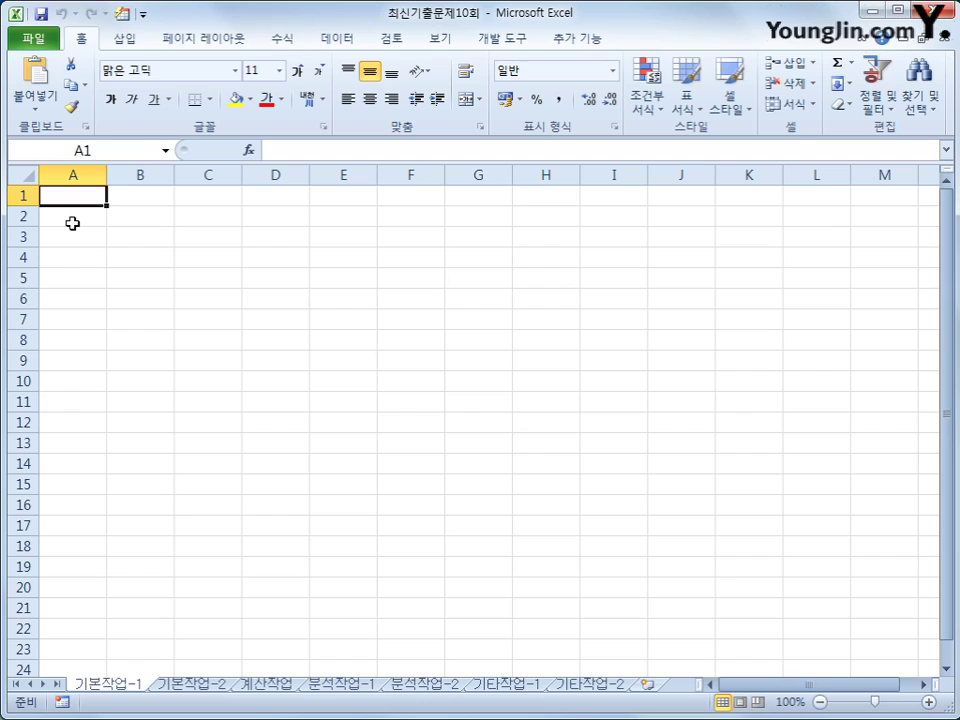
Start a Microsoft Query import at cell B2 from an MS Access Database source, choosing the 판매현황.accdb database
{"action": "left_click", "coordinate": [134, 221]}
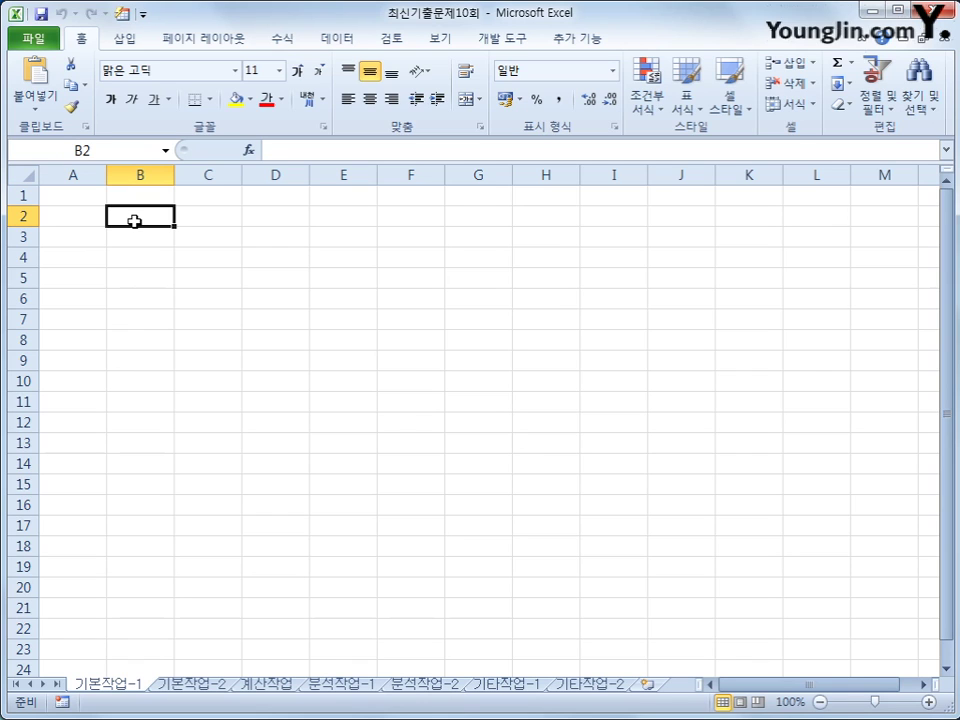
{"action": "left_click", "coordinate": [333, 40]}
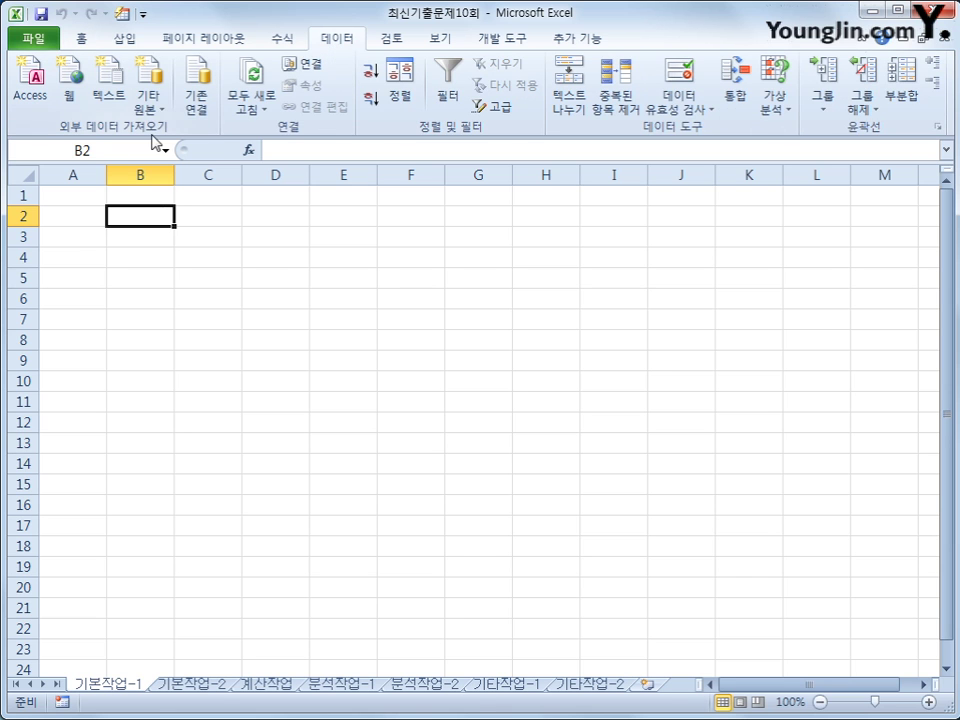
{"action": "left_click", "coordinate": [147, 100]}
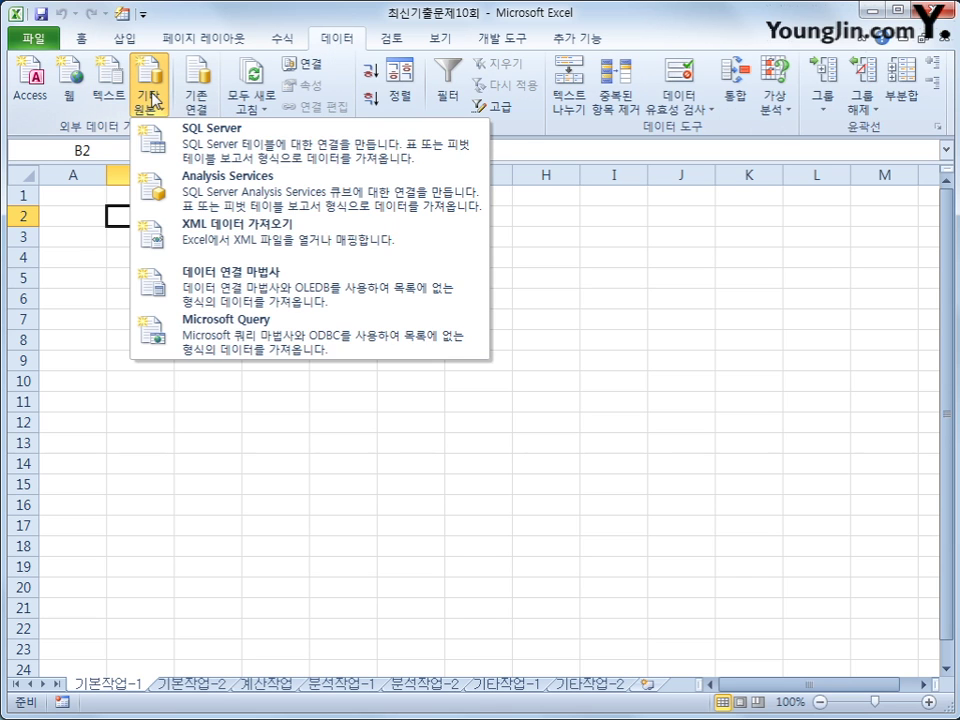
{"action": "left_click", "coordinate": [233, 348]}
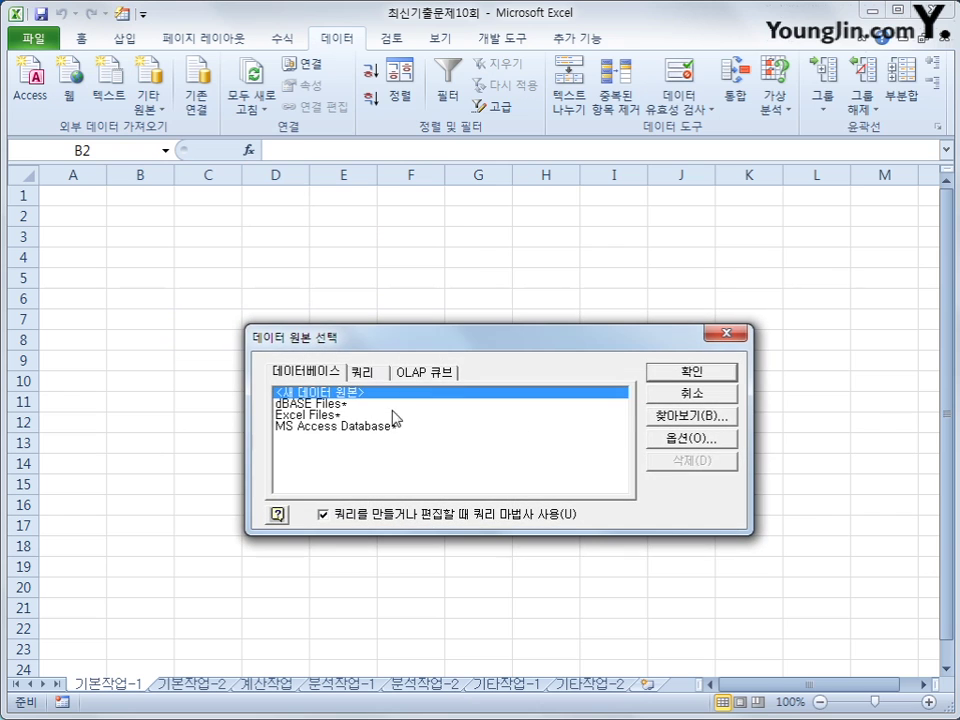
{"action": "left_click", "coordinate": [384, 427]}
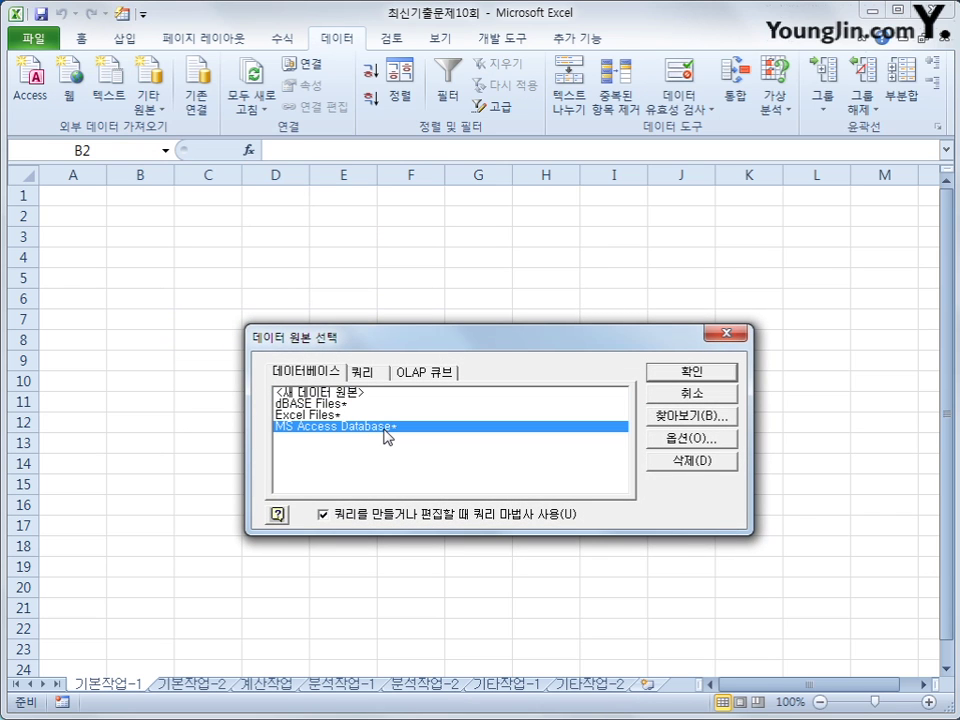
{"action": "left_click", "coordinate": [679, 373]}
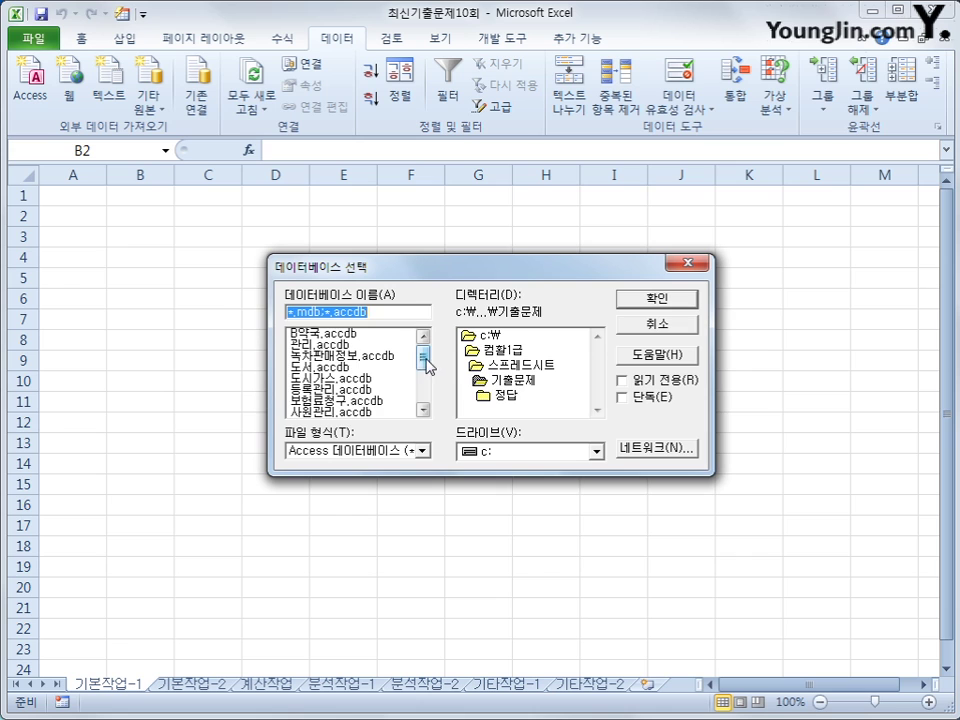
{"action": "left_click_drag", "start_coordinate": [427, 365], "coordinate": [424, 393]}
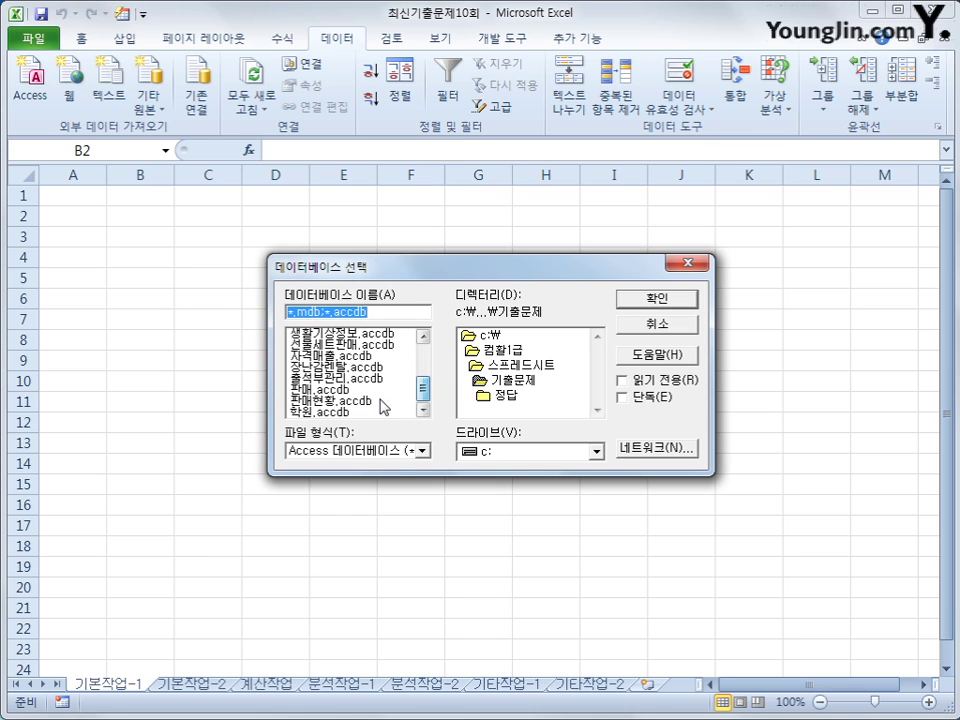
{"action": "left_click", "coordinate": [381, 400]}
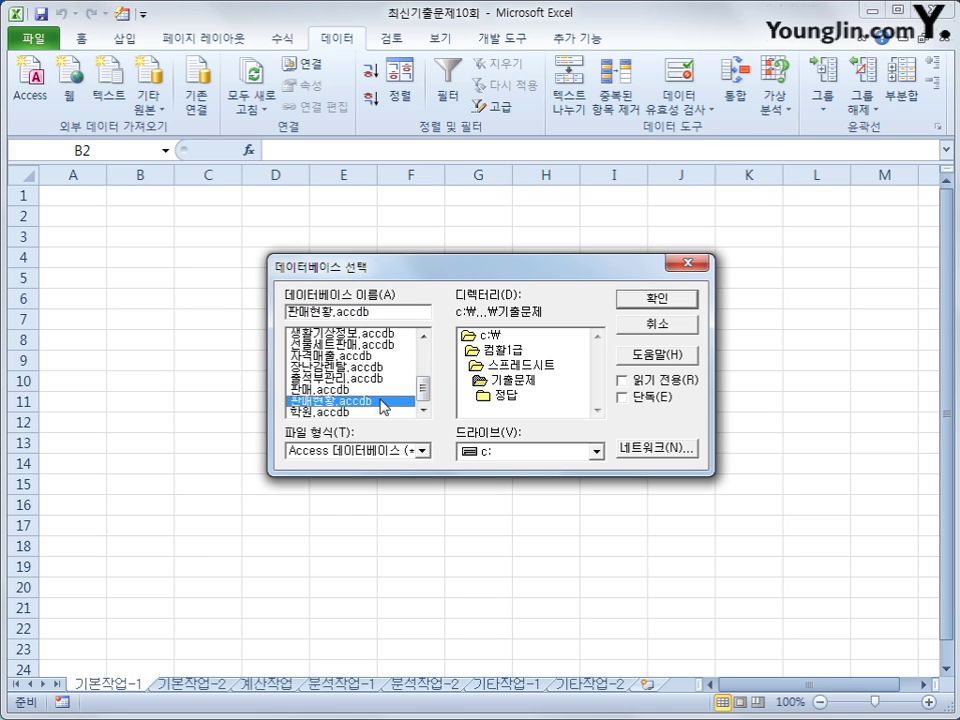
{"action": "left_click", "coordinate": [645, 300]}
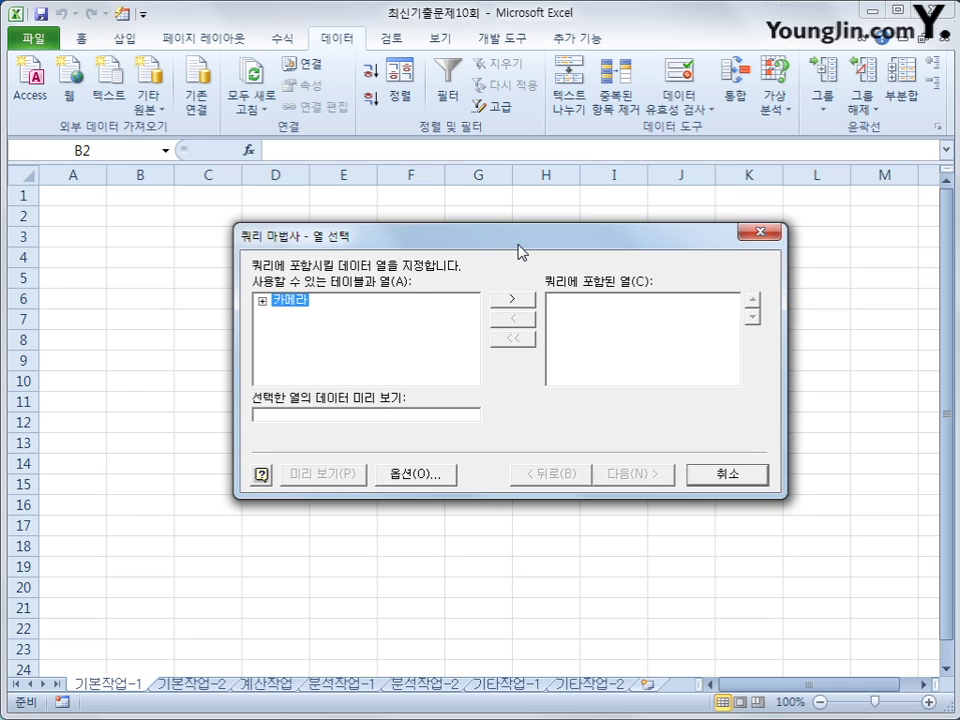
Include the 제품모델명, 출시년도, 가격, 판매량 and 무게 columns of the 카메라 table in the query
{"action": "double_click", "coordinate": [301, 305]}
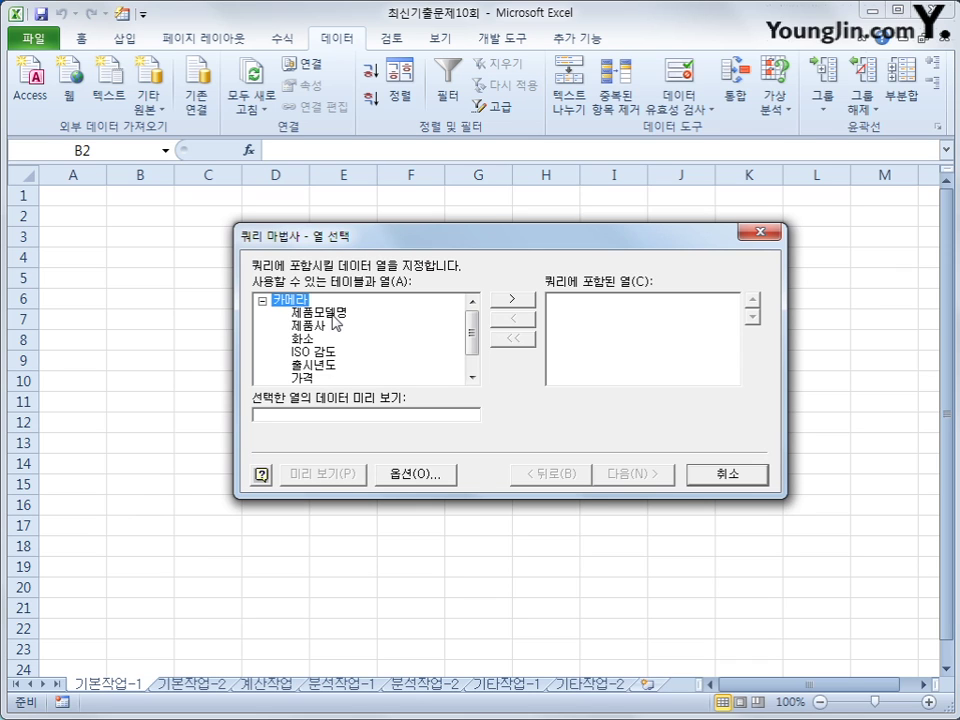
{"action": "left_click", "coordinate": [331, 314]}
{"action": "double_click", "coordinate": [331, 316]}
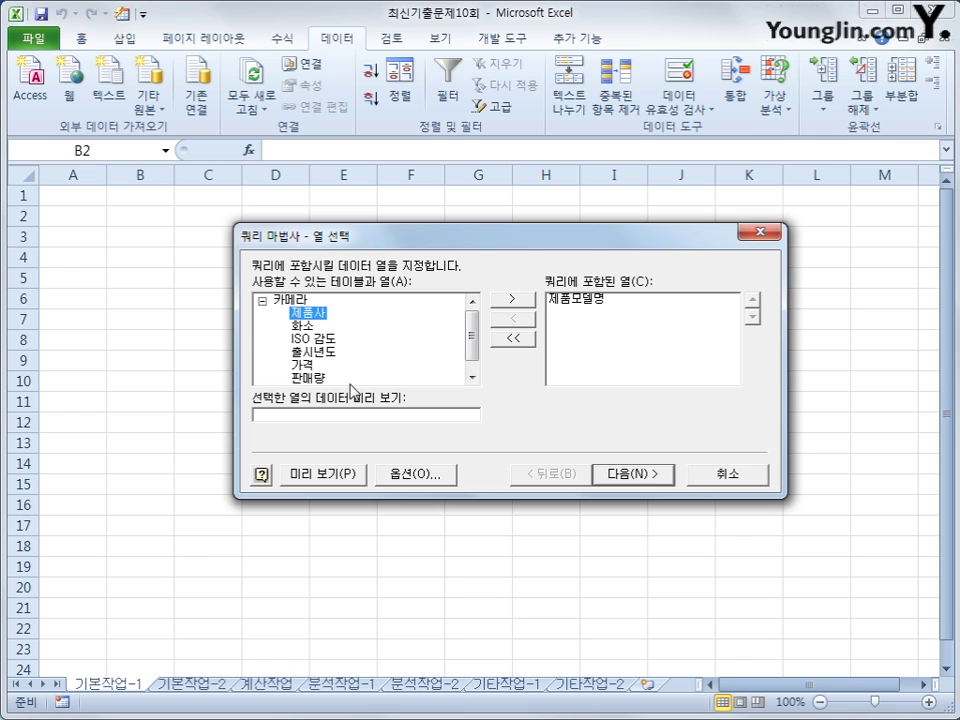
{"action": "left_click", "coordinate": [331, 354]}
{"action": "double_click", "coordinate": [331, 354]}
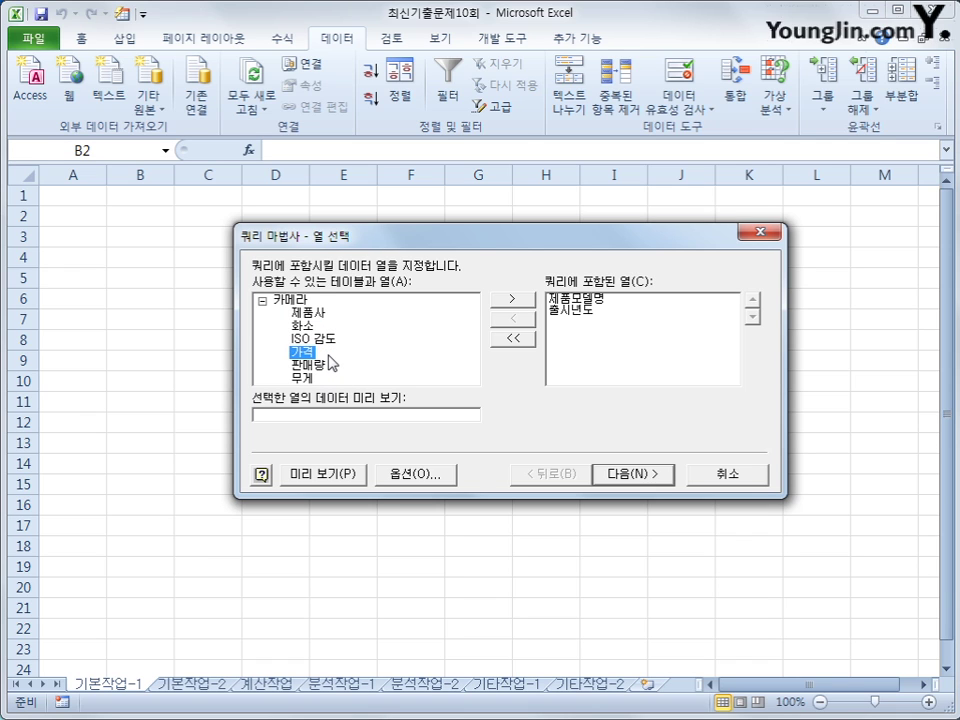
{"action": "double_click", "coordinate": [308, 358]}
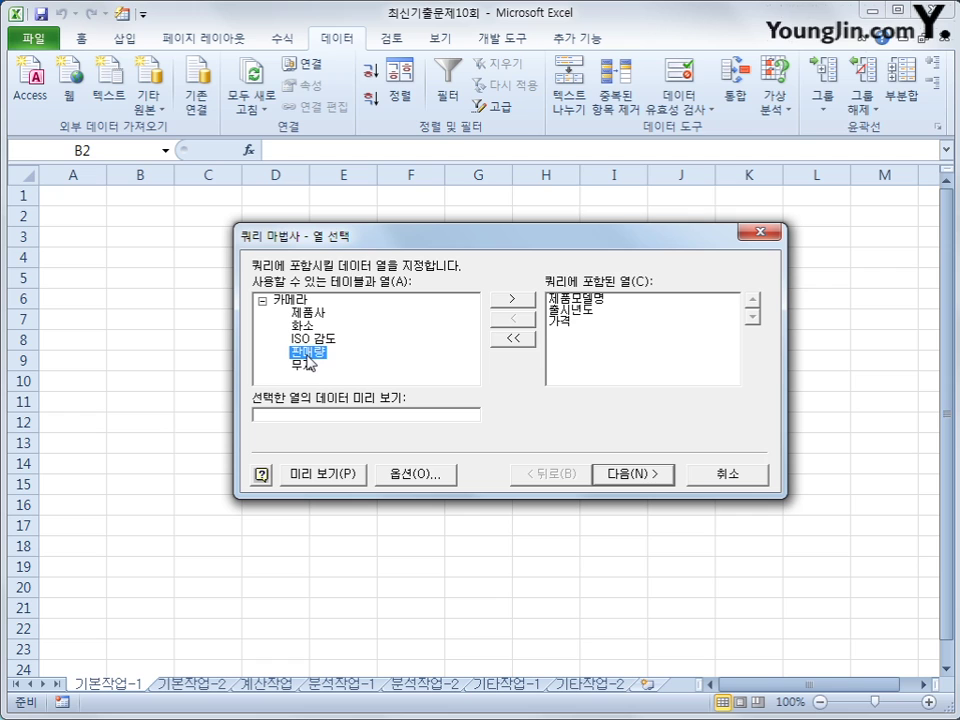
{"action": "double_click", "coordinate": [309, 360]}
{"action": "double_click", "coordinate": [309, 360]}
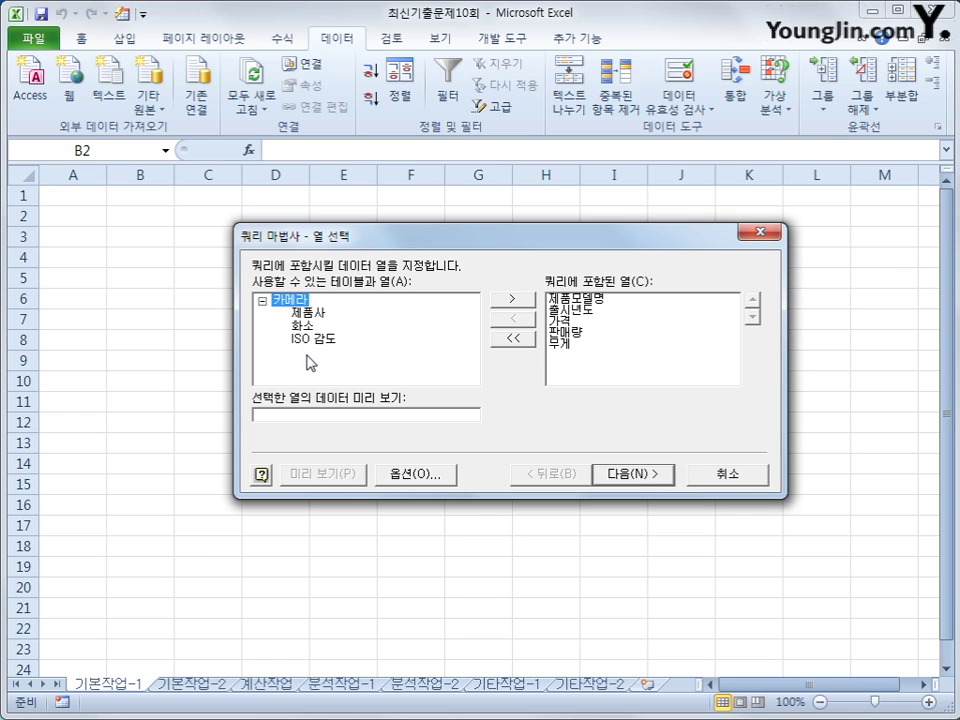
{"action": "left_click", "coordinate": [612, 478]}
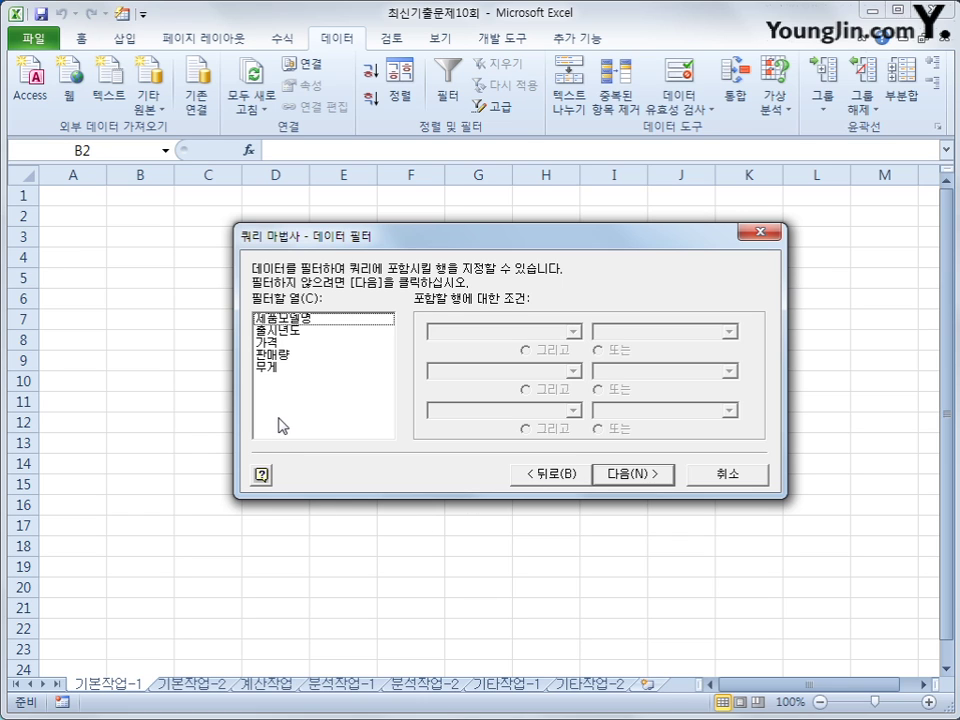
Filter the query rows to those whose 출시년도 is <= 2015
{"action": "left_click", "coordinate": [307, 337]}
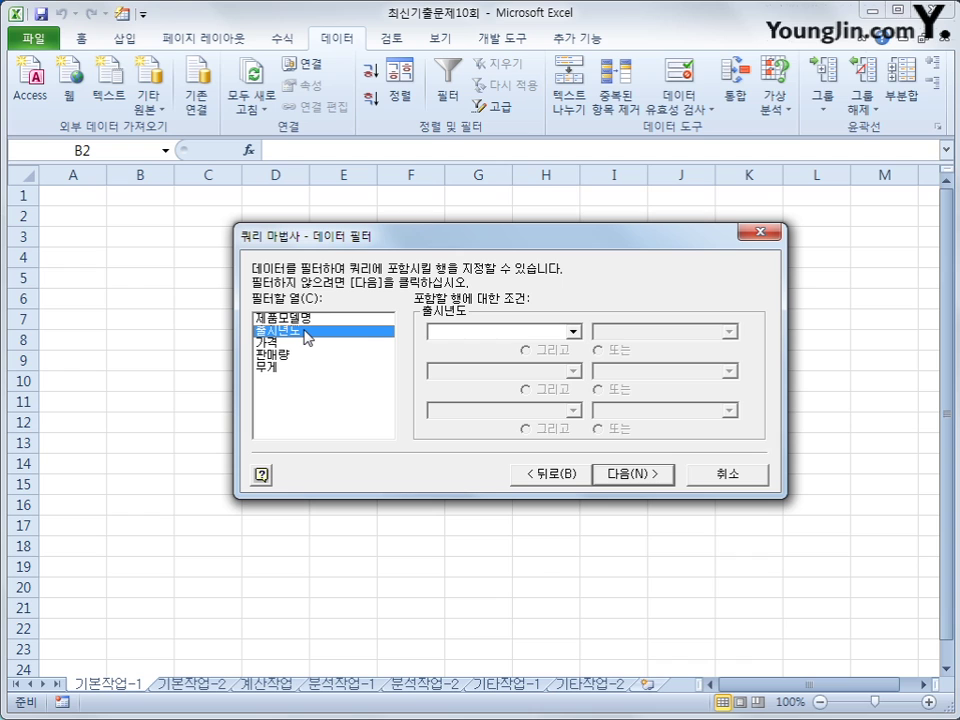
{"action": "left_click", "coordinate": [484, 334]}
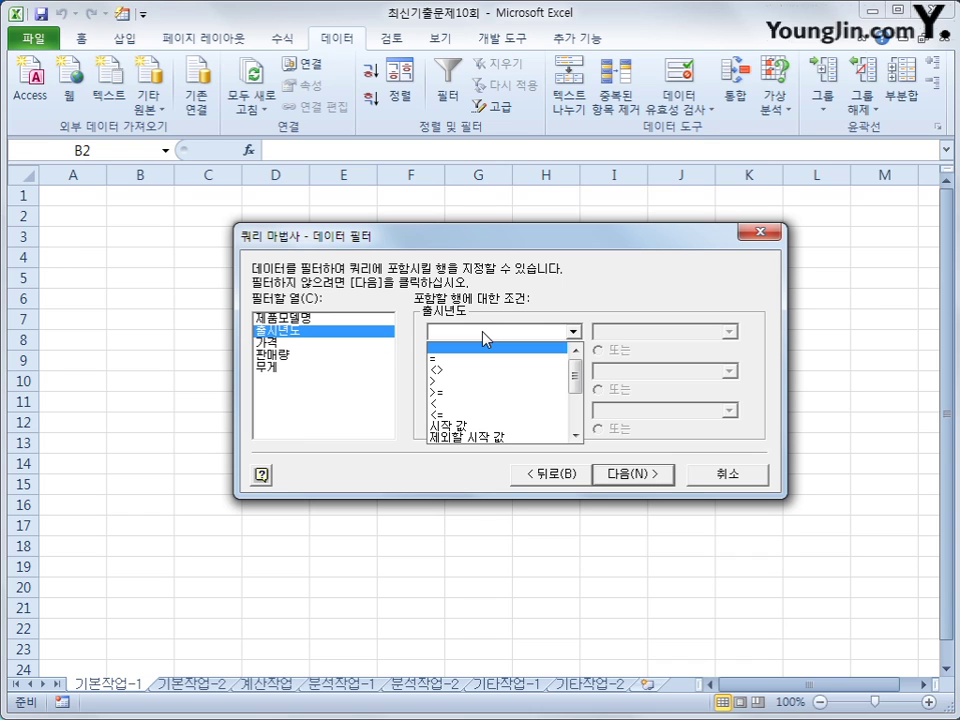
{"action": "left_click", "coordinate": [488, 420]}
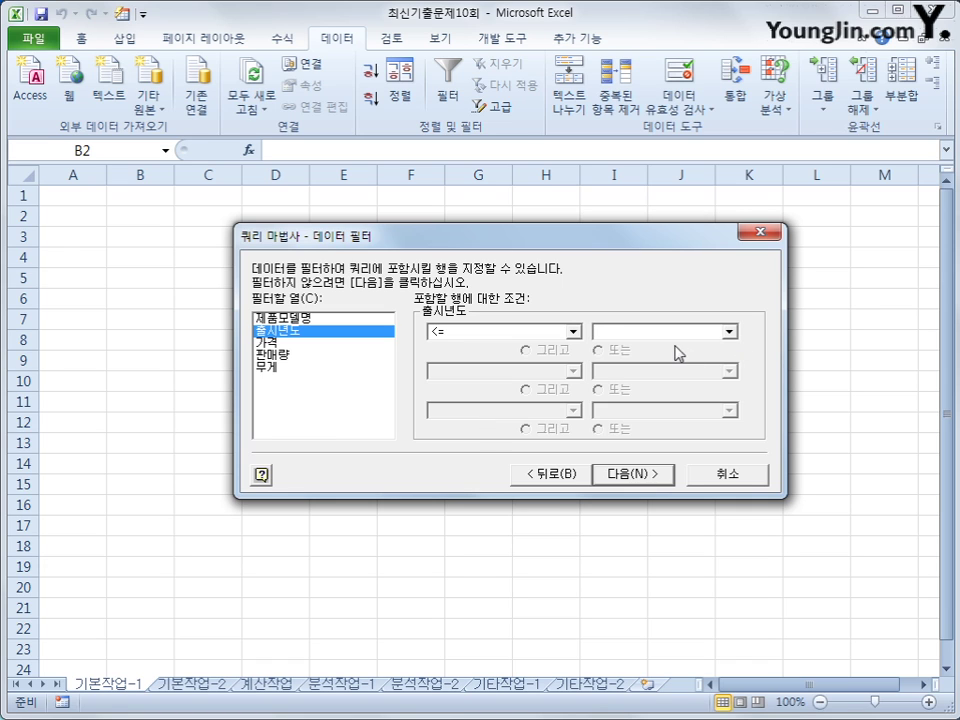
{"action": "type", "text": "2015"}
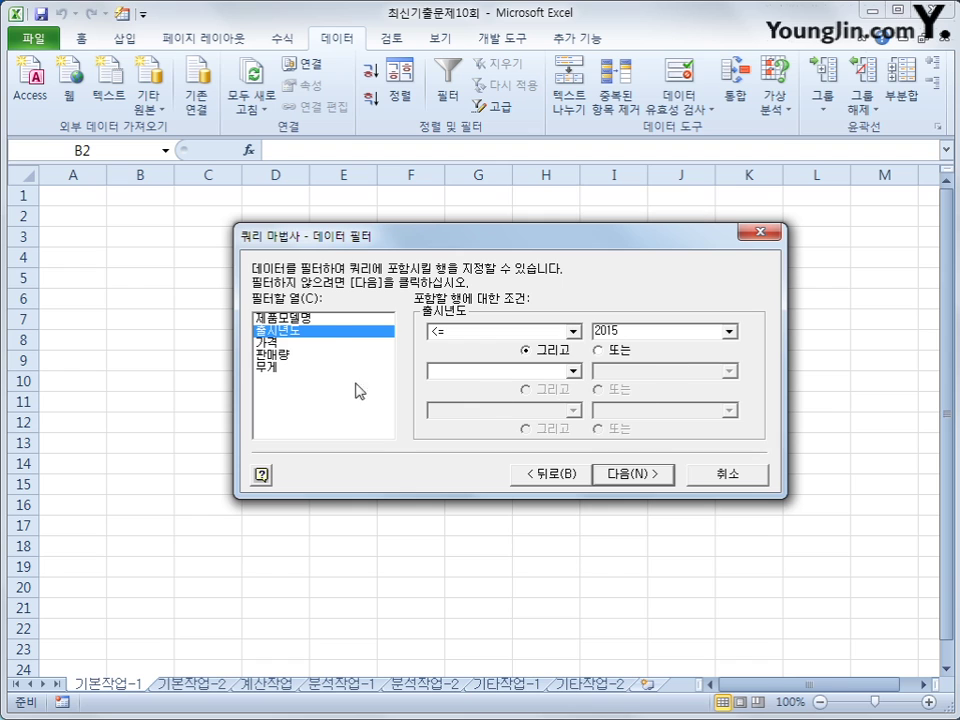
Add a filter condition that 가격 is < 1000000 and accept the data filters
{"action": "left_click", "coordinate": [336, 346]}
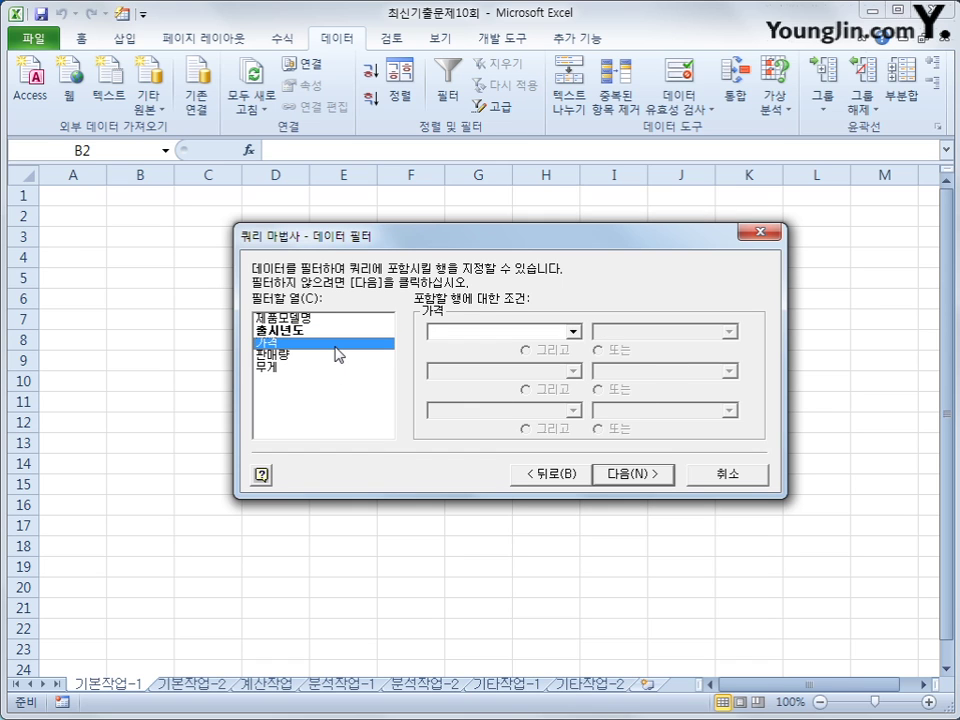
{"action": "left_click", "coordinate": [497, 333]}
{"action": "left_click", "coordinate": [493, 404]}
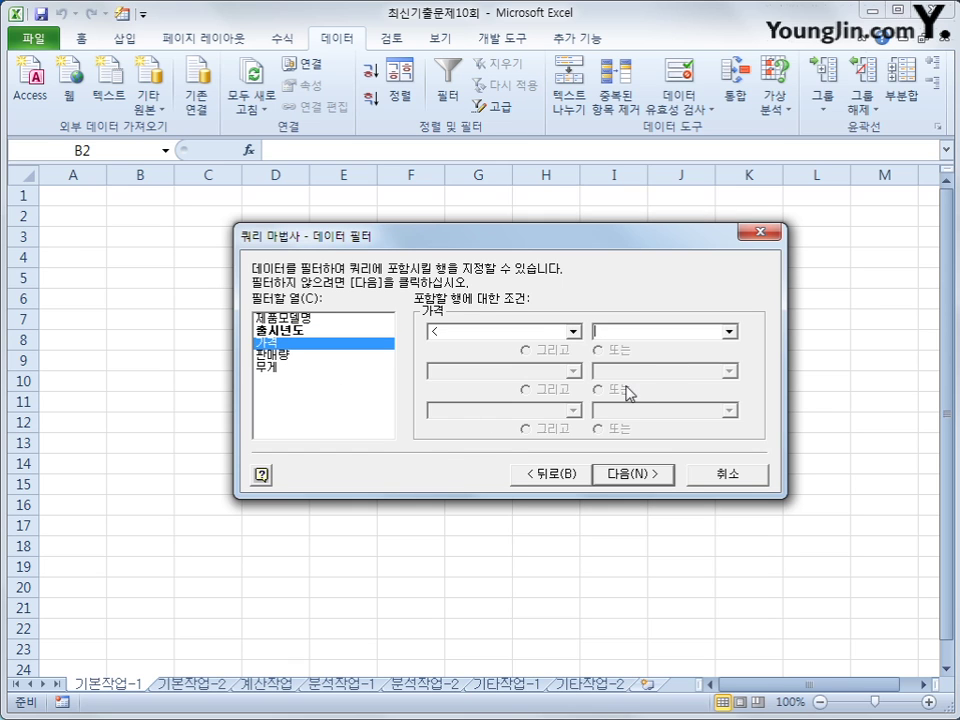
{"action": "key", "text": "Tab"}
{"action": "type", "text": "1"}
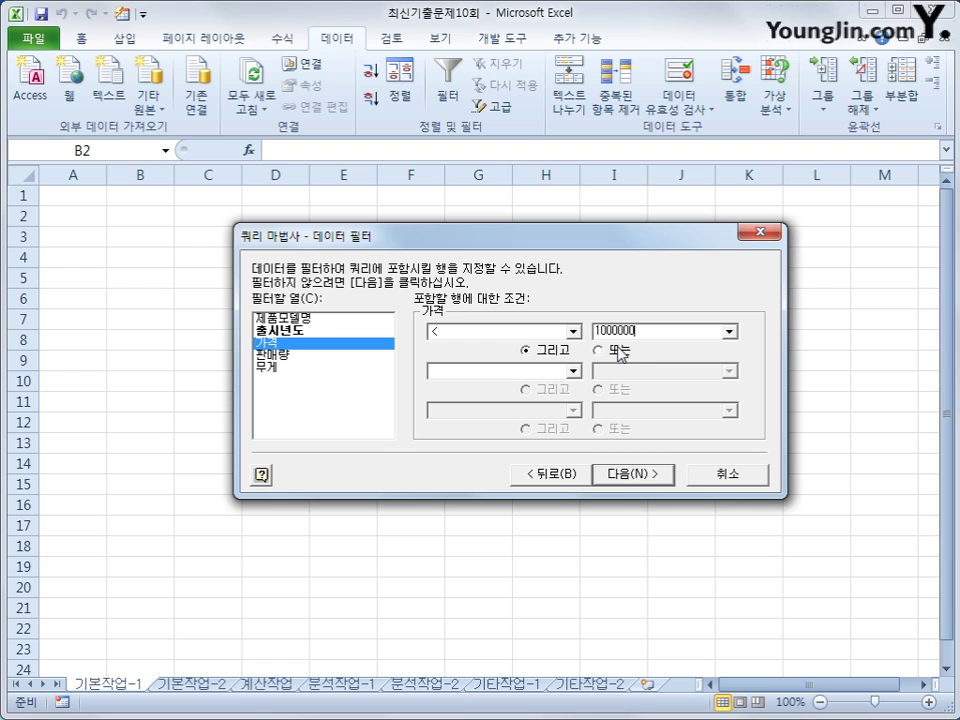
{"action": "left_click", "coordinate": [634, 474]}
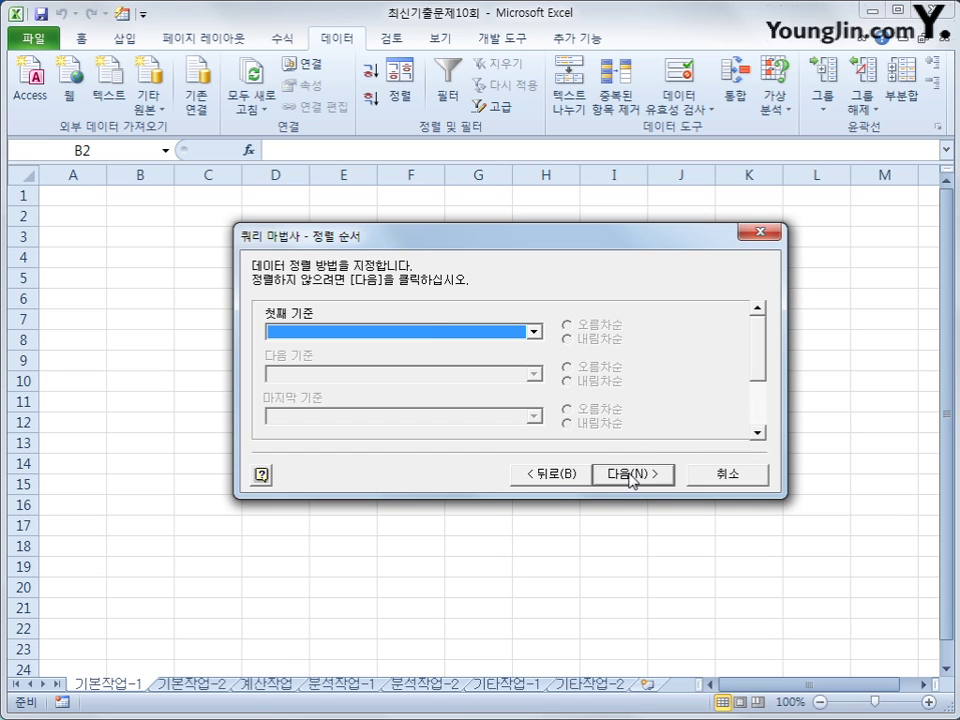
Sort the query by 출시년도 ascending and 가격 descending, and return the data to the existing worksheet as a table at B2
{"action": "left_click", "coordinate": [432, 336]}
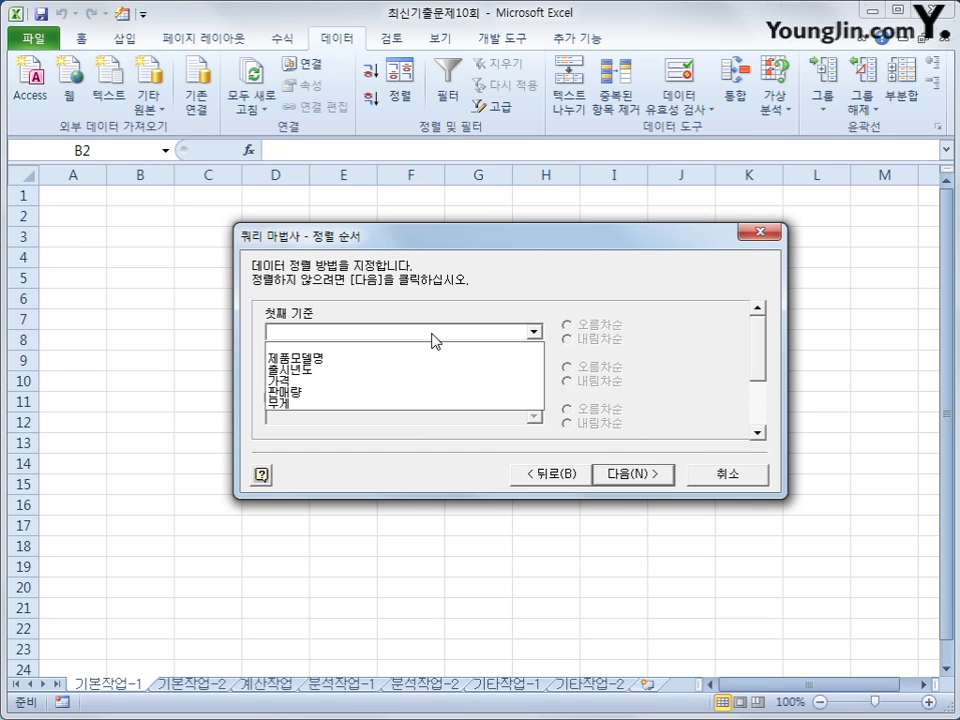
{"action": "left_click", "coordinate": [431, 370]}
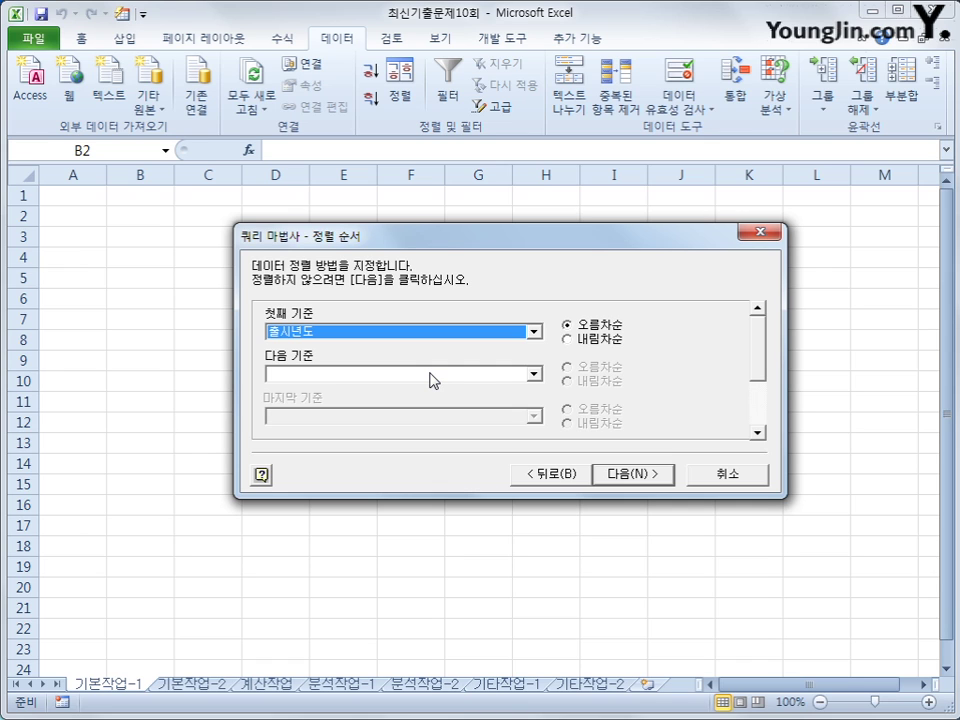
{"action": "left_click", "coordinate": [432, 376]}
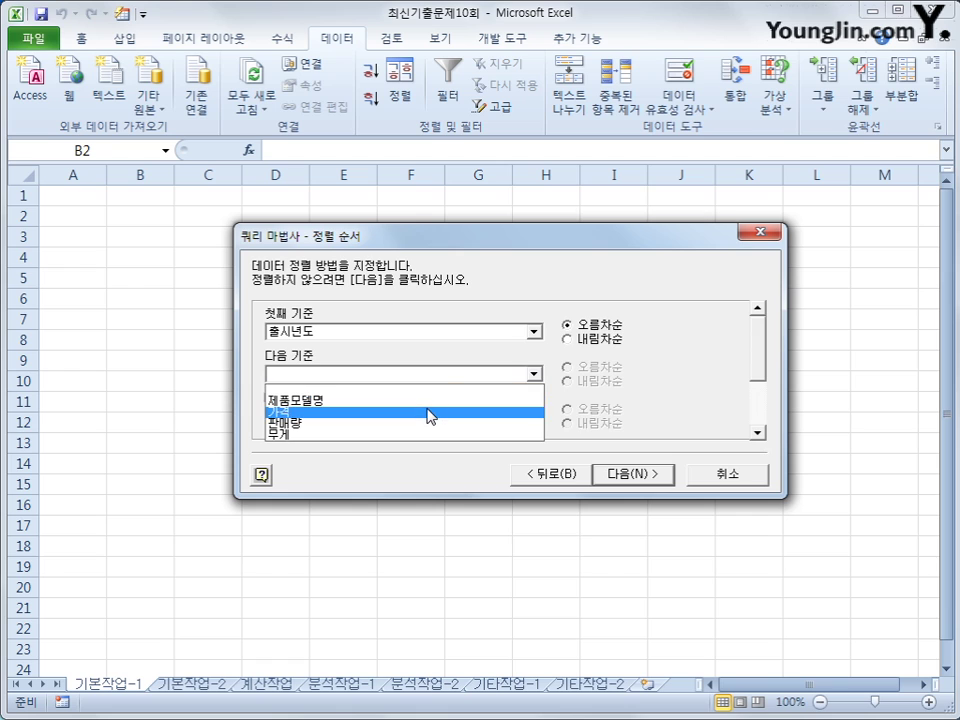
{"action": "left_click", "coordinate": [428, 412]}
{"action": "left_click", "coordinate": [567, 381]}
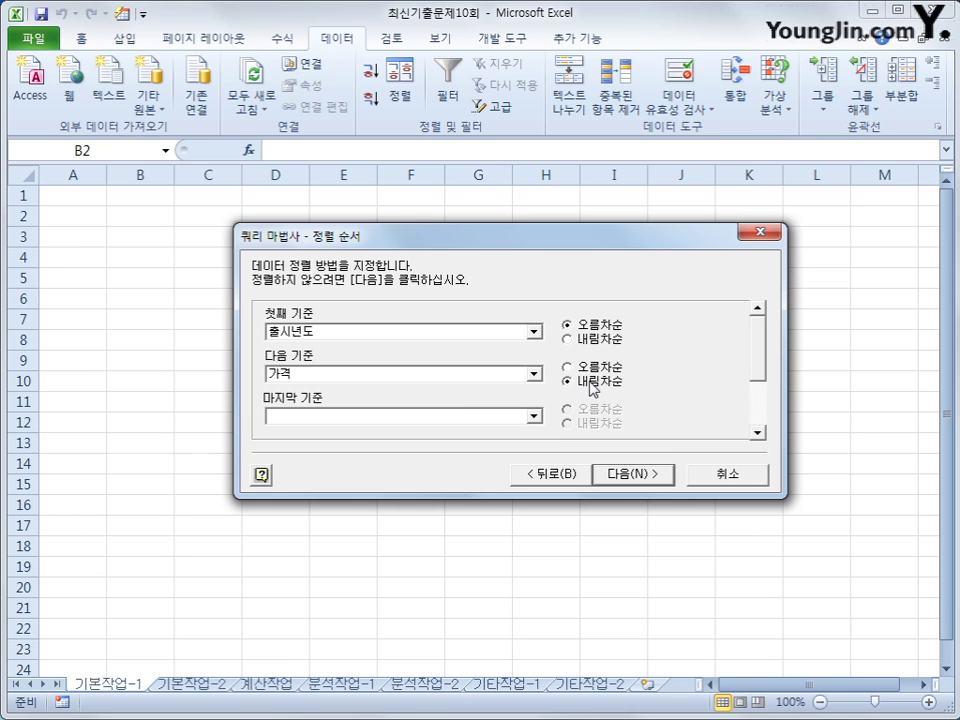
{"action": "left_click", "coordinate": [624, 474]}
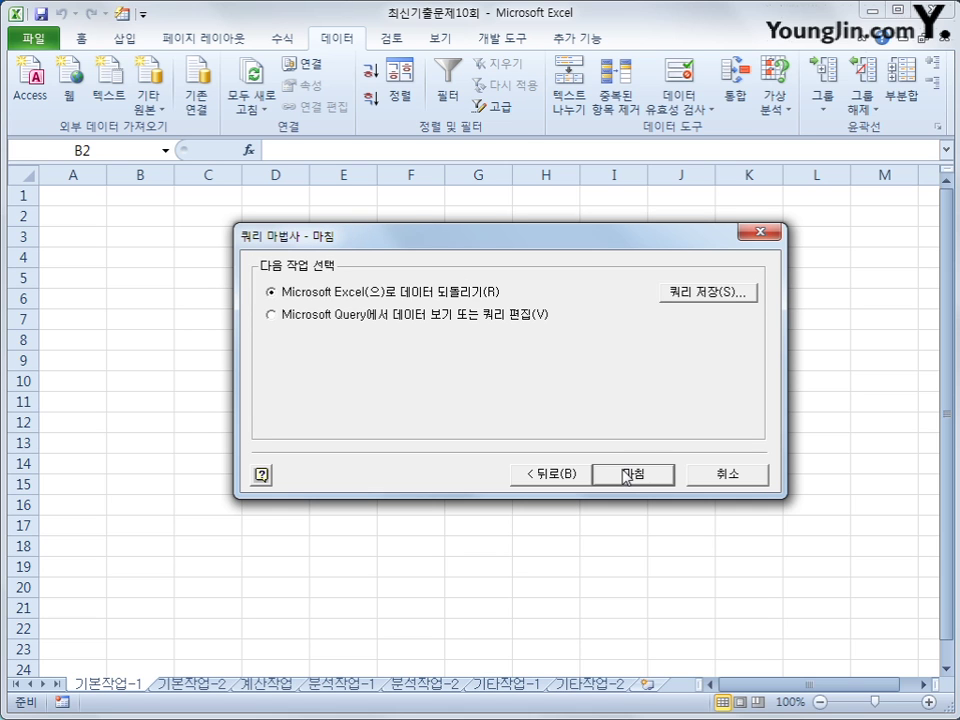
{"action": "left_click", "coordinate": [626, 476]}
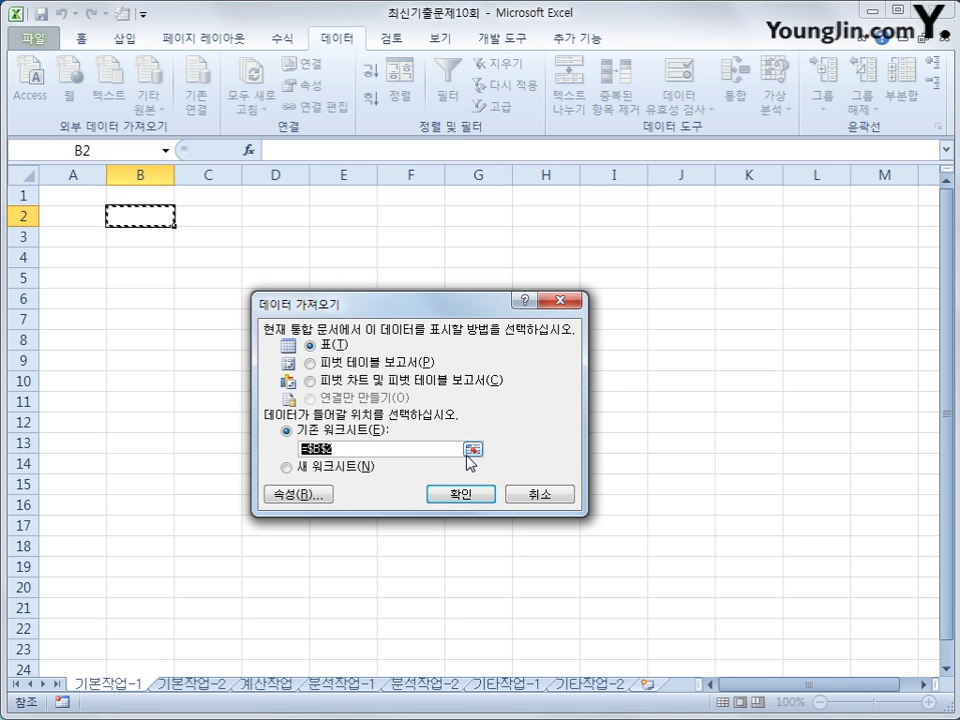
{"action": "left_click", "coordinate": [460, 494]}
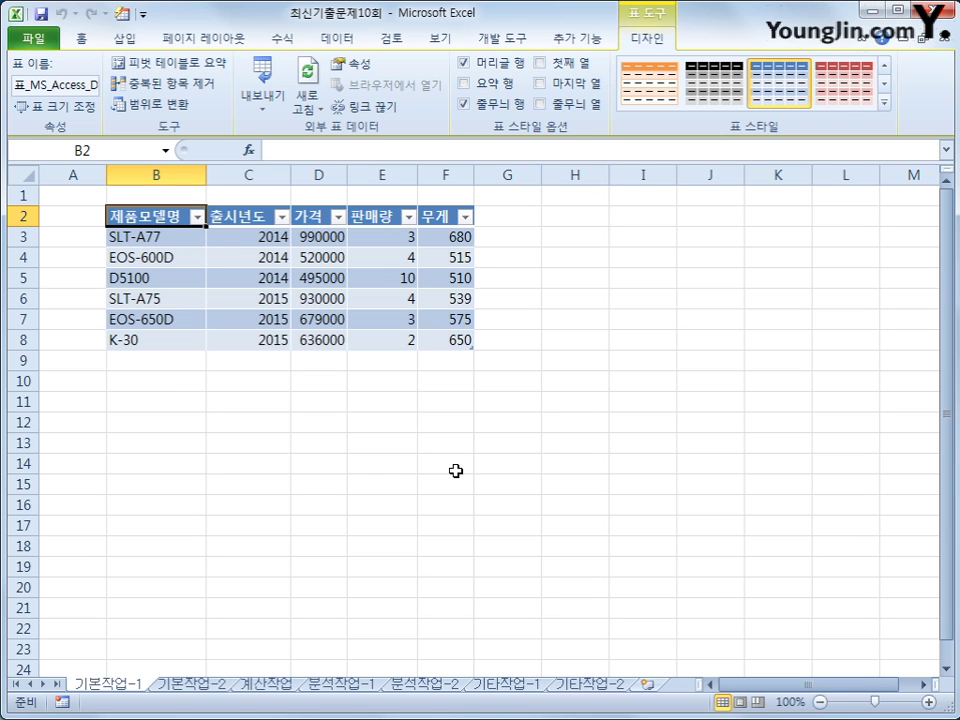
On the 기본작업-2 sheet, copy the 가격 header from F2 to cell A18
{"action": "left_click", "coordinate": [192, 684]}
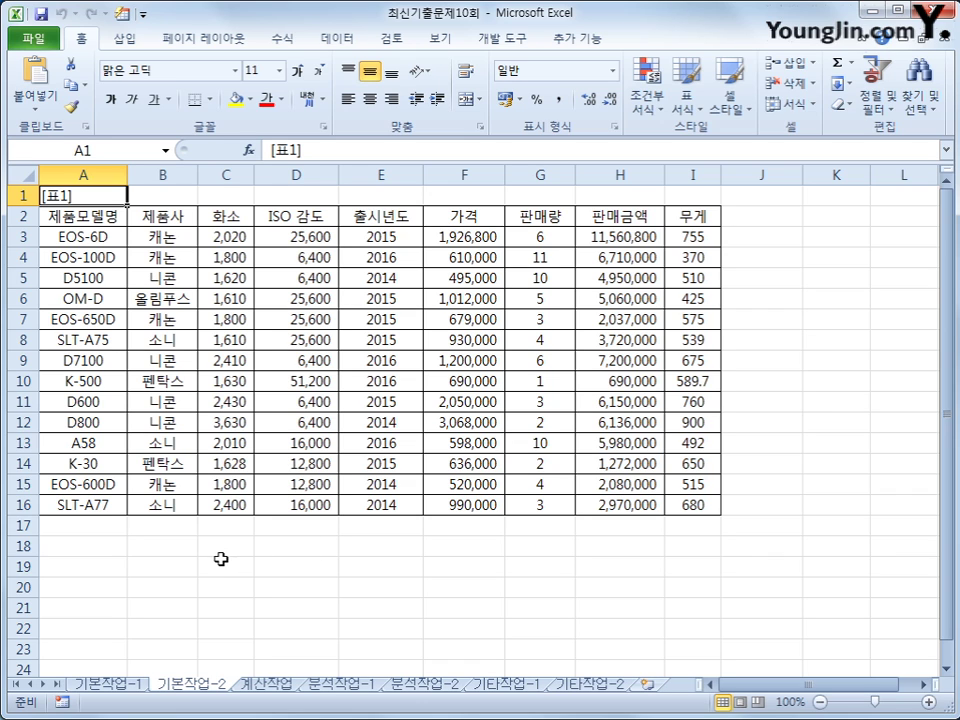
{"action": "left_click", "coordinate": [438, 216]}
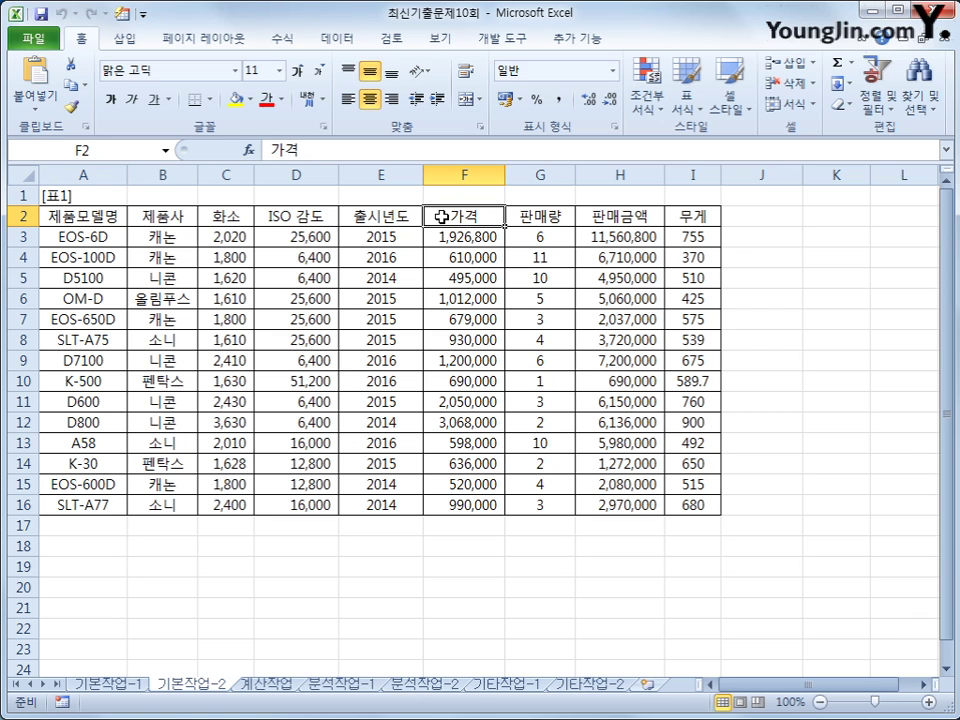
{"action": "key", "text": "ctrl+c"}
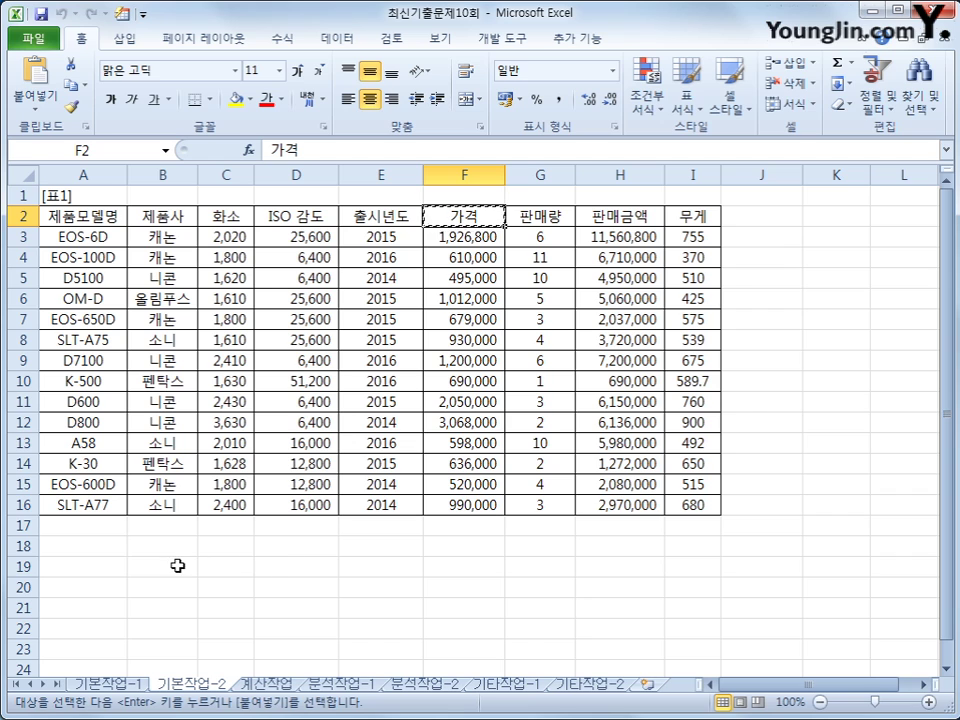
{"action": "left_click", "coordinate": [105, 550]}
{"action": "key", "text": "ctrl+v"}
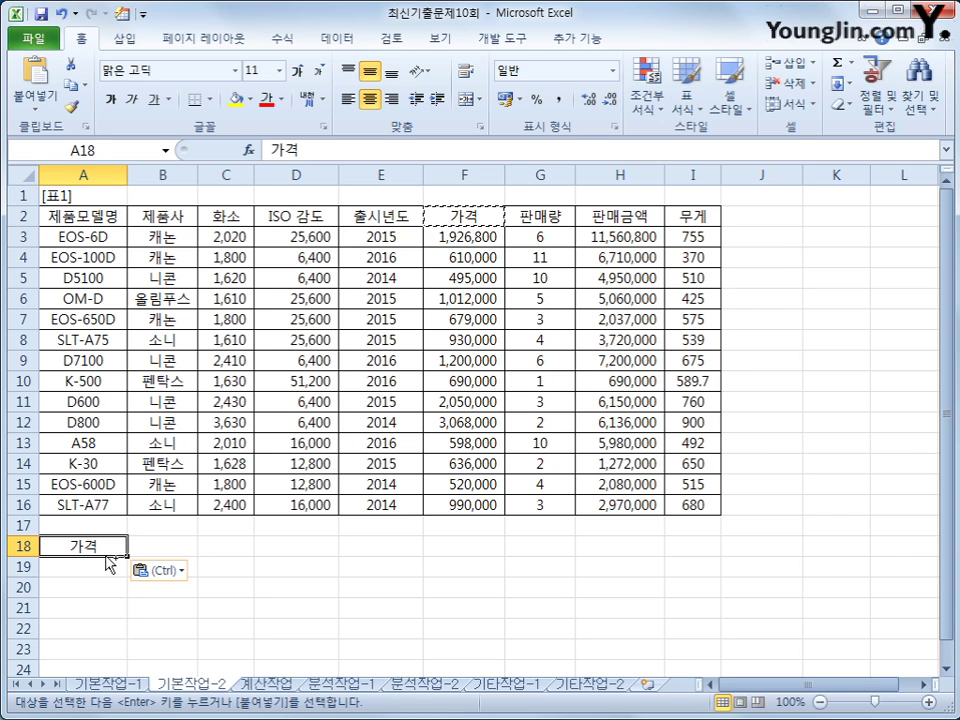
Enter the criterion >=500000 in A19 beneath the 가격 header
{"action": "left_click", "coordinate": [106, 567]}
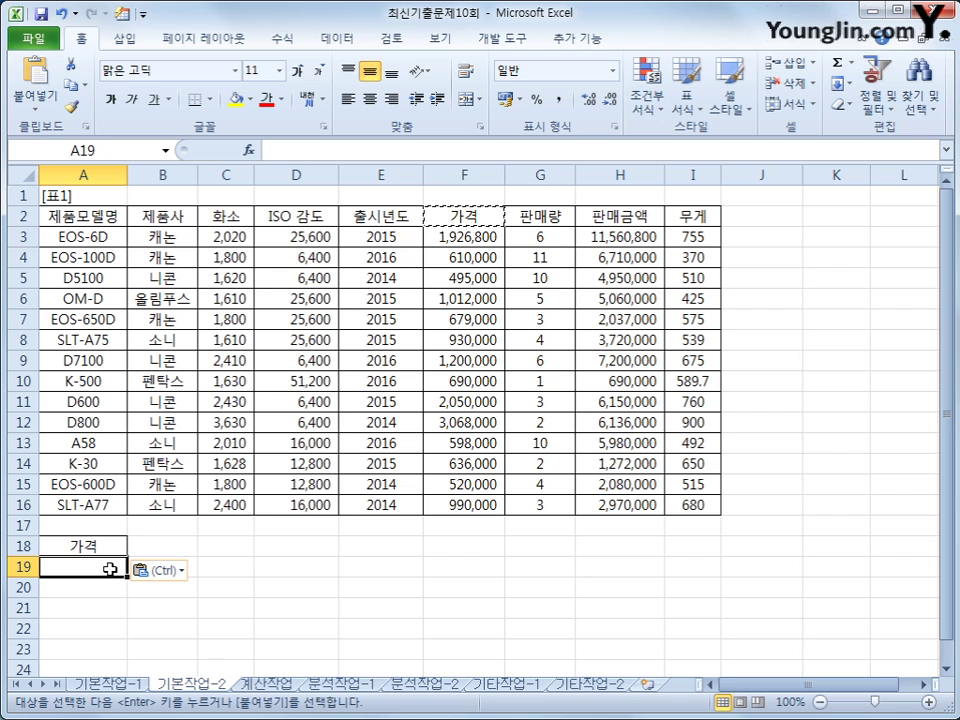
{"action": "type", "text": ">="}
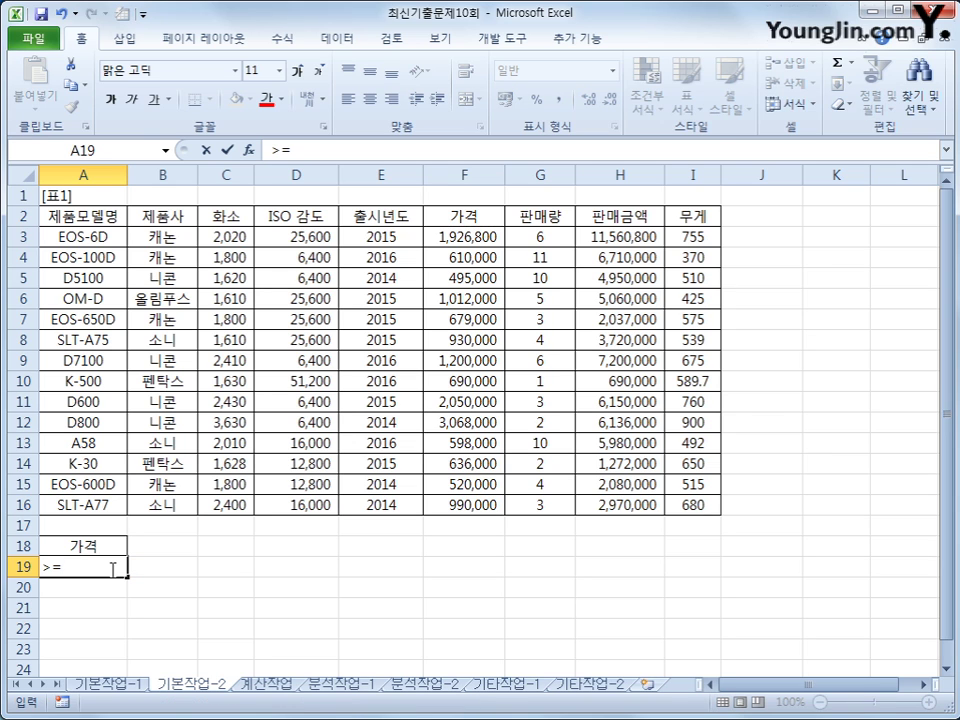
{"action": "type", "text": "50000"}
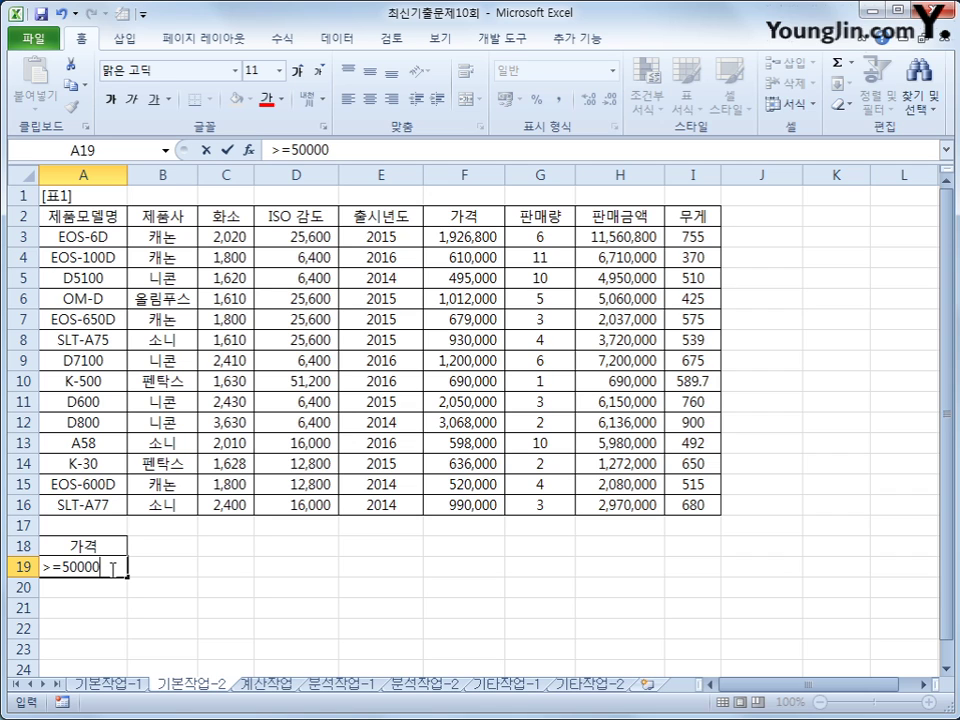
{"action": "type", "text": "0"}
{"action": "key", "text": "Return"}
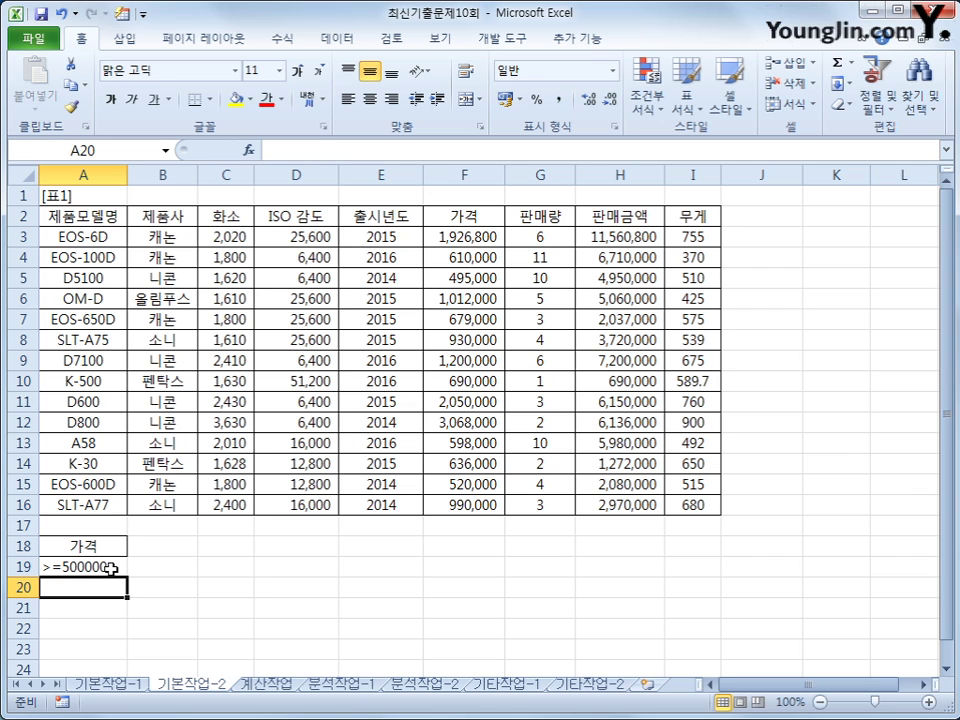
Copy the 판매량 header from G2 to B18 and enter the criterion >=5 beneath it in B19
{"action": "left_click", "coordinate": [531, 222]}
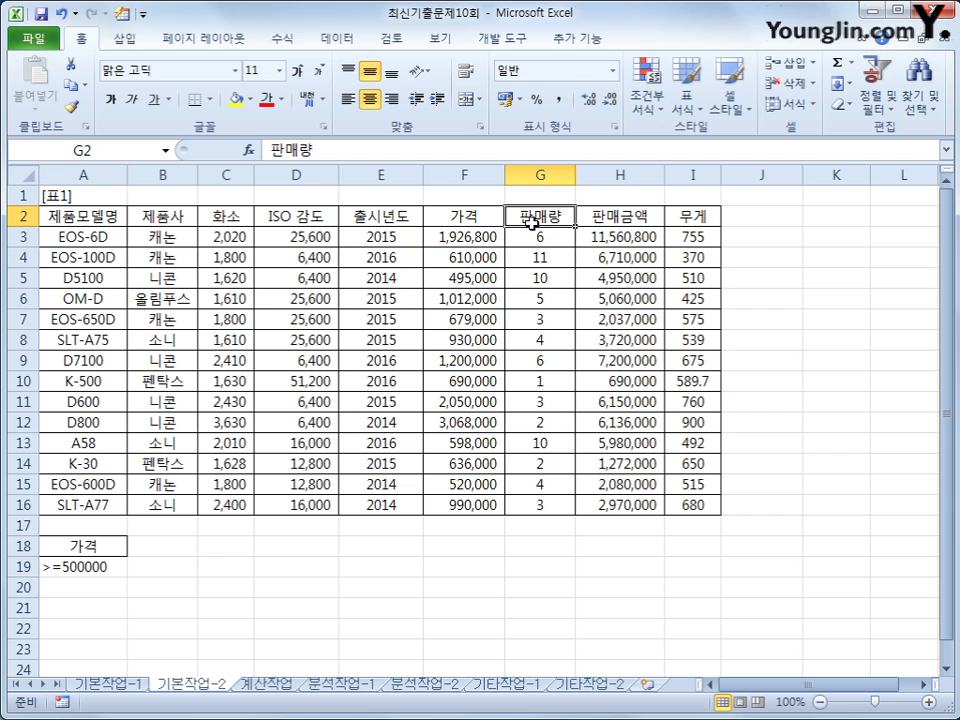
{"action": "key", "text": "ctrl+c"}
{"action": "left_click", "coordinate": [178, 546]}
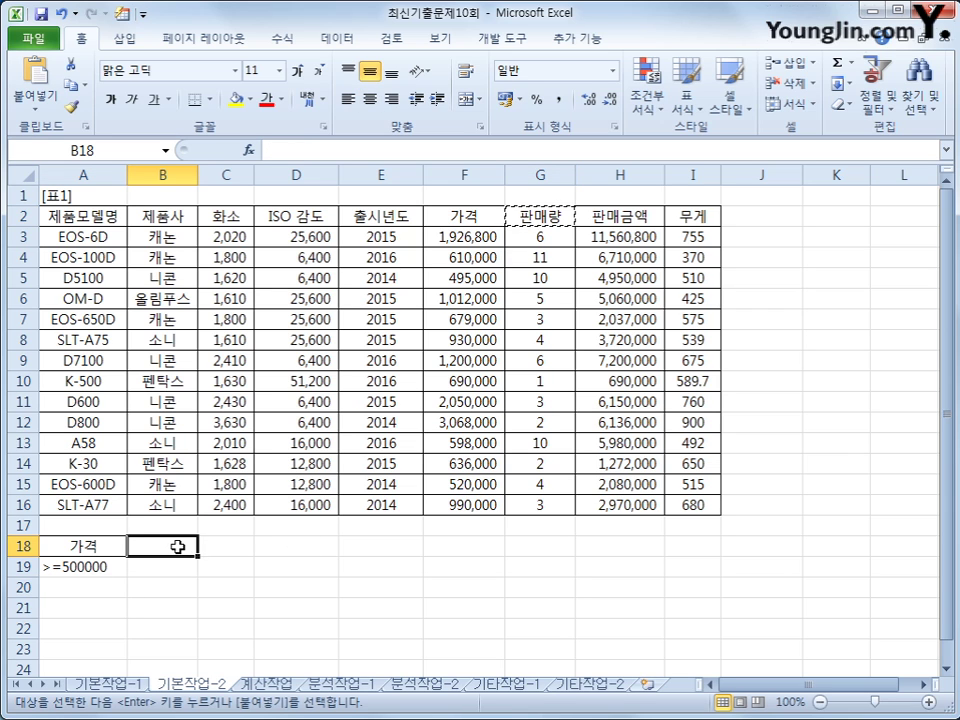
{"action": "key", "text": "ctrl+v"}
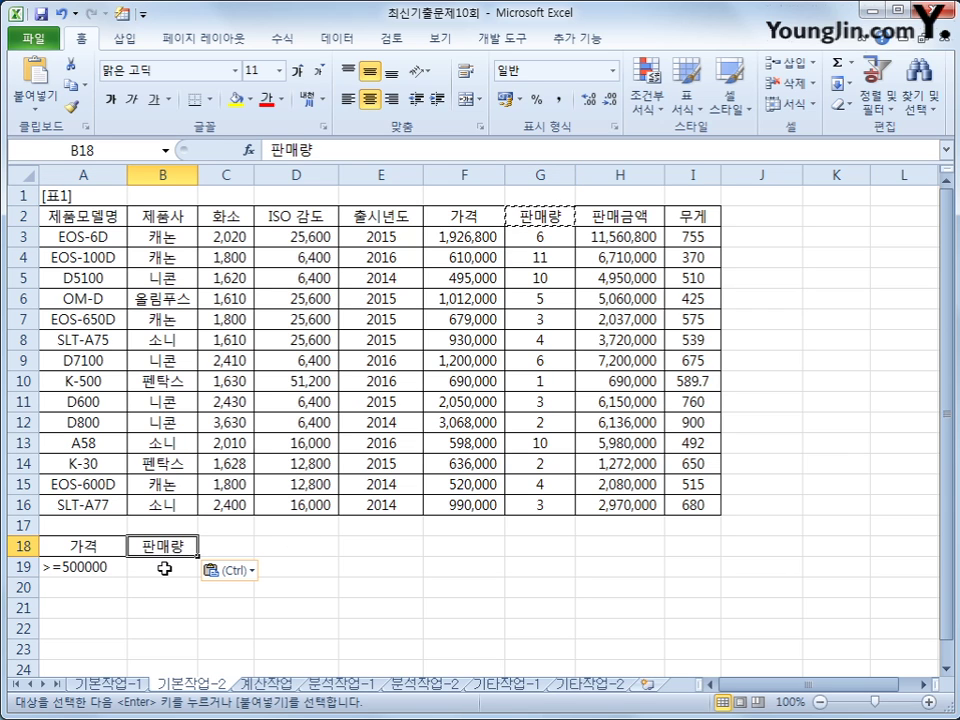
{"action": "left_click", "coordinate": [164, 568]}
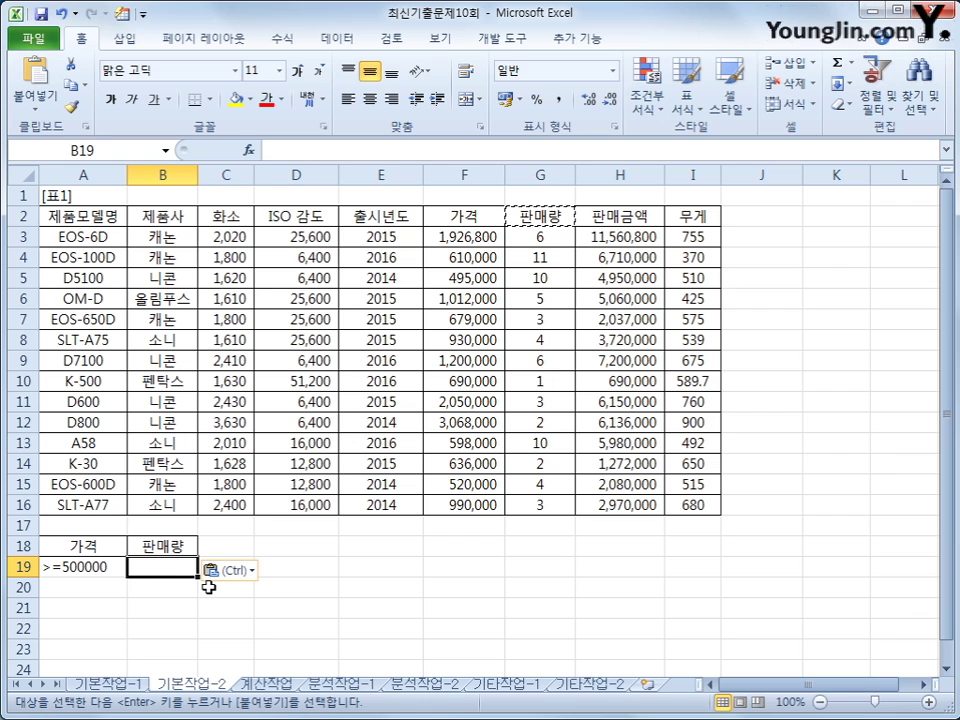
{"action": "type", "text": ">=5"}
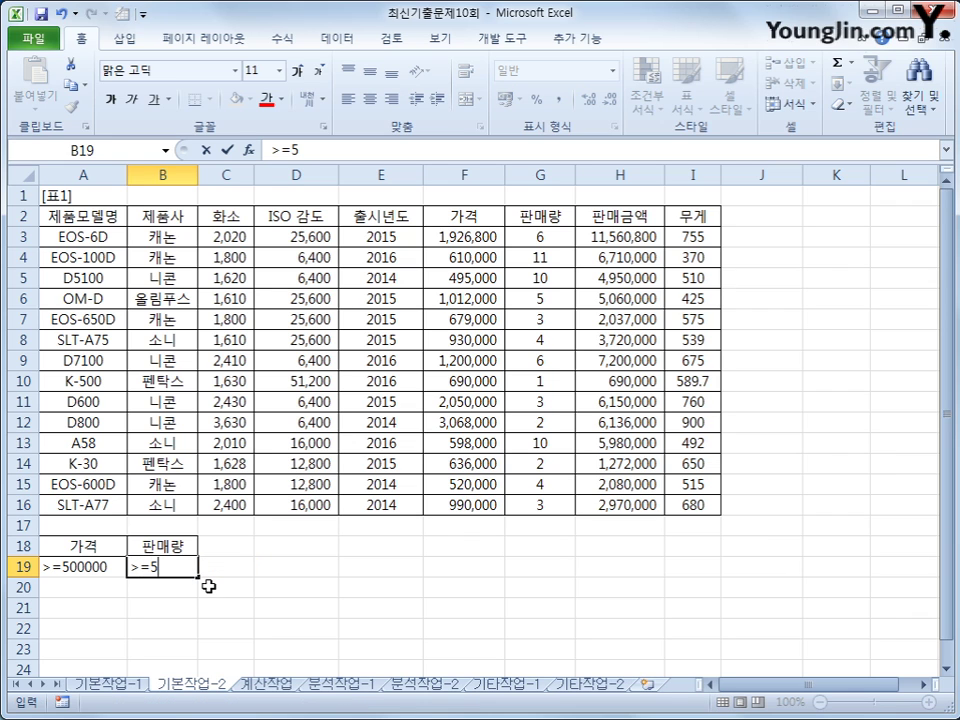
{"action": "key", "text": "Return"}
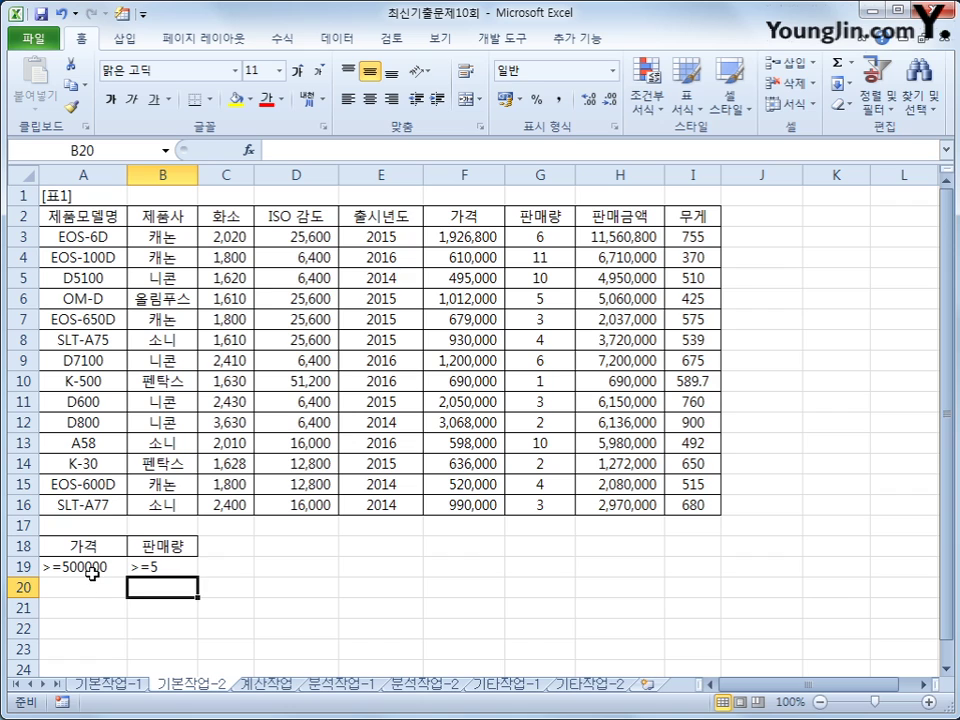
{"action": "left_click_drag", "start_coordinate": [64, 569], "coordinate": [173, 577]}
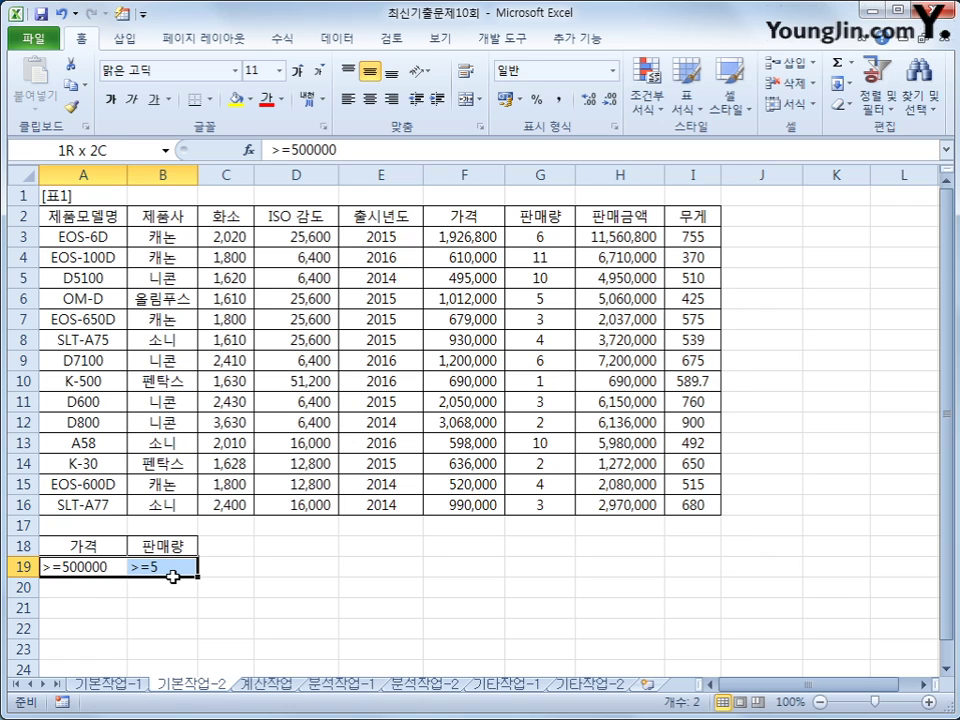
{"action": "left_click", "coordinate": [245, 588]}
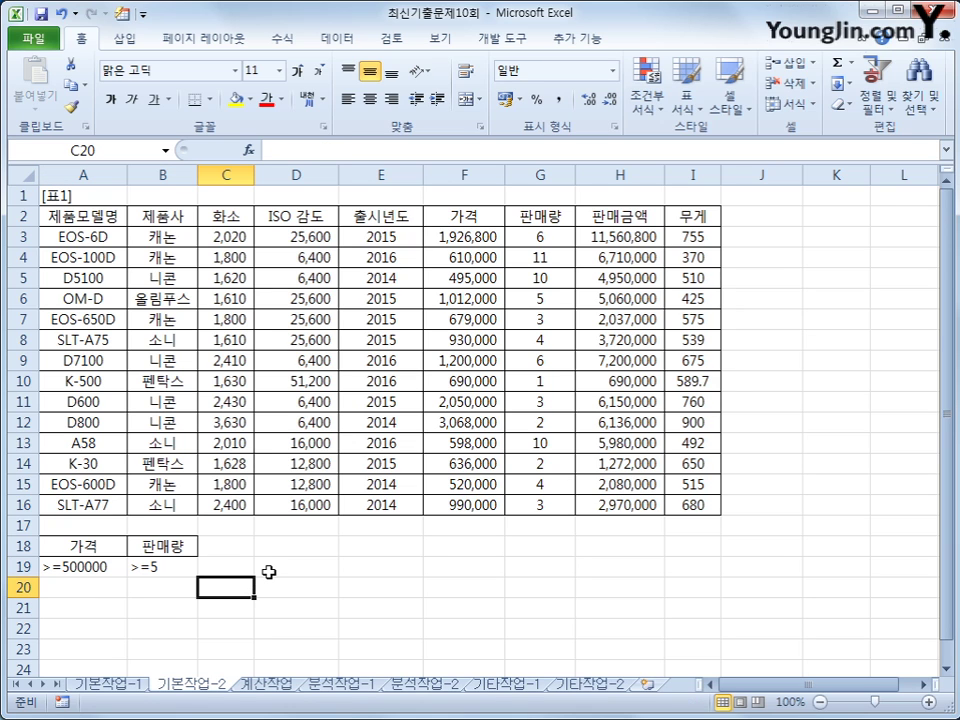
Copy the 제품모델명, 제품사, 출시년도, 가격 and 판매량 headers from row 2 to the row starting at A22
{"action": "left_click", "coordinate": [164, 215]}
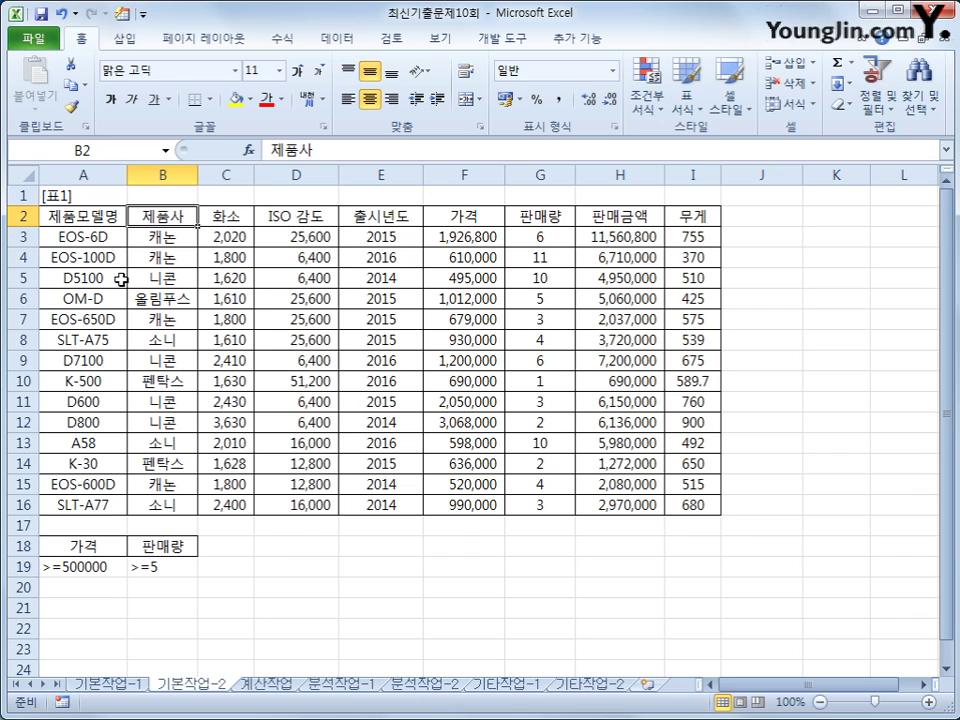
{"action": "left_click", "coordinate": [88, 215]}
{"action": "left_click", "coordinate": [164, 216], "text": "ctrl"}
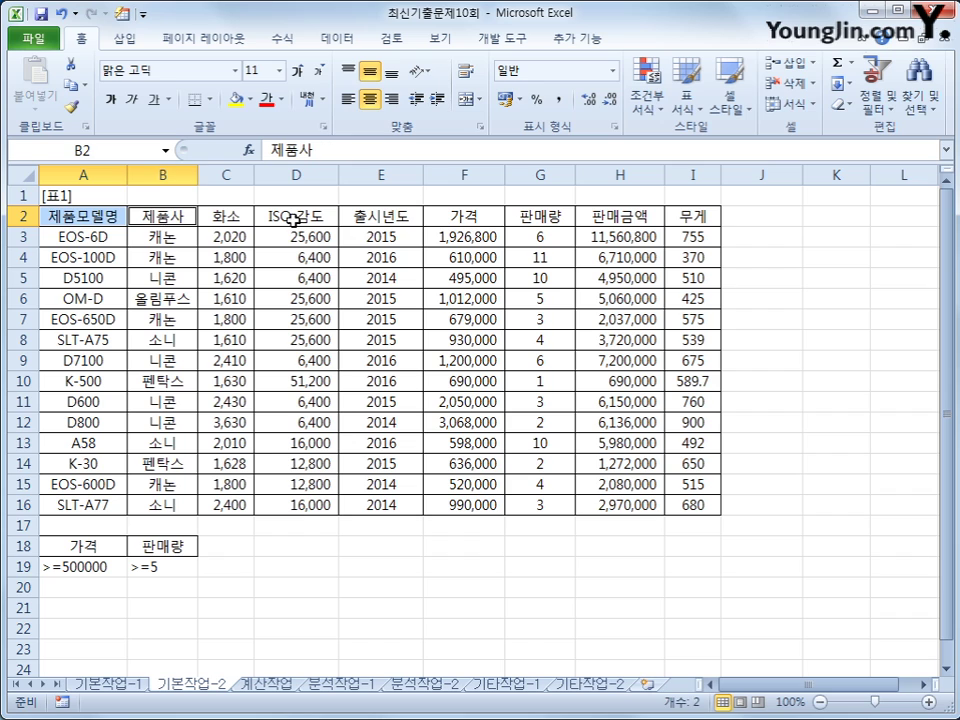
{"action": "left_click", "coordinate": [378, 215], "text": "ctrl"}
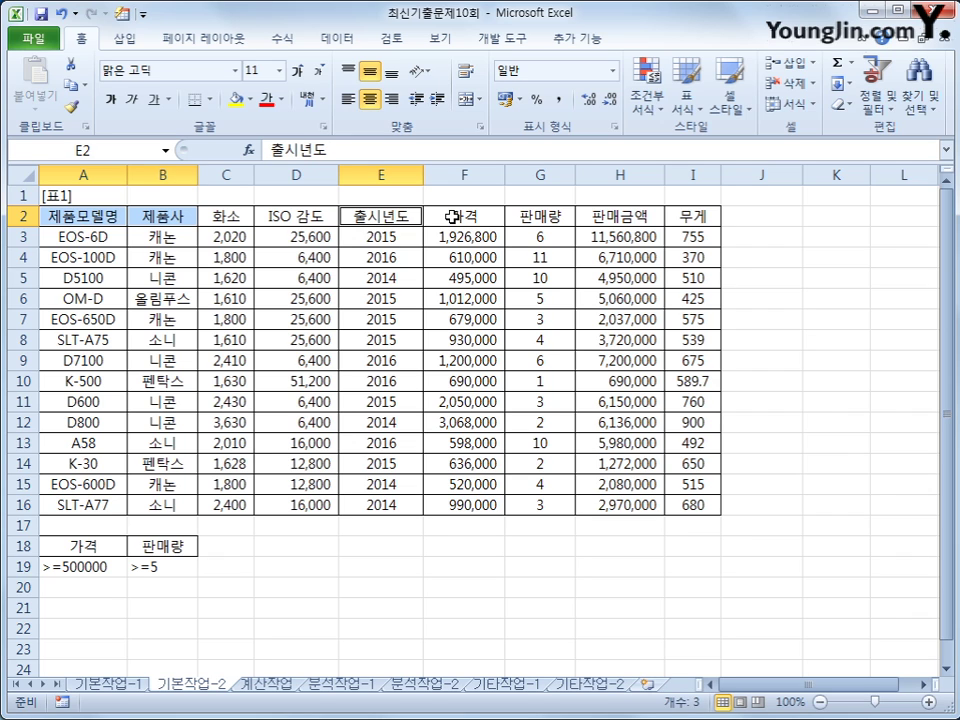
{"action": "left_click", "coordinate": [450, 216], "text": "ctrl"}
{"action": "left_click", "coordinate": [552, 215], "text": "ctrl"}
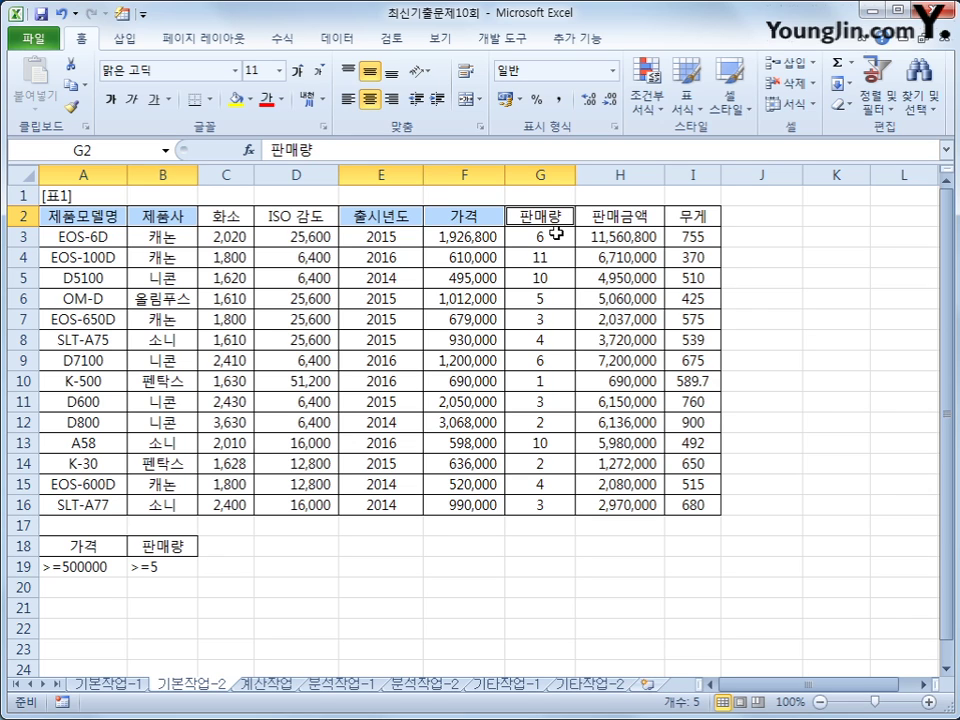
{"action": "key", "text": "ctrl+c"}
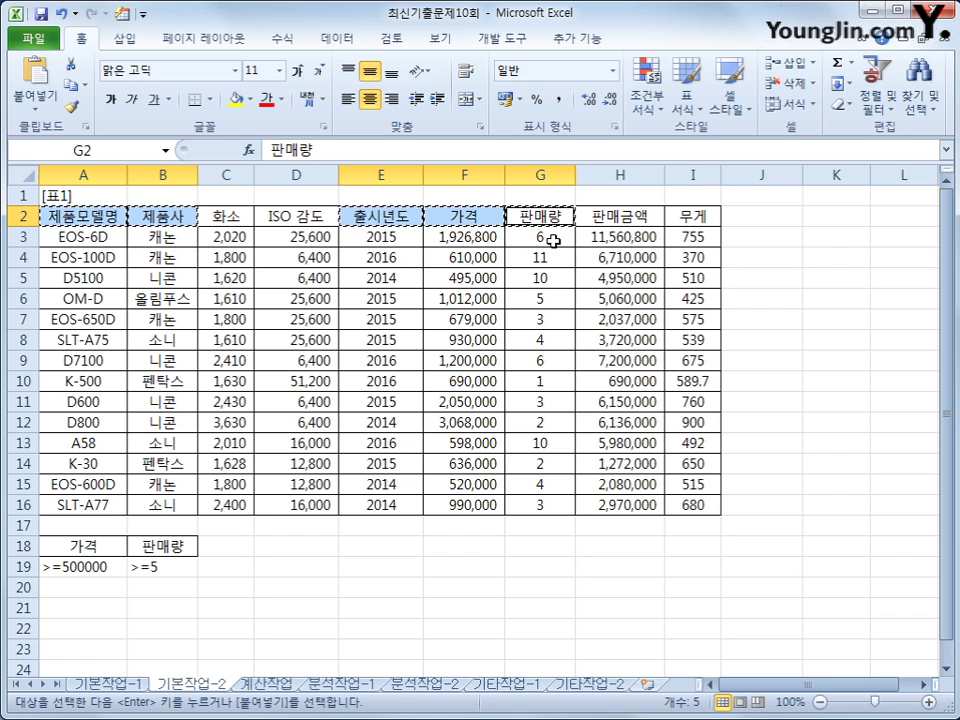
{"action": "left_click", "coordinate": [79, 627]}
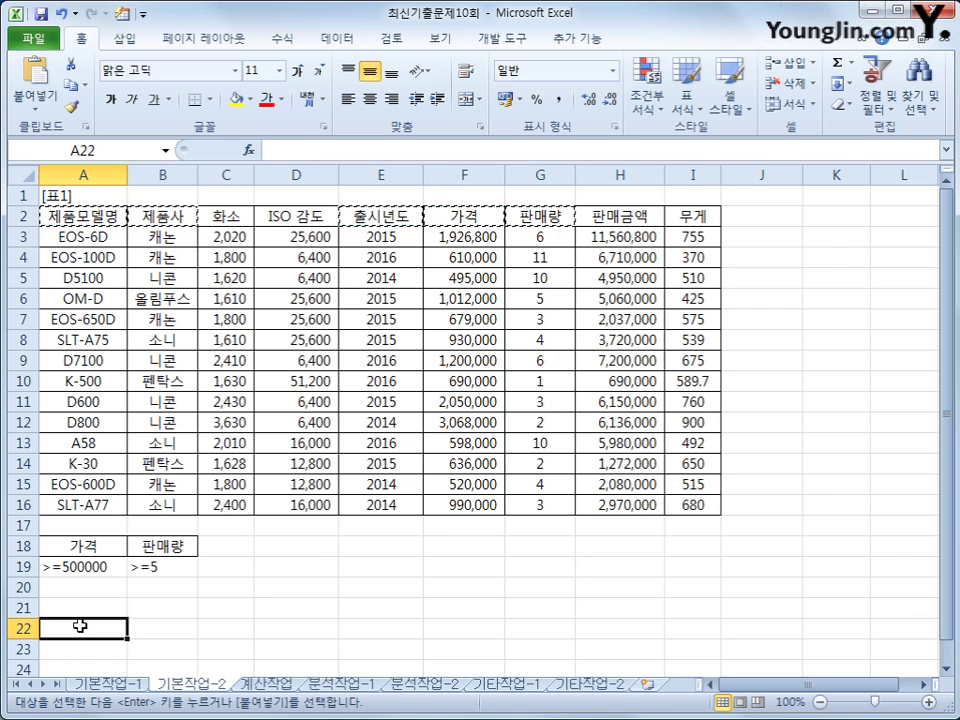
{"action": "key", "text": "ctrl+v"}
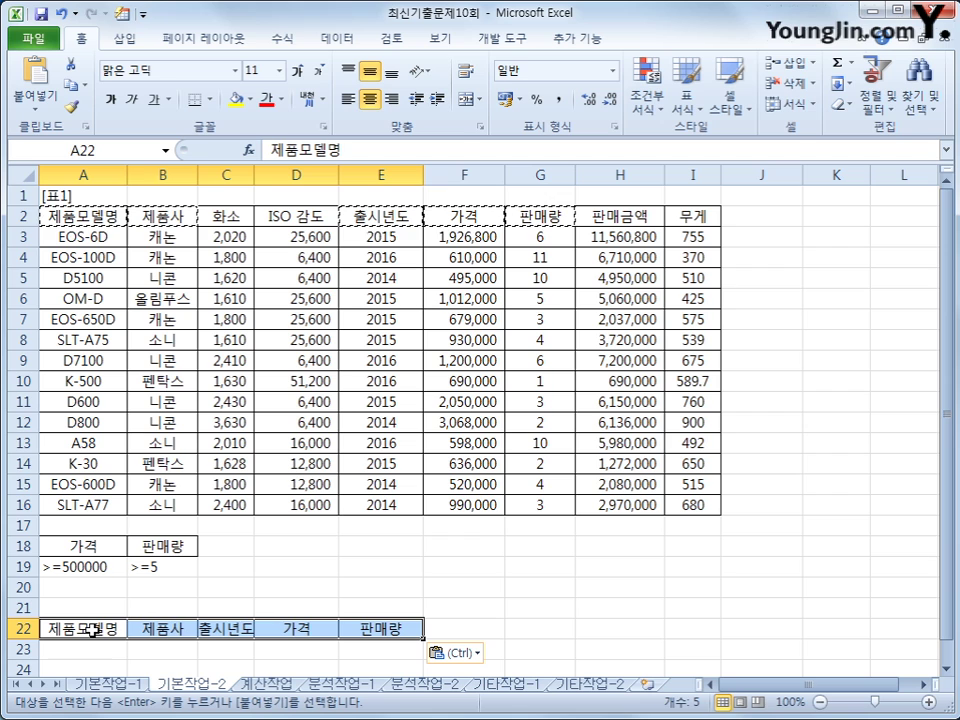
Start an advanced filter on the table A2:I16 with A18:B19 as the criteria range
{"action": "left_click", "coordinate": [179, 258]}
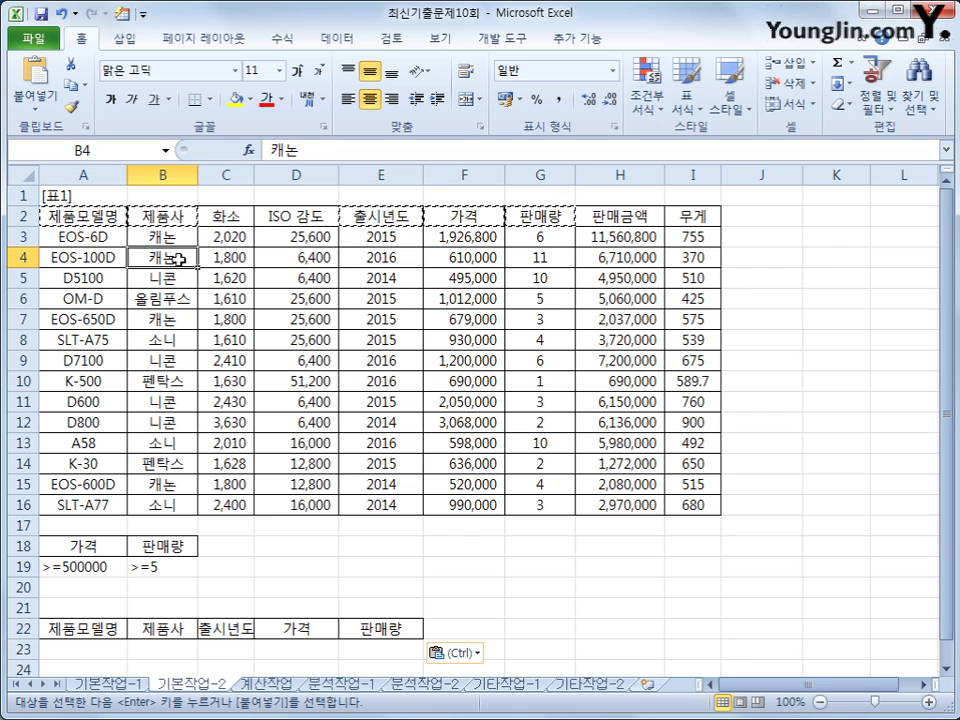
{"action": "left_click", "coordinate": [357, 45]}
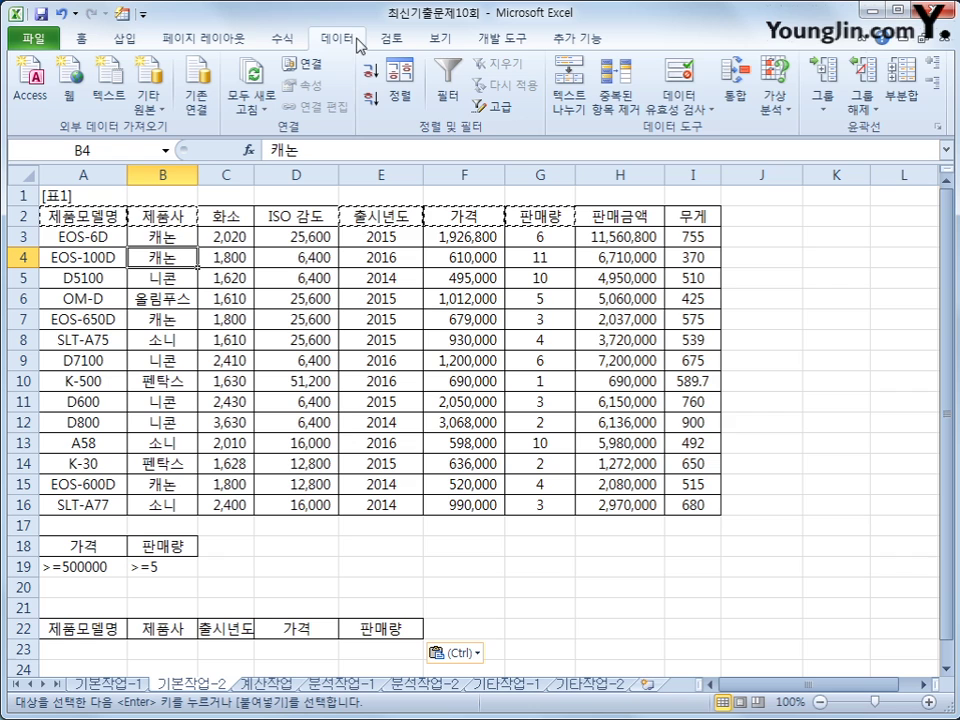
{"action": "left_click", "coordinate": [496, 117]}
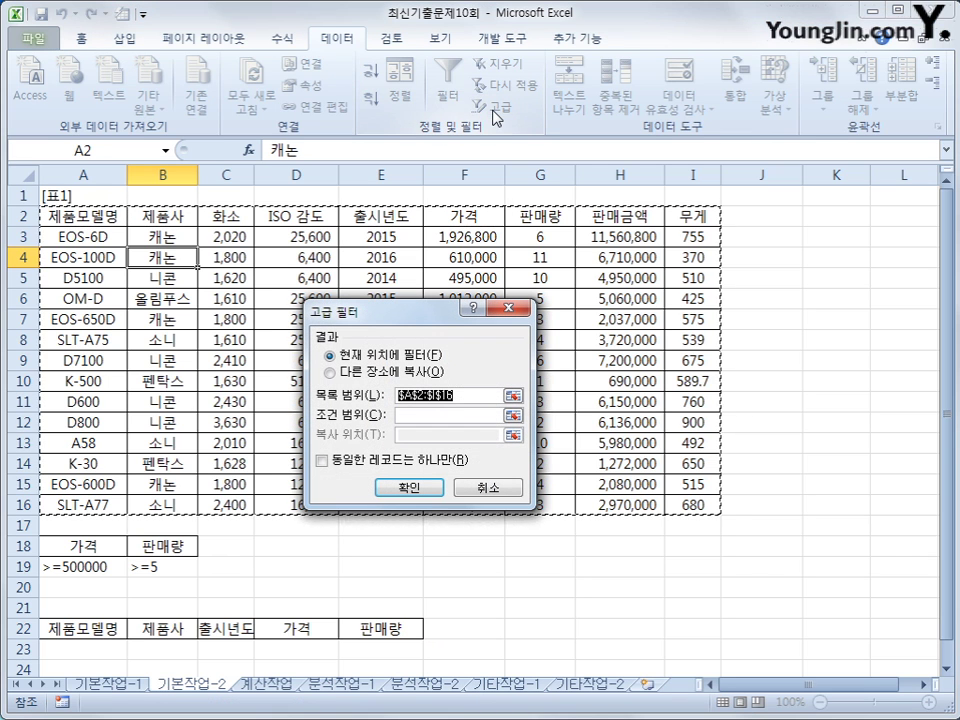
{"action": "left_click", "coordinate": [477, 416]}
{"action": "left_click_drag", "start_coordinate": [80, 546], "coordinate": [152, 565]}
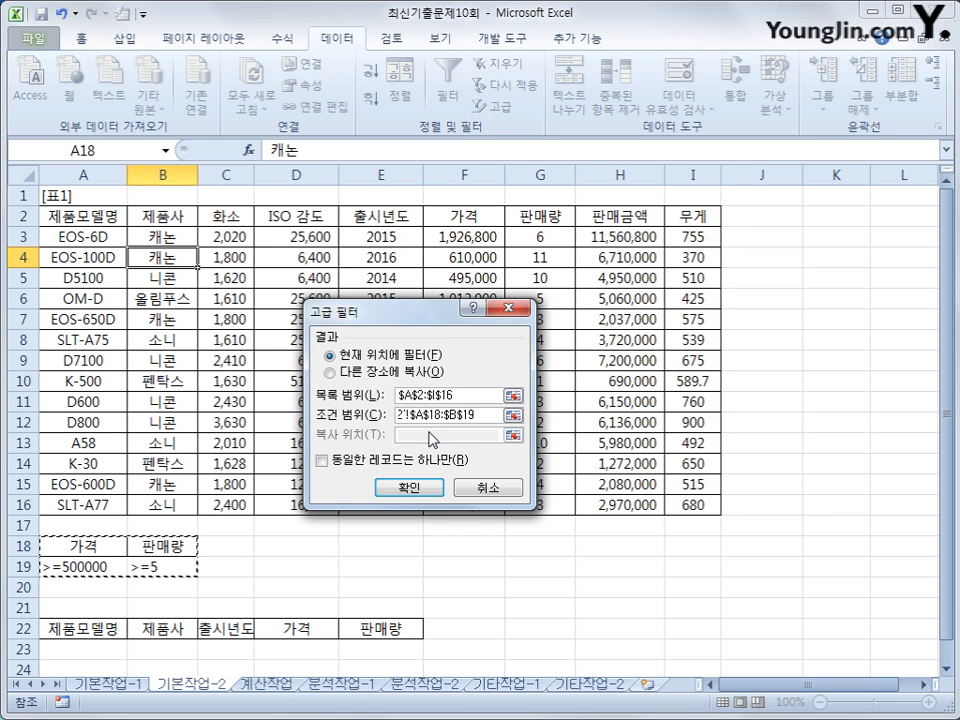
Have the advanced filter copy its results to another location, the headers in A22:E22, and run it
{"action": "left_click", "coordinate": [368, 372]}
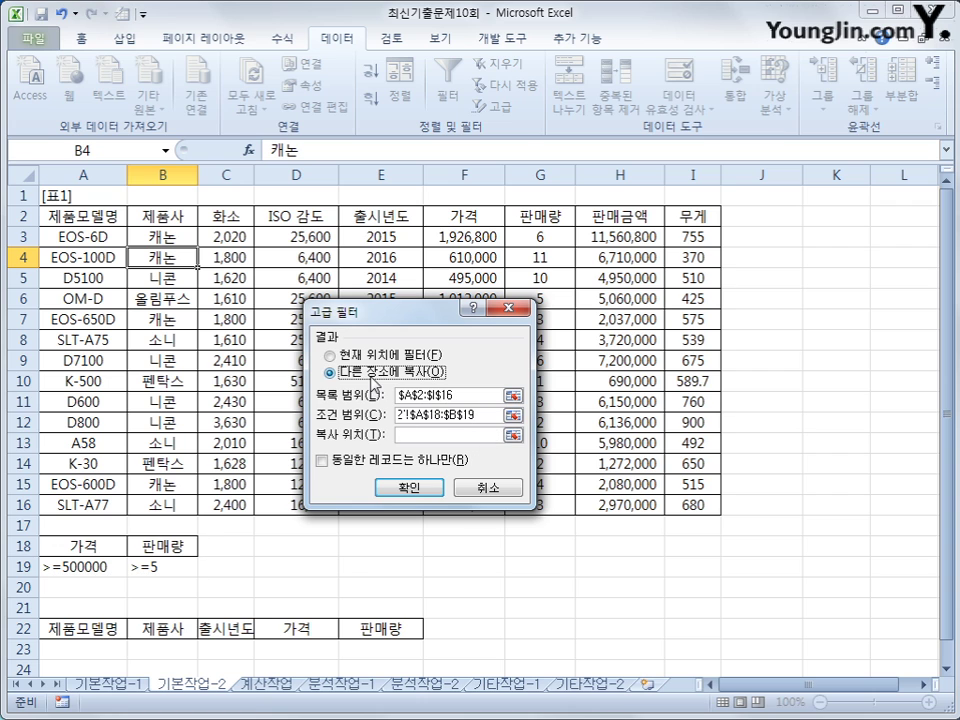
{"action": "left_click", "coordinate": [451, 435]}
{"action": "left_click_drag", "start_coordinate": [75, 628], "coordinate": [370, 628]}
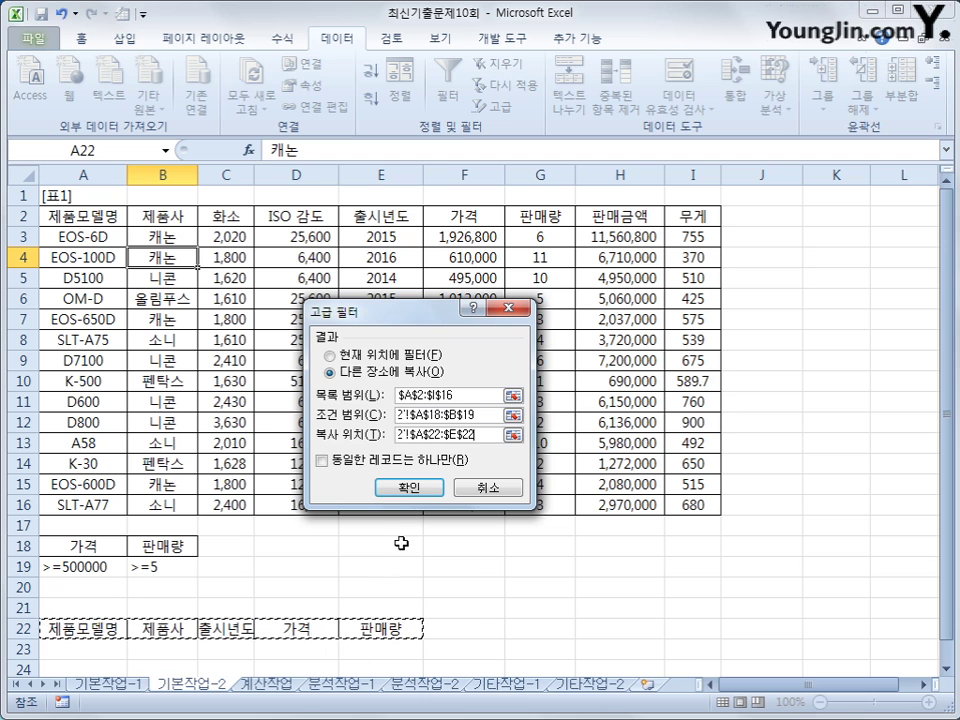
{"action": "left_click", "coordinate": [418, 488]}
{"action": "scroll", "coordinate": [403, 495], "scroll_direction": "down", "scroll_amount": 4}
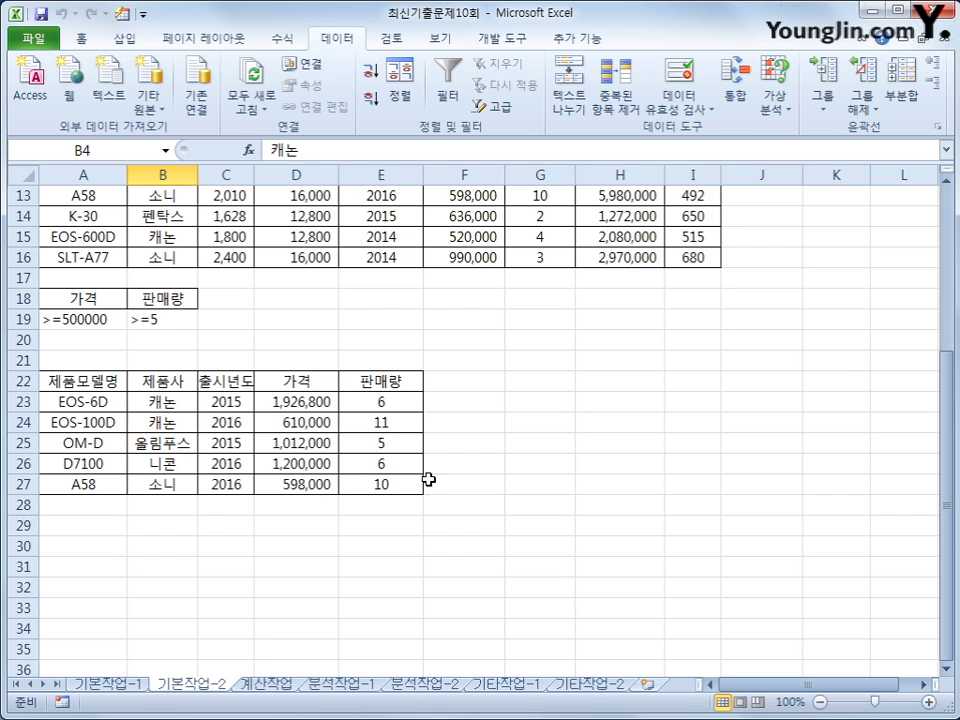
{"action": "left_click_drag", "start_coordinate": [300, 402], "coordinate": [385, 484]}
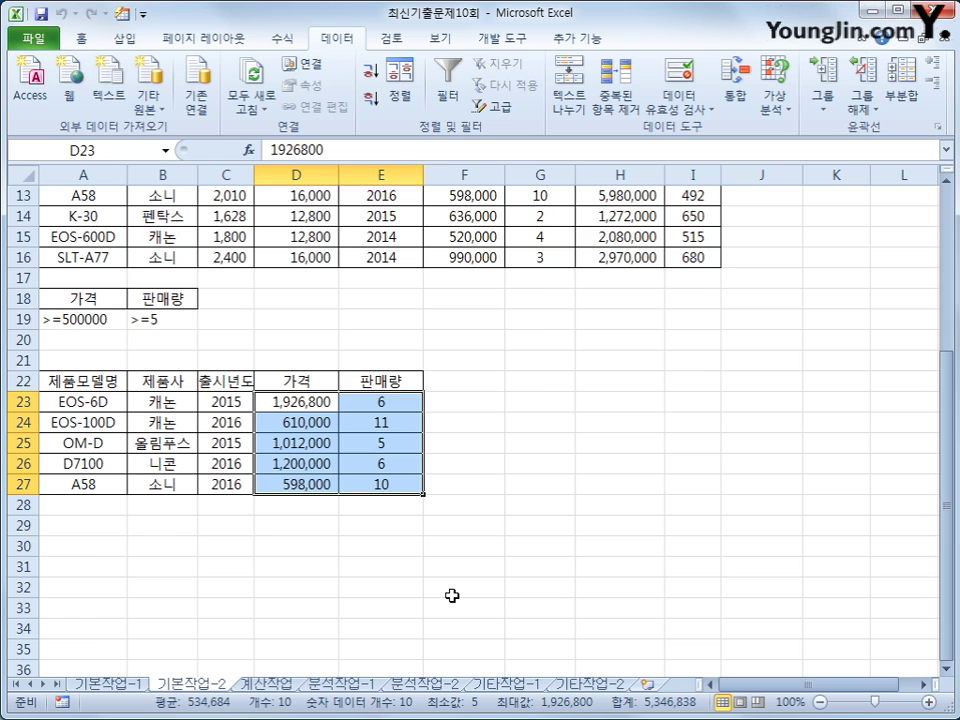
Start a new conditional formatting rule on A3:I16 that uses a formula to determine which cells to format
{"action": "scroll", "coordinate": [452, 596], "scroll_direction": "up", "scroll_amount": 4}
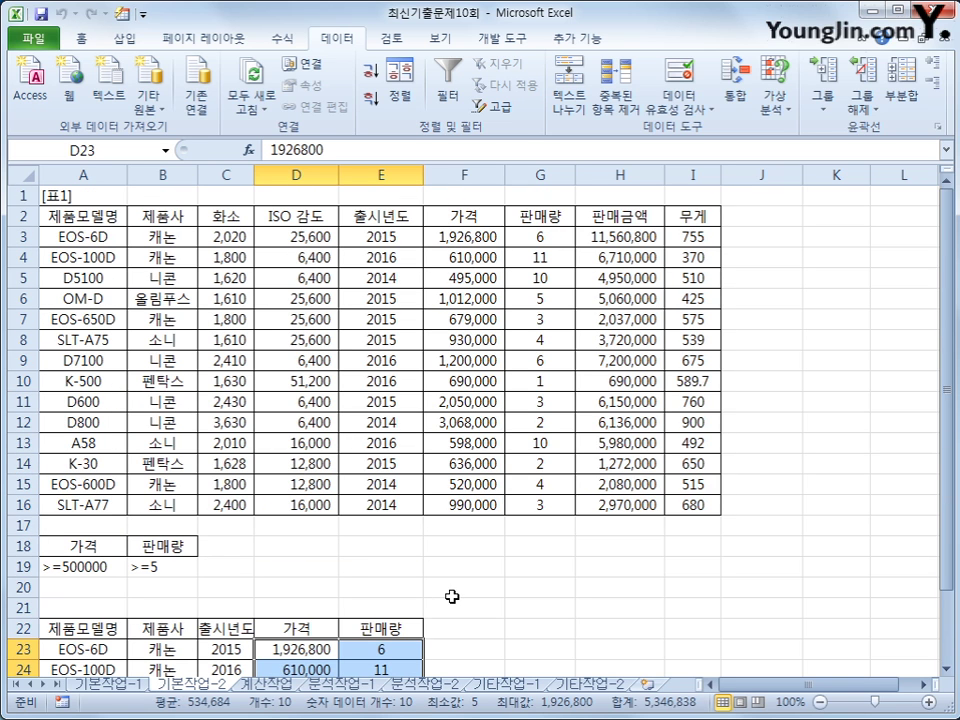
{"action": "left_click", "coordinate": [96, 237]}
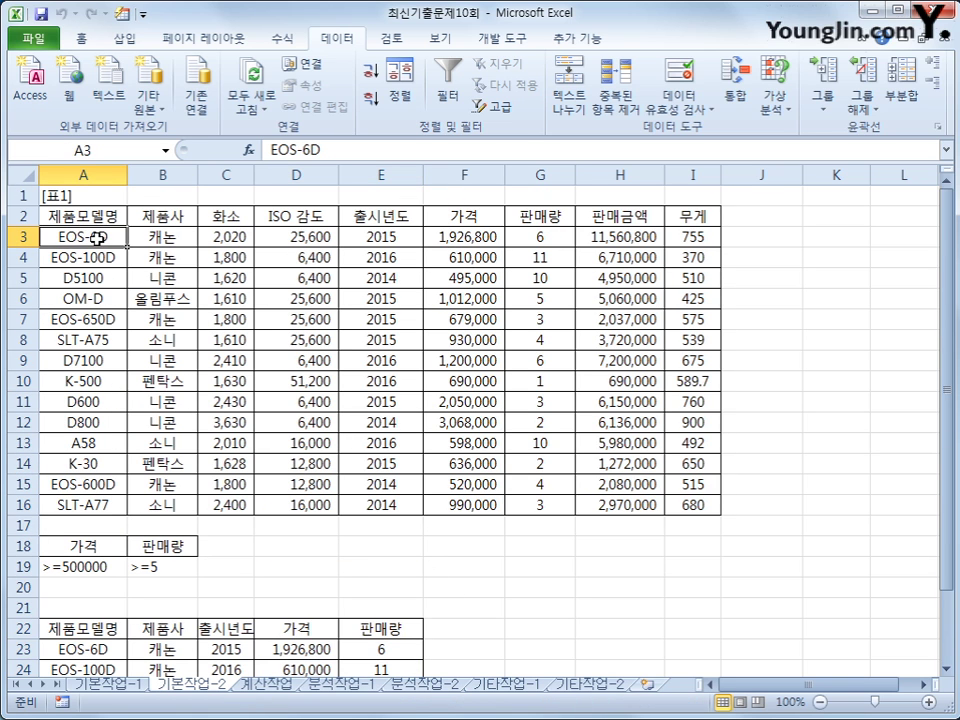
{"action": "left_click_drag", "start_coordinate": [96, 237], "coordinate": [675, 507]}
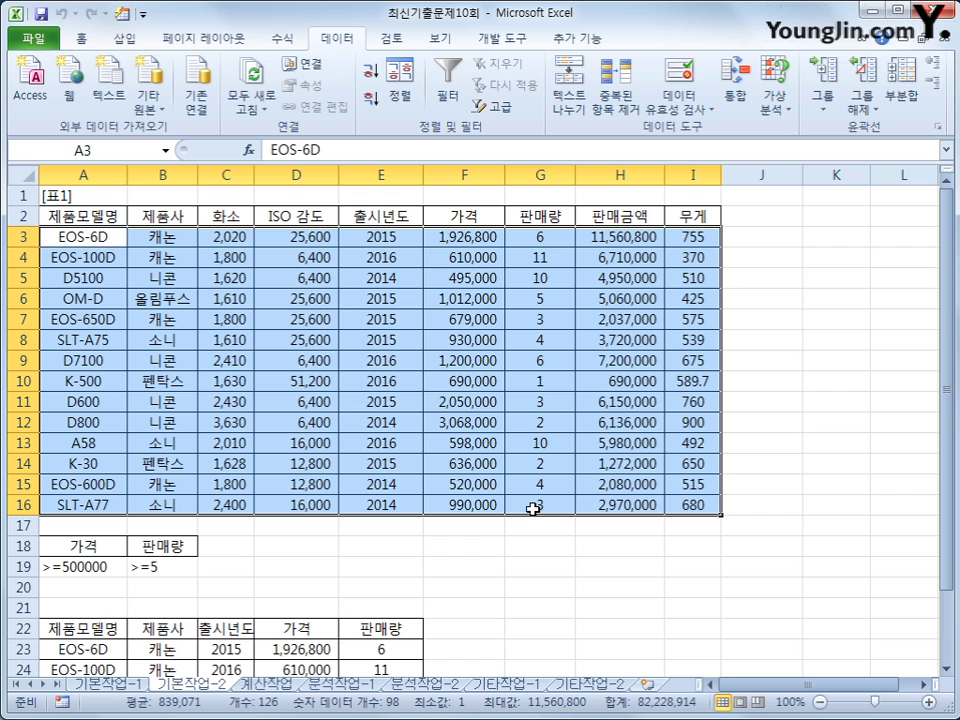
{"action": "left_click", "coordinate": [80, 38]}
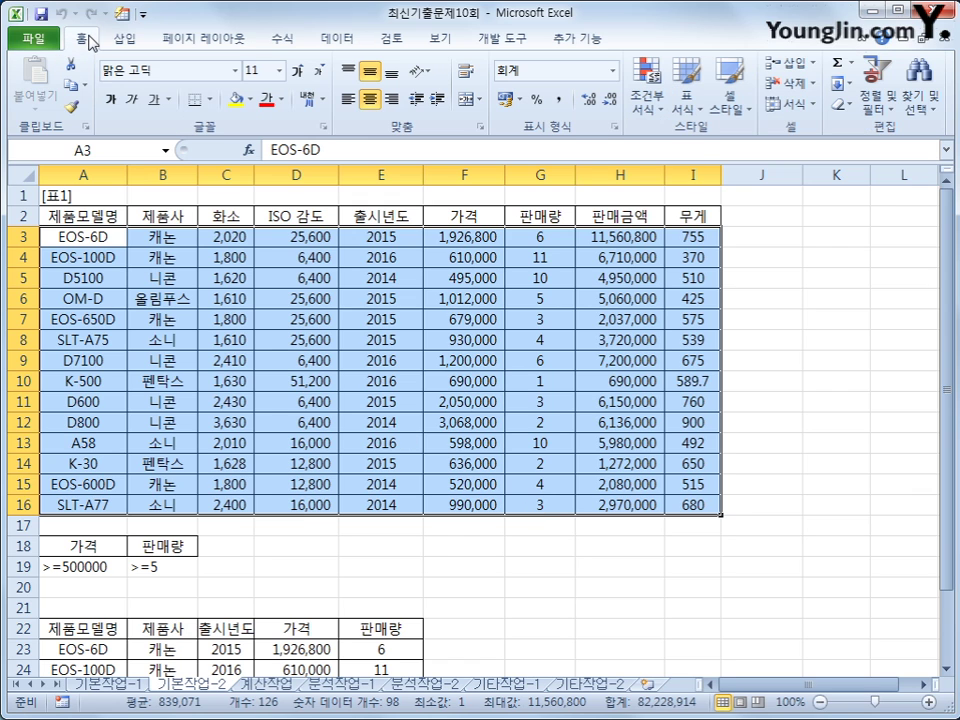
{"action": "left_click", "coordinate": [647, 112]}
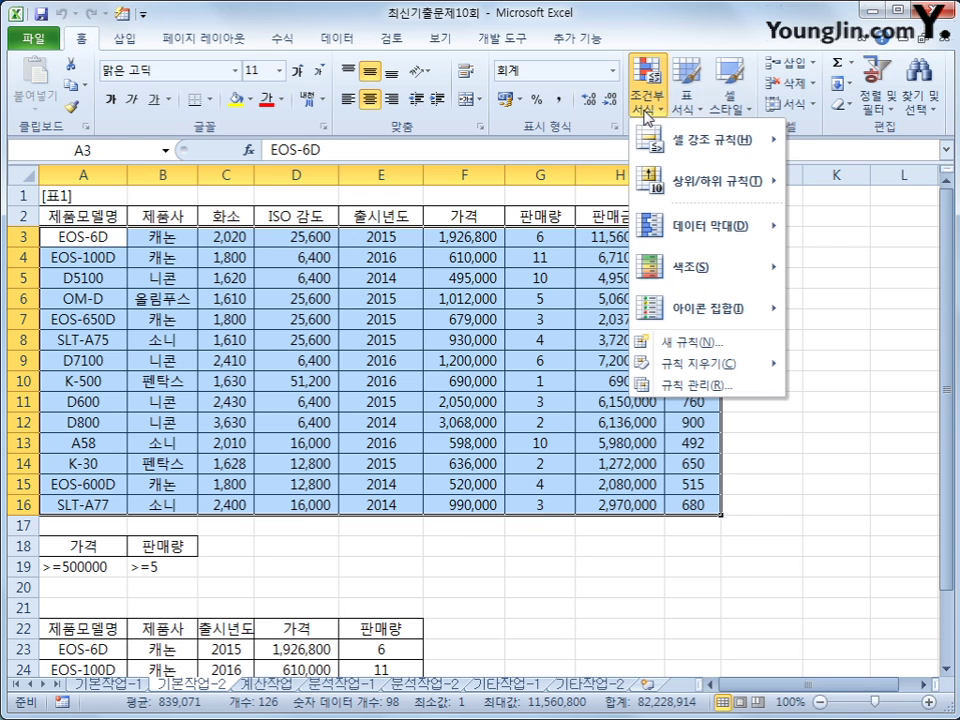
{"action": "left_click", "coordinate": [704, 344]}
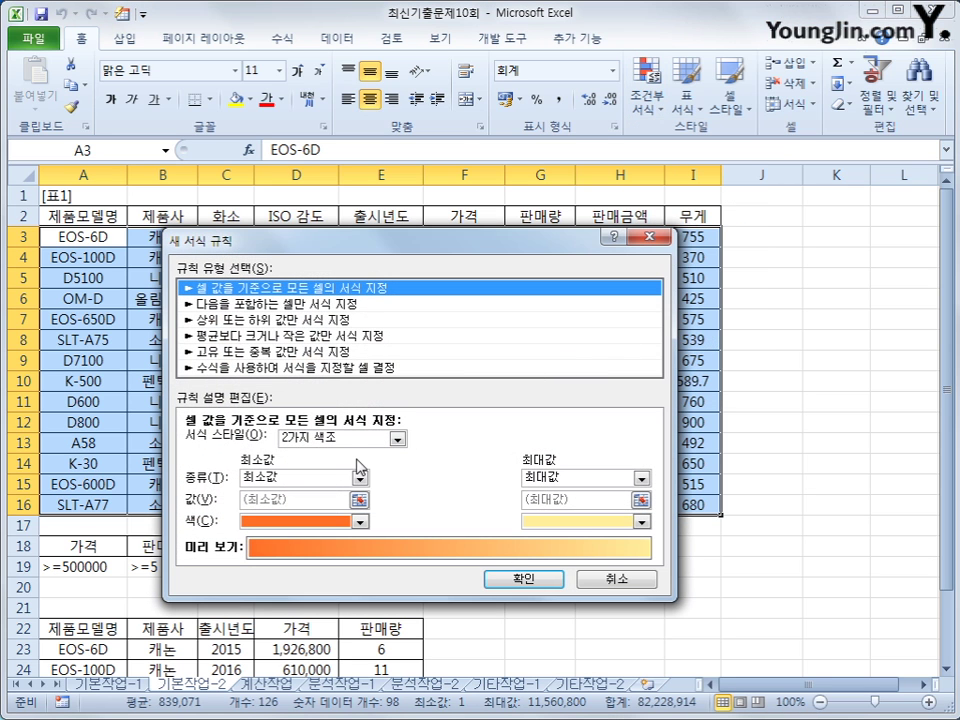
{"action": "left_click", "coordinate": [308, 370]}
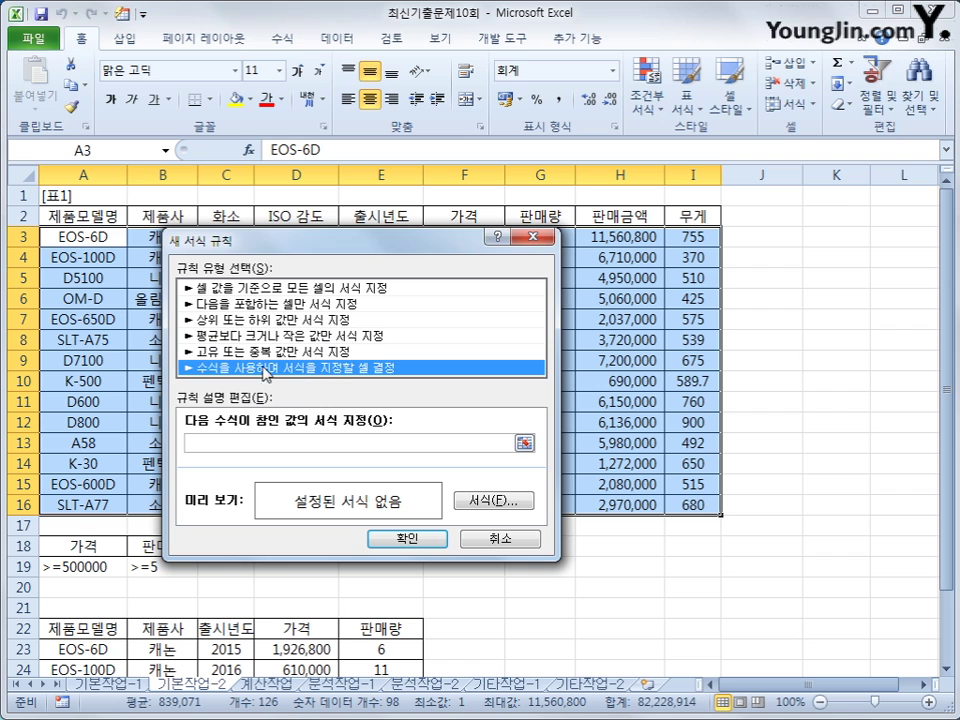
Begin the rule formula with =or(left($A3,1), locking only the column of the A3 reference
{"action": "left_click", "coordinate": [302, 443]}
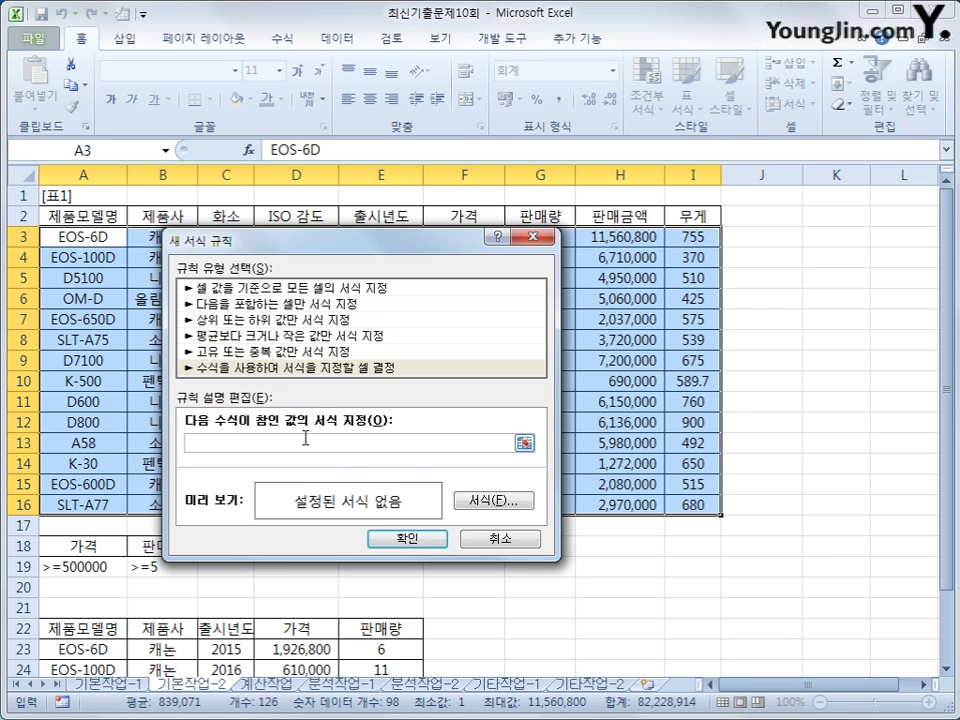
{"action": "type", "text": "ㅋ"}
{"action": "type", "text": "아"}
{"action": "key", "text": "BackSpace"}
{"action": "type", "text": "or("}
{"action": "left_click_drag", "start_coordinate": [394, 249], "coordinate": [620, 281]}
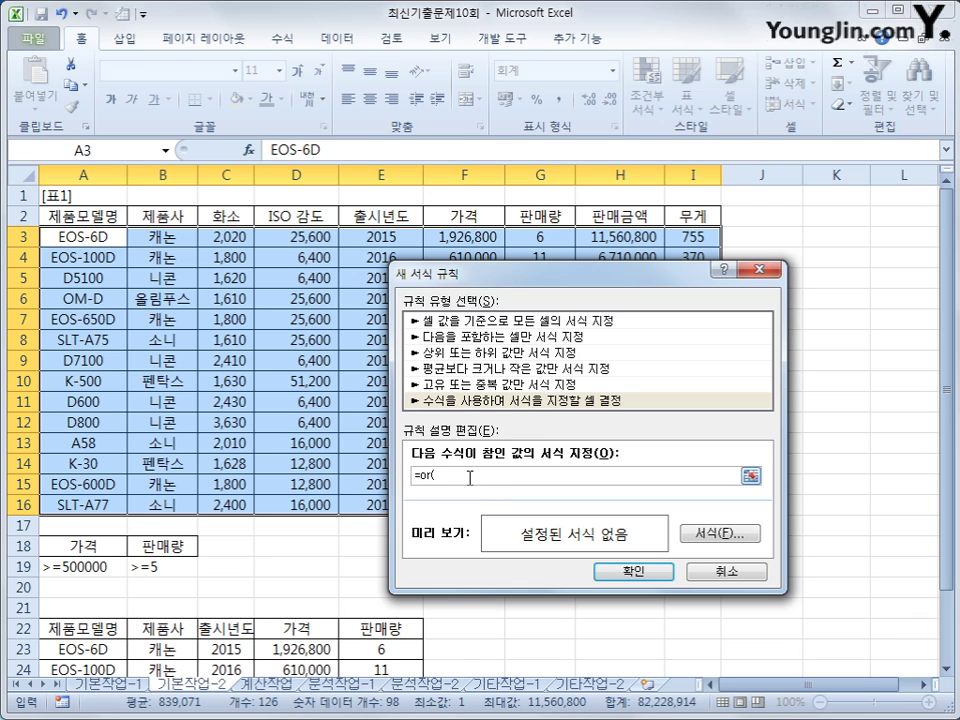
{"action": "type", "text": "left("}
{"action": "left_click", "coordinate": [100, 237]}
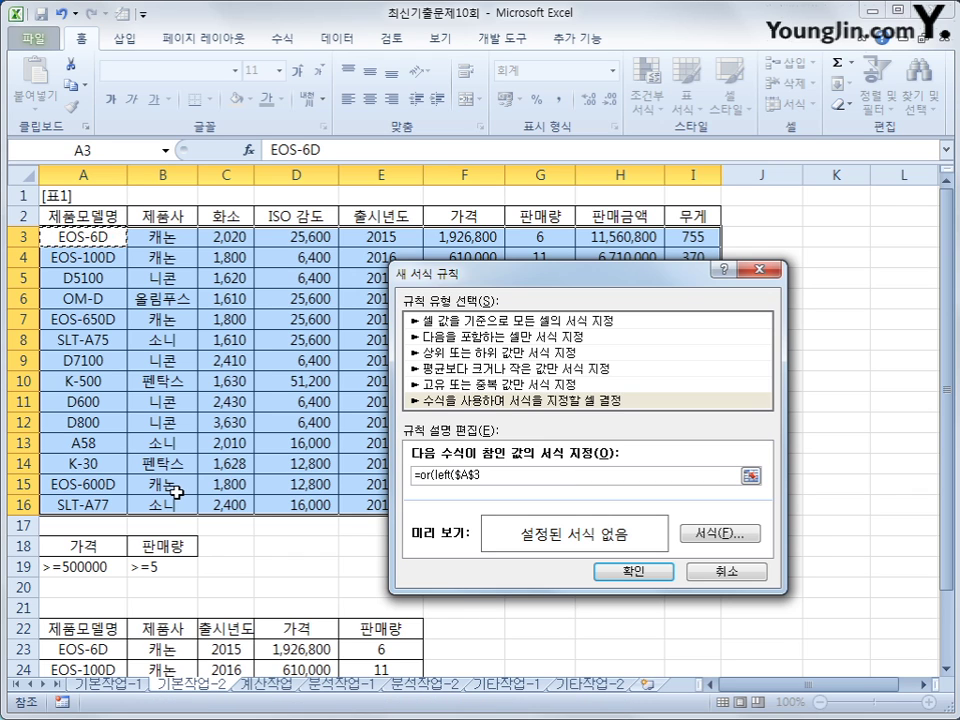
{"action": "key", "text": "F4"}
{"action": "key", "text": "F4"}
{"action": "type", "text": ",1)"}
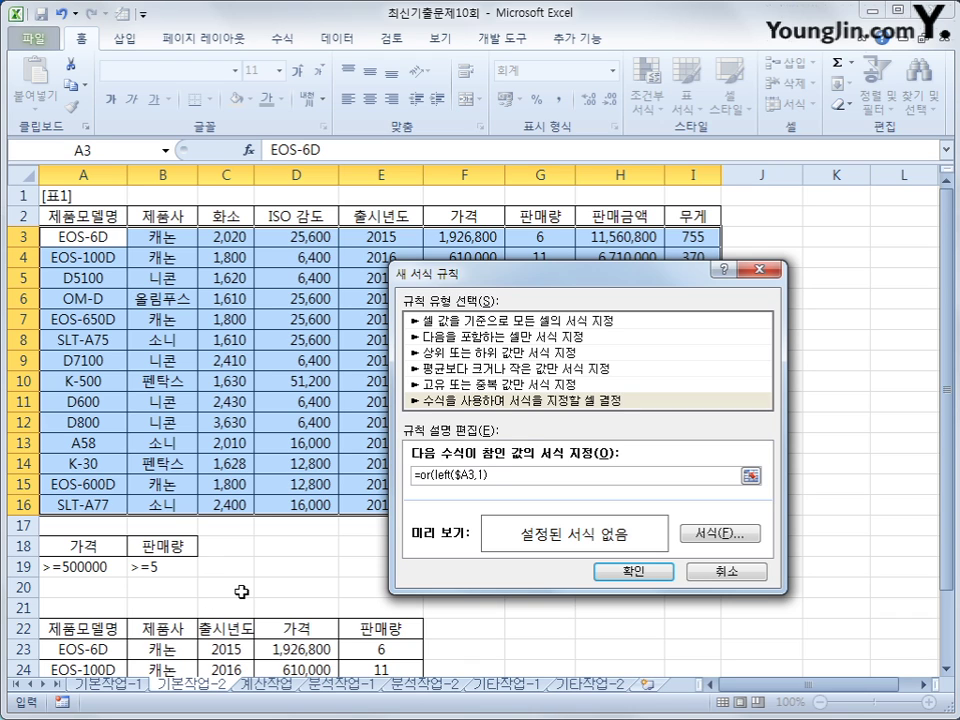
Complete the OR conditions so the first character of $A3 is compared with "D" or "E": ="D",left($A3,1)="E")
{"action": "type", "text": "=\"D\",left("}
{"action": "left_click", "coordinate": [77, 236]}
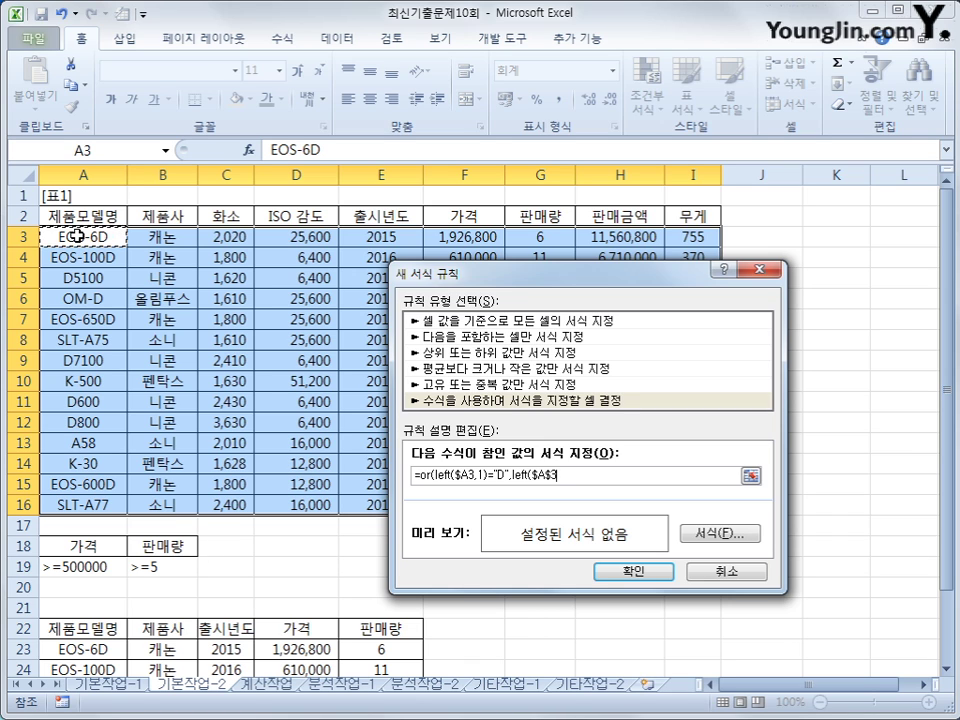
{"action": "key", "text": "F4"}
{"action": "key", "text": "F4"}
{"action": "type", "text": ",1)="}
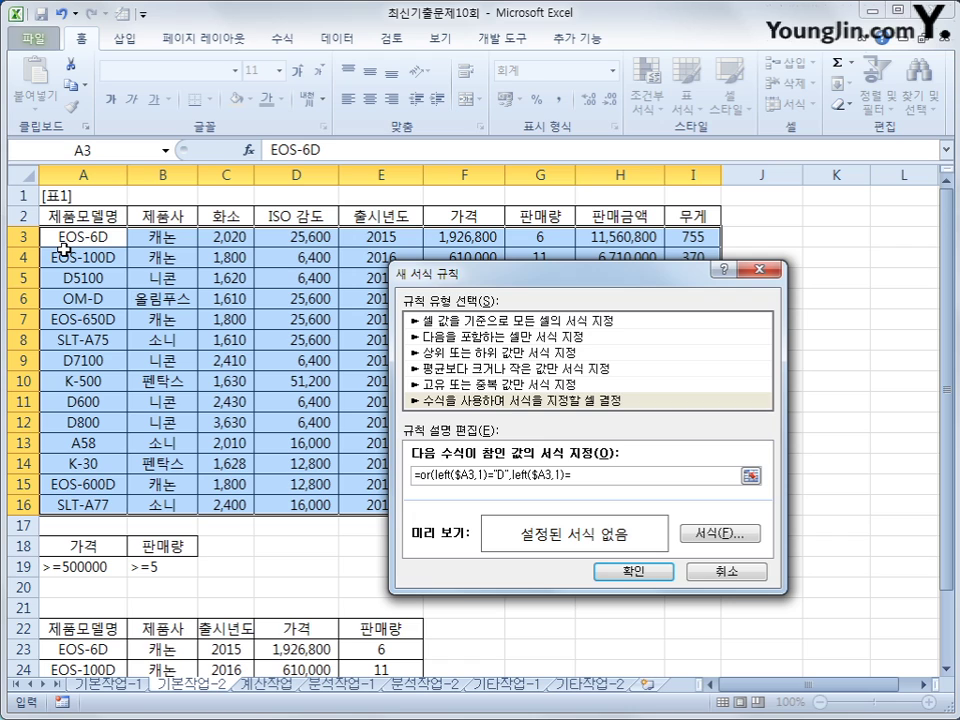
{"action": "type", "text": "\"E\")"}
Wrap the OR expression in and( and add the price condition $F3>=1500000 to complete the formula
{"action": "left_click", "coordinate": [418, 476]}
{"action": "type", "text": "and("}
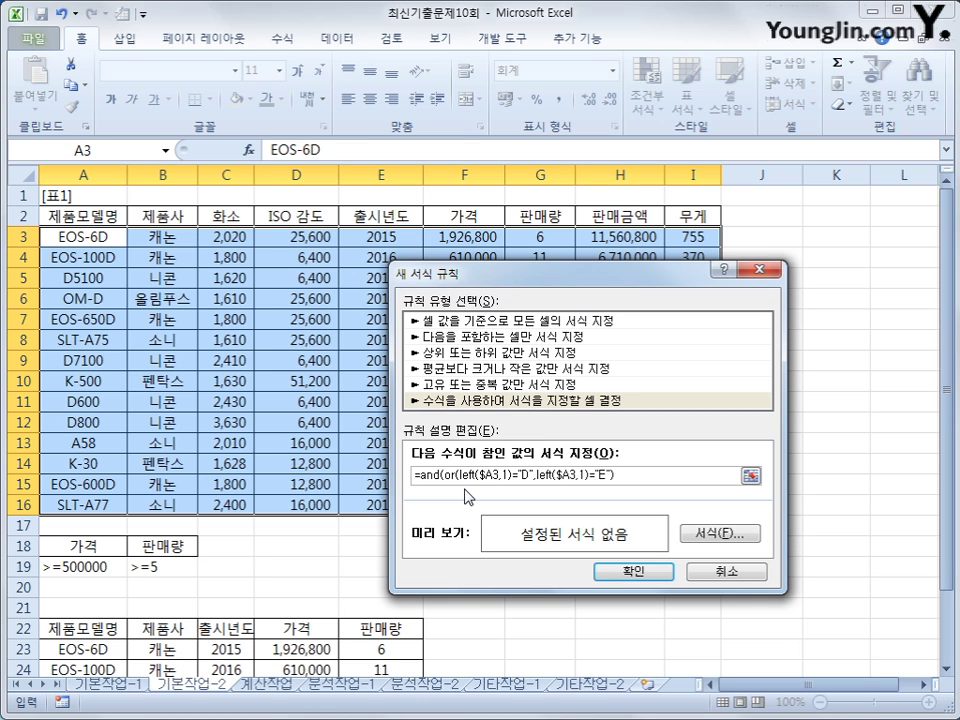
{"action": "left_click", "coordinate": [681, 476]}
{"action": "type", "text": ","}
{"action": "left_click", "coordinate": [482, 238]}
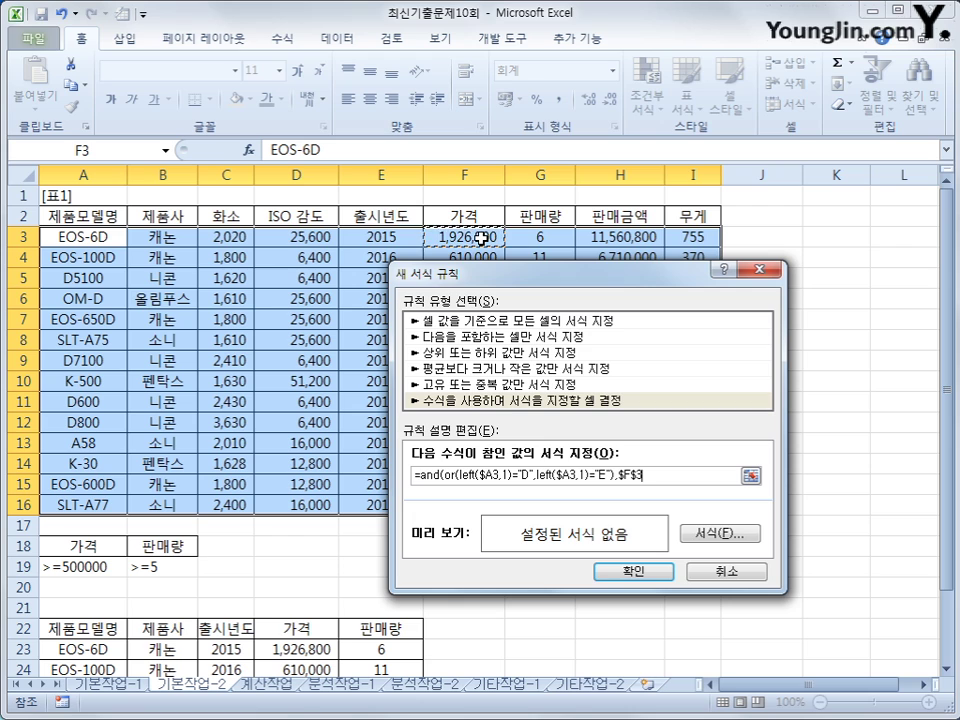
{"action": "key", "text": "F4"}
{"action": "key", "text": "F4"}
{"action": "type", "text": ">=1"}
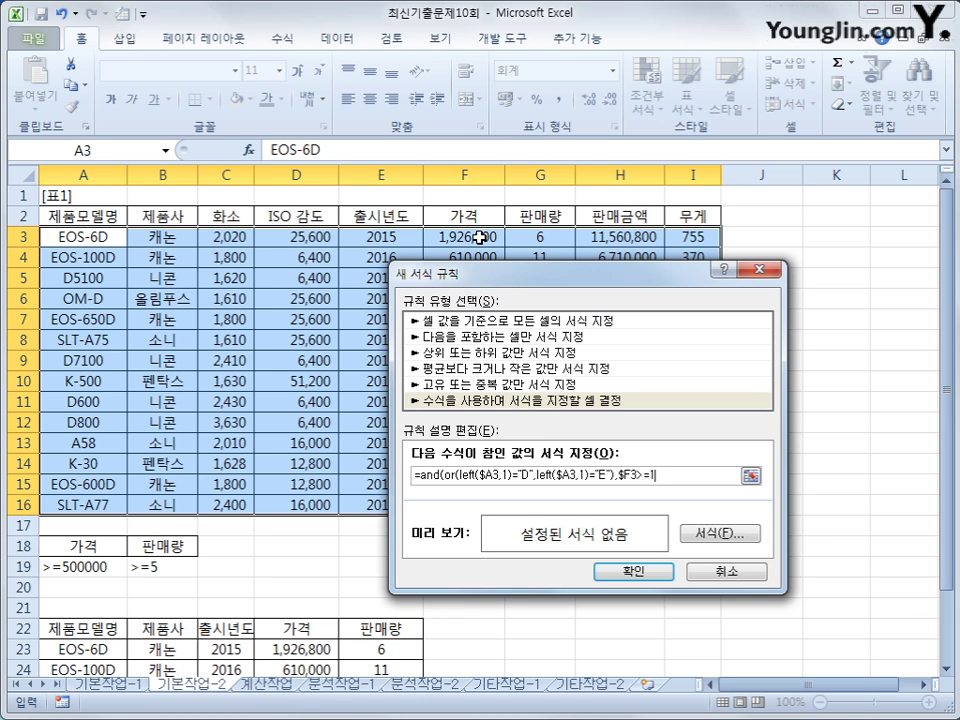
{"action": "type", "text": "500000)"}
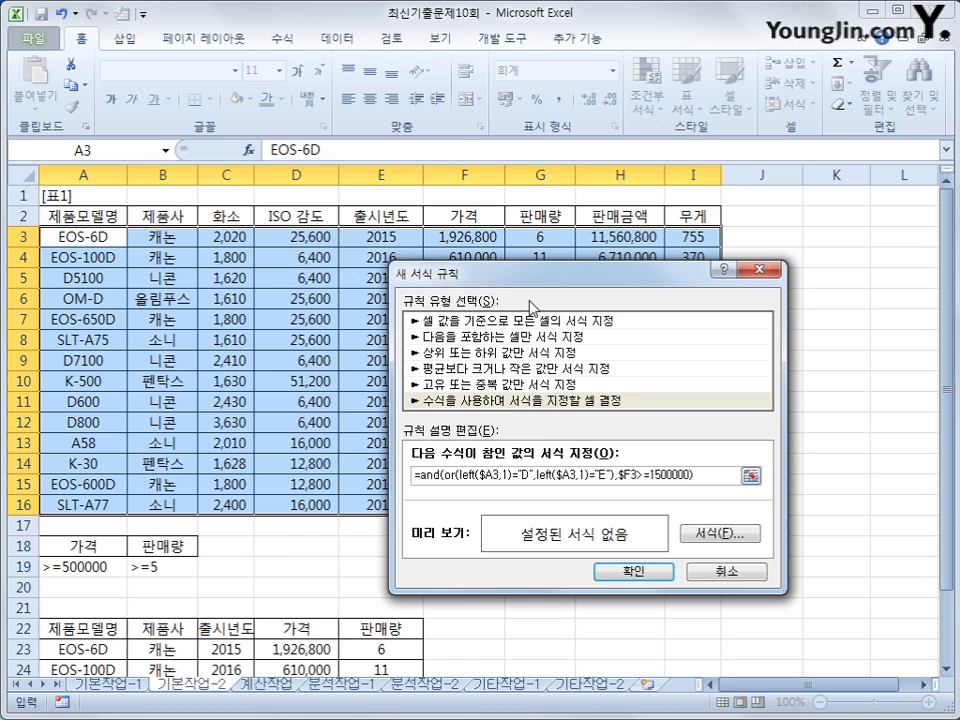
Apply the rule with a bold (굵게) red font and autofit columns F and H to their contents
{"action": "left_click", "coordinate": [716, 533]}
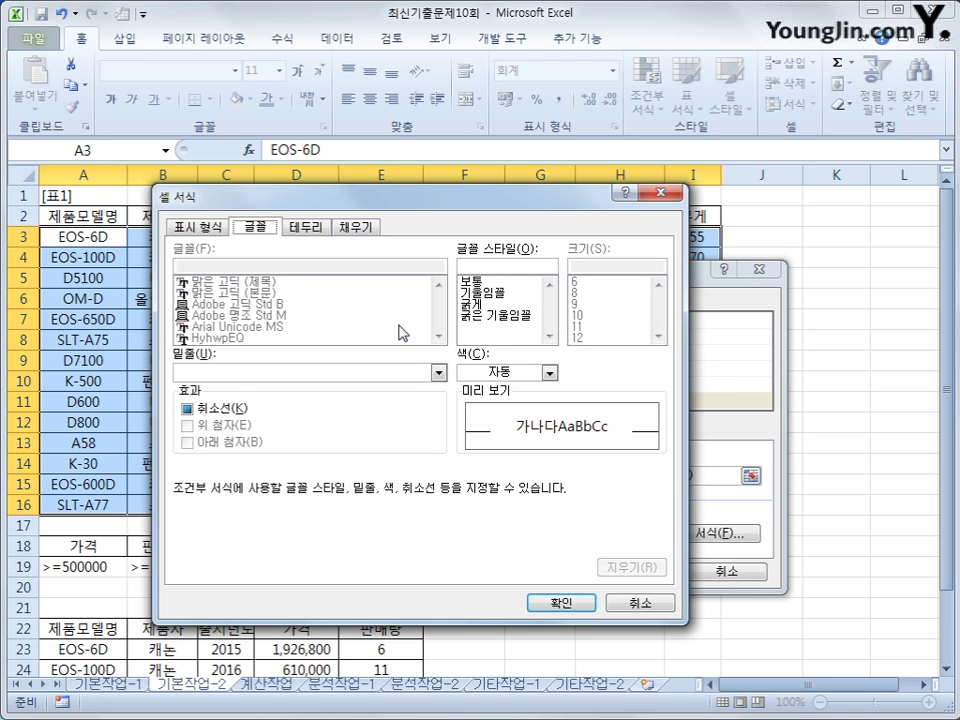
{"action": "left_click", "coordinate": [492, 305]}
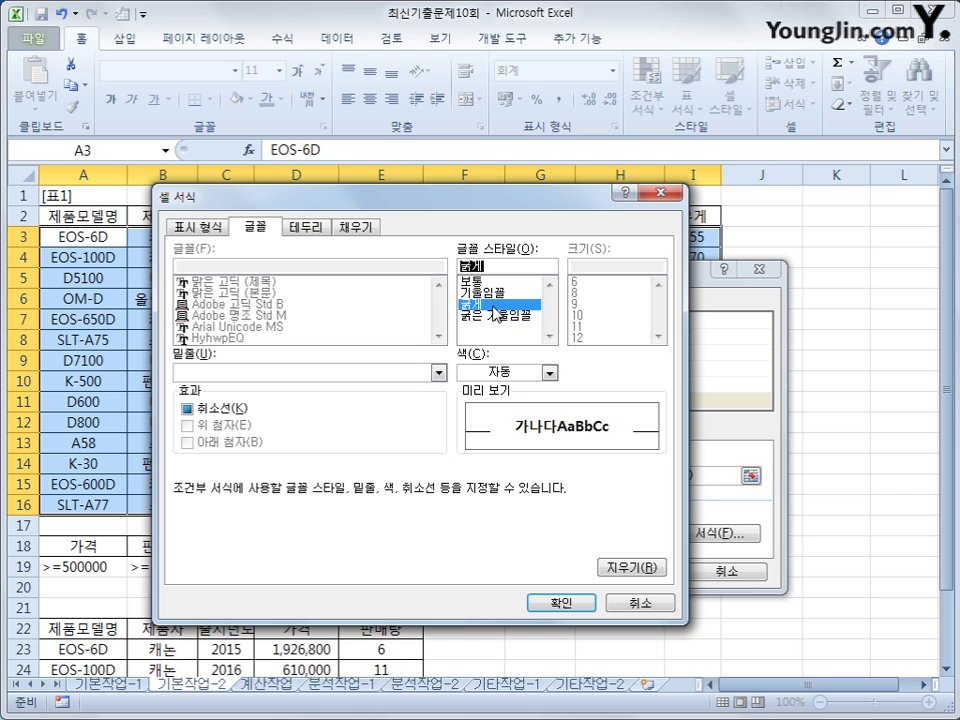
{"action": "left_click", "coordinate": [549, 372]}
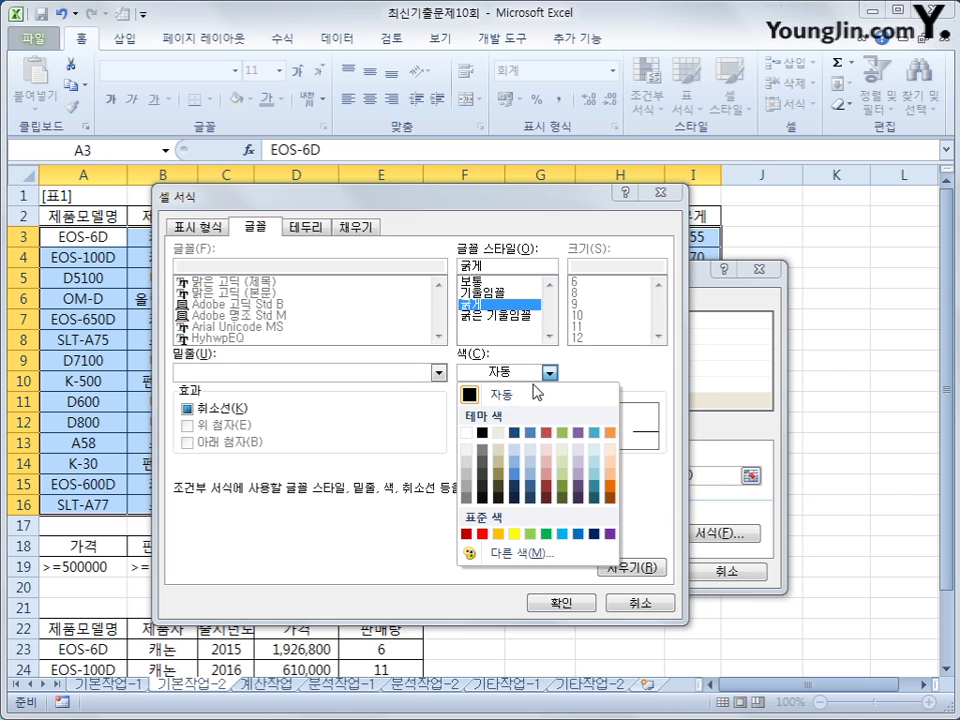
{"action": "left_click", "coordinate": [483, 535]}
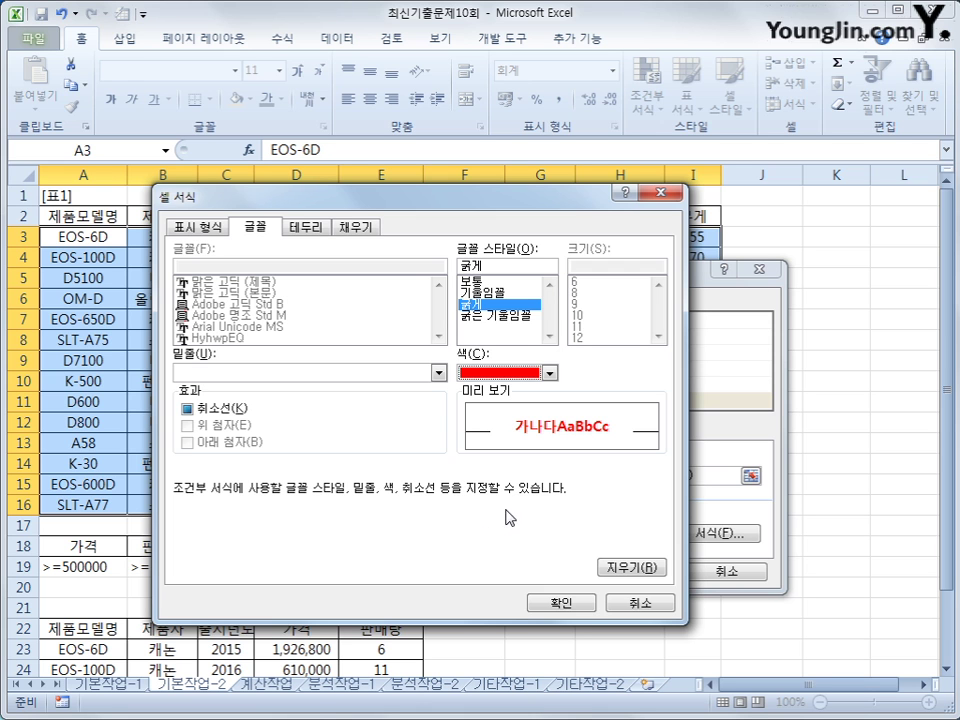
{"action": "left_click", "coordinate": [566, 604]}
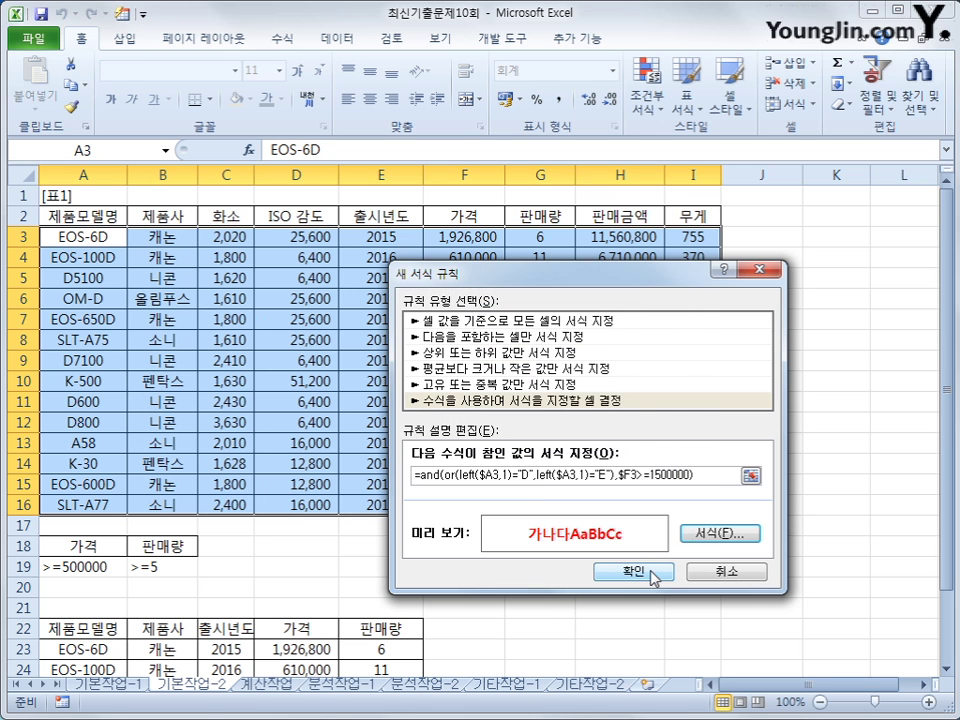
{"action": "left_click", "coordinate": [648, 570]}
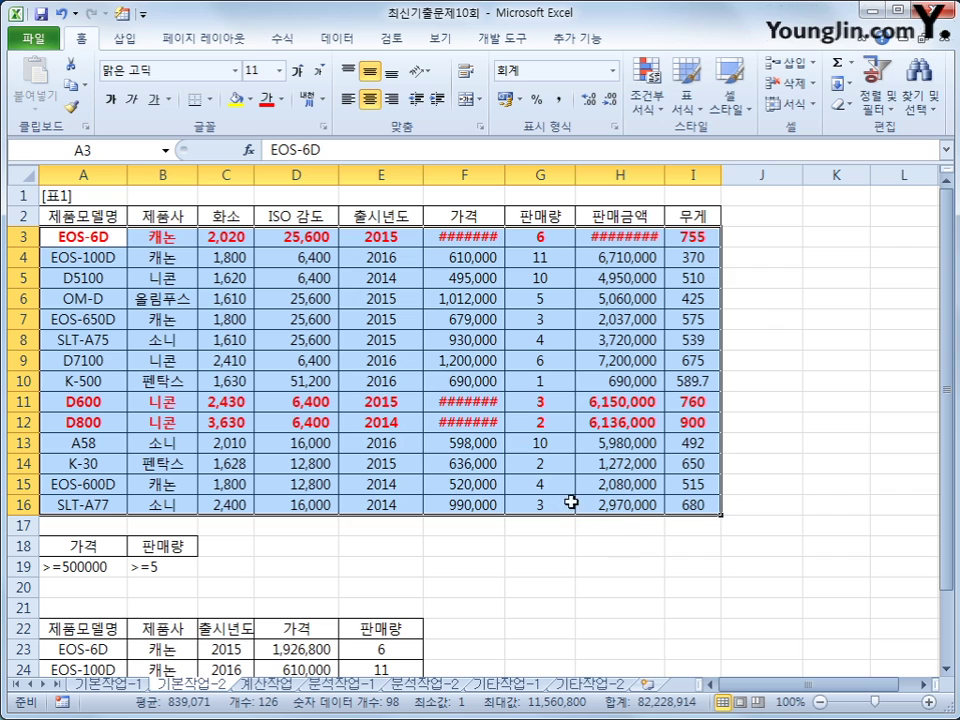
{"action": "double_click", "coordinate": [501, 179]}
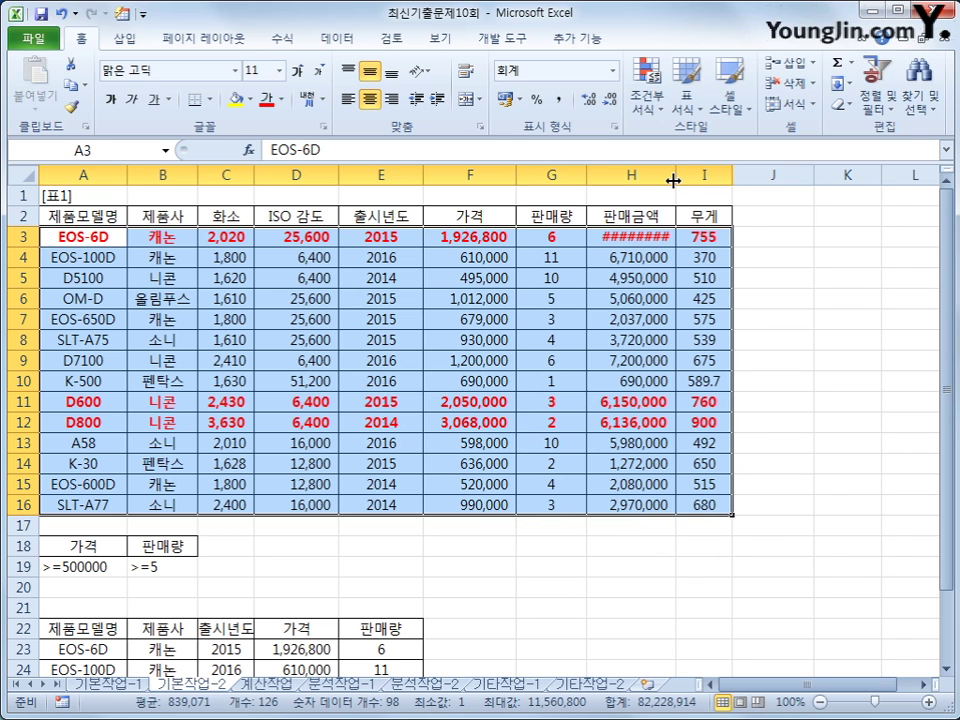
{"action": "double_click", "coordinate": [675, 179]}
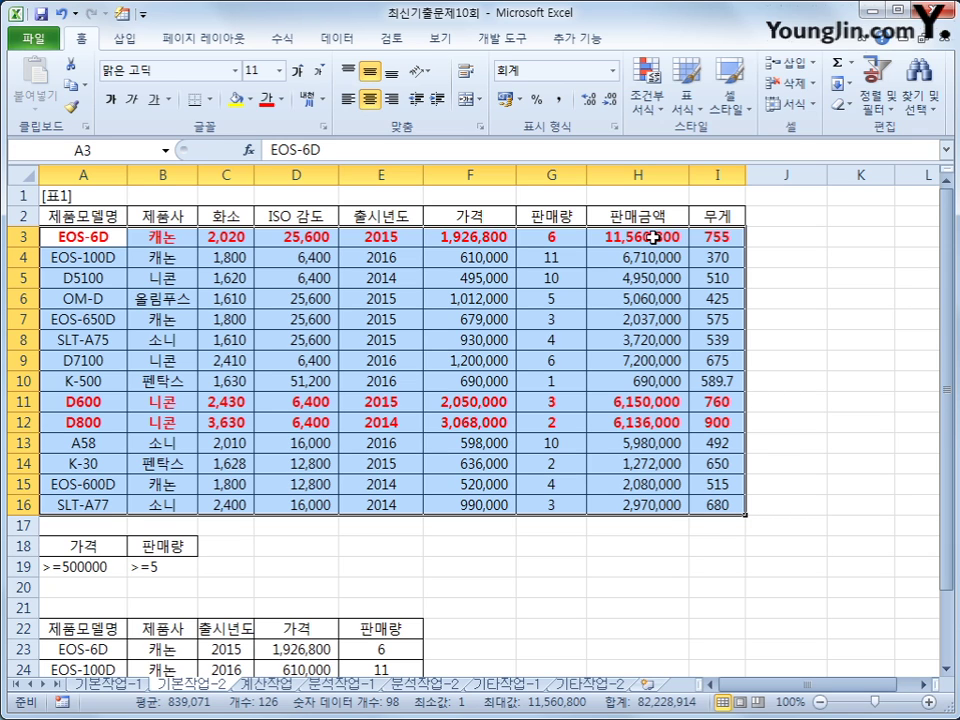
Turn on the 숨김 cell protection option for the 판매금액 formulas in H3:H16, keeping 잠금 enabled
{"action": "left_click", "coordinate": [652, 239]}
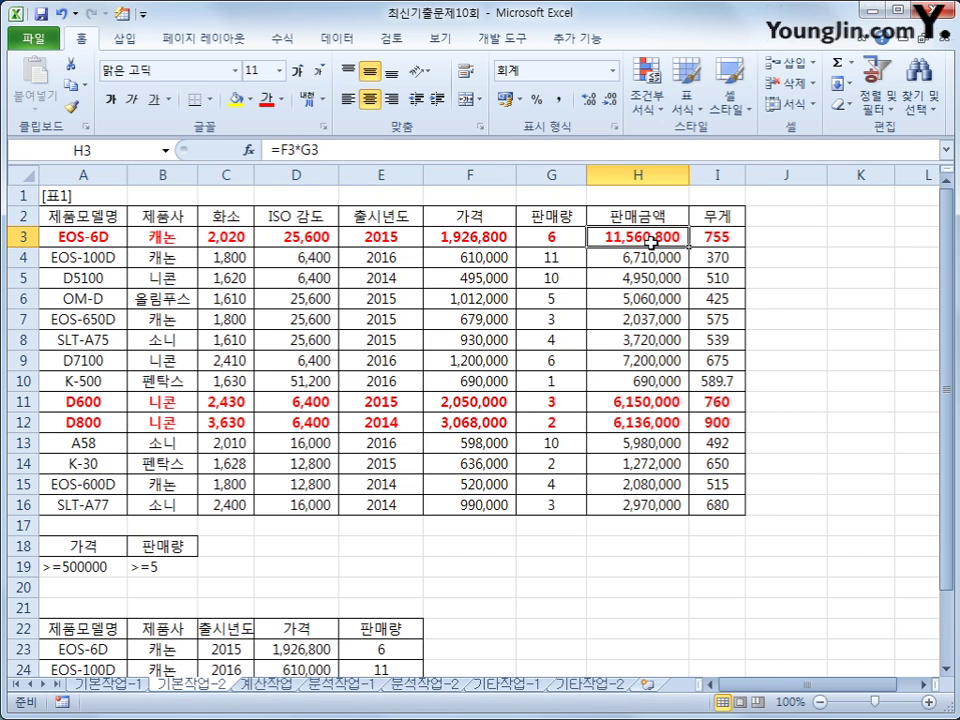
{"action": "left_click_drag", "start_coordinate": [652, 239], "coordinate": [629, 497]}
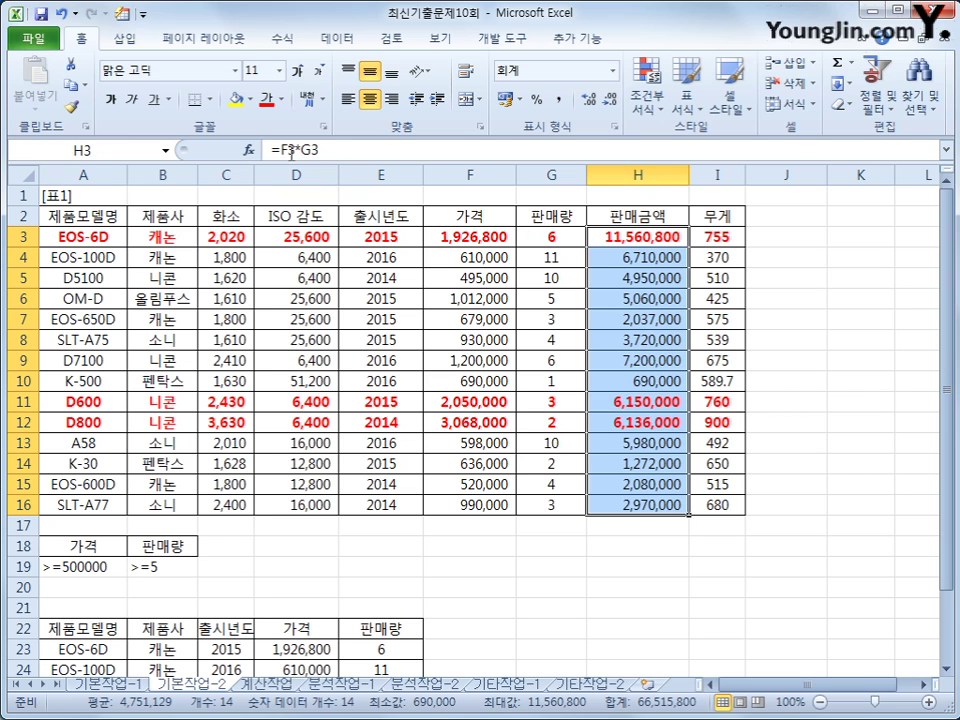
{"action": "right_click", "coordinate": [634, 243]}
{"action": "left_click", "coordinate": [497, 445]}
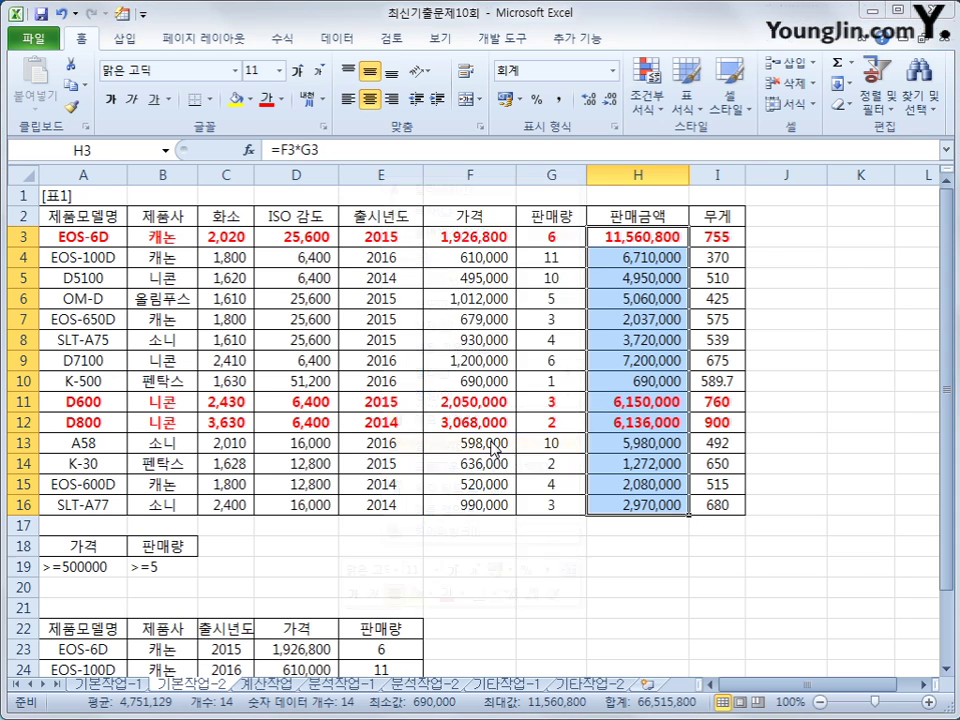
{"action": "left_click_drag", "start_coordinate": [420, 179], "coordinate": [250, 187]}
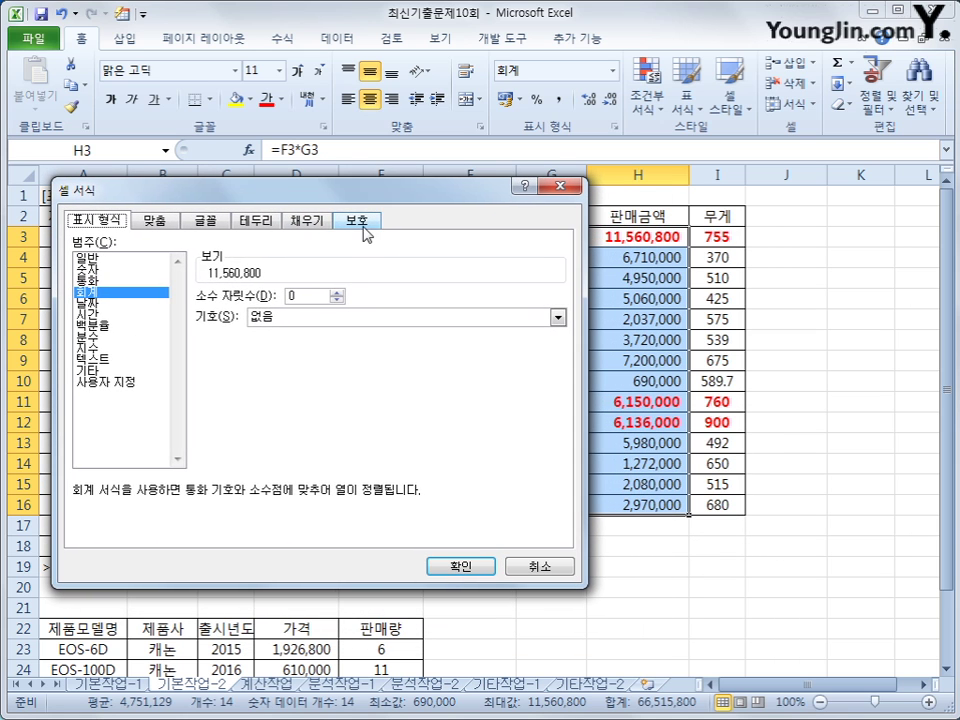
{"action": "left_click", "coordinate": [360, 222]}
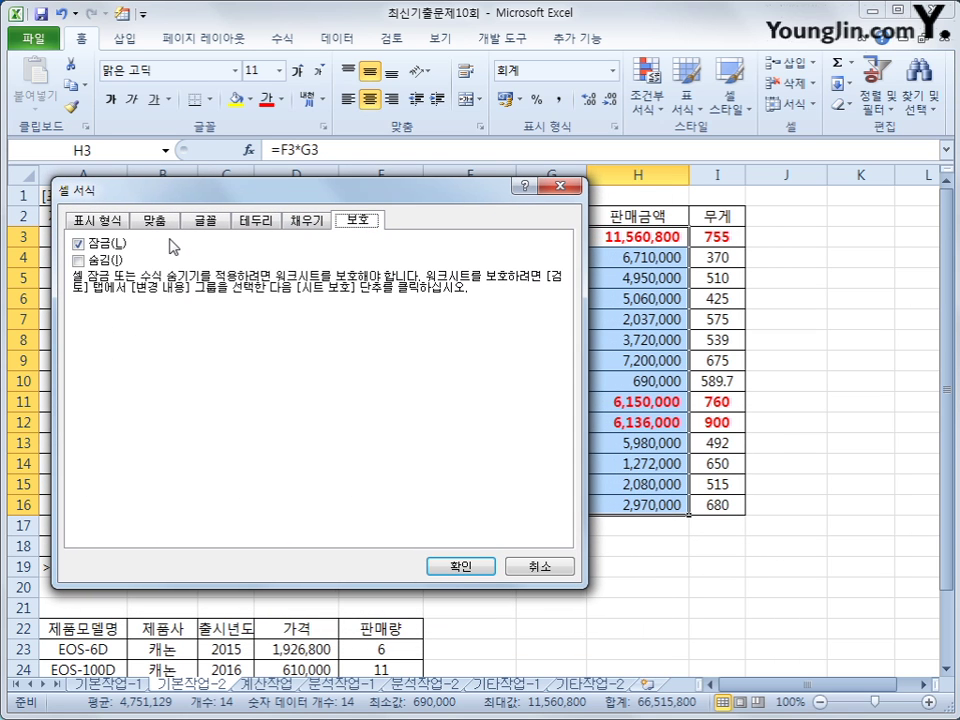
{"action": "left_click", "coordinate": [80, 261]}
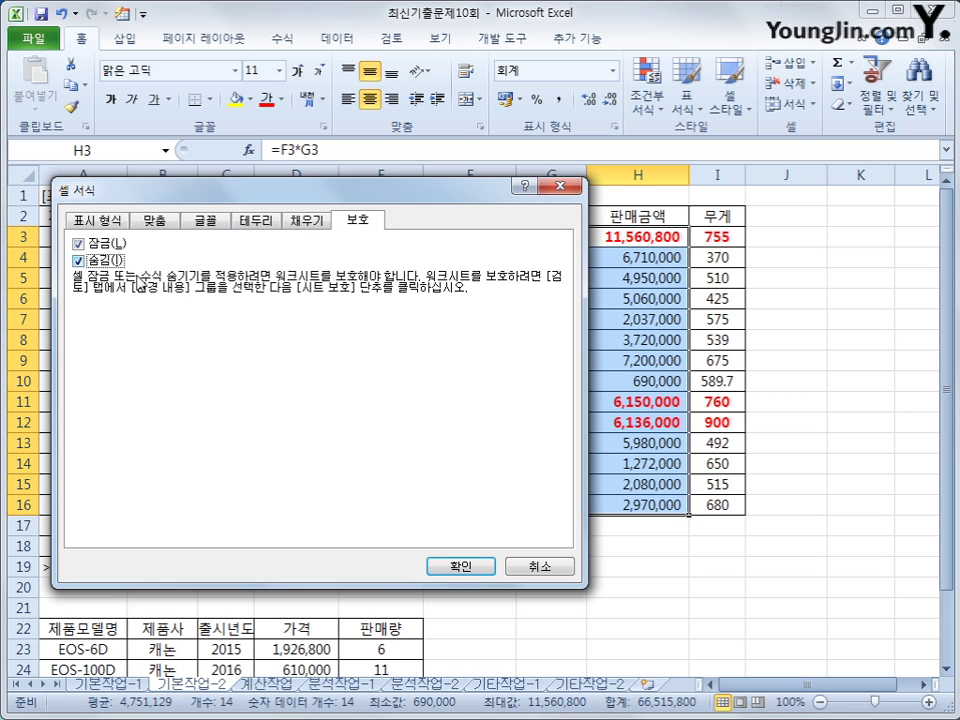
{"action": "left_click", "coordinate": [459, 567]}
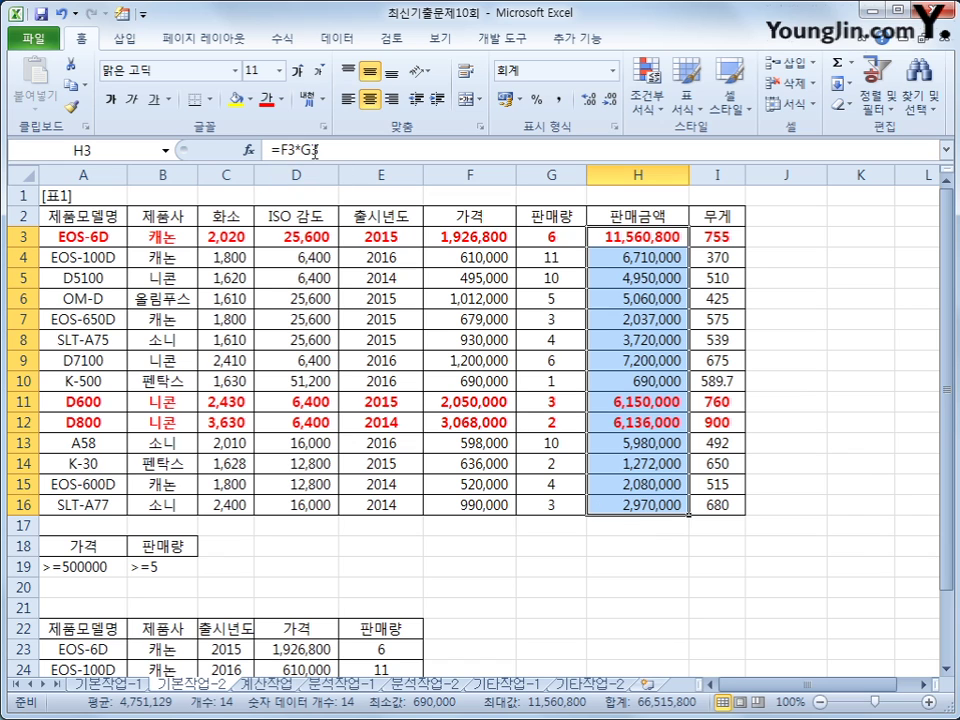
Protect the 기본작업-2 sheet without a password, allowing only selection of locked and unlocked cells
{"action": "left_click", "coordinate": [391, 38]}
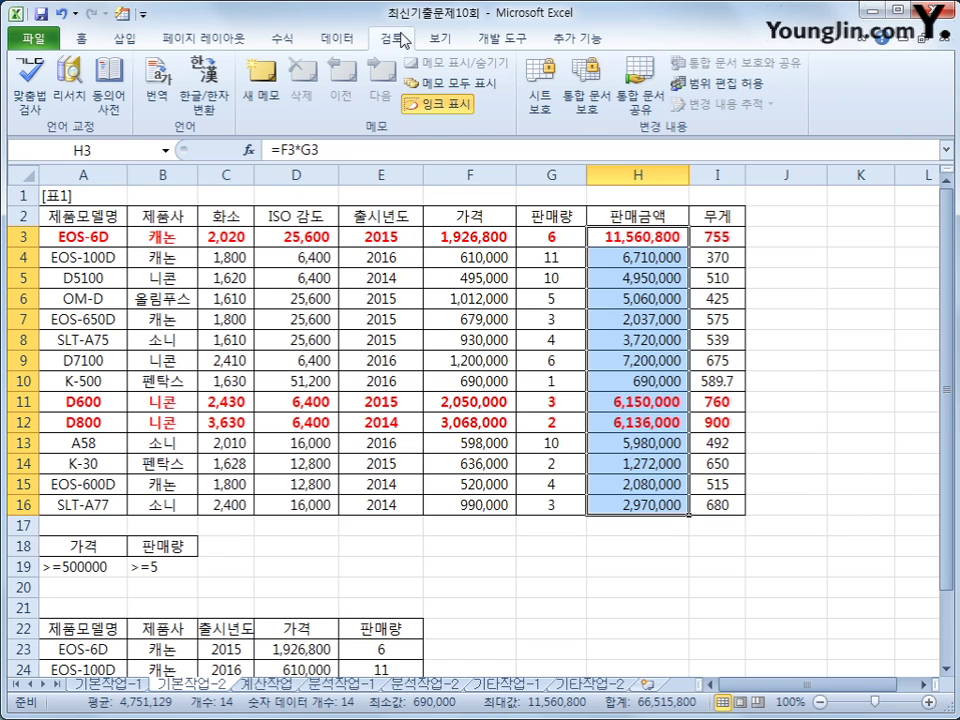
{"action": "left_click", "coordinate": [538, 100]}
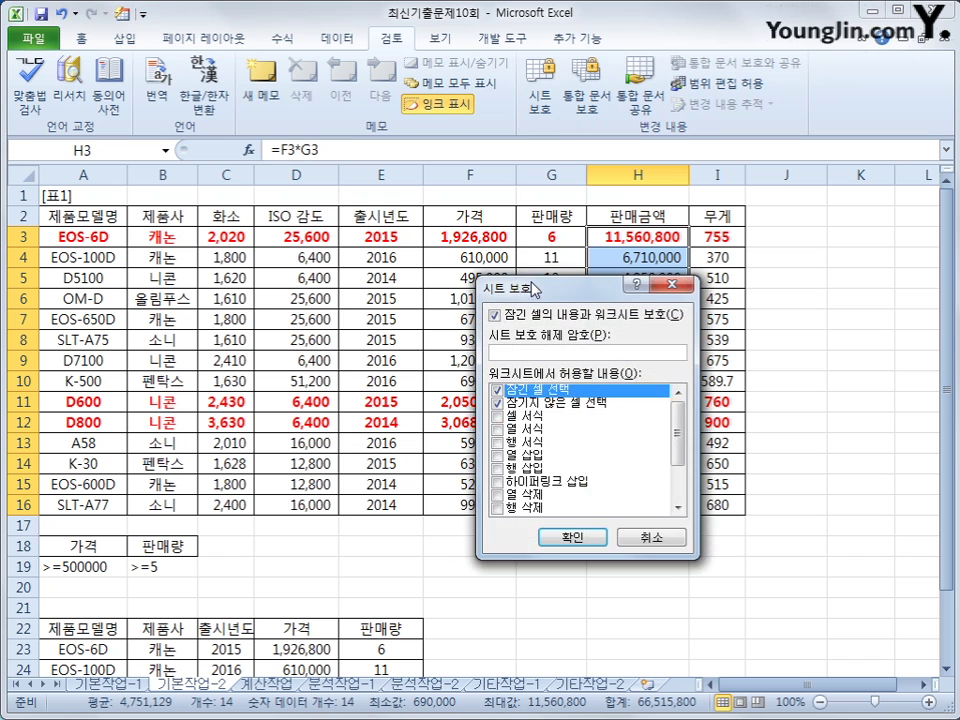
{"action": "left_click_drag", "start_coordinate": [400, 220], "coordinate": [221, 208]}
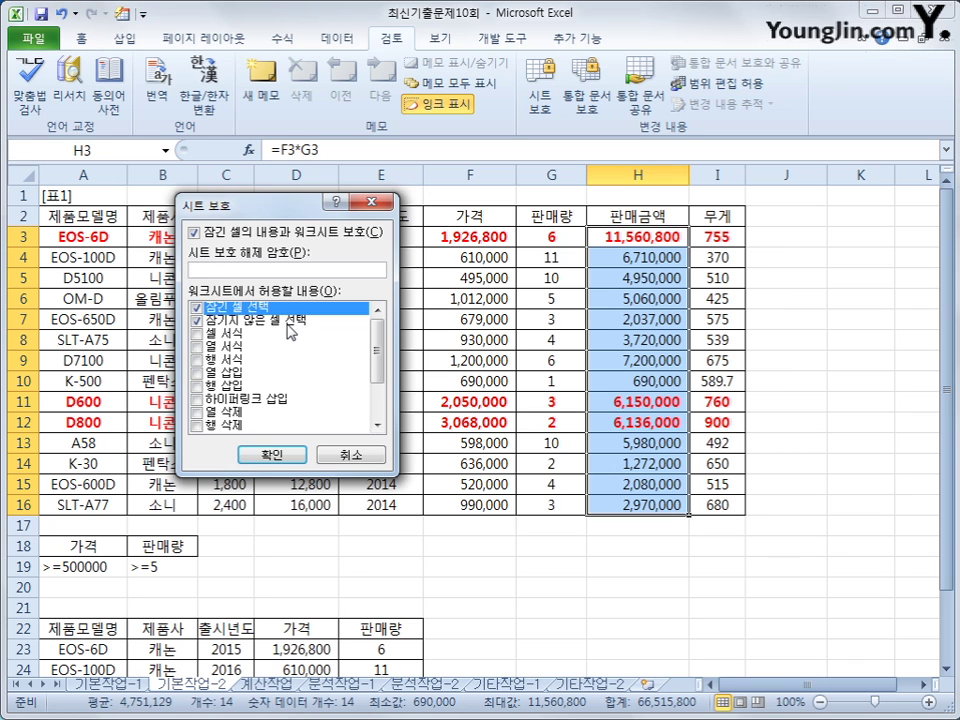
{"action": "left_click", "coordinate": [270, 454]}
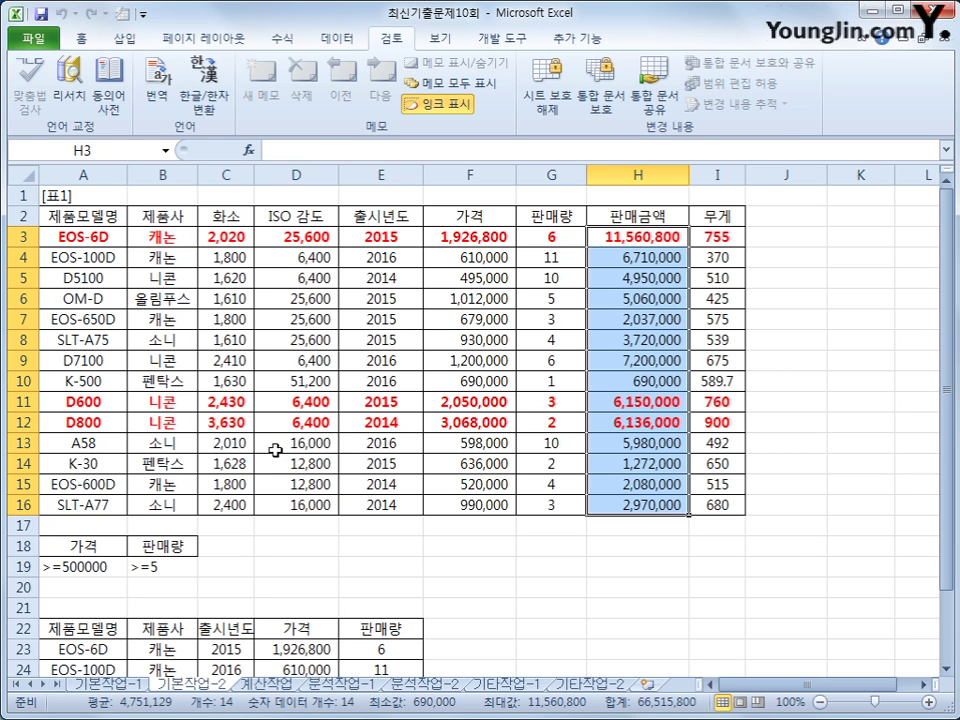
Protect the workbook's windows (창) only, with structure (구조) protection turned off and no password
{"action": "left_click", "coordinate": [600, 95]}
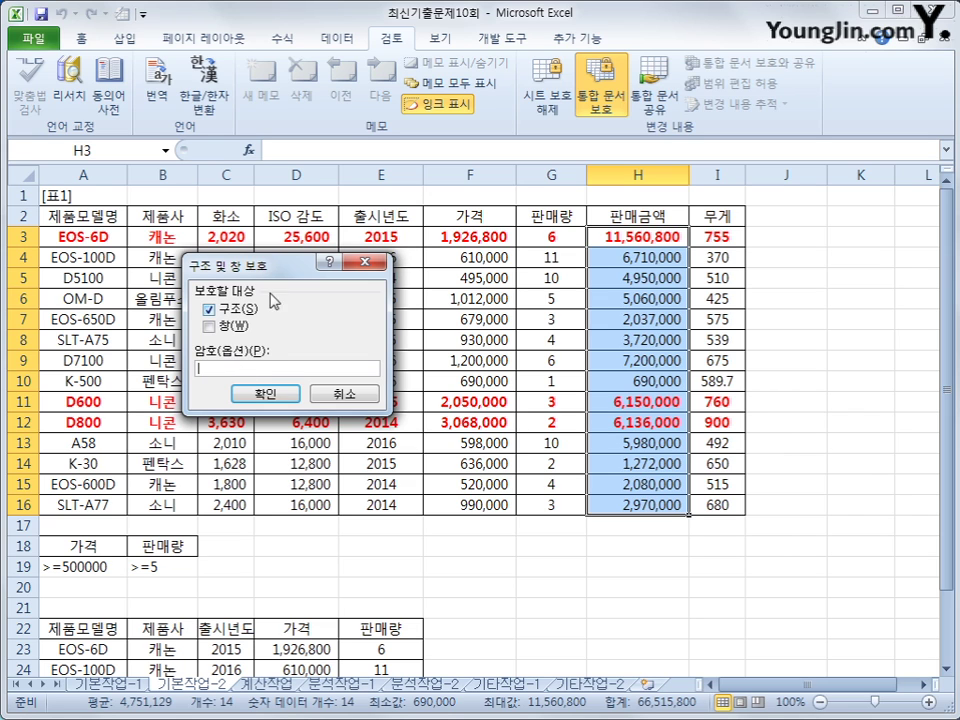
{"action": "left_click", "coordinate": [224, 310]}
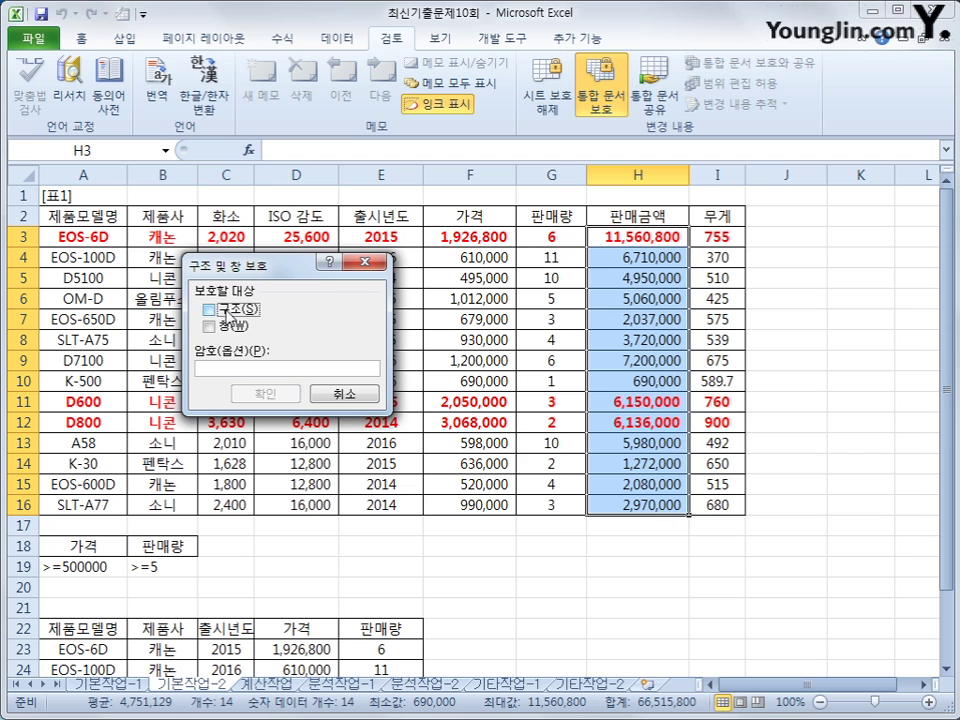
{"action": "left_click", "coordinate": [230, 327]}
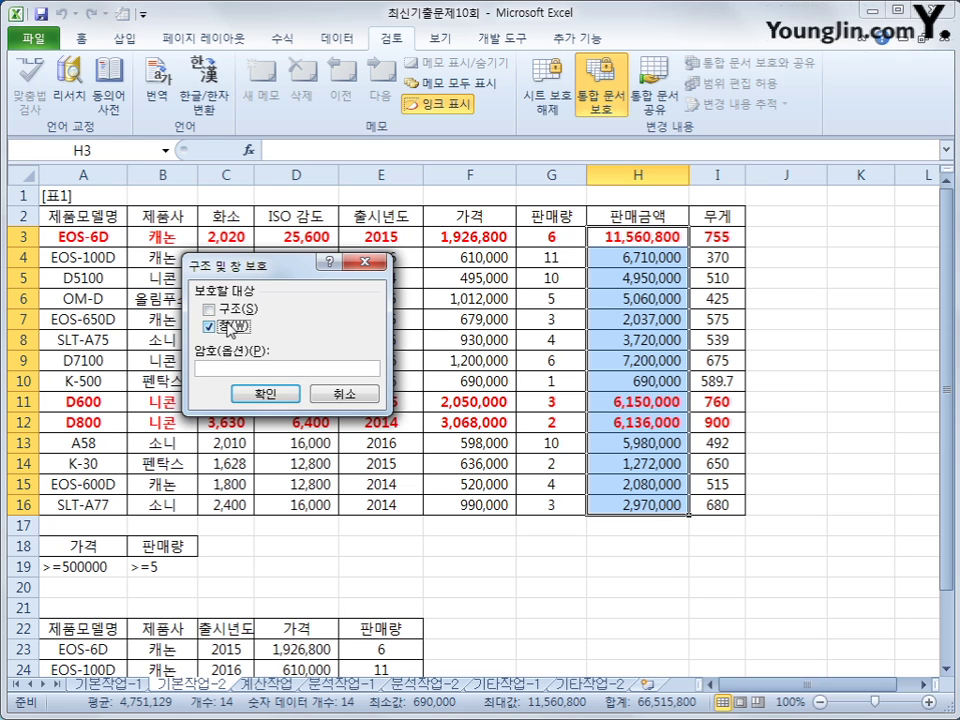
{"action": "left_click", "coordinate": [263, 393]}
{"action": "left_click", "coordinate": [660, 504]}
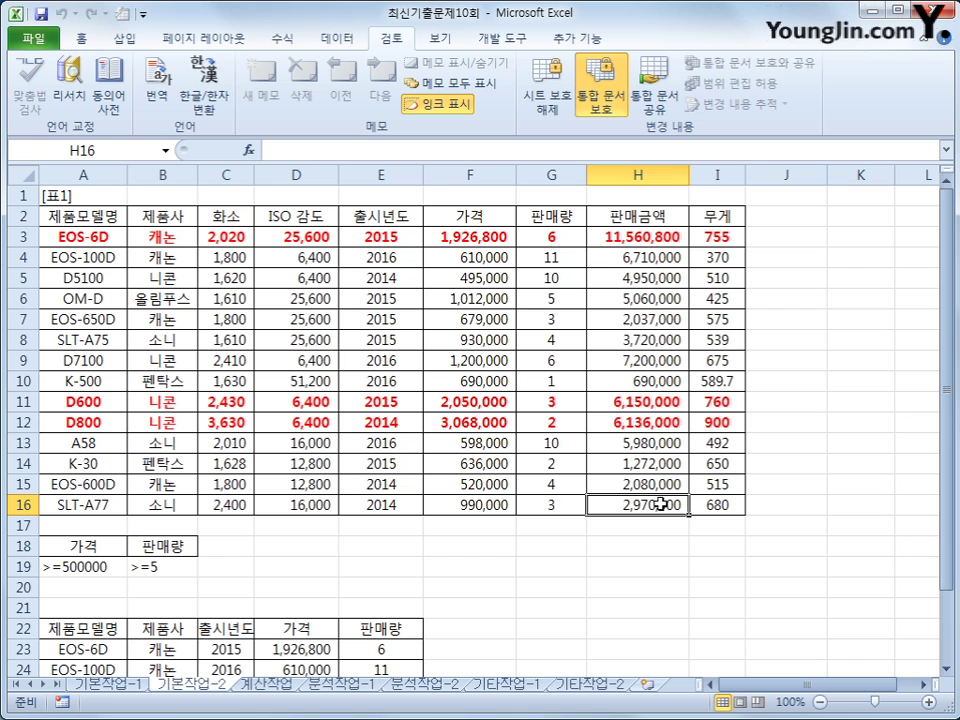
On the 계산작업 sheet, start the 최고가 formula for 캐논 in B21 as a LARGE function with a nested IF
{"action": "left_click", "coordinate": [278, 685]}
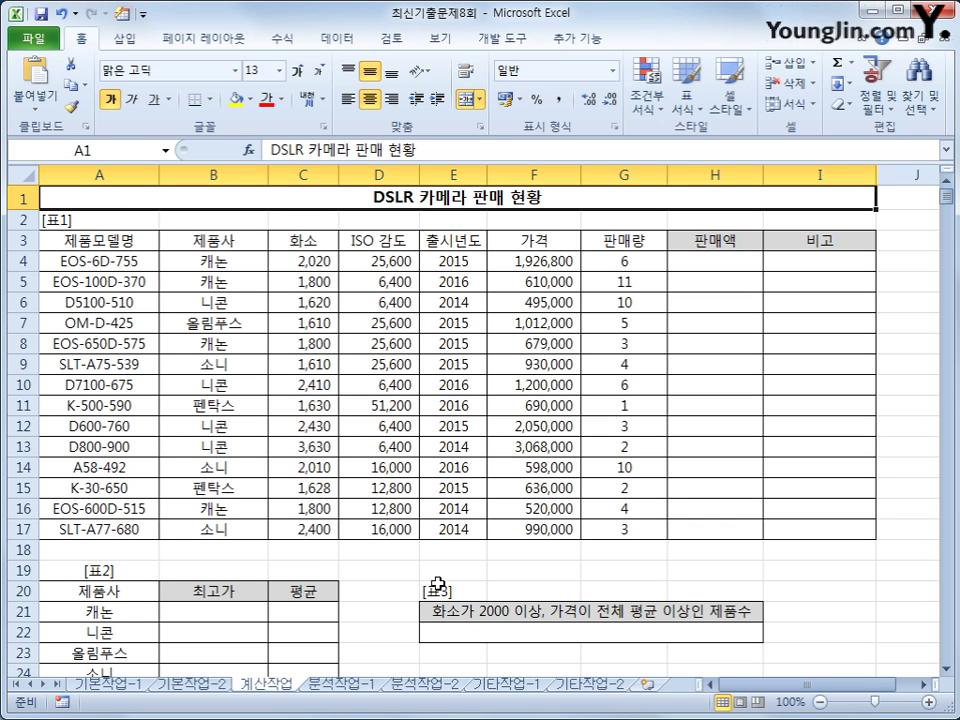
{"action": "scroll", "coordinate": [208, 574], "scroll_direction": "down", "scroll_amount": 1}
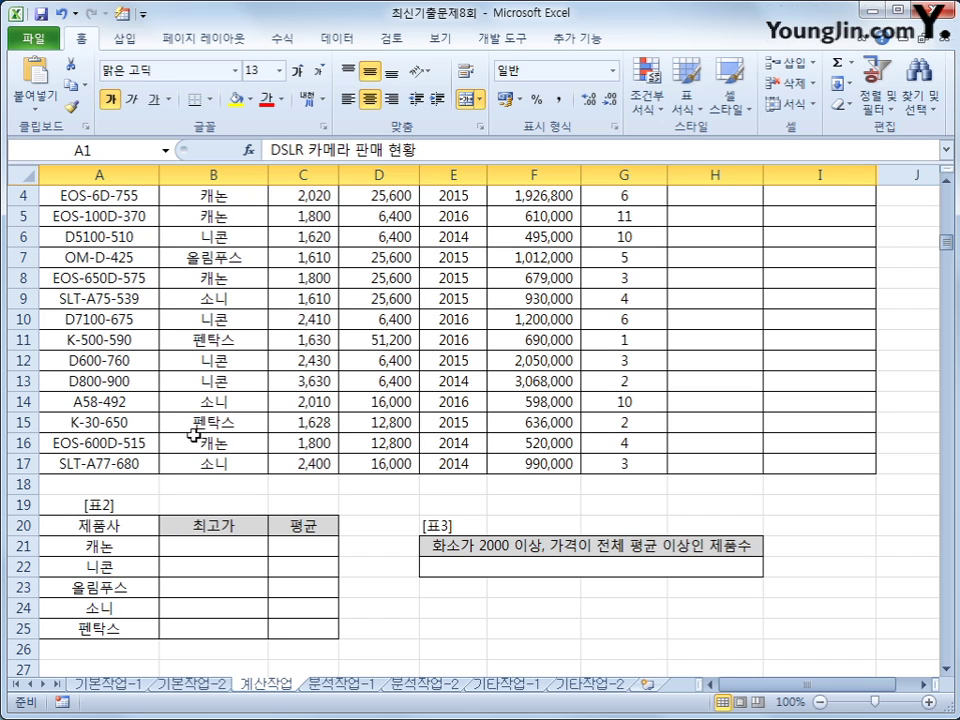
{"action": "left_click_drag", "start_coordinate": [183, 547], "coordinate": [189, 630]}
{"action": "left_click", "coordinate": [227, 547]}
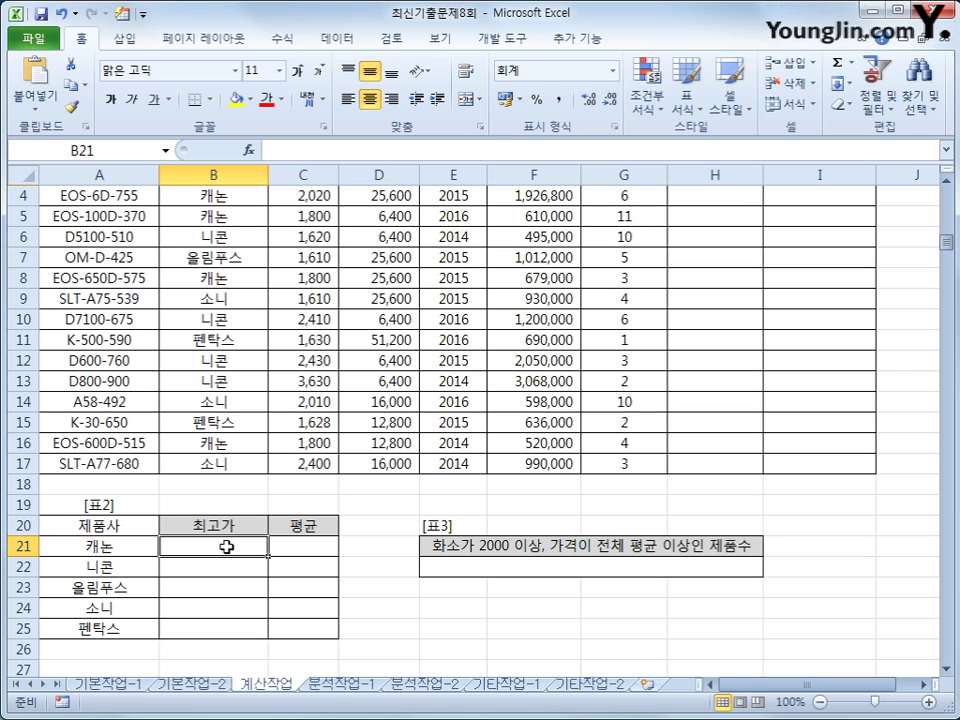
{"action": "type", "text": "=lar"}
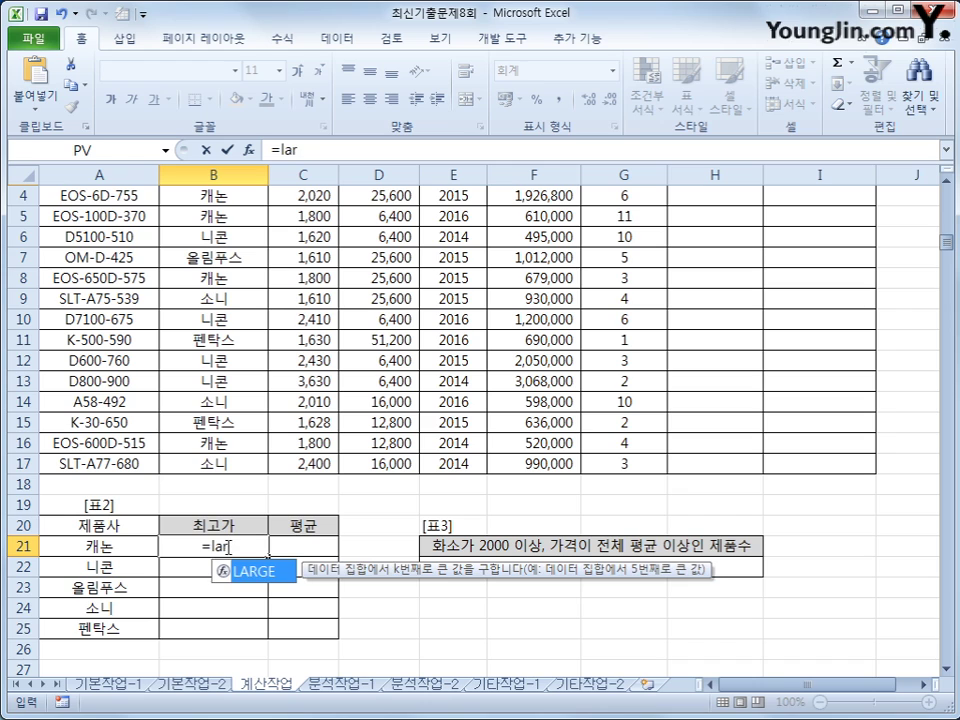
{"action": "key", "text": "Tab"}
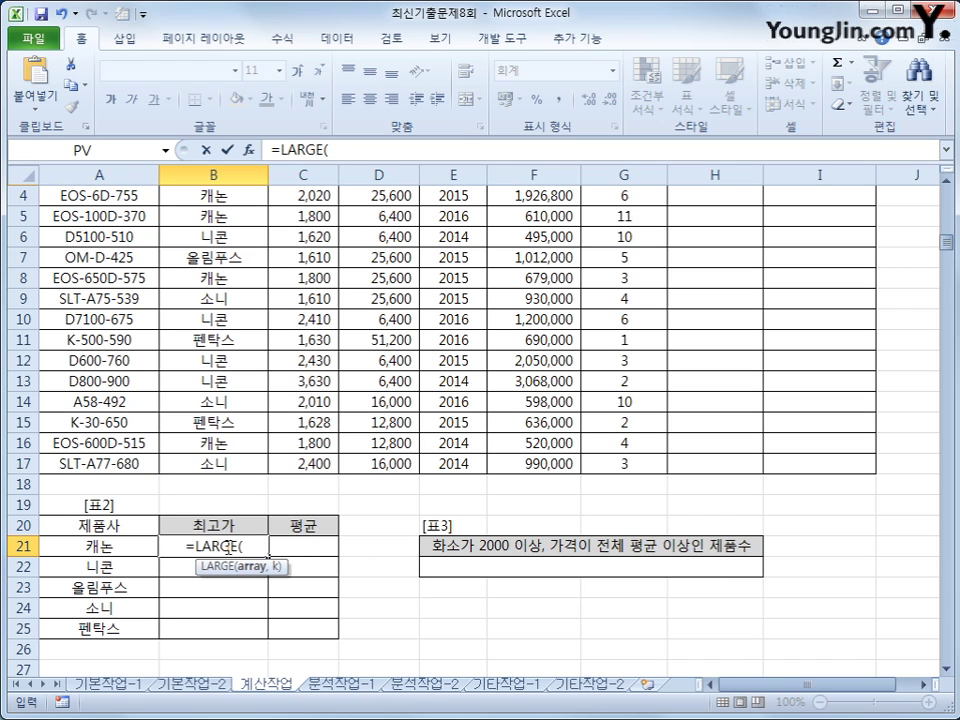
{"action": "type", "text": "if("}
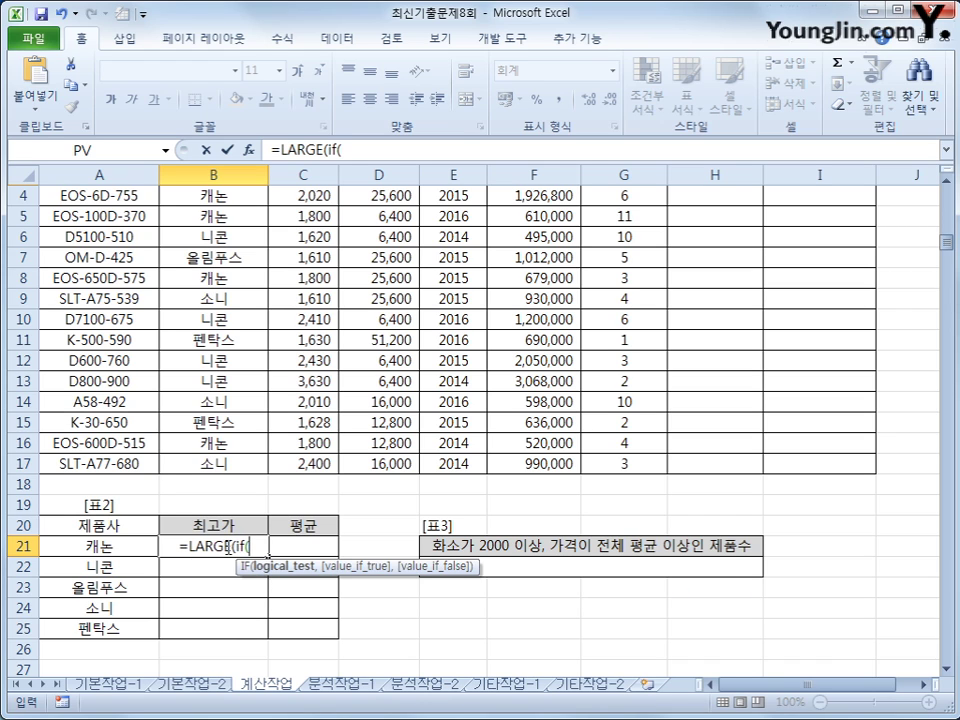
Set the IF condition to compare the absolute 제품사 range with the 표2 manufacturer: $B$4:$B$17=A21
{"action": "scroll", "coordinate": [268, 456], "scroll_direction": "up", "scroll_amount": 1}
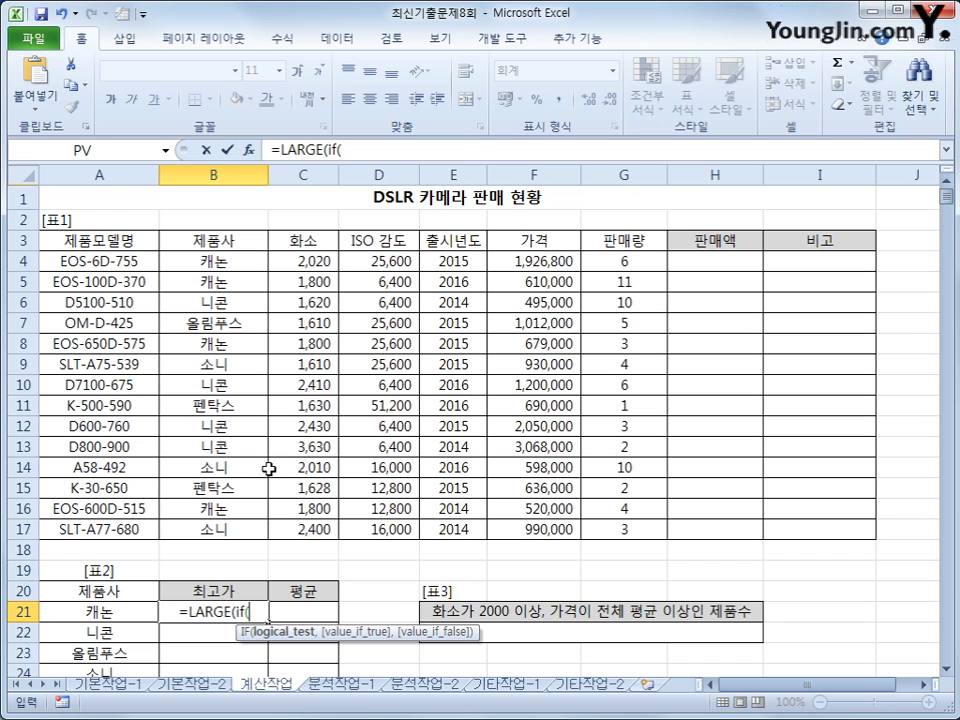
{"action": "left_click_drag", "start_coordinate": [243, 271], "coordinate": [244, 531]}
{"action": "key", "text": "F4"}
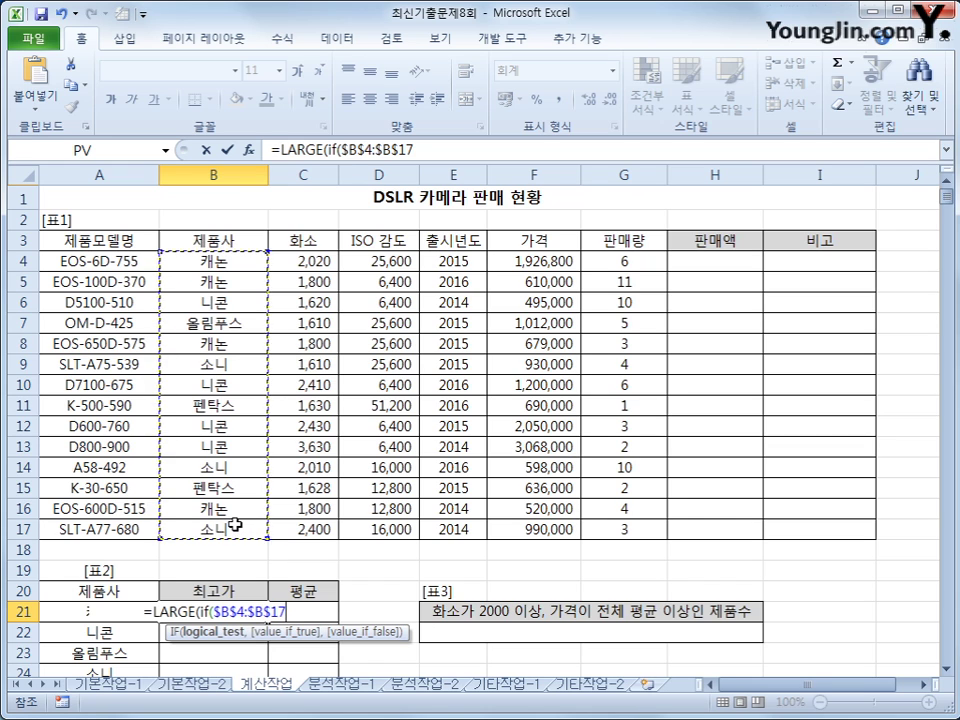
{"action": "type", "text": "="}
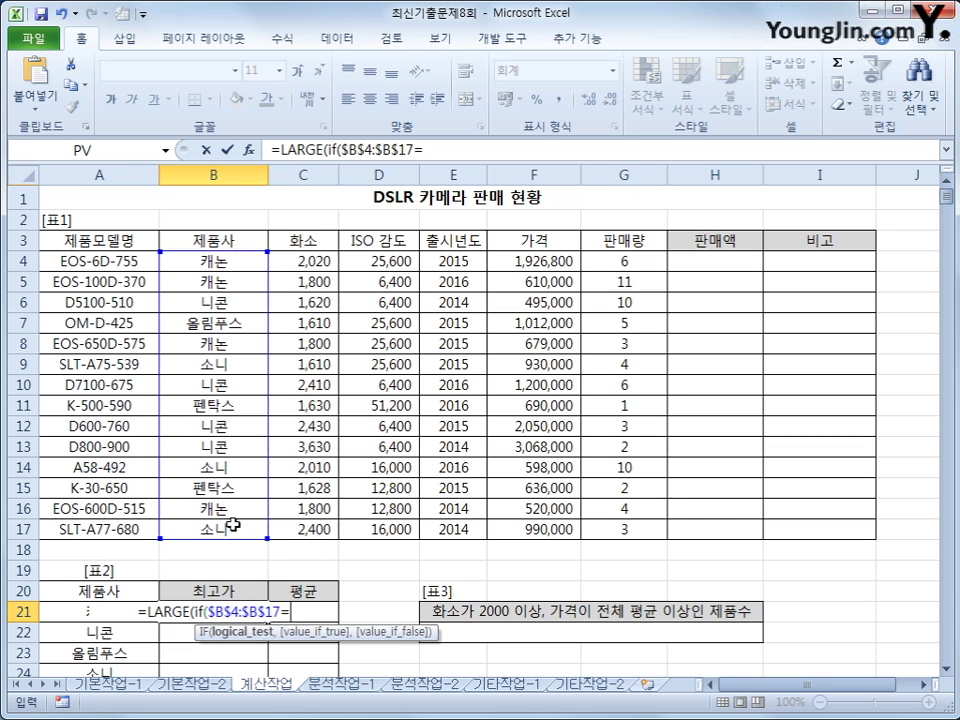
{"action": "left_click", "coordinate": [125, 612]}
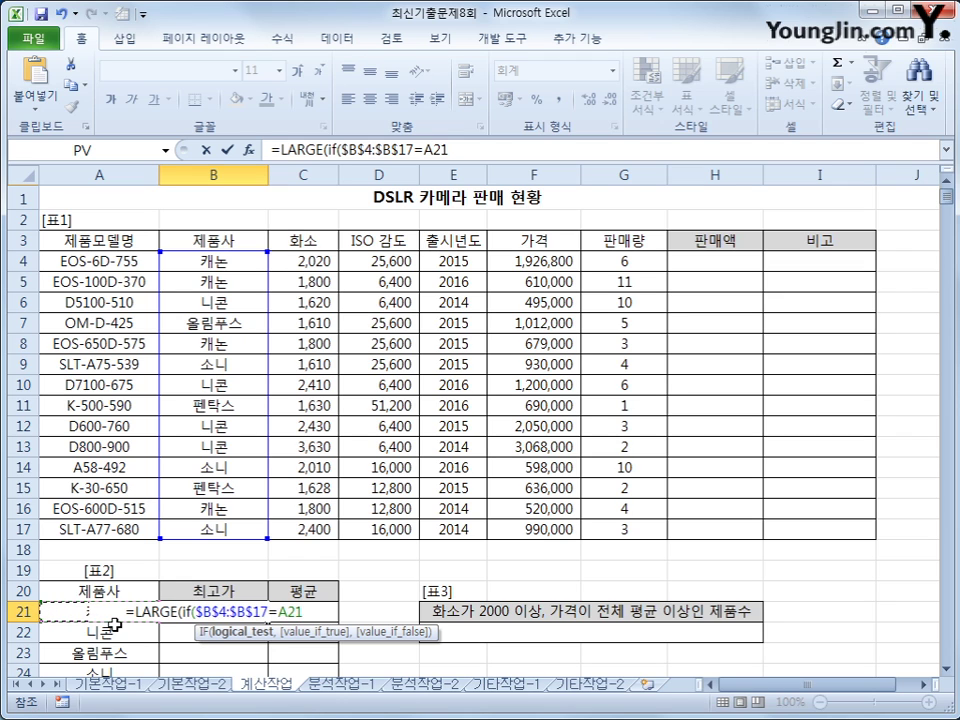
{"action": "type", "text": ","}
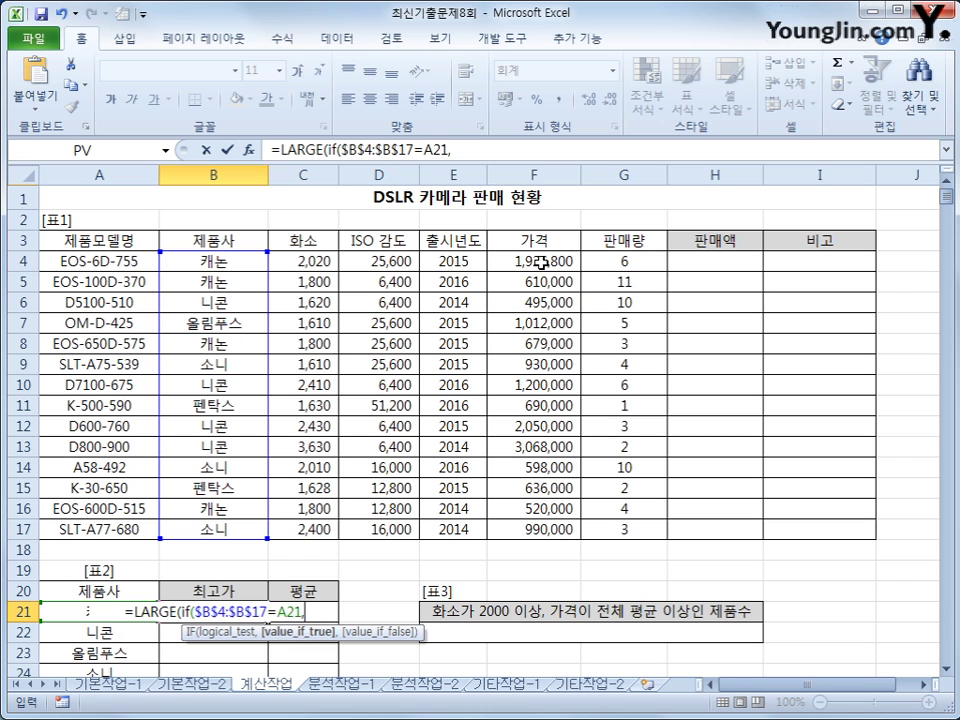
Complete the formula with the price range $F$4:$F$17 and k value 1, enter it as an array formula, and fill it down to B25
{"action": "left_click_drag", "start_coordinate": [541, 256], "coordinate": [538, 528]}
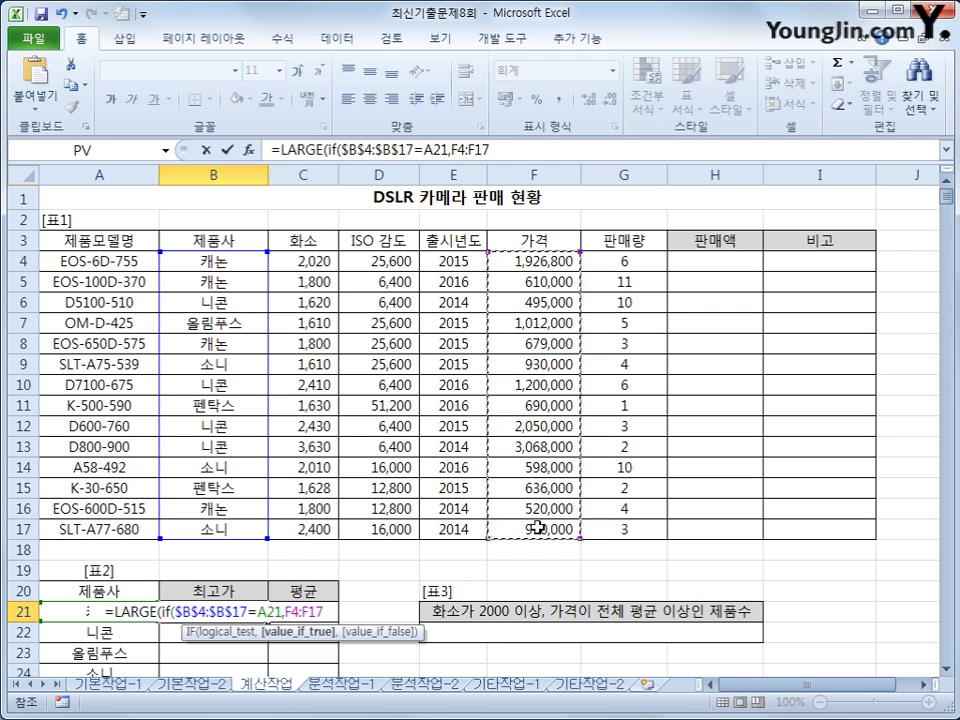
{"action": "key", "text": "F4"}
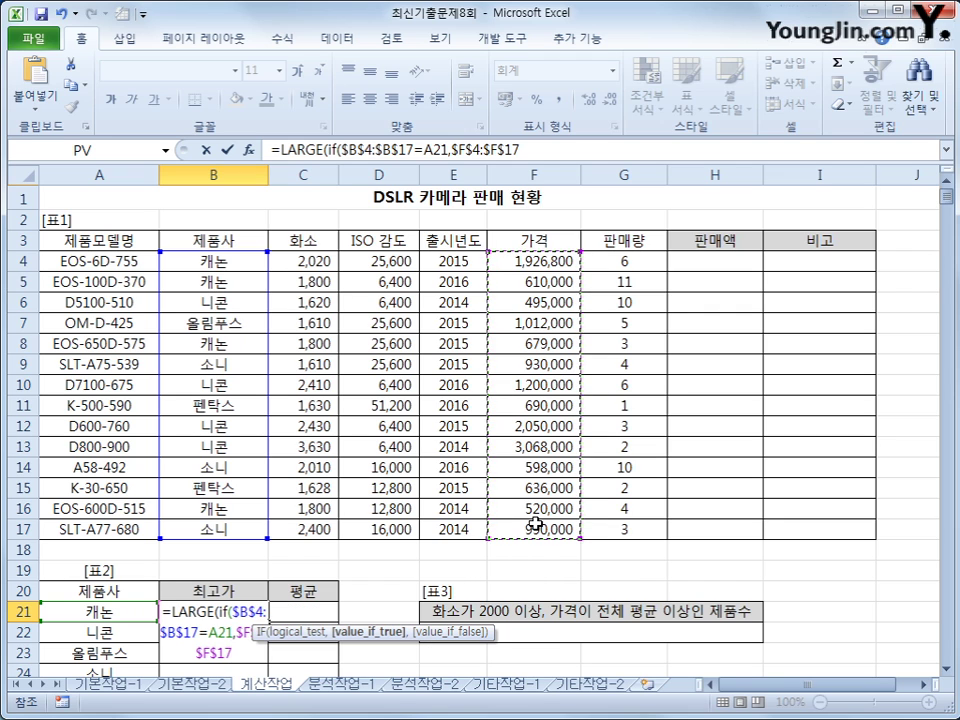
{"action": "type", "text": ")"}
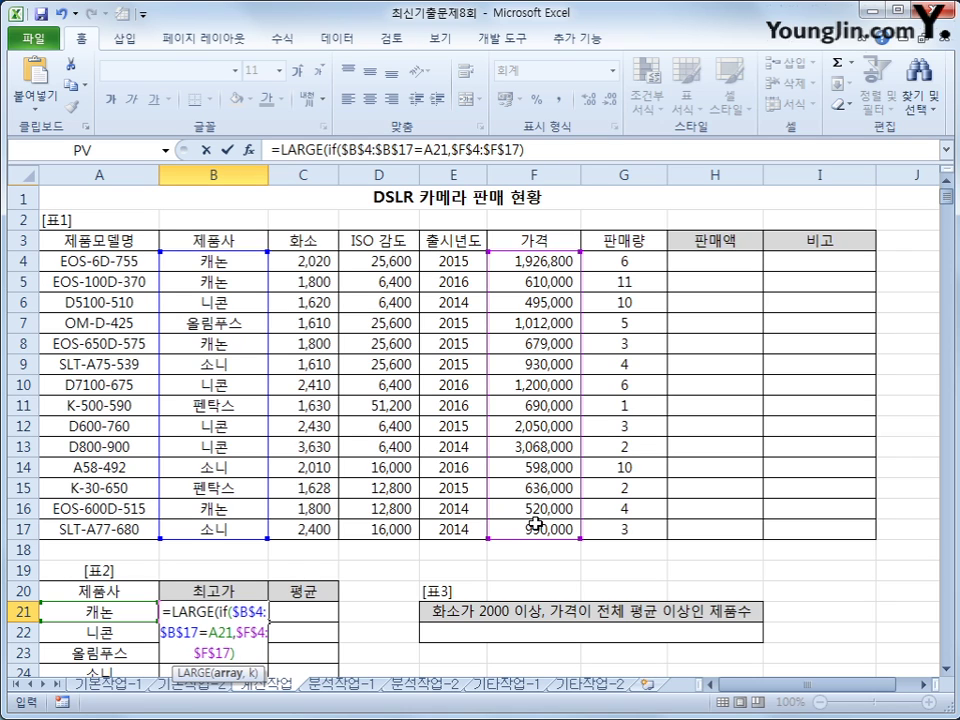
{"action": "type", "text": ","}
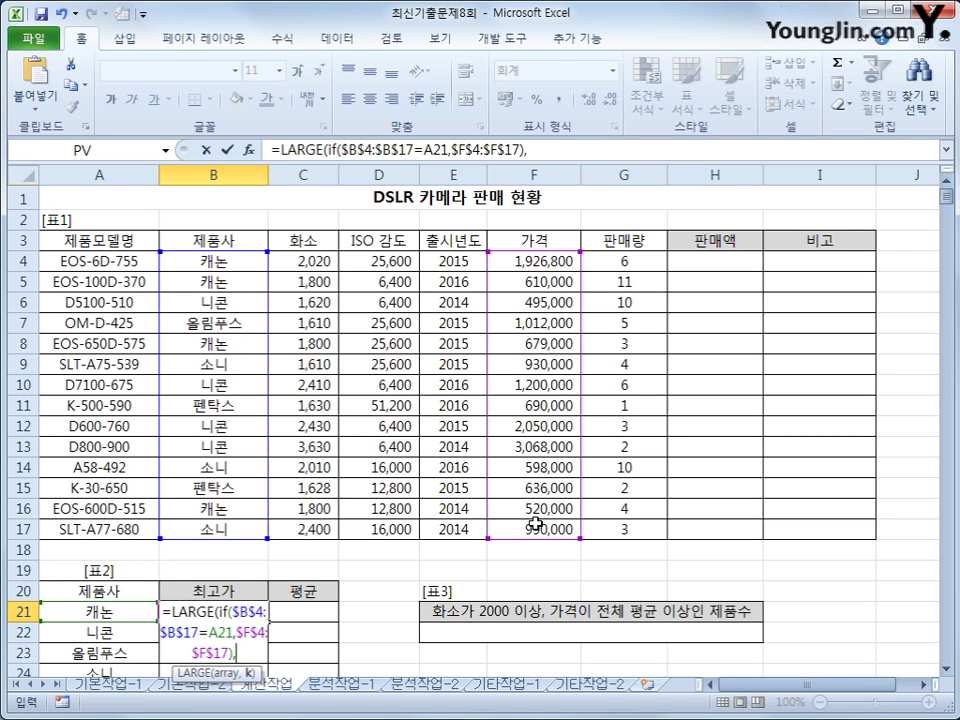
{"action": "type", "text": "1)"}
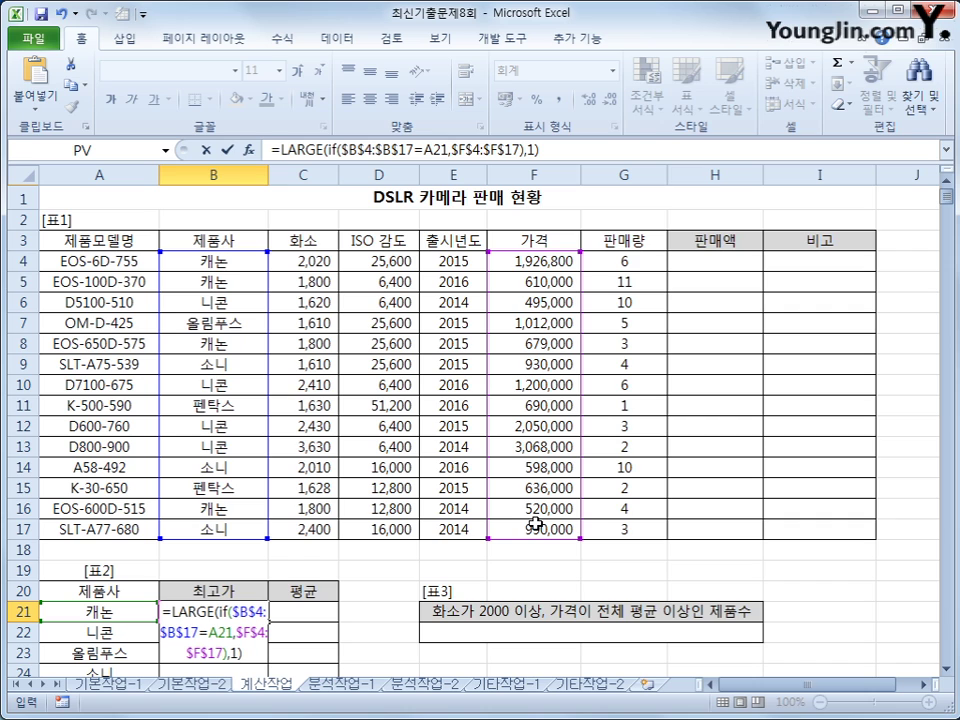
{"action": "key", "text": "ctrl+shift+Return"}
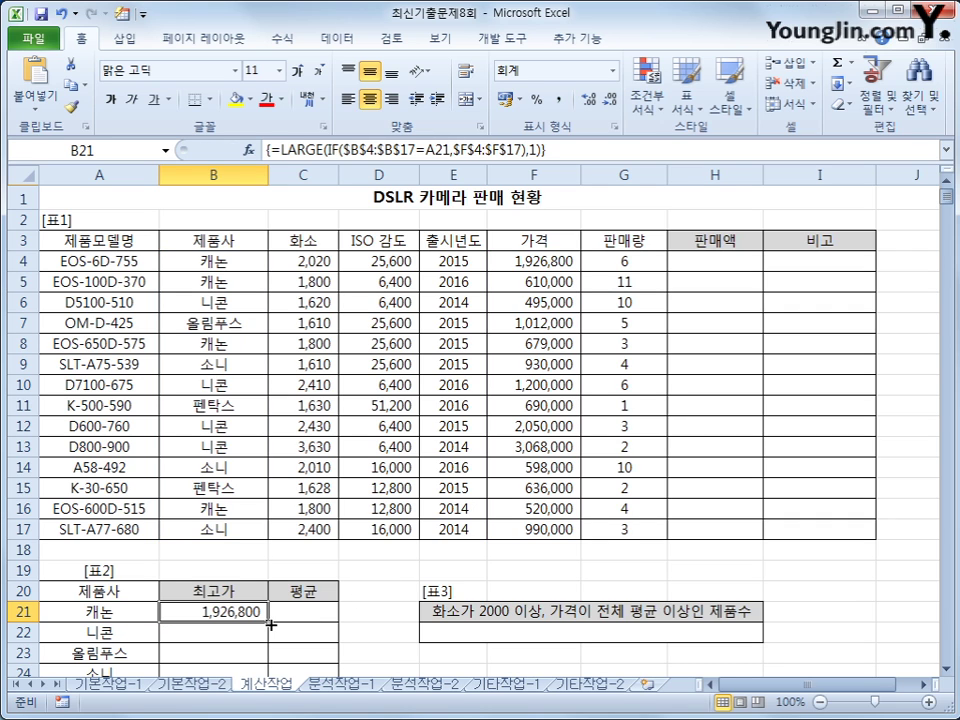
{"action": "mouse_move", "coordinate": [270, 624]}
{"action": "left_mouse_down"}
{"action": "mouse_move", "coordinate": [266, 675]}
{"action": "mouse_move", "coordinate": [259, 628]}
{"action": "left_mouse_up"}
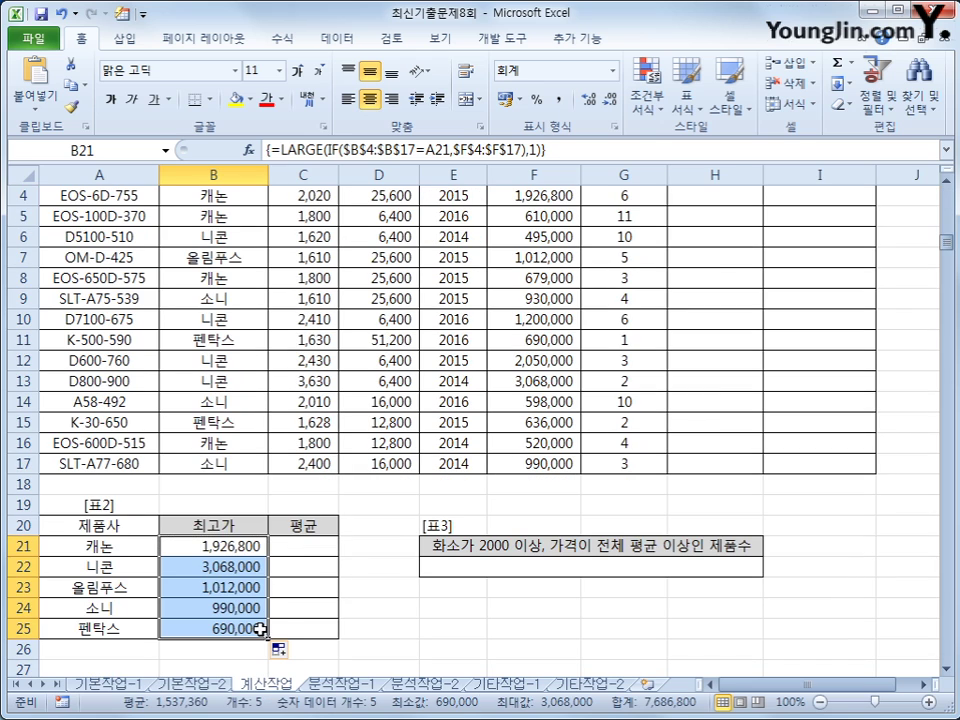
Start the 평균 formula for 캐논 in C21 as an AVERAGE function with a nested IF
{"action": "left_click", "coordinate": [281, 555]}
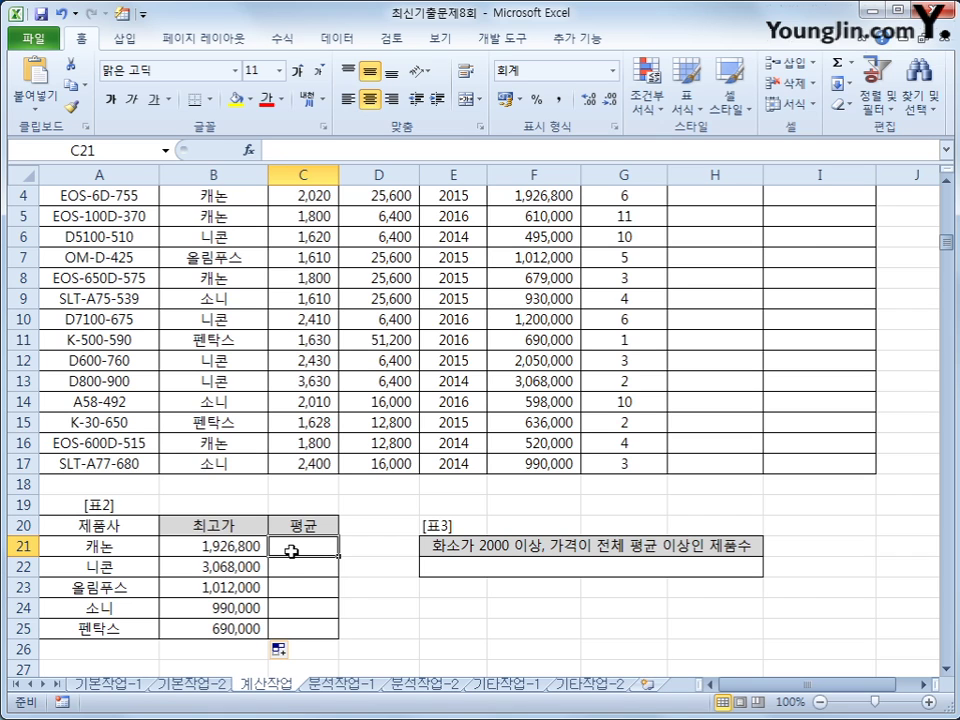
{"action": "left_click_drag", "start_coordinate": [312, 548], "coordinate": [318, 635]}
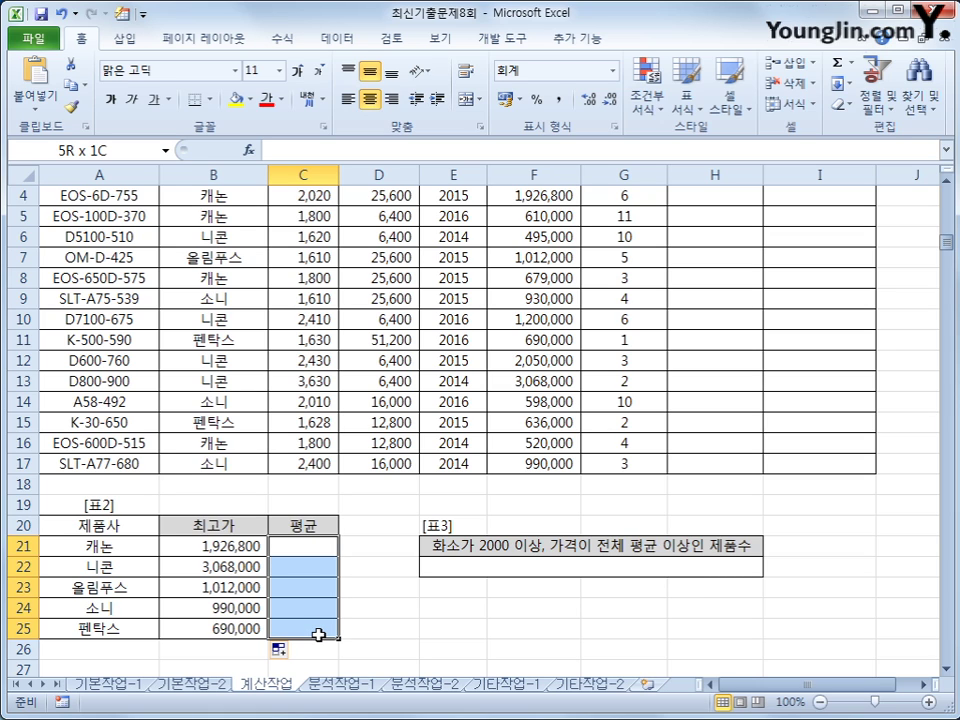
{"action": "left_click", "coordinate": [332, 552]}
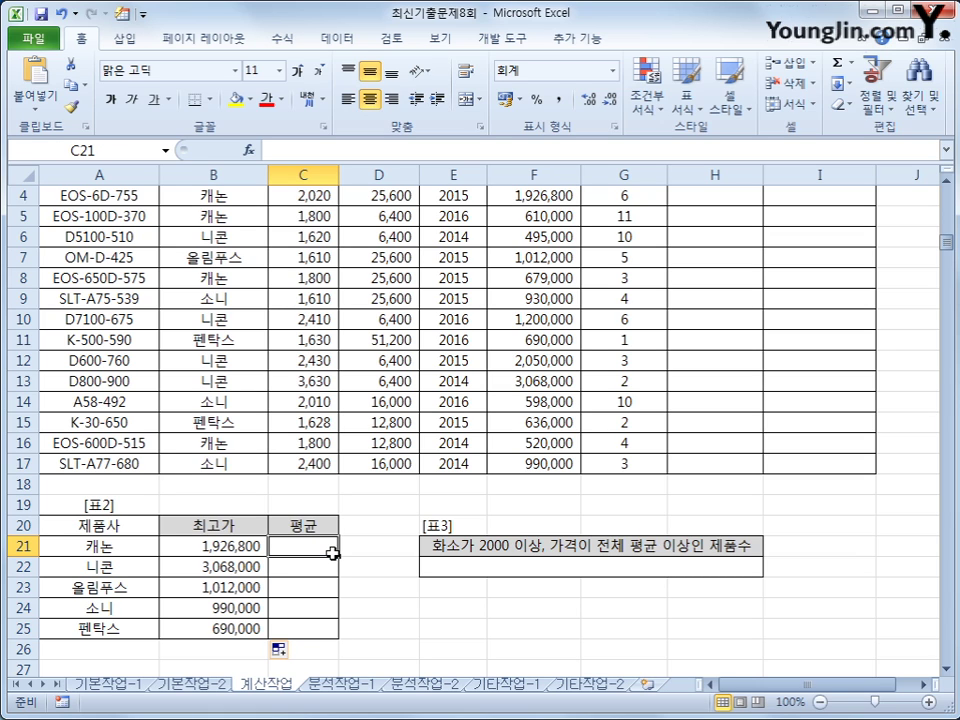
{"action": "type", "text": "=av"}
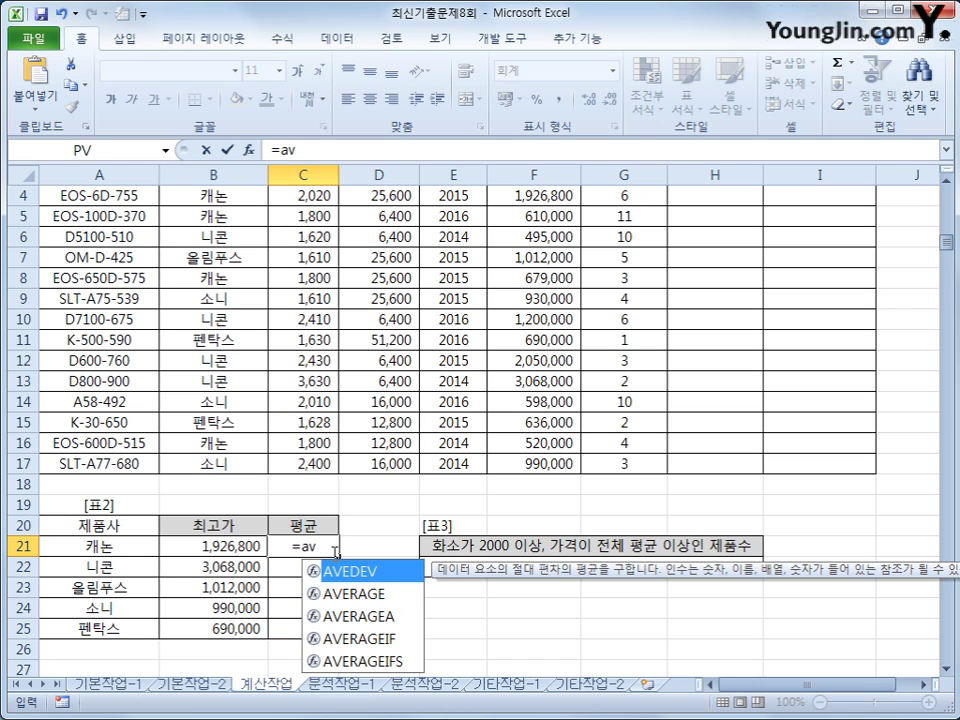
{"action": "key", "text": "Down"}
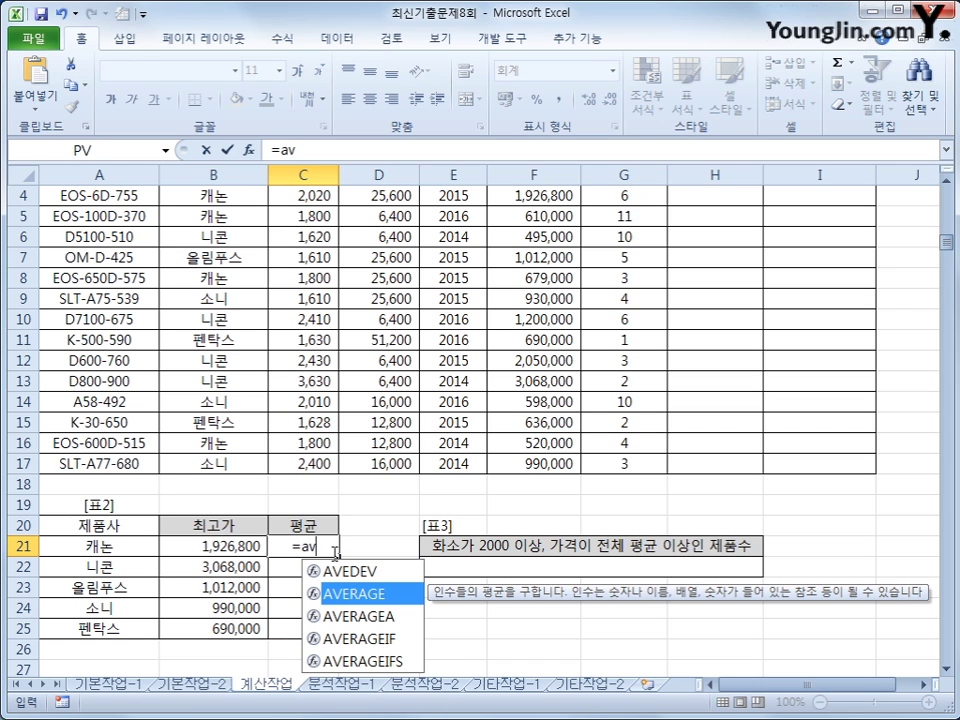
{"action": "key", "text": "Tab"}
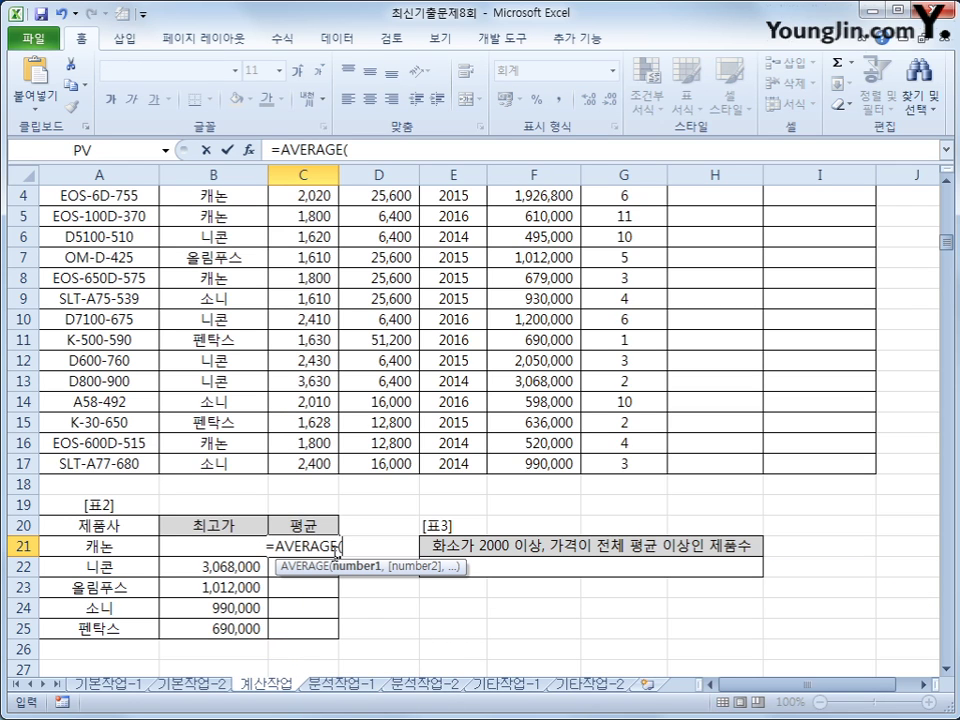
{"action": "type", "text": "if("}
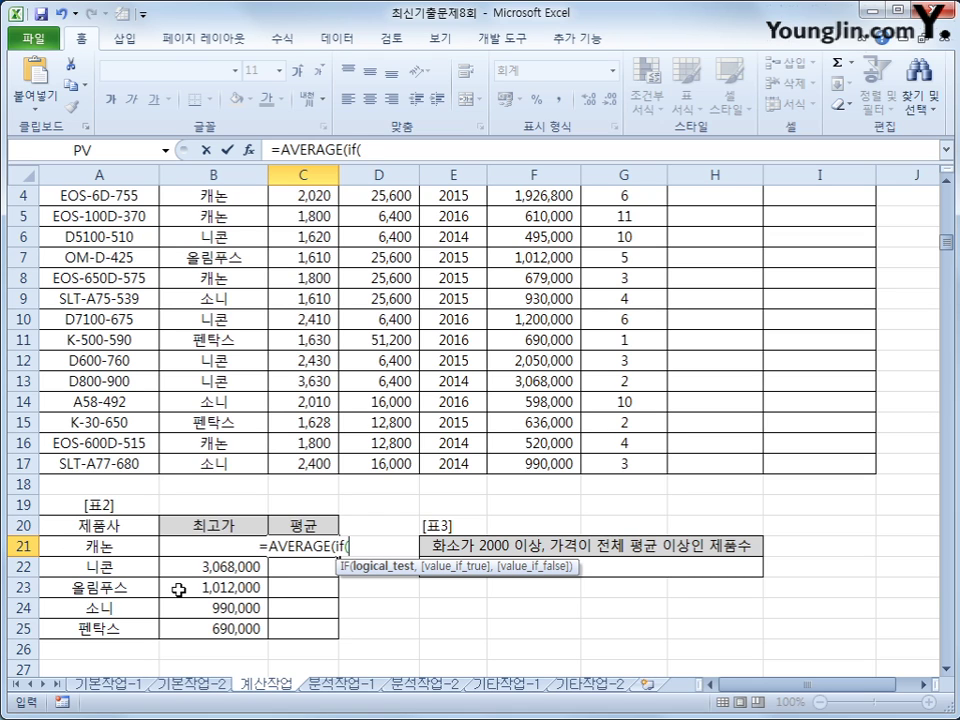
Add the first IF condition in parentheses, comparing the absolute 제품사 range with the 표2 manufacturer: ($B$4:$B$17=A21)
{"action": "type", "text": "("}
{"action": "scroll", "coordinate": [168, 460], "scroll_direction": "up", "scroll_amount": 1}
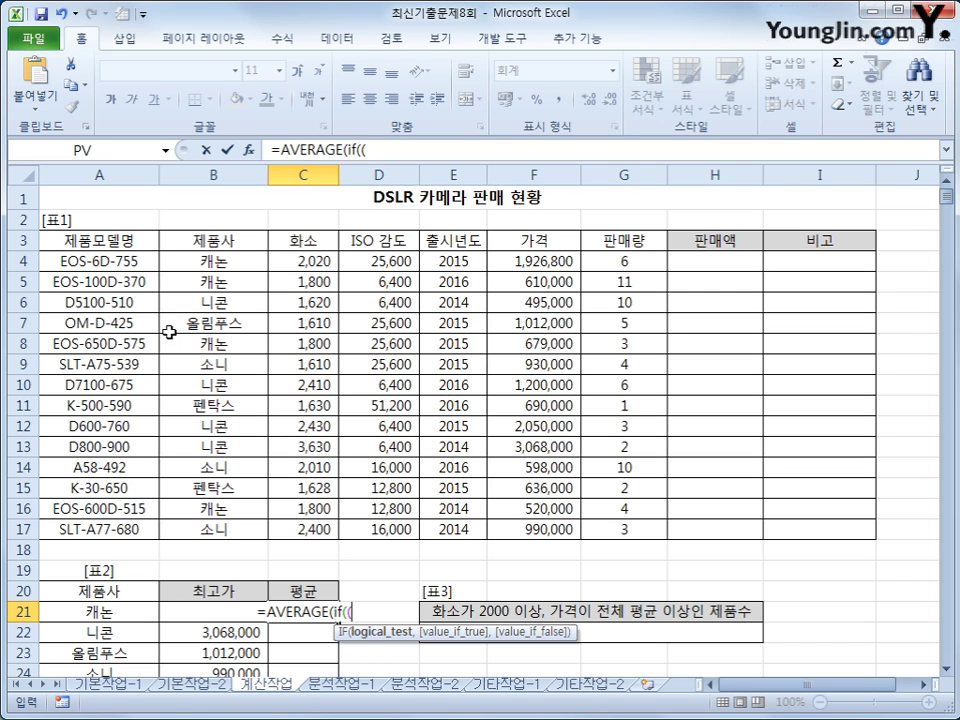
{"action": "left_click_drag", "start_coordinate": [214, 260], "coordinate": [226, 531]}
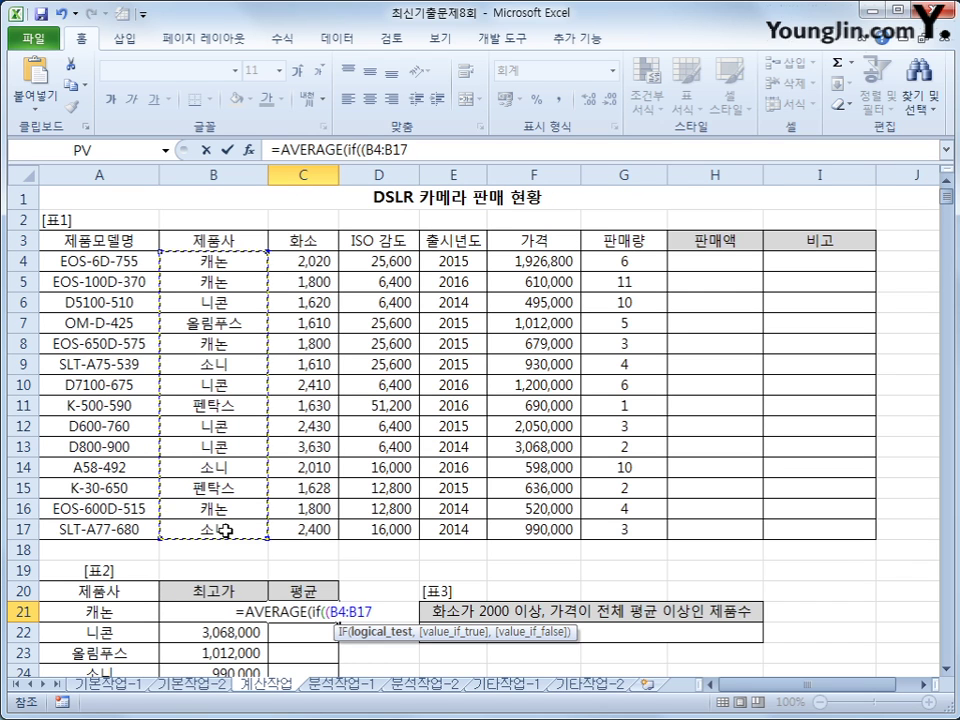
{"action": "key", "text": "F4"}
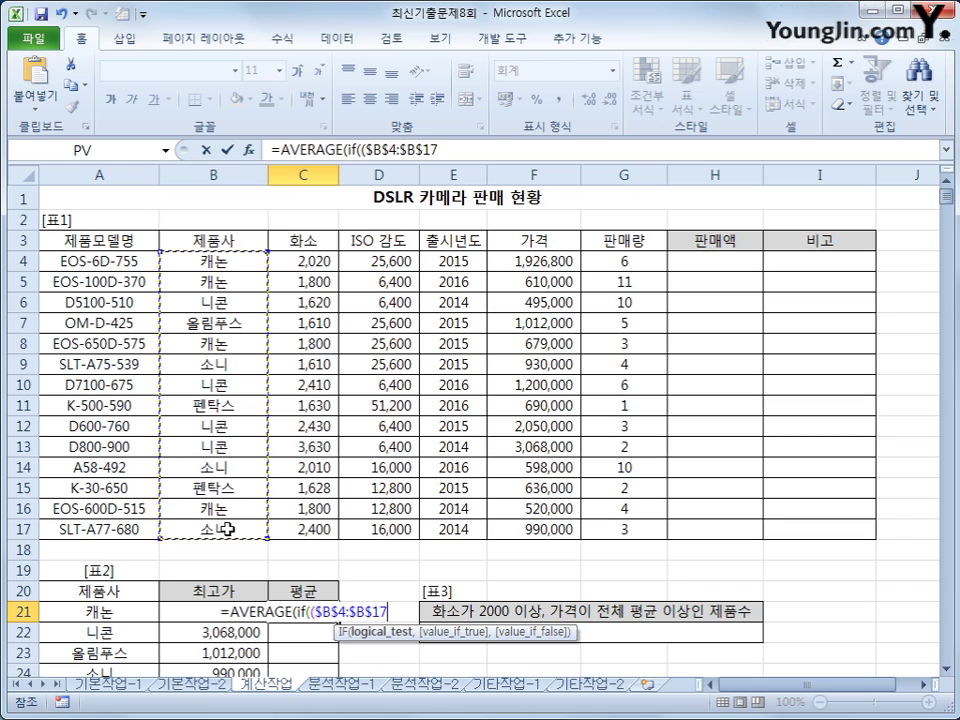
{"action": "type", "text": "="}
{"action": "left_click", "coordinate": [136, 609]}
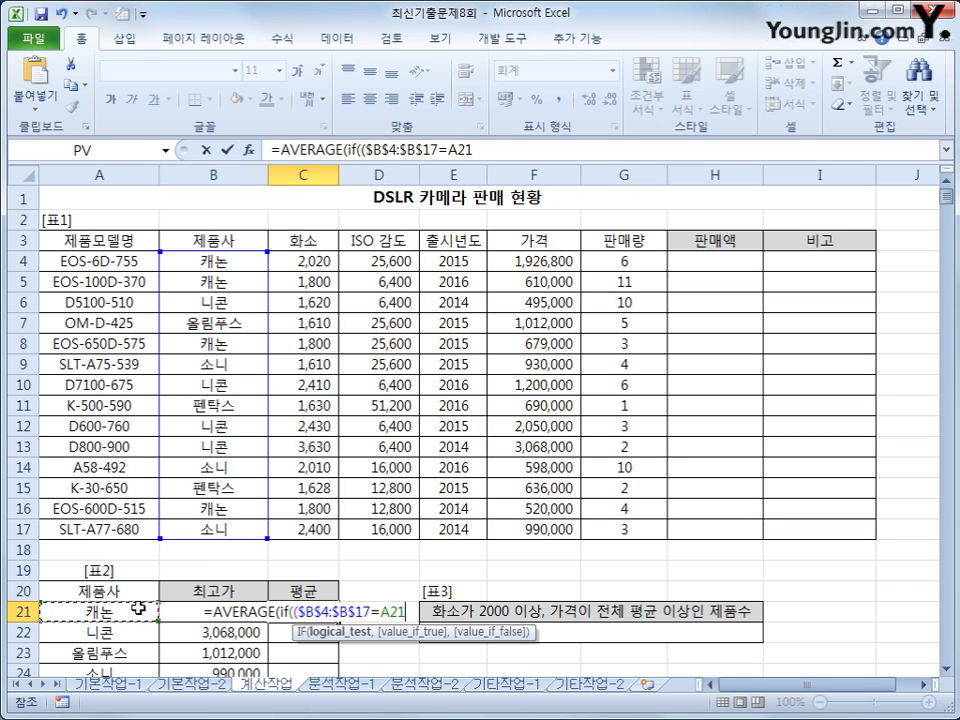
{"action": "type", "text": ")"}
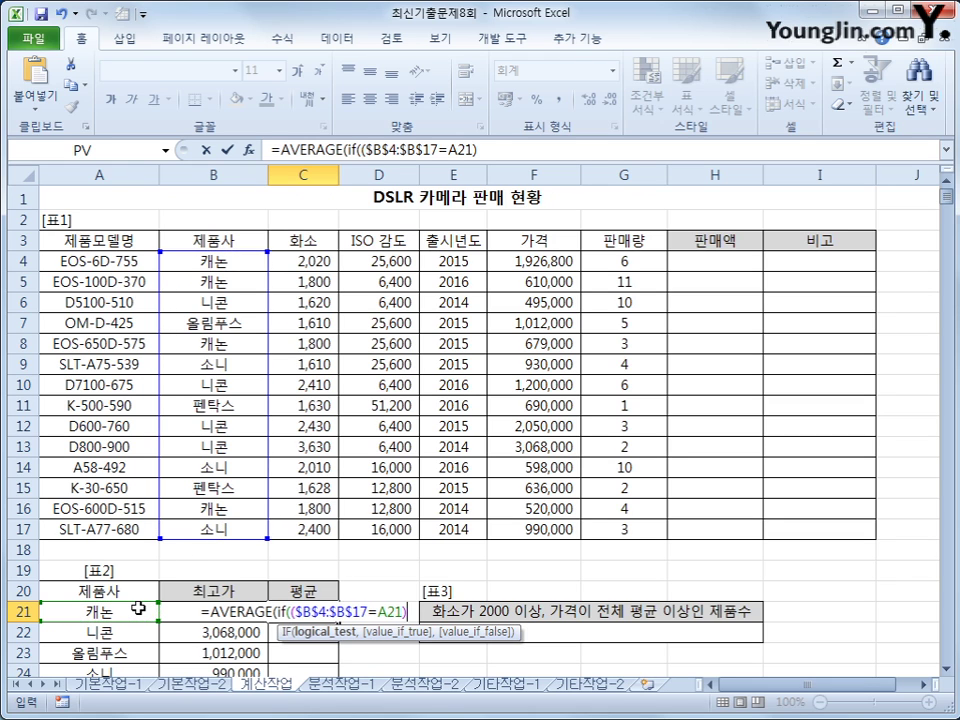
Multiply it by a second condition requiring the absolute 가격 range to exceed 500000: ($F$4:$F$17>500000), followed by another multiplication sign
{"action": "type", "text": "*"}
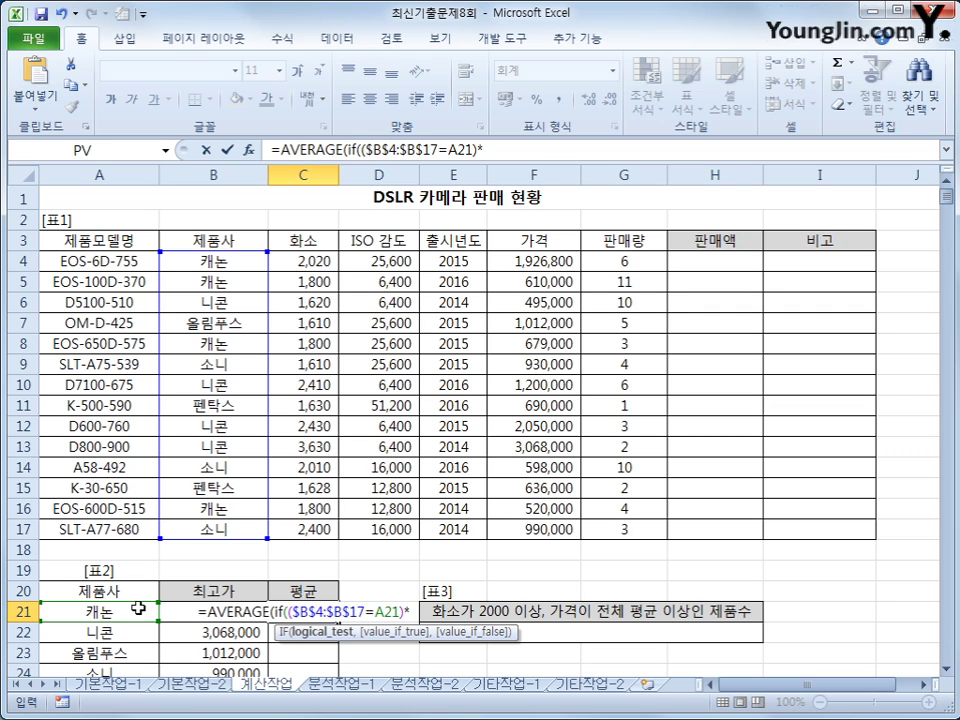
{"action": "type", "text": "("}
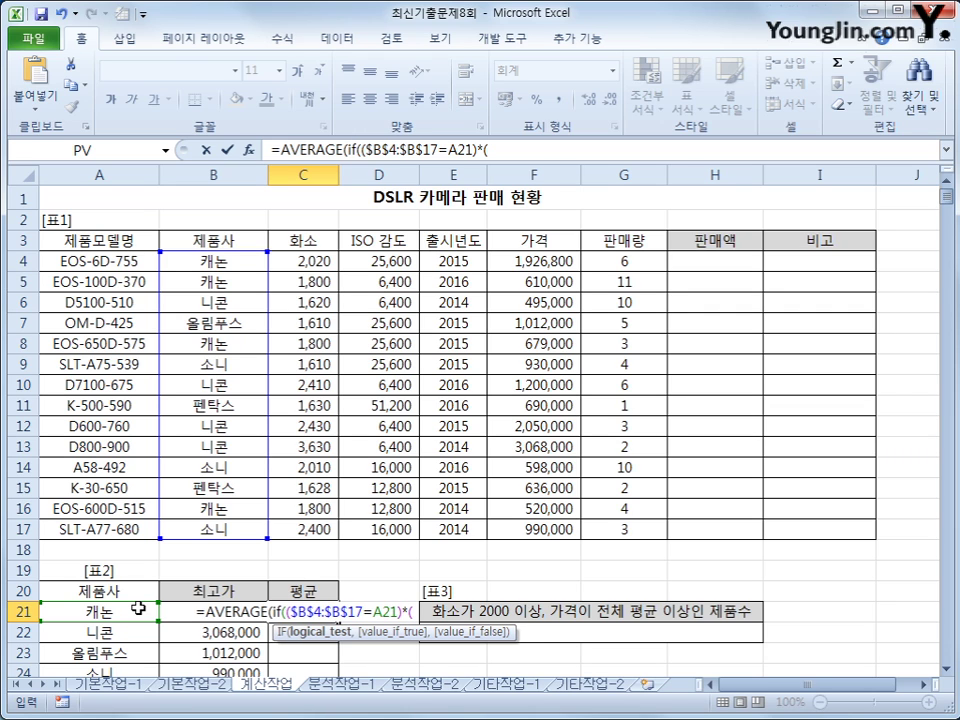
{"action": "left_click_drag", "start_coordinate": [558, 262], "coordinate": [540, 529]}
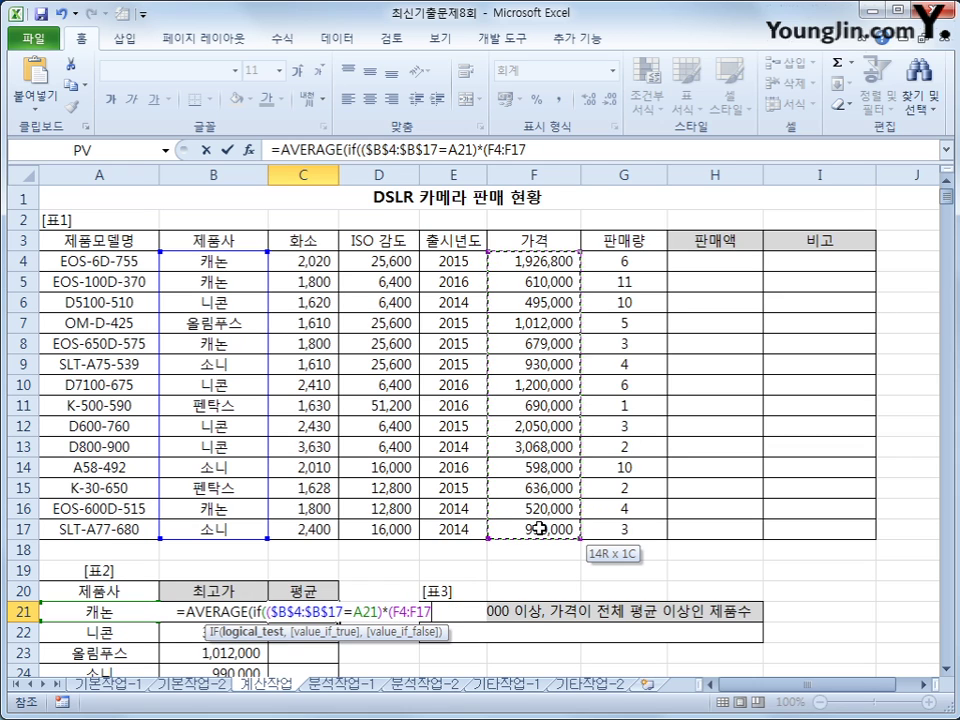
{"action": "key", "text": "F4"}
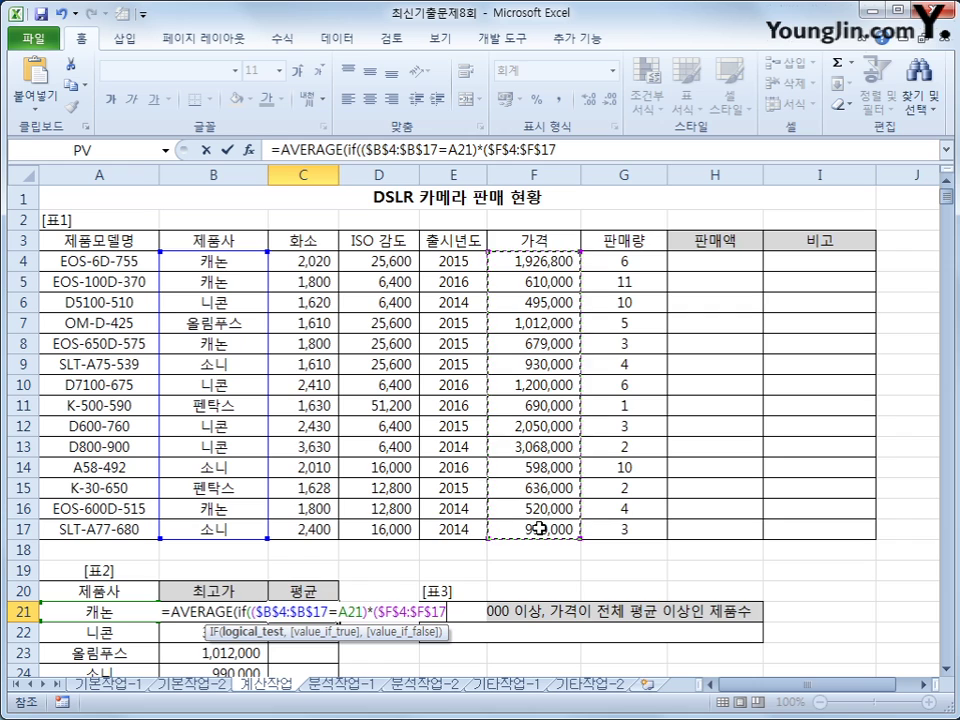
{"action": "type", "text": ">="}
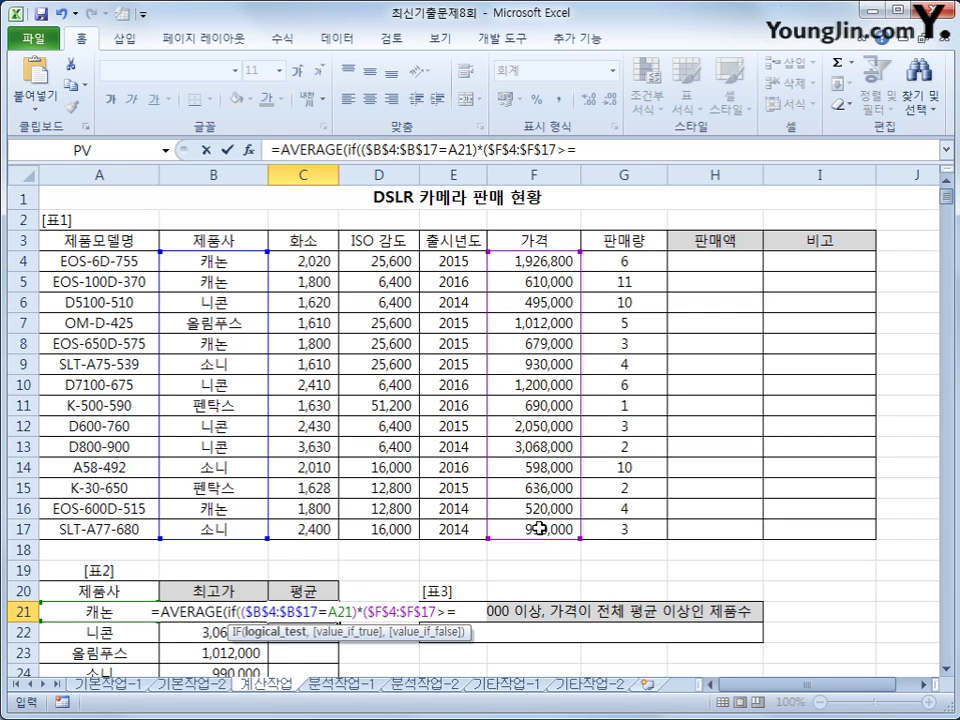
{"action": "type", "text": "500"}
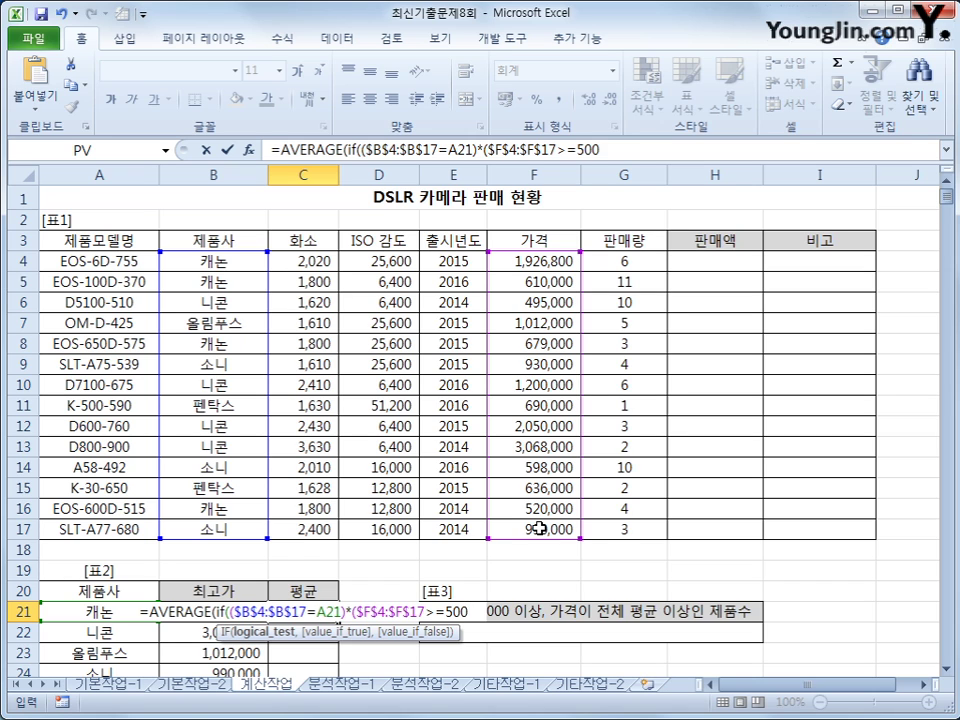
{"action": "key", "text": "BackSpace"}
{"action": "key", "text": "BackSpace"}
{"action": "key", "text": "BackSpace"}
{"action": "key", "text": "BackSpace"}
{"action": "type", "text": "500"}
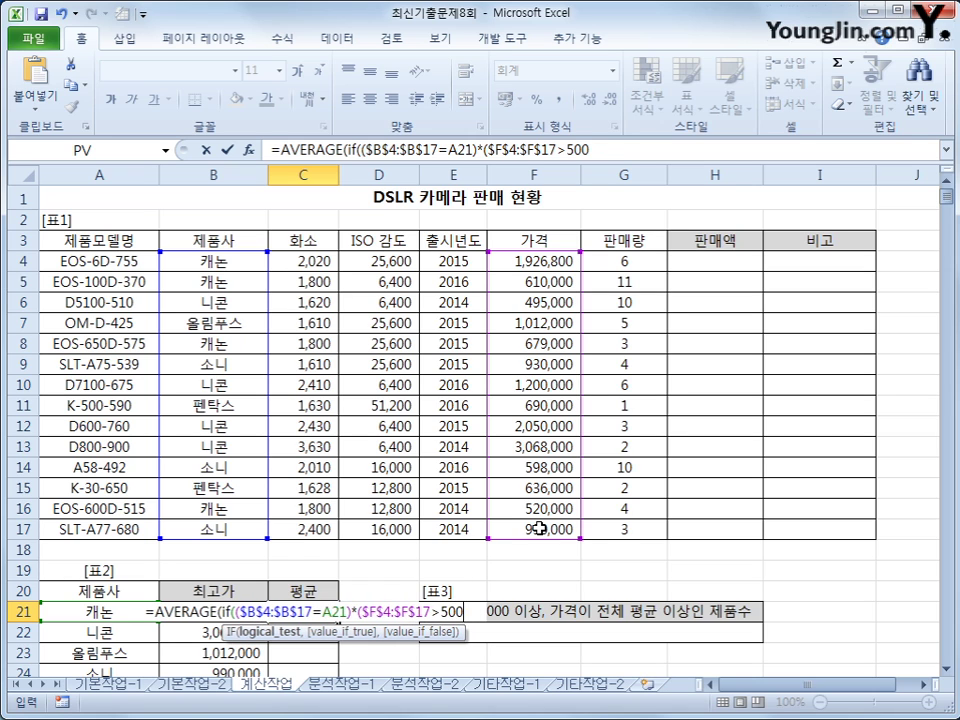
{"action": "type", "text": "000"}
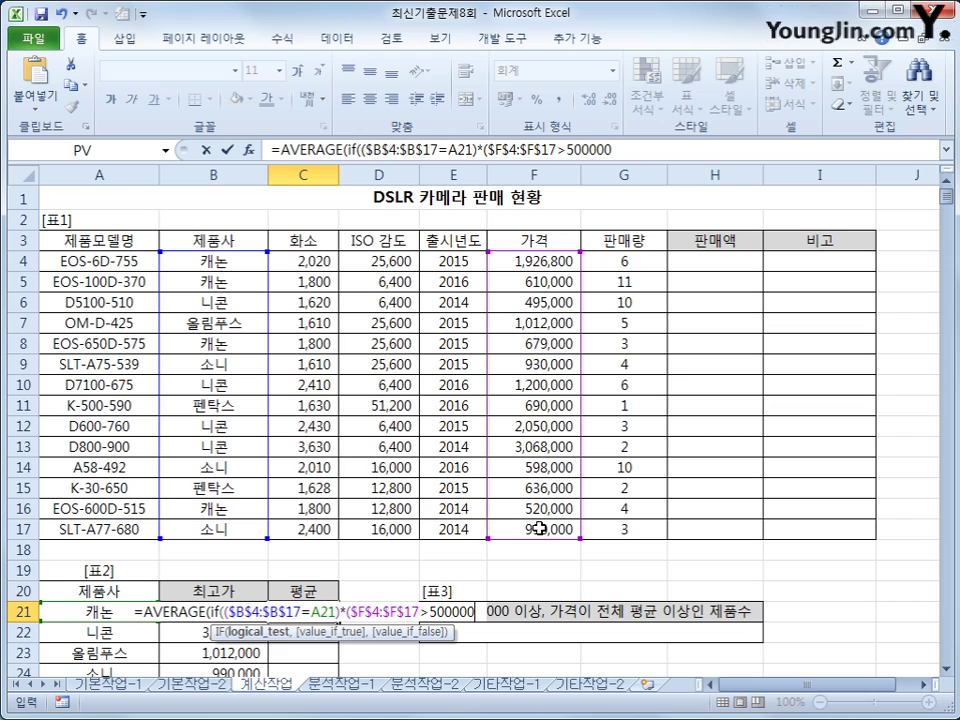
{"action": "type", "text": ")*"}
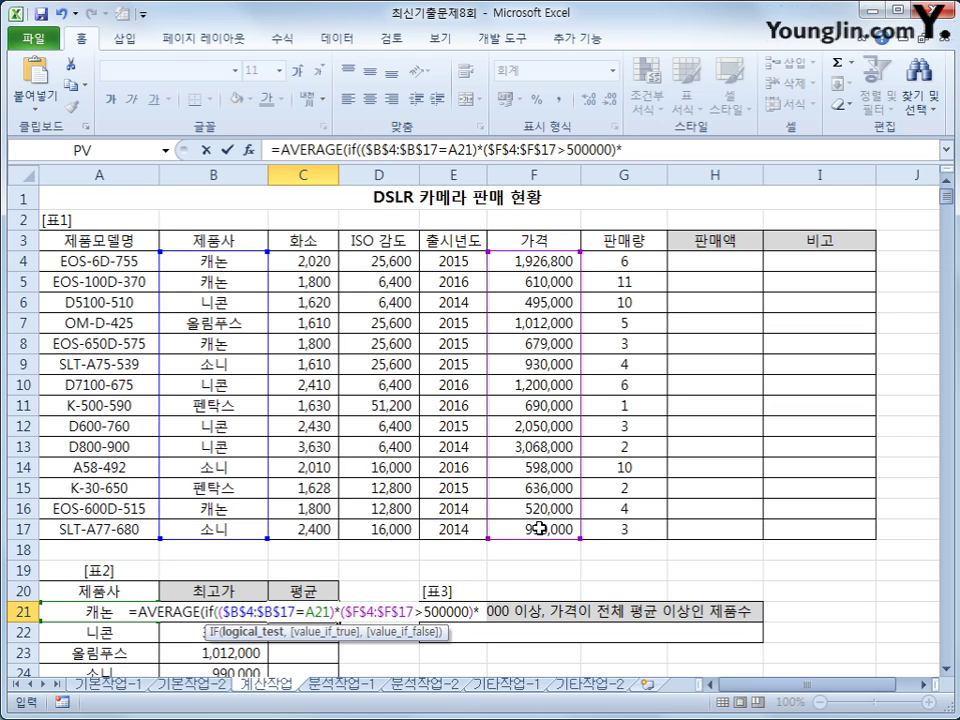
Add the third condition limiting the absolute 가격 range to at most 2000000: ($F$4:$F$17<=2000000)
{"action": "type", "text": "("}
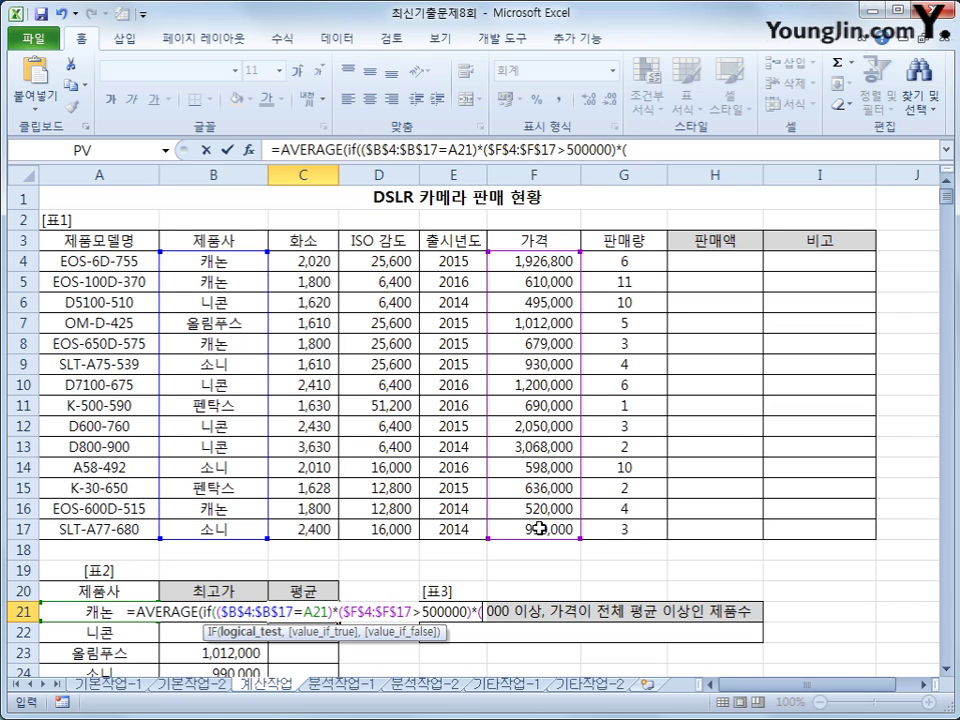
{"action": "left_click_drag", "start_coordinate": [556, 259], "coordinate": [551, 528]}
{"action": "key", "text": "F4"}
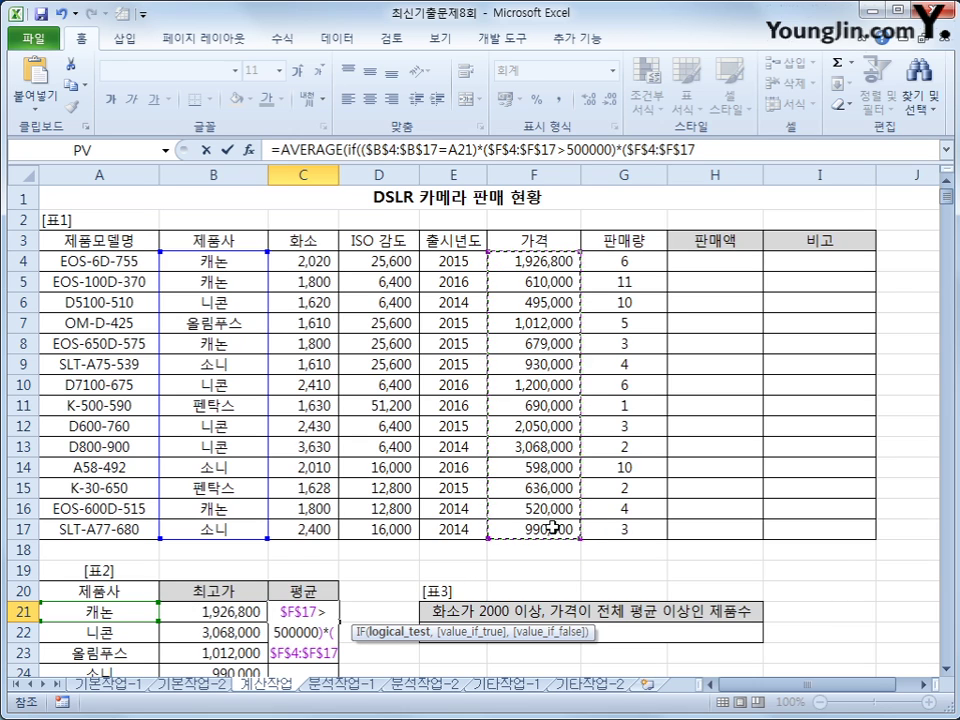
{"action": "type", "text": "<"}
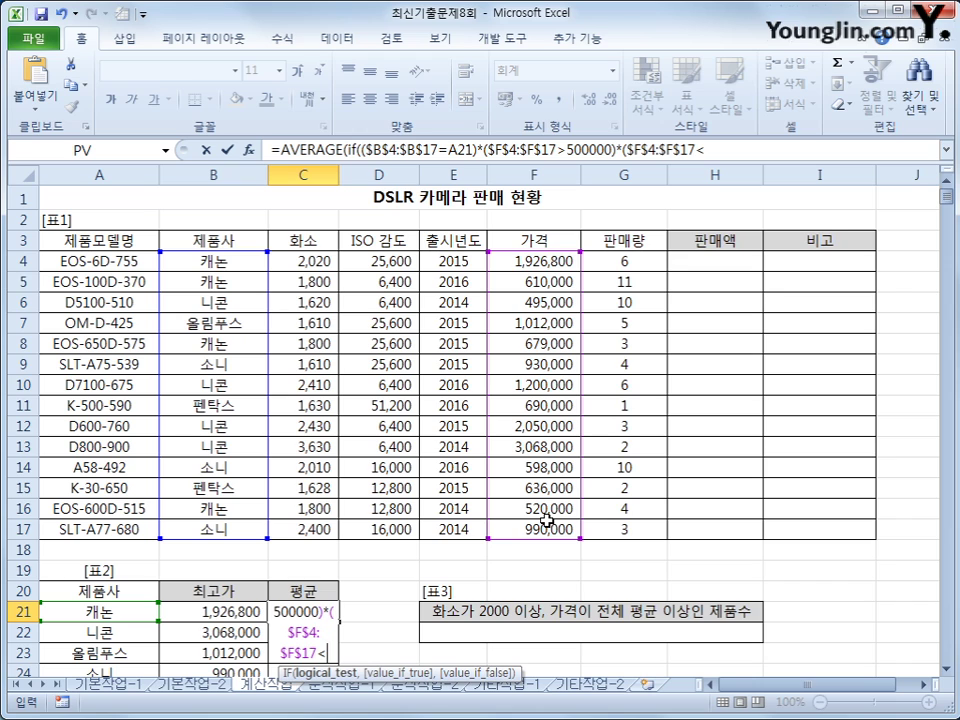
{"action": "type", "text": "=2000"}
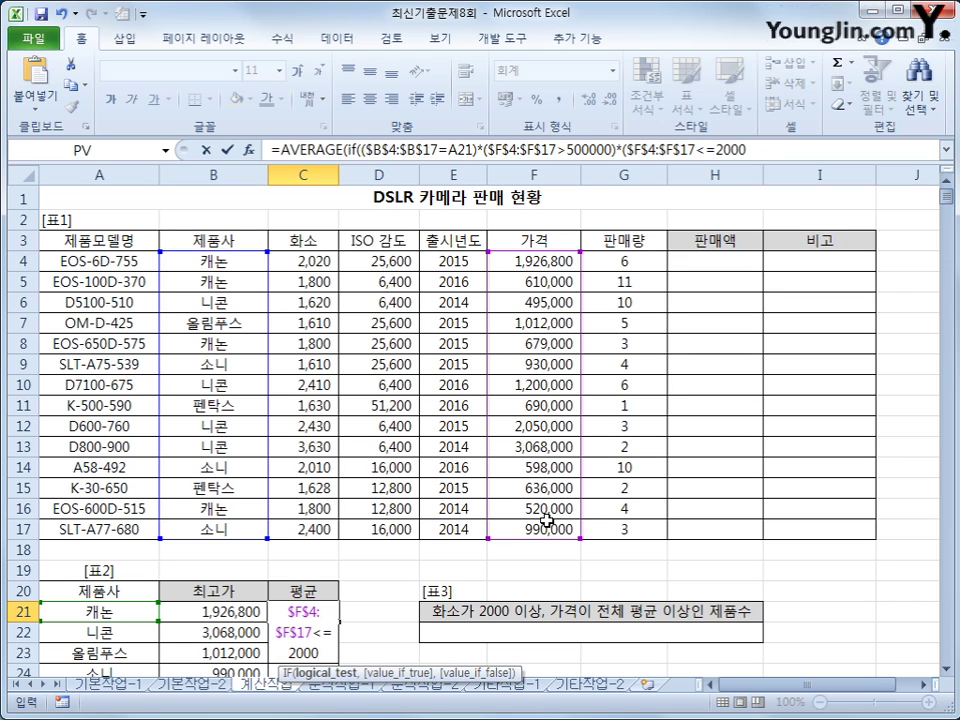
{"action": "type", "text": "000)"}
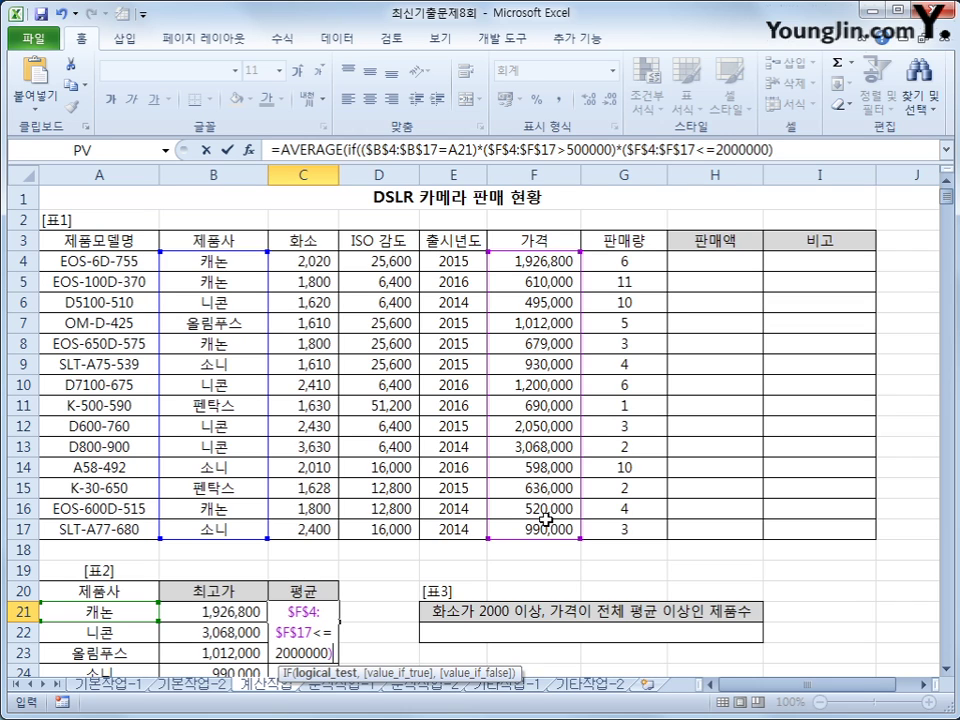
Set the IF's true value to the price range $F$4:$F$17, close both functions, and enter the formula as an array formula
{"action": "left_click", "coordinate": [800, 148]}
{"action": "type", "text": ","}
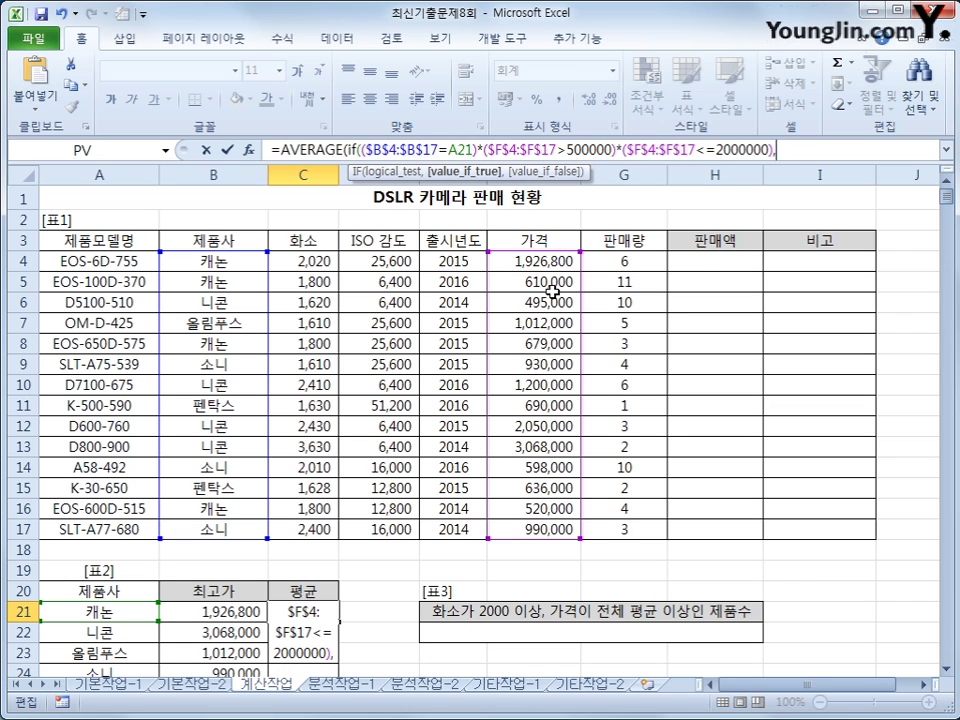
{"action": "left_click_drag", "start_coordinate": [534, 261], "coordinate": [545, 522]}
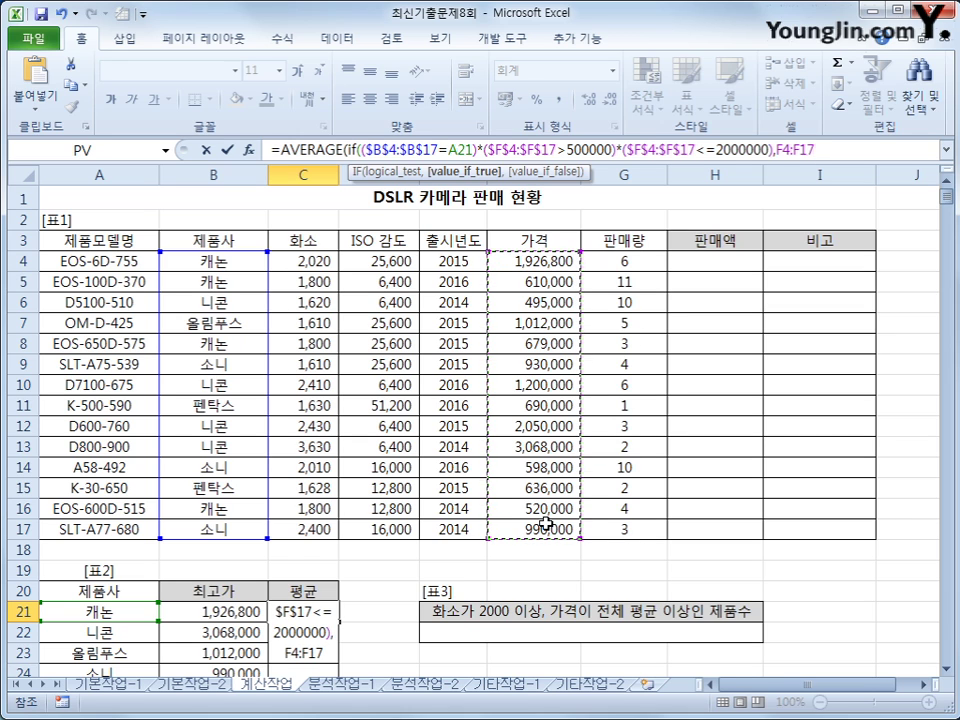
{"action": "key", "text": "F4"}
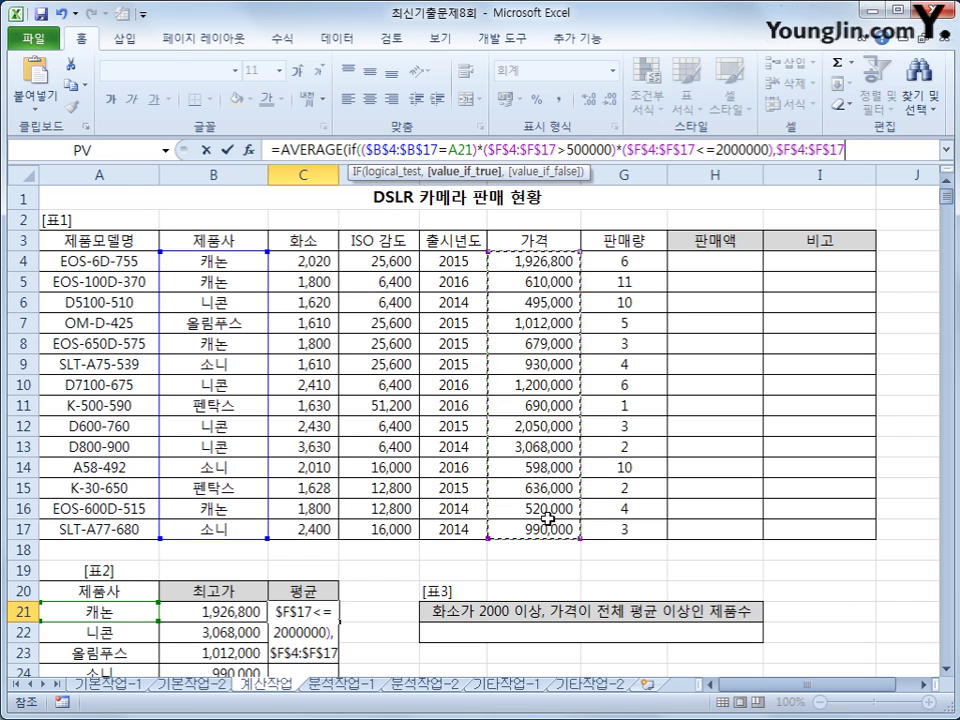
{"action": "type", "text": ")"}
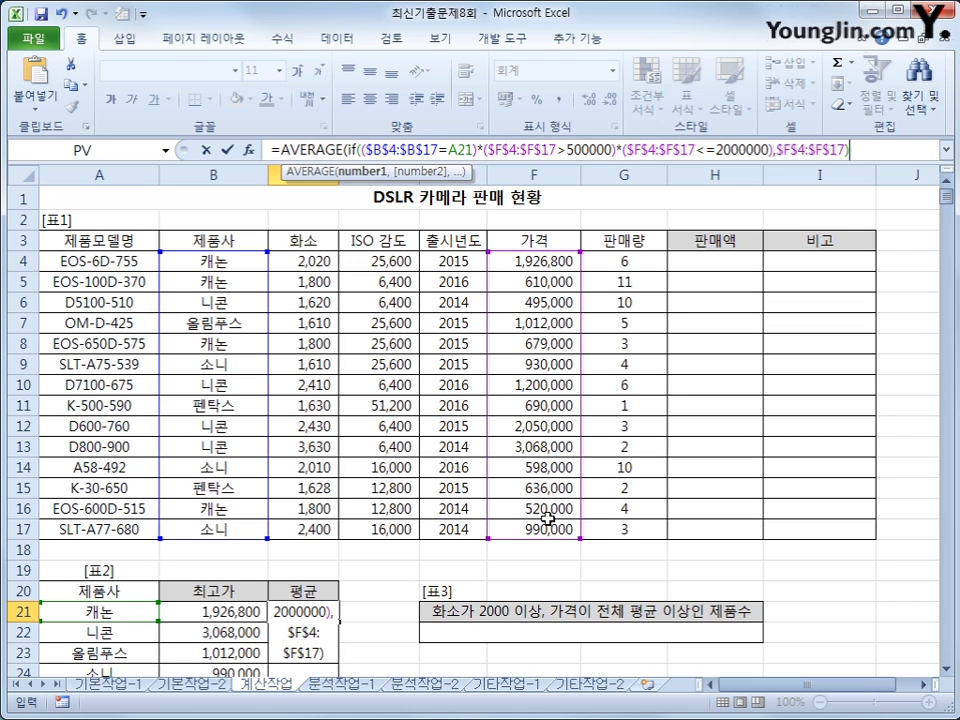
{"action": "type", "text": ")"}
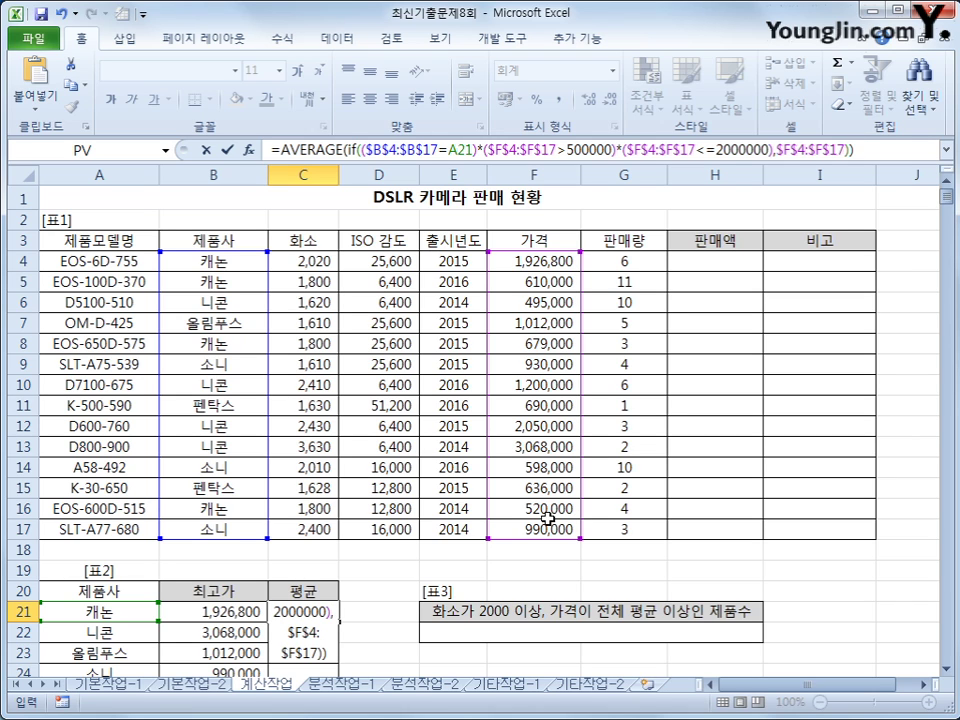
{"action": "key", "text": "ctrl+shift+Return"}
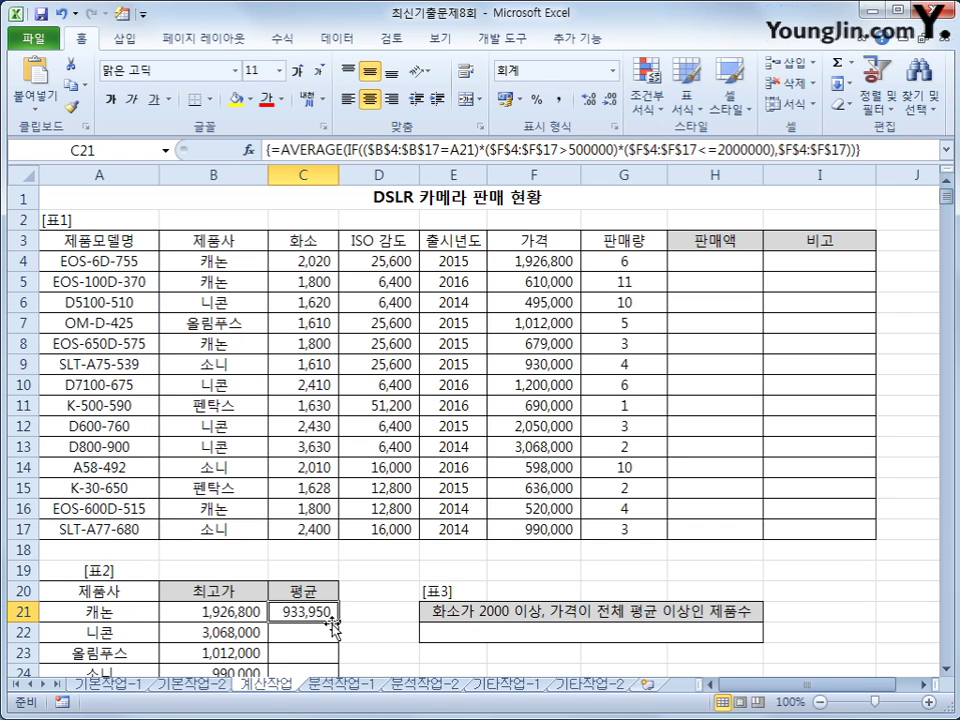
Fill the 평균 formula down from C21 to C25 and auto-fit the width of column C
{"action": "mouse_move", "coordinate": [339, 620]}
{"action": "left_mouse_down"}
{"action": "mouse_move", "coordinate": [338, 692]}
{"action": "mouse_move", "coordinate": [333, 630]}
{"action": "left_mouse_up"}
{"action": "left_click", "coordinate": [330, 563]}
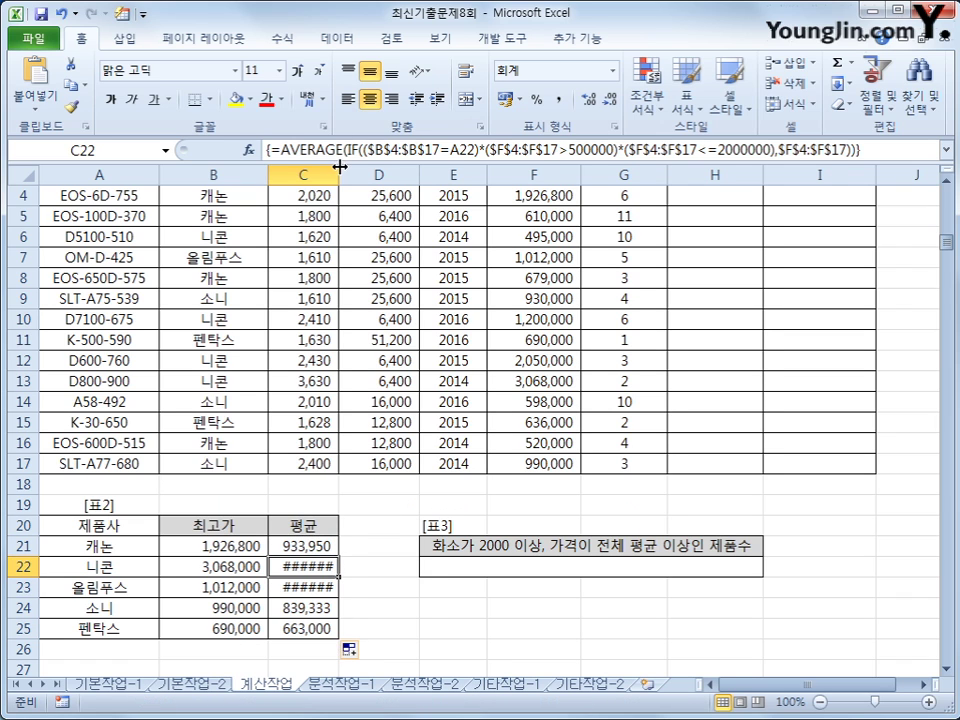
{"action": "double_click", "coordinate": [339, 170]}
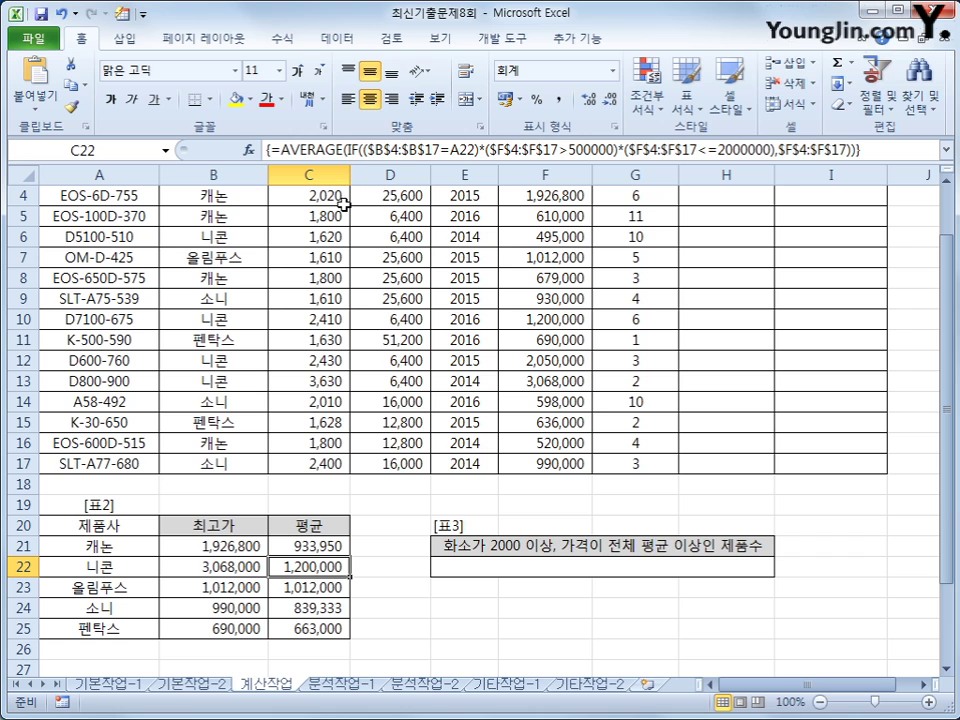
{"action": "scroll", "coordinate": [343, 204], "scroll_direction": "up", "scroll_amount": 1}
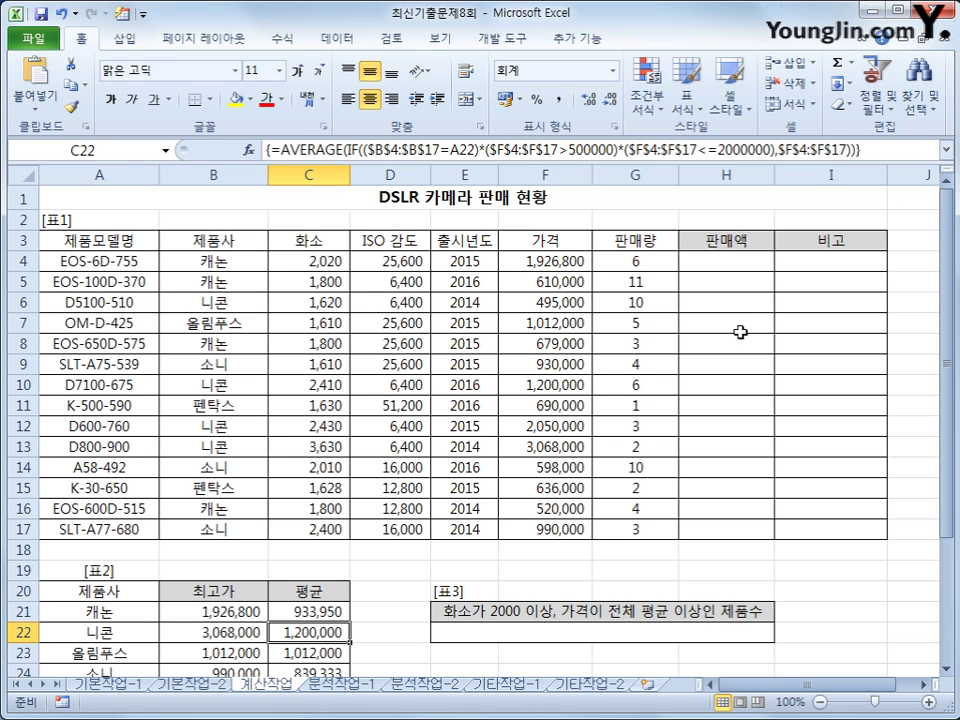
With cell H4 selected, open the Visual Basic editor and insert a new module into the workbook's project
{"action": "left_click", "coordinate": [745, 263]}
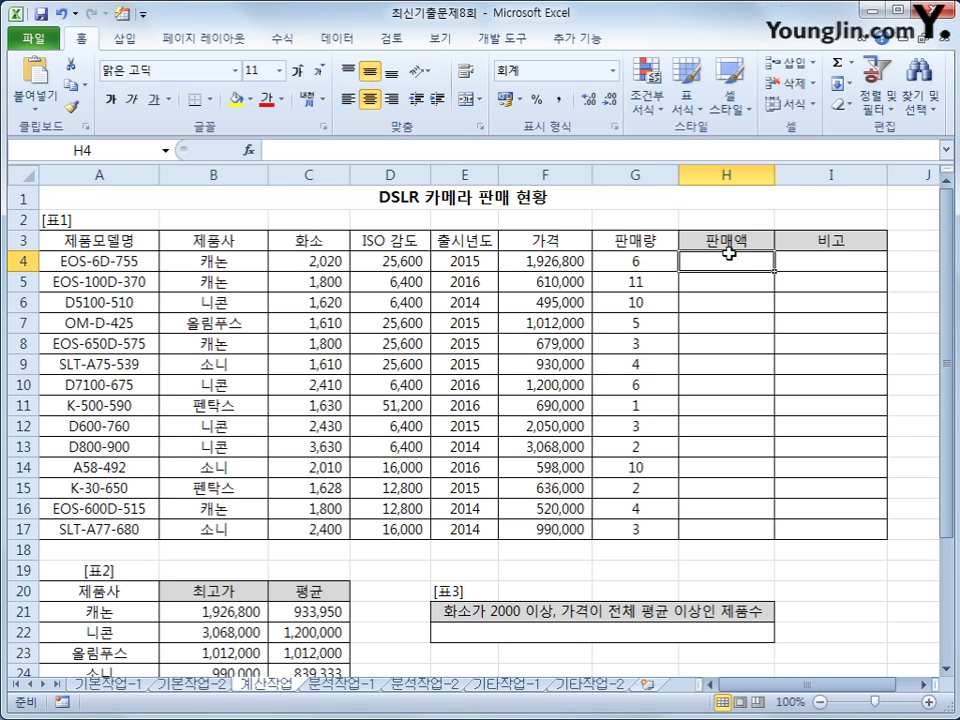
{"action": "left_click", "coordinate": [500, 38]}
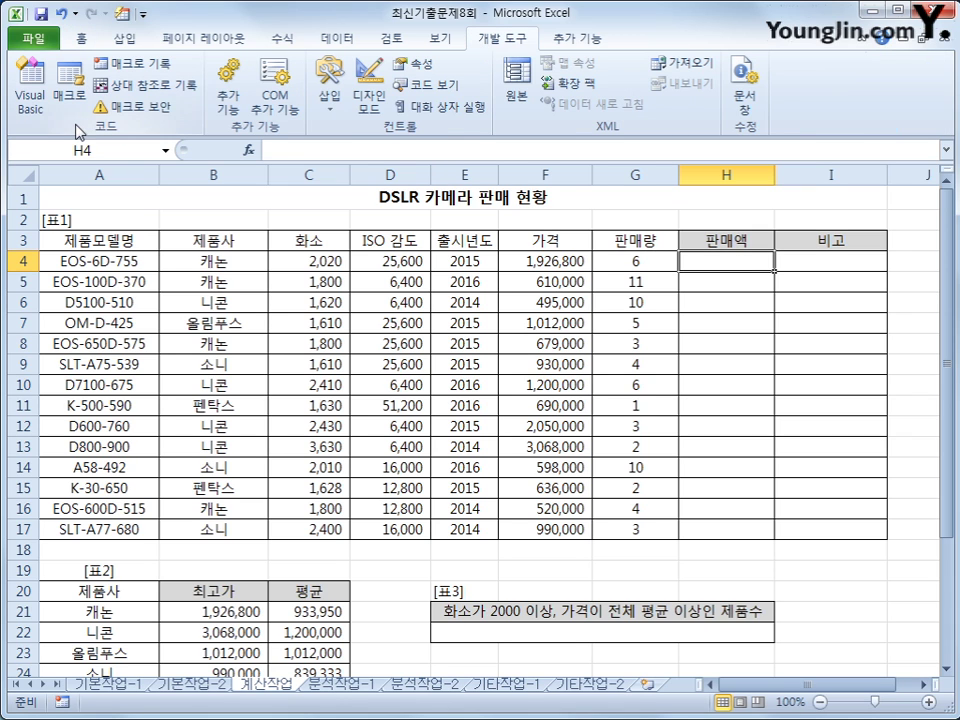
{"action": "left_click", "coordinate": [36, 116]}
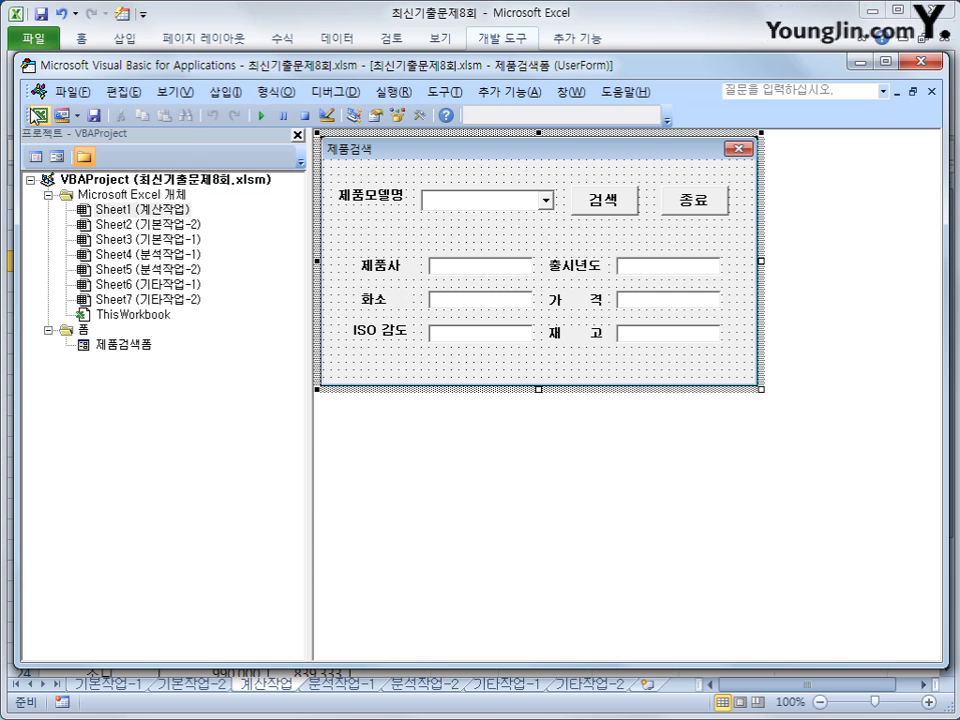
{"action": "left_click", "coordinate": [225, 91]}
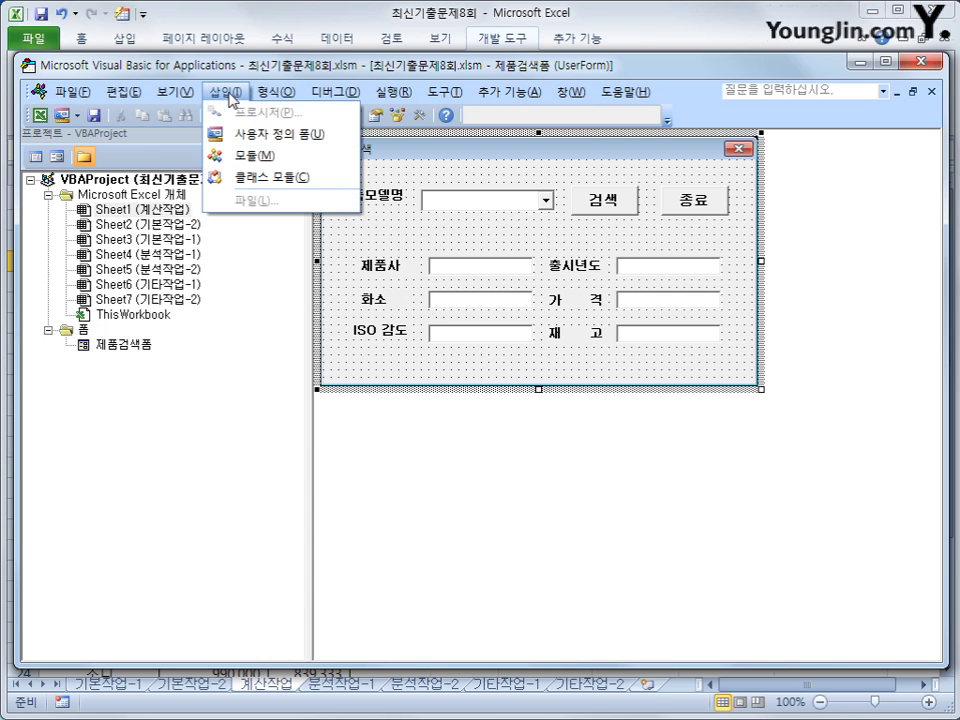
{"action": "left_click", "coordinate": [240, 154]}
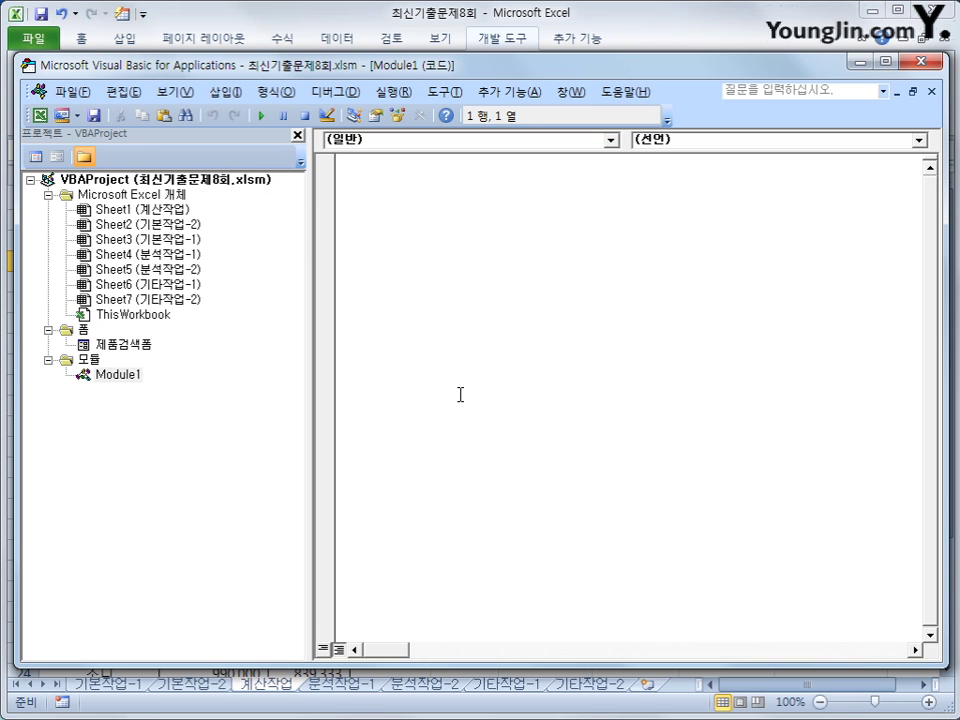
Declare the public function fn판매액 with the parameters 판매량 and 가격 in the module
{"action": "type", "text": "ㅇ"}
{"action": "key", "text": "BackSpace"}
{"action": "key", "text": "BackSpace"}
{"action": "type", "text": "public function "}
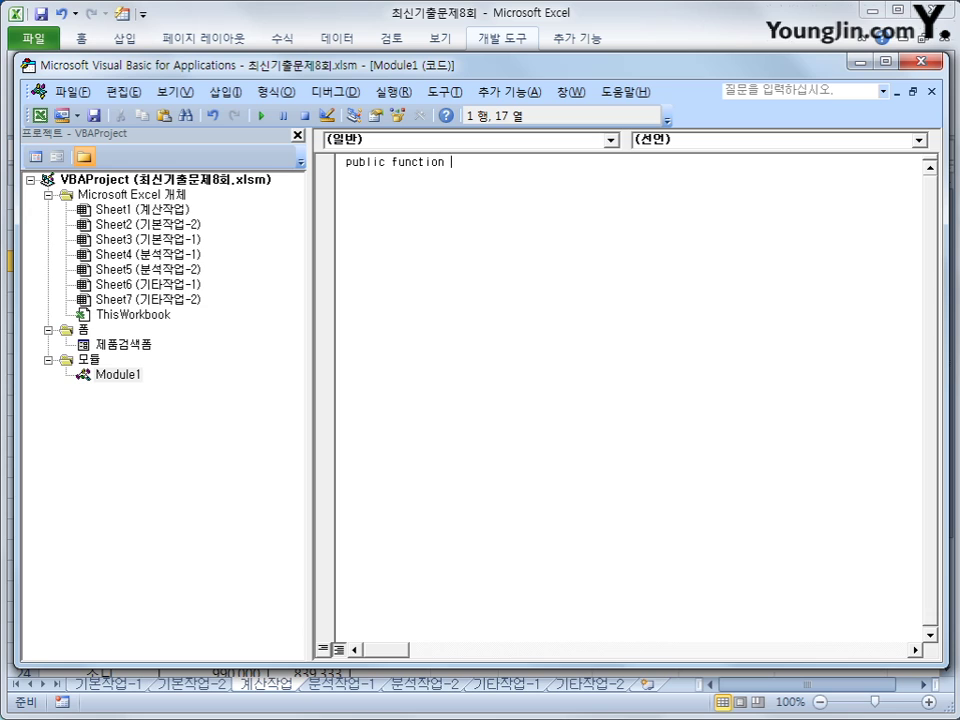
{"action": "type", "text": "fn판맹"}
{"action": "type", "text": "액("}
{"action": "type", "text": "판매량, 가격)"}
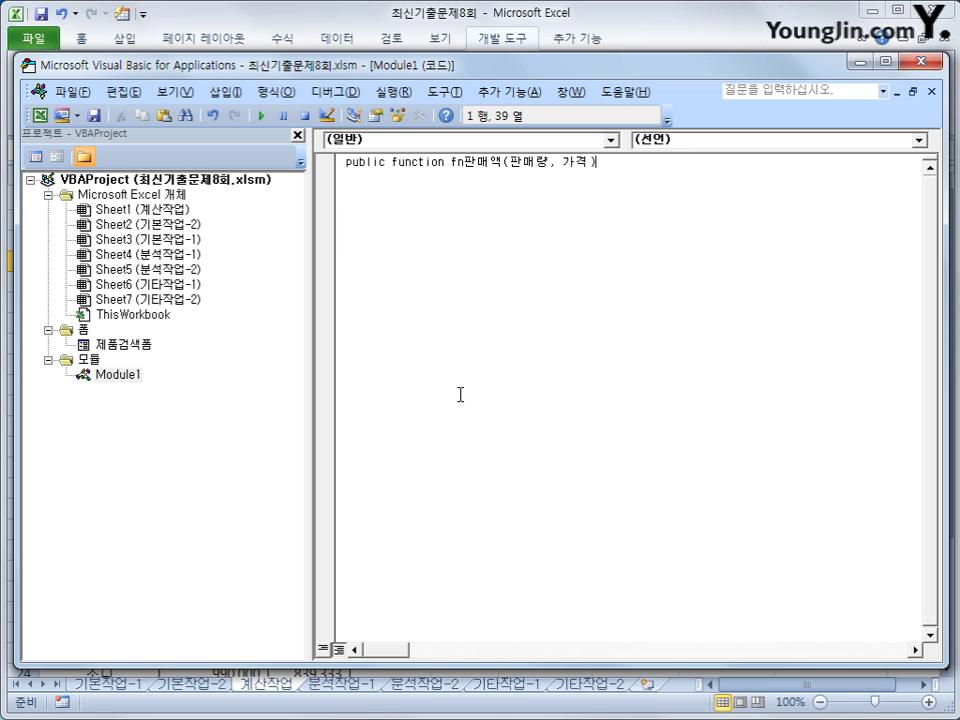
{"action": "key", "text": "Return"}
{"action": "key", "text": "Return"}
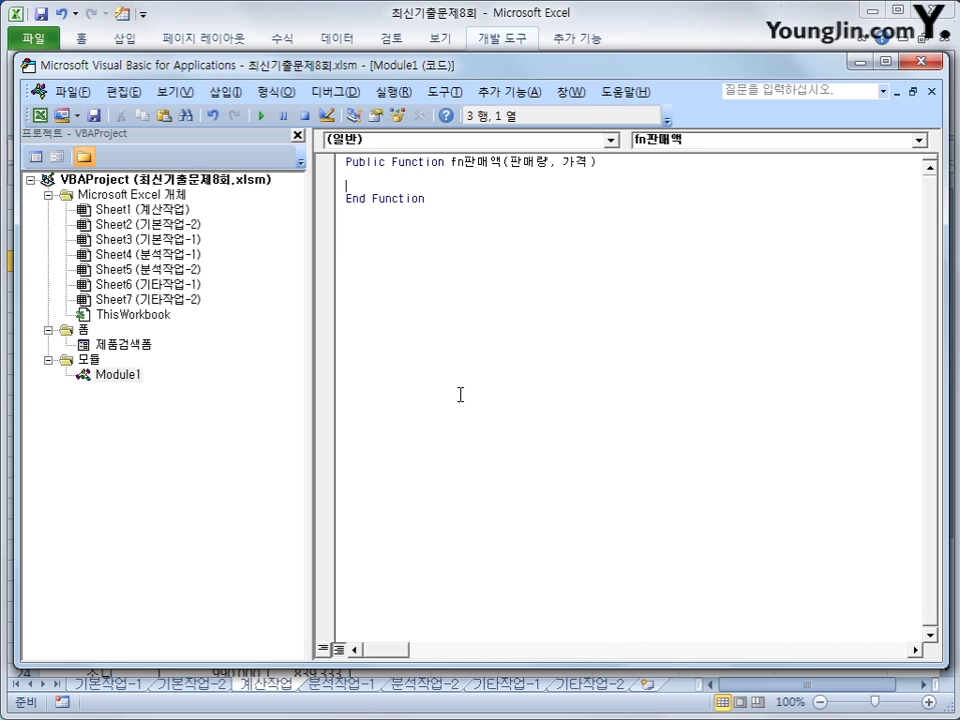
Start an indented If statement in the function body and put the expression 판매량 * 가격 on its own line below it
{"action": "key", "text": "Tab"}
{"action": "type", "text": "if 판매량 "}
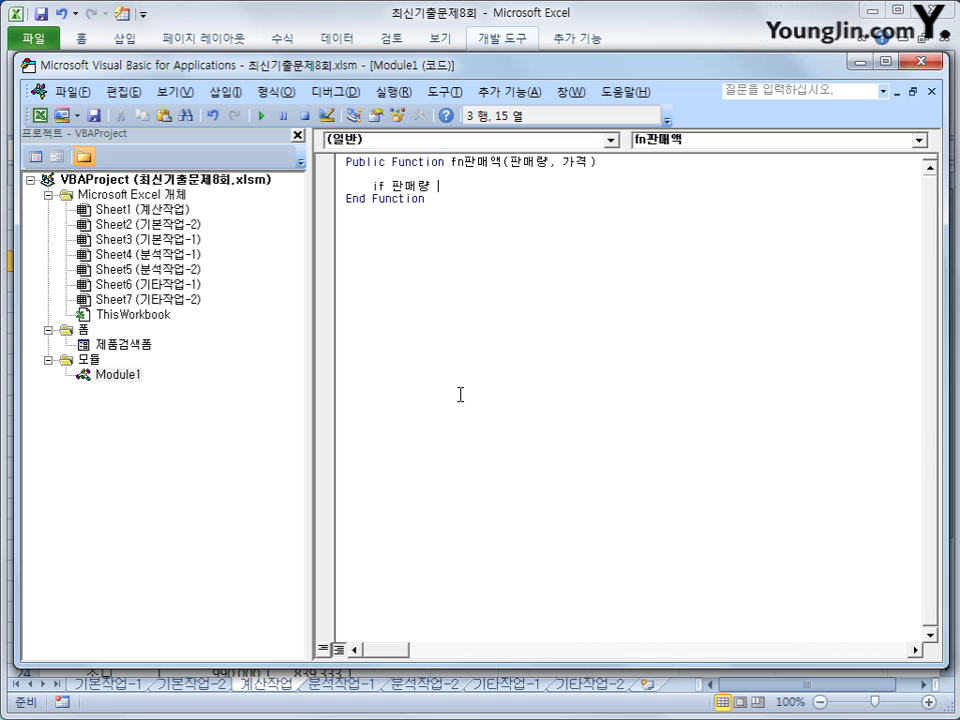
{"action": "type", "text": "* 가격"}
{"action": "key", "text": "Home"}
{"action": "key", "text": "Right"}
{"action": "key", "text": "Right"}
{"action": "key", "text": "Return"}
{"action": "left_click", "coordinate": [460, 400]}
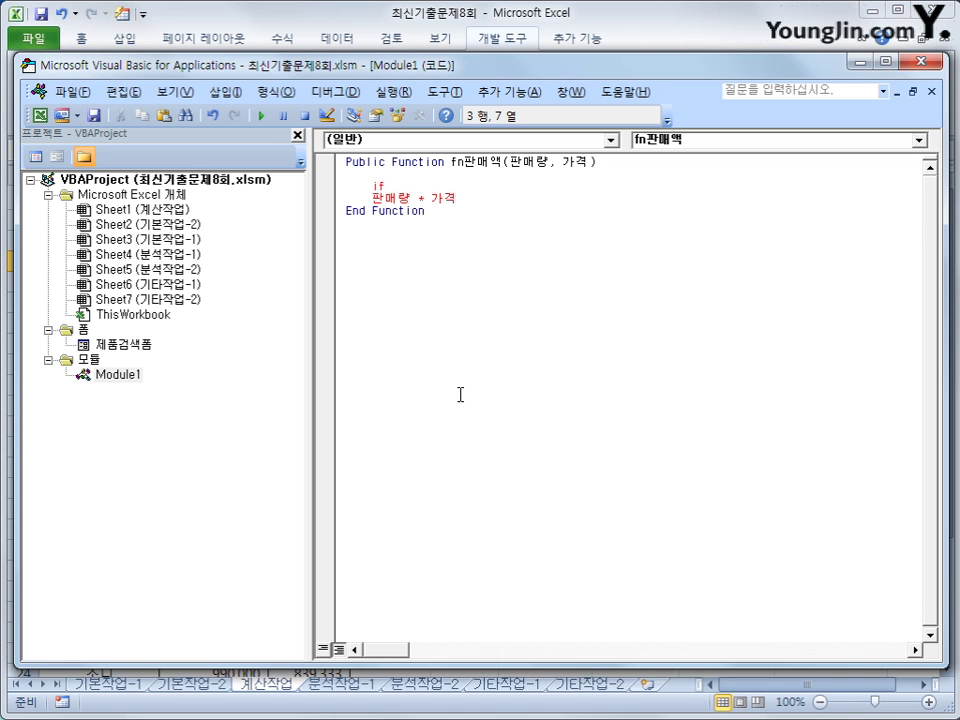
Complete the If line with the condition 판매량 >= 5 Then and indent the expression line beneath it
{"action": "type", "text": "판매량 "}
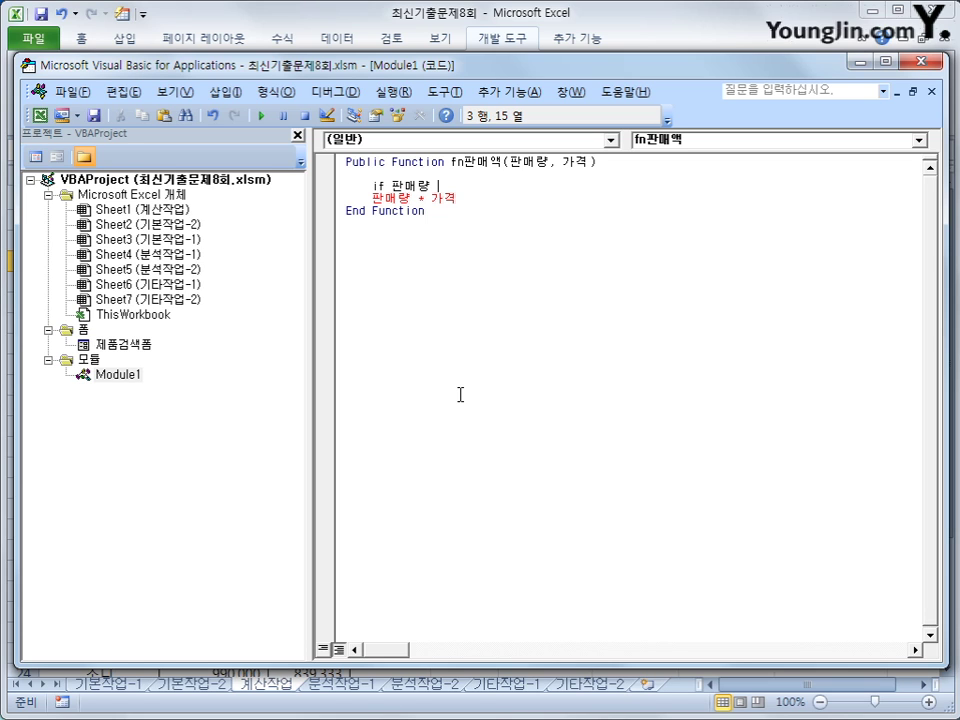
{"action": "type", "text": ">=5 솓"}
{"action": "key", "text": "BackSpace"}
{"action": "key", "text": "BackSpace"}
{"action": "key", "text": "BackSpace"}
{"action": "key", "text": "Hangul"}
{"action": "type", "text": "then"}
{"action": "key", "text": "Down"}
{"action": "key", "text": "Home"}
{"action": "key", "text": "Tab"}
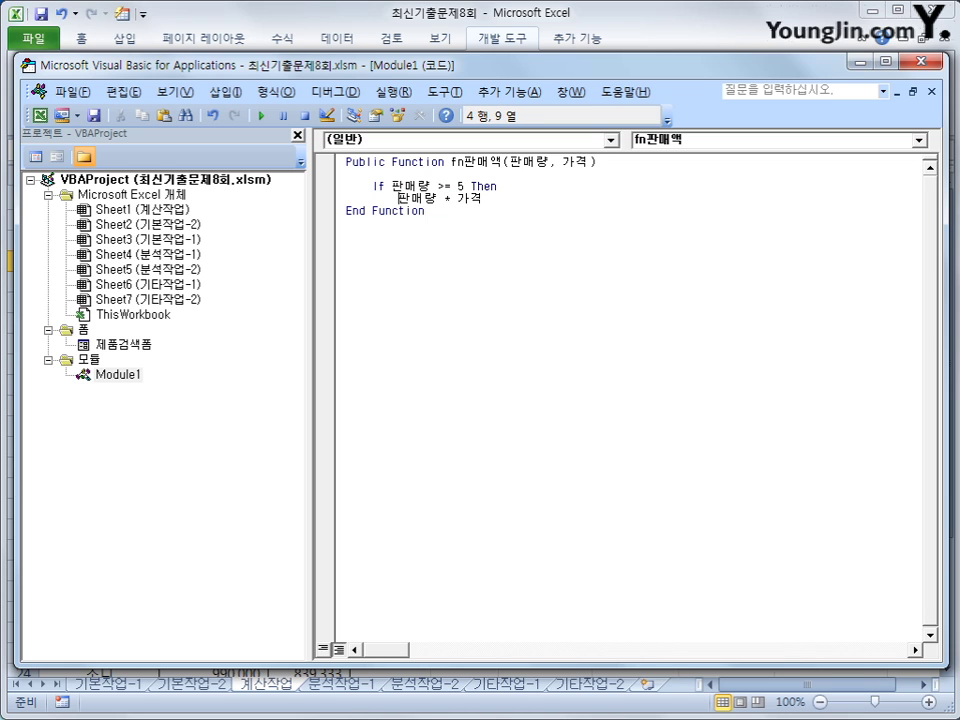
Turn the indented line into the assignment fn판매액 = 판매량 * 가격 * 0.95
{"action": "type", "text": "fnㅍㅍ"}
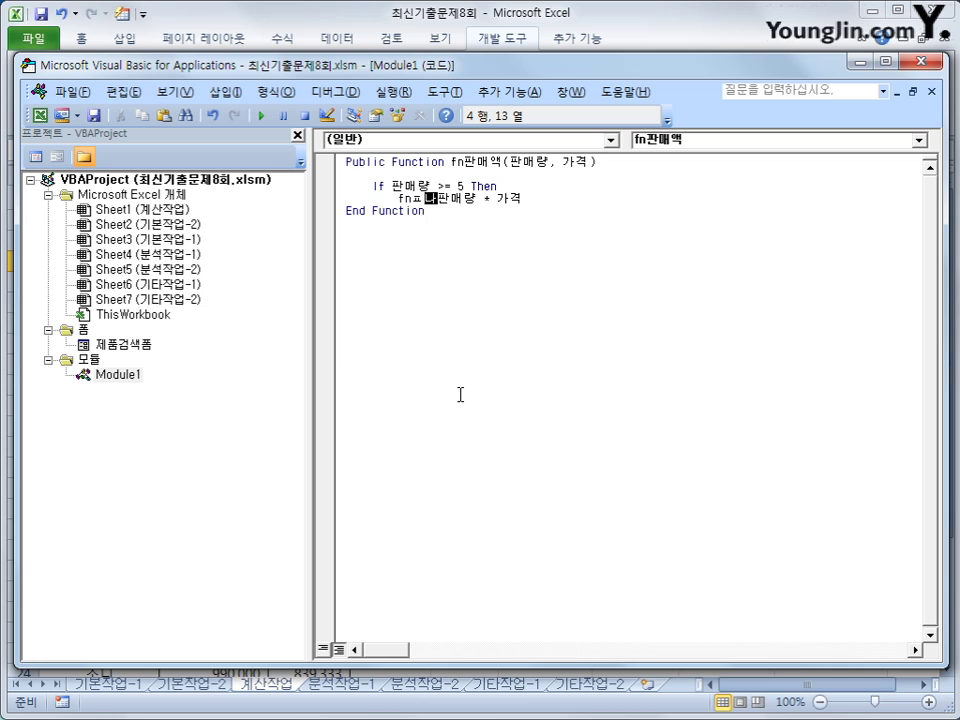
{"action": "key", "text": "BackSpace"}
{"action": "type", "text": "판매액 ="}
{"action": "key", "text": "End"}
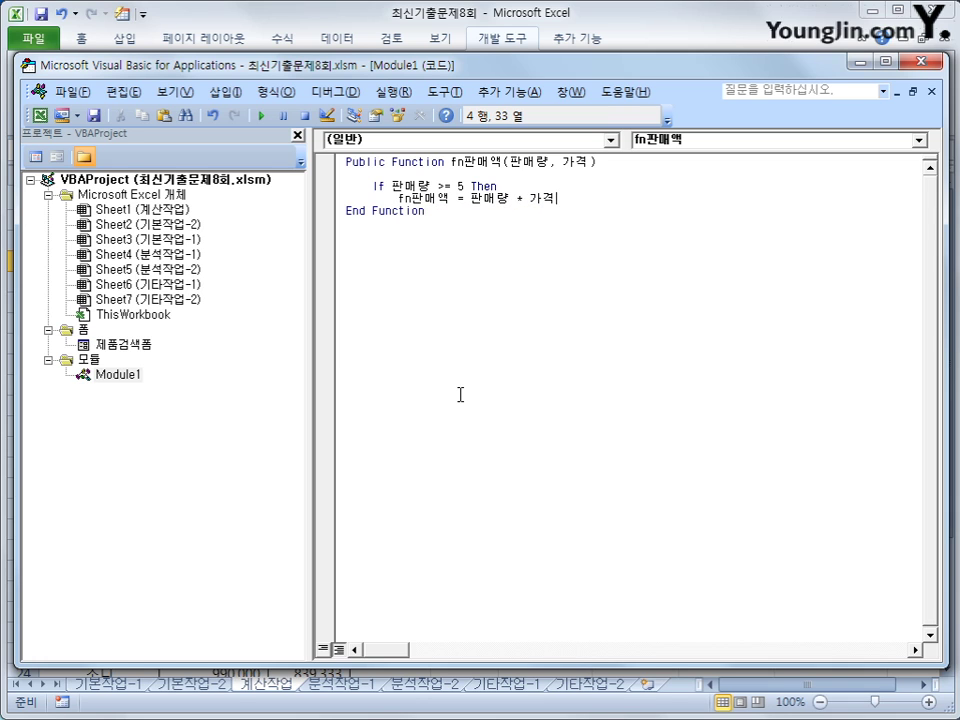
{"action": "type", "text": "*0."}
{"action": "type", "text": "95"}
{"action": "key", "text": "Down"}
Add an Else line below the assignment, aligned with the If statement
{"action": "key", "text": "Up"}
{"action": "key", "text": "End"}
{"action": "key", "text": "Return"}
{"action": "key", "text": "BackSpace"}
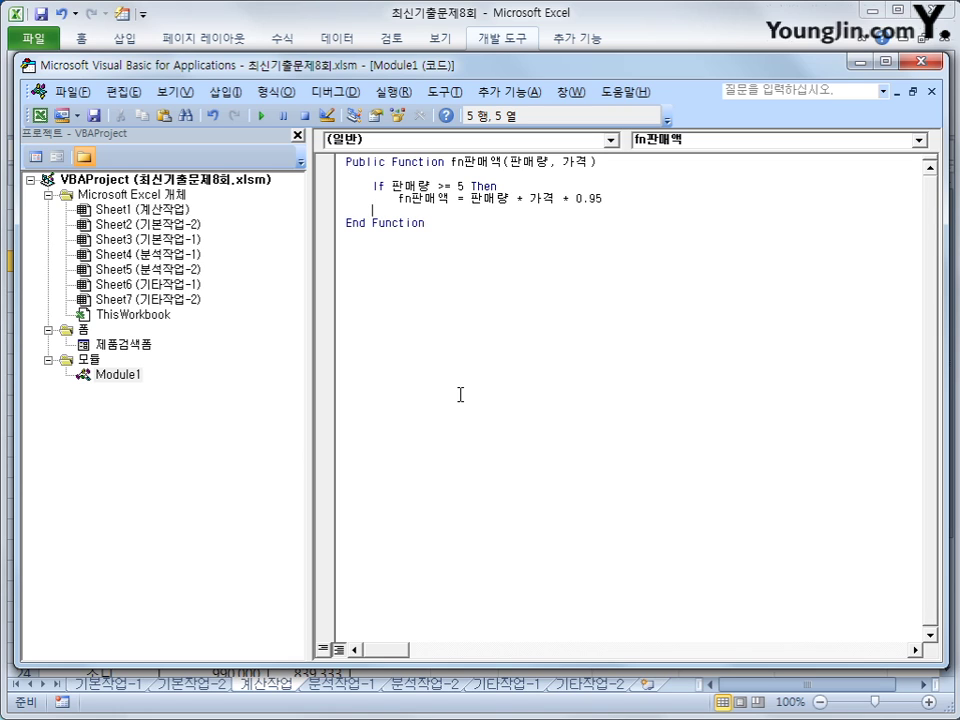
{"action": "type", "text": "ㄷ"}
{"action": "key", "text": "BackSpace"}
{"action": "type", "text": "else"}
Copy the fn판매액 assignment line and paste it indented under Else
{"action": "key", "text": "Up"}
{"action": "key", "text": "shift+End"}
{"action": "key", "text": "ctrl+c"}
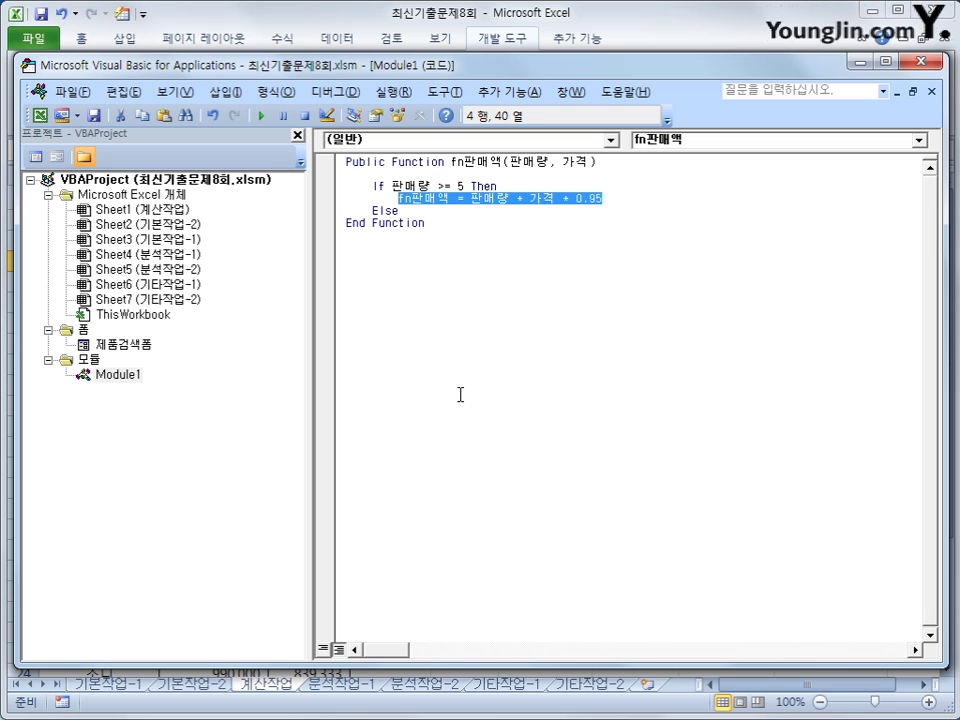
{"action": "key", "text": "Down"}
{"action": "key", "text": "Down"}
{"action": "key", "text": "Up"}
{"action": "key", "text": "Return"}
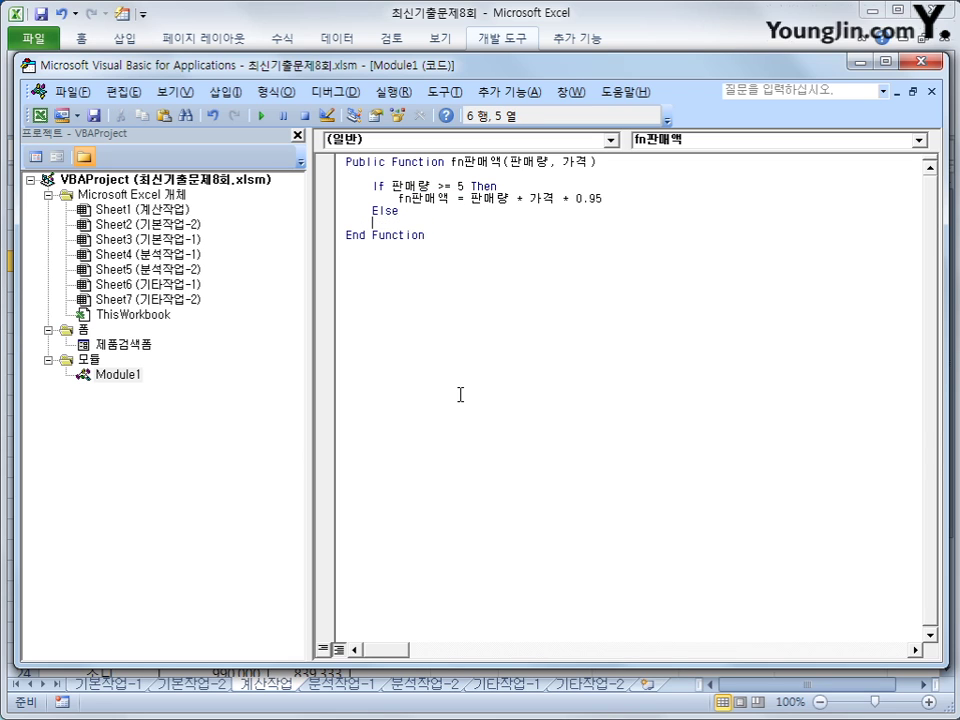
{"action": "key", "text": "Tab"}
{"action": "key", "text": "ctrl+v"}
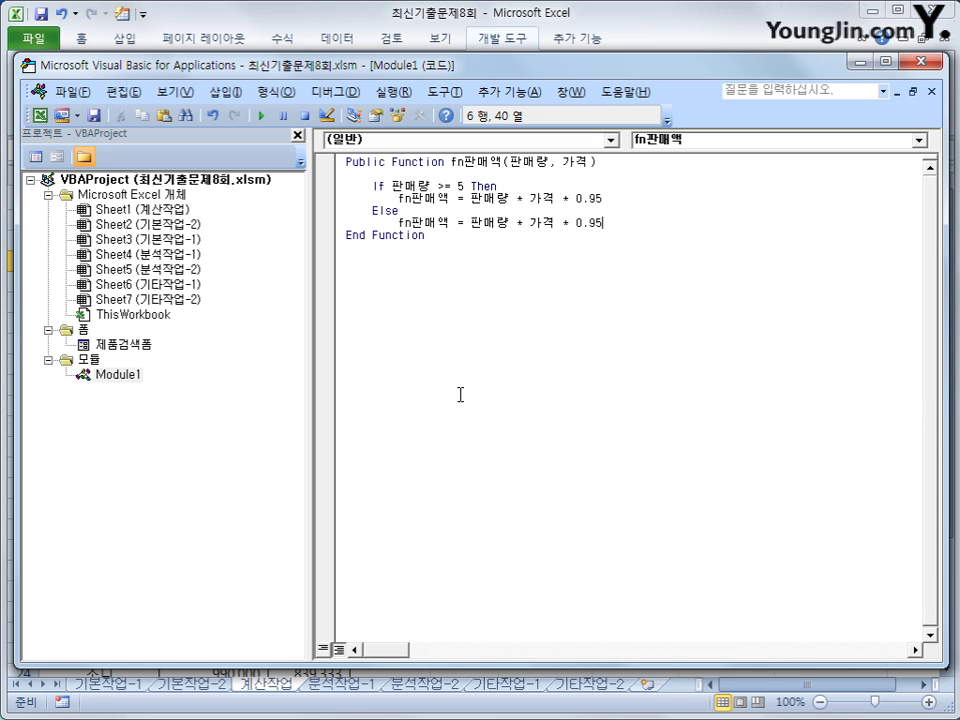
Set the multiplier in the Else branch to 0.97
{"action": "key", "text": "Left"}
{"action": "key", "text": "Left"}
{"action": "key", "text": "Right"}
{"action": "key", "text": "Delete"}
{"action": "type", "text": "7"}
Close the conditional block with End If, then close the code editor and return to the worksheet
{"action": "key", "text": "Return"}
{"action": "key", "text": "BackSpace"}
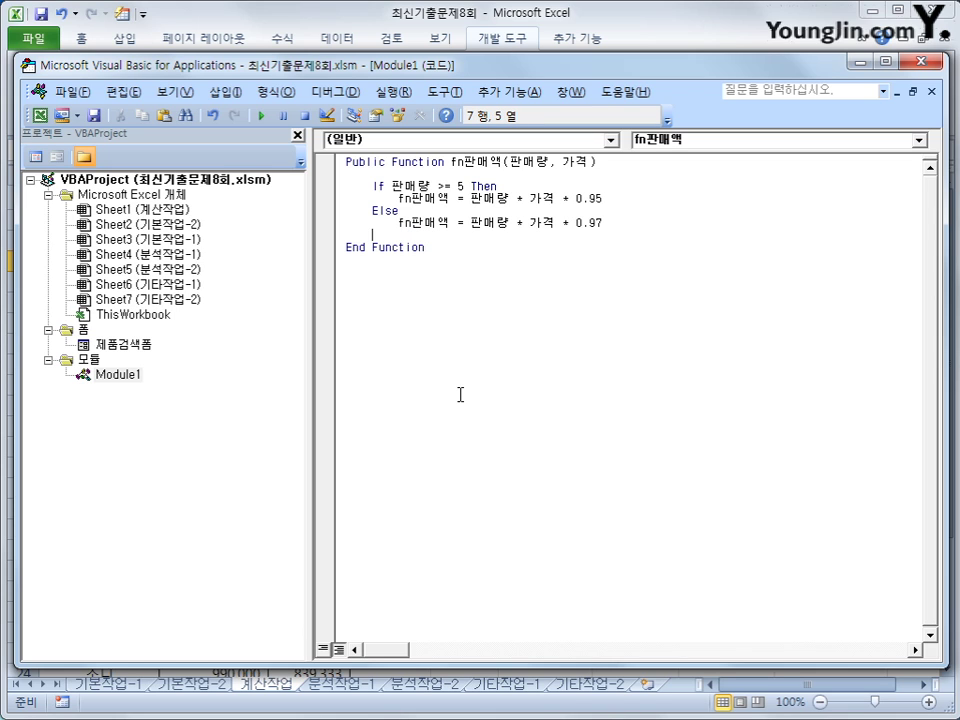
{"action": "type", "text": "end if"}
{"action": "key", "text": "Return"}
{"action": "key", "text": "Up"}
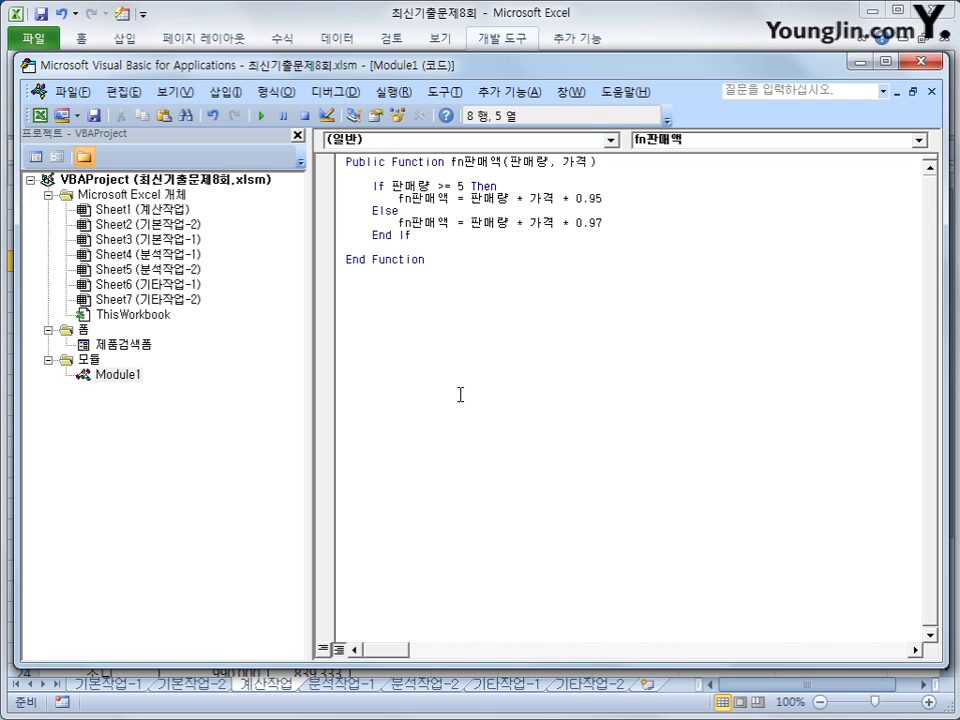
{"action": "key", "text": "Up"}
{"action": "key", "text": "Up"}
{"action": "key", "text": "Up"}
{"action": "key", "text": "Up"}
{"action": "left_click", "coordinate": [66, 93]}
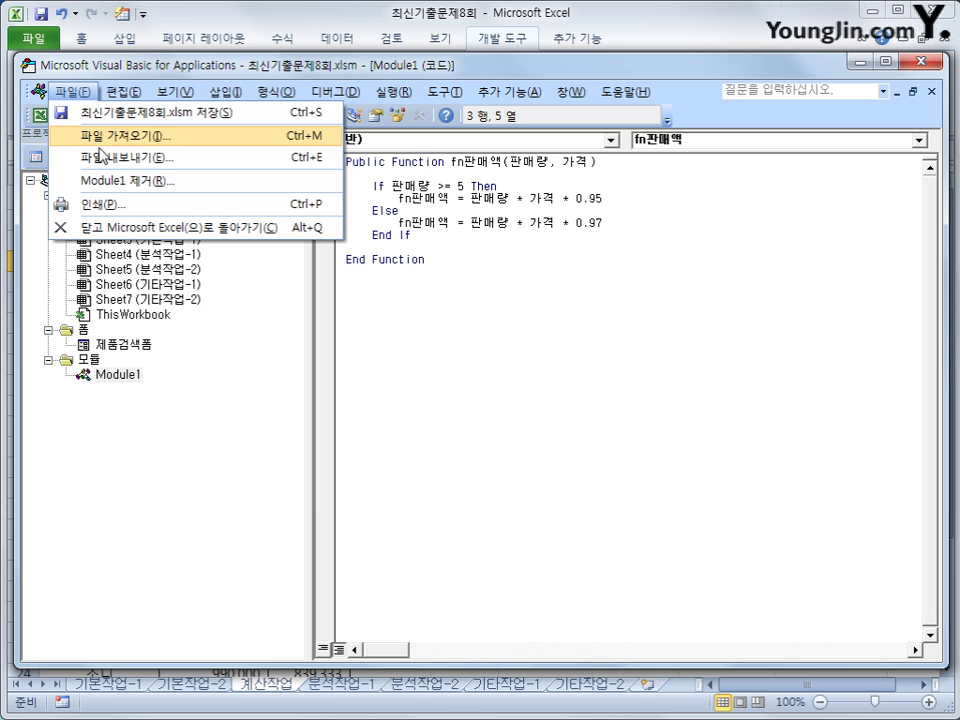
{"action": "left_click", "coordinate": [124, 228]}
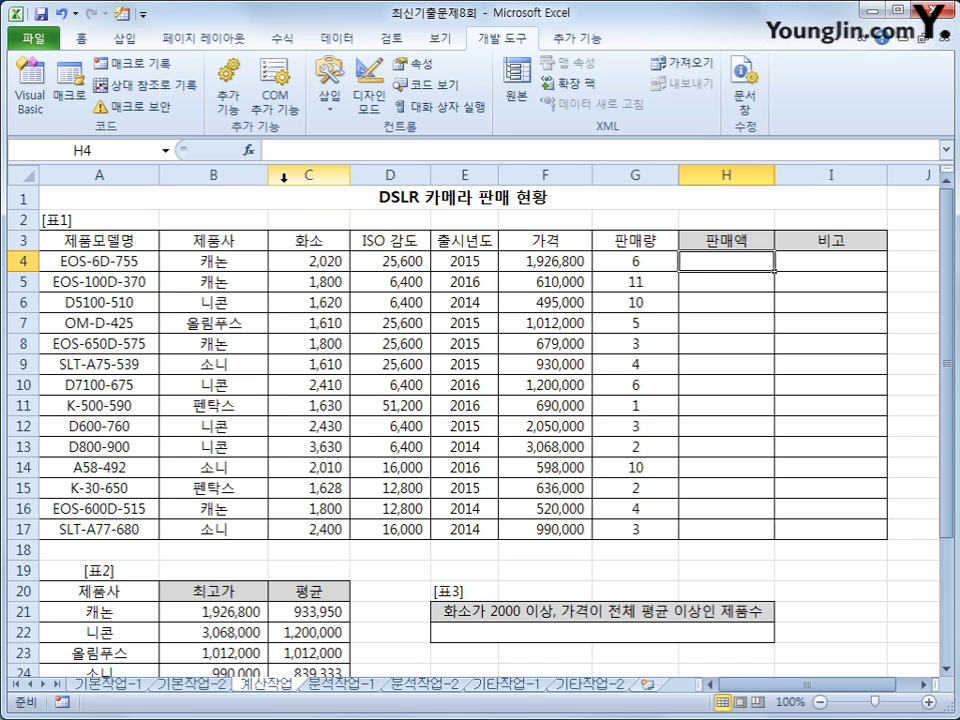
Insert the user-defined function fn판매액 in H4 with 판매량 G4 and 가격 F4, and fill it down to H17
{"action": "left_click", "coordinate": [249, 151]}
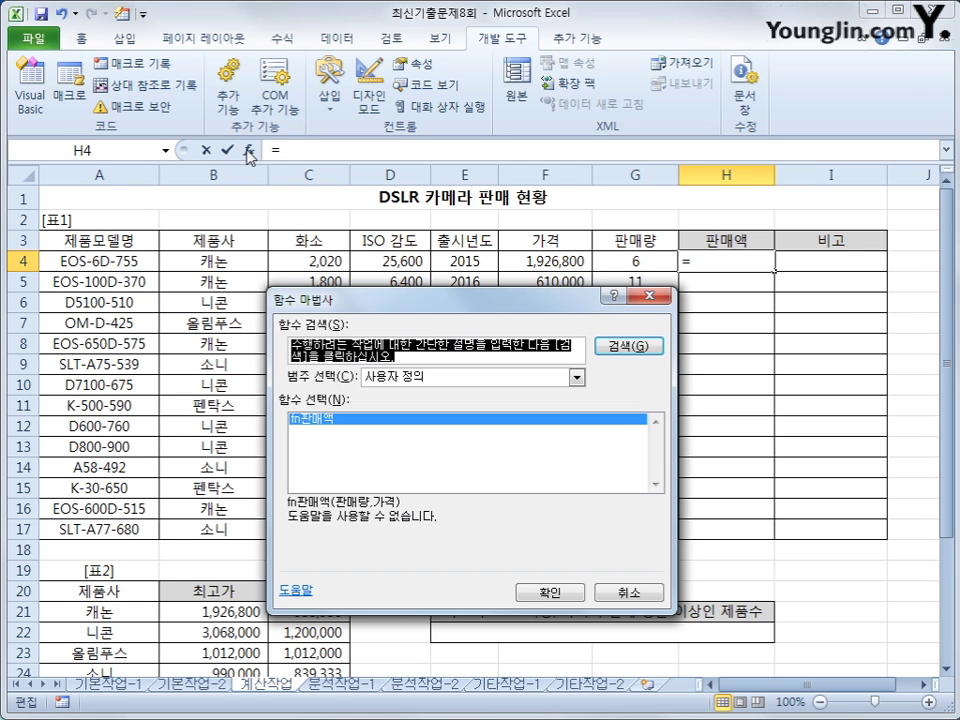
{"action": "left_click", "coordinate": [549, 592]}
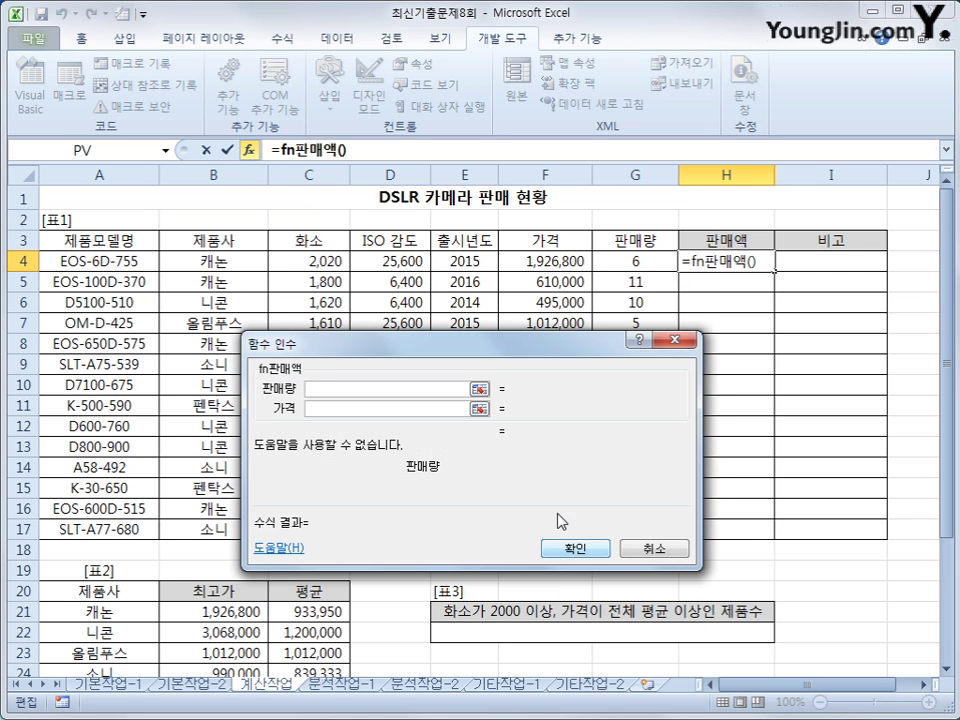
{"action": "left_click", "coordinate": [621, 257]}
{"action": "left_click", "coordinate": [366, 406]}
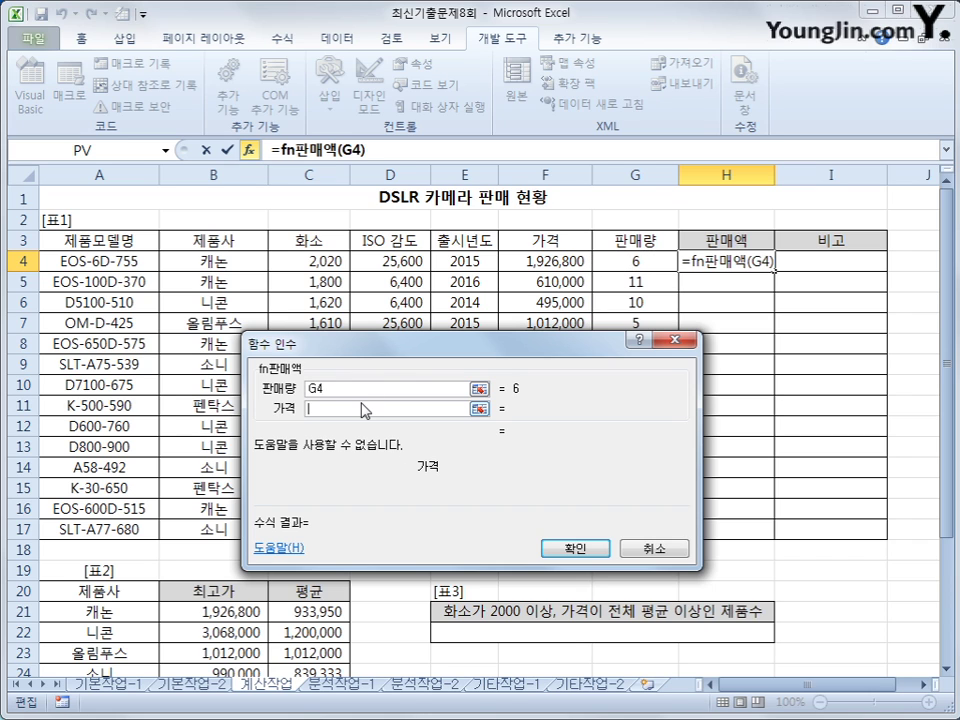
{"action": "left_click", "coordinate": [521, 264]}
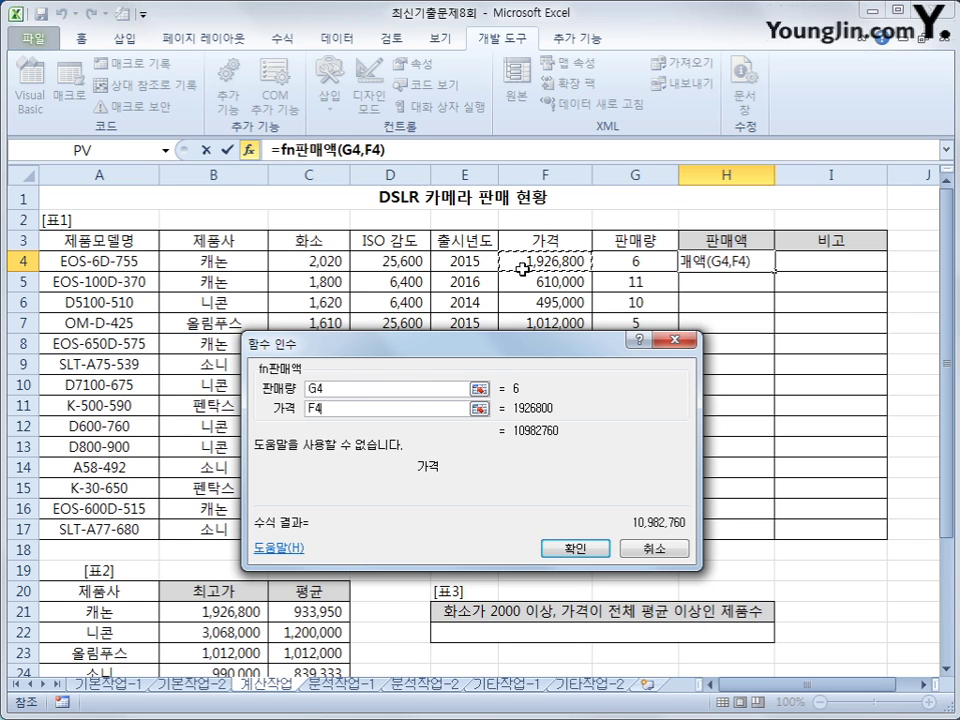
{"action": "left_click", "coordinate": [572, 547]}
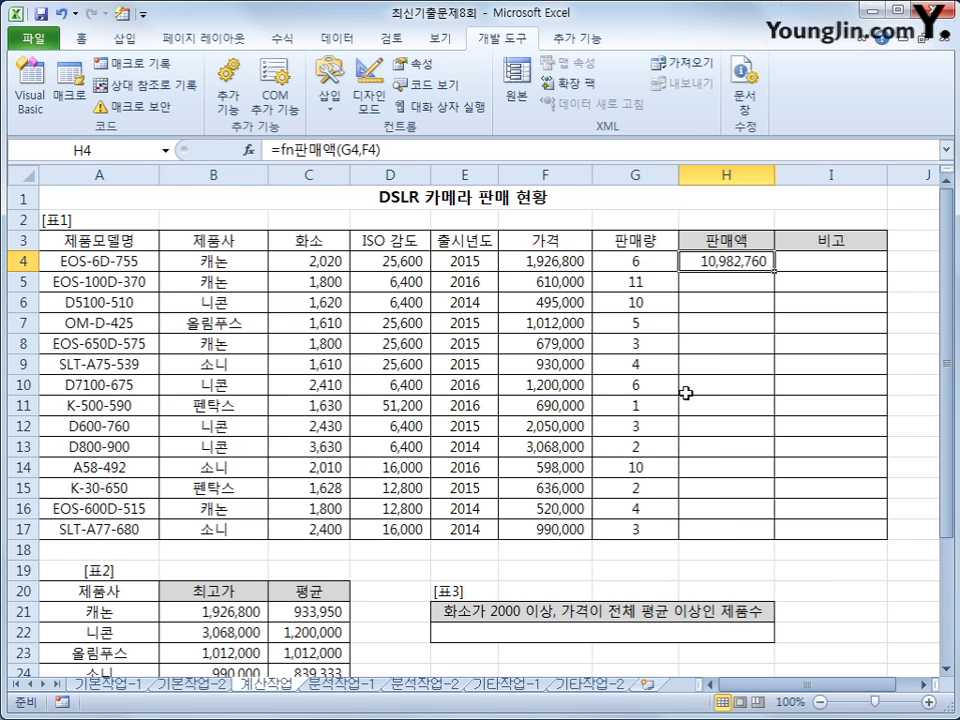
{"action": "double_click", "coordinate": [774, 270]}
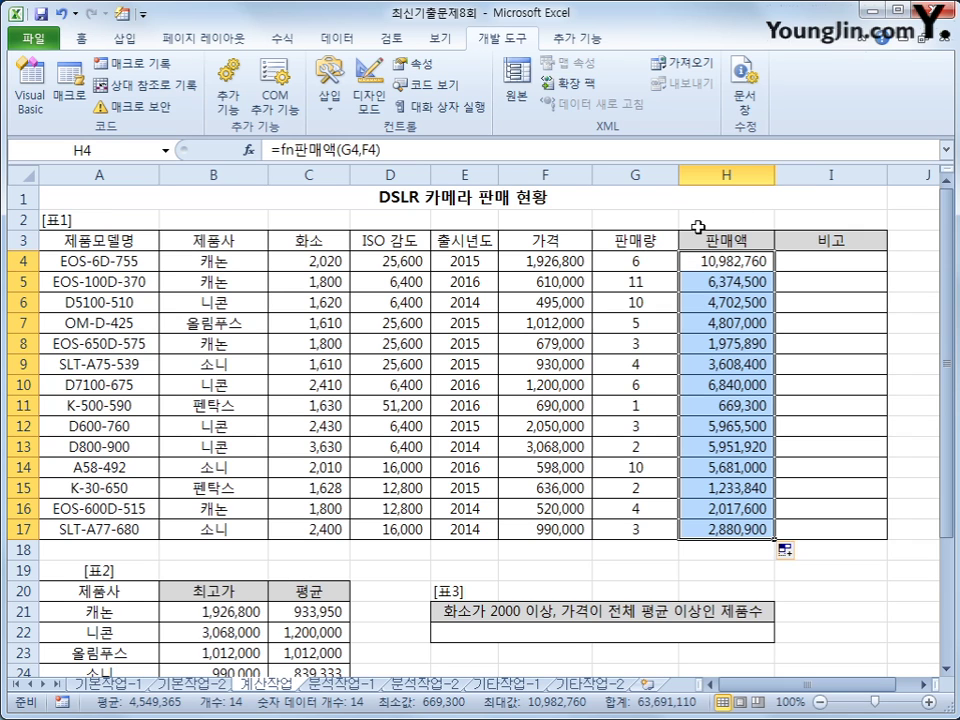
Start a CHOOSE formula in the first 비고 cell, I4
{"action": "left_click", "coordinate": [797, 259]}
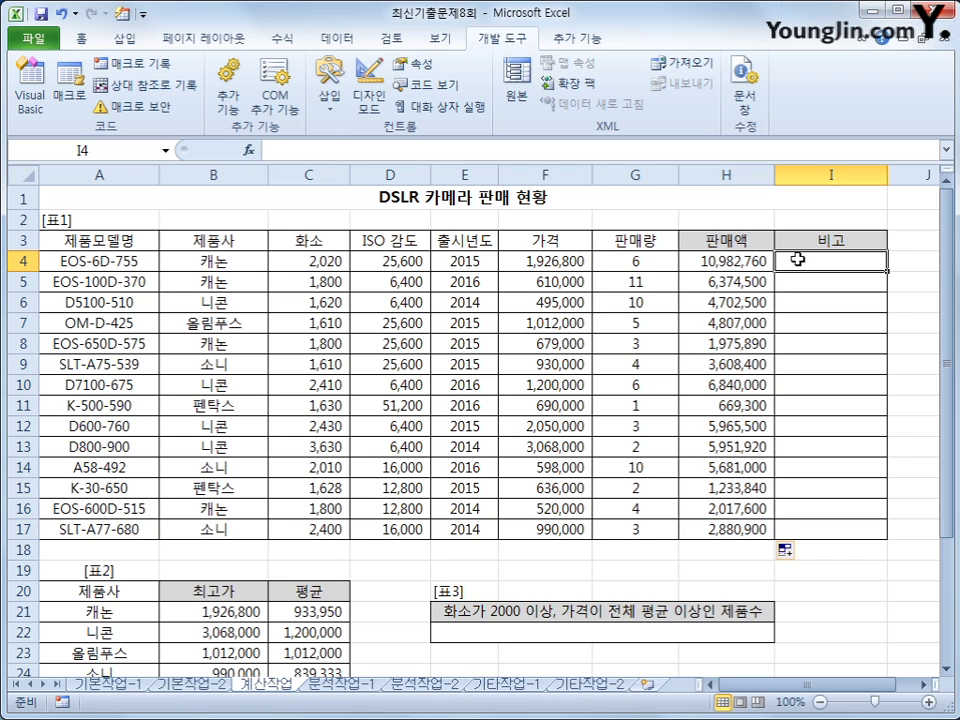
{"action": "type", "text": "="}
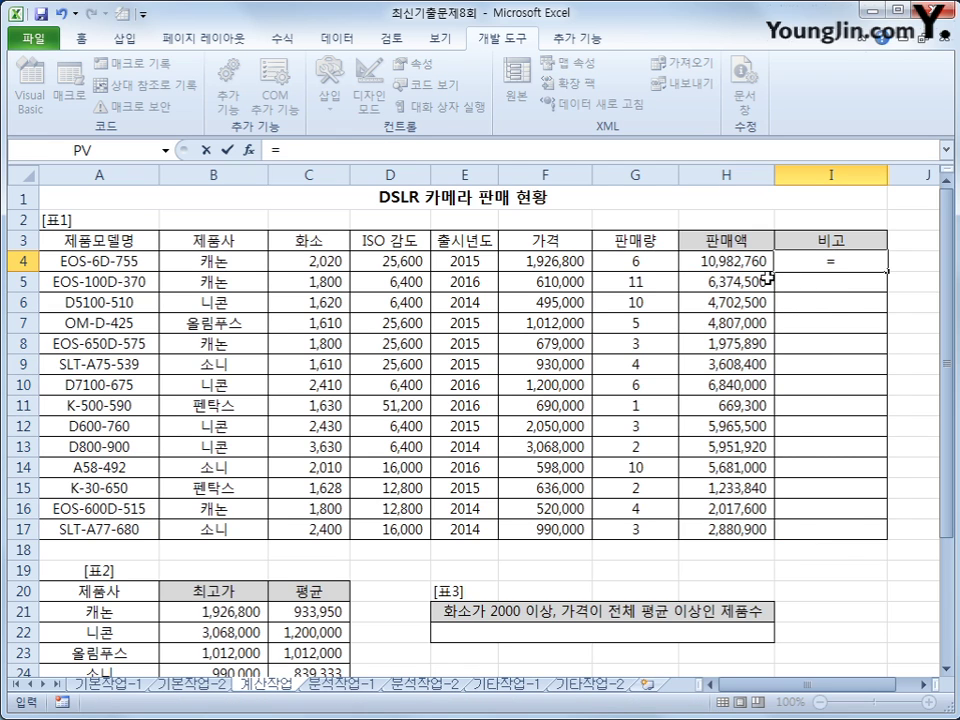
{"action": "type", "text": "cho"}
{"action": "key", "text": "Tab"}
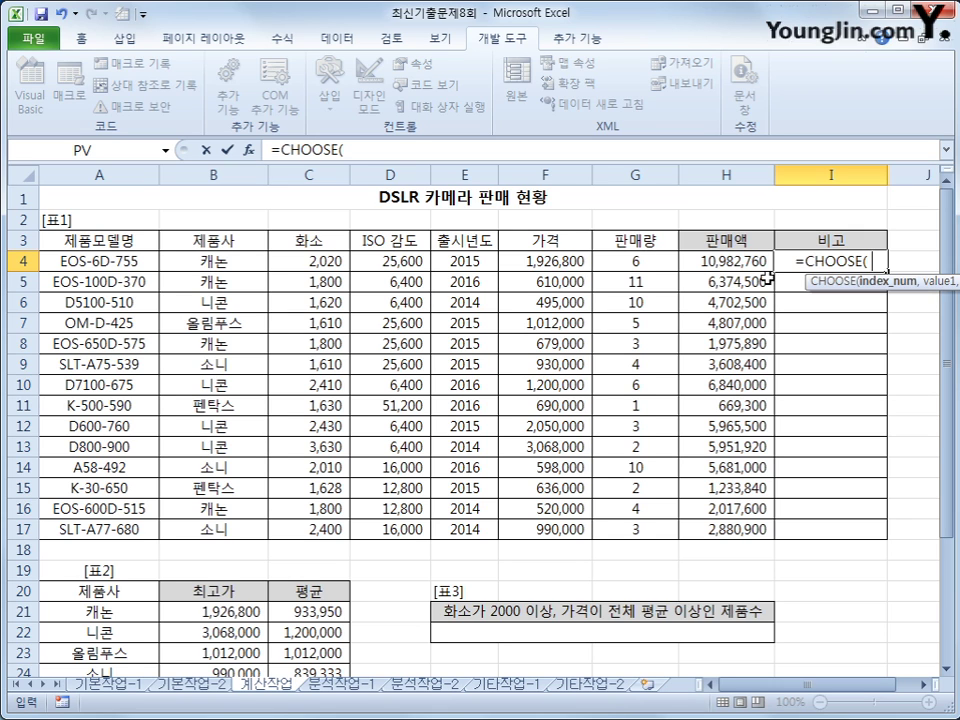
{"action": "type", "text": ", \""}
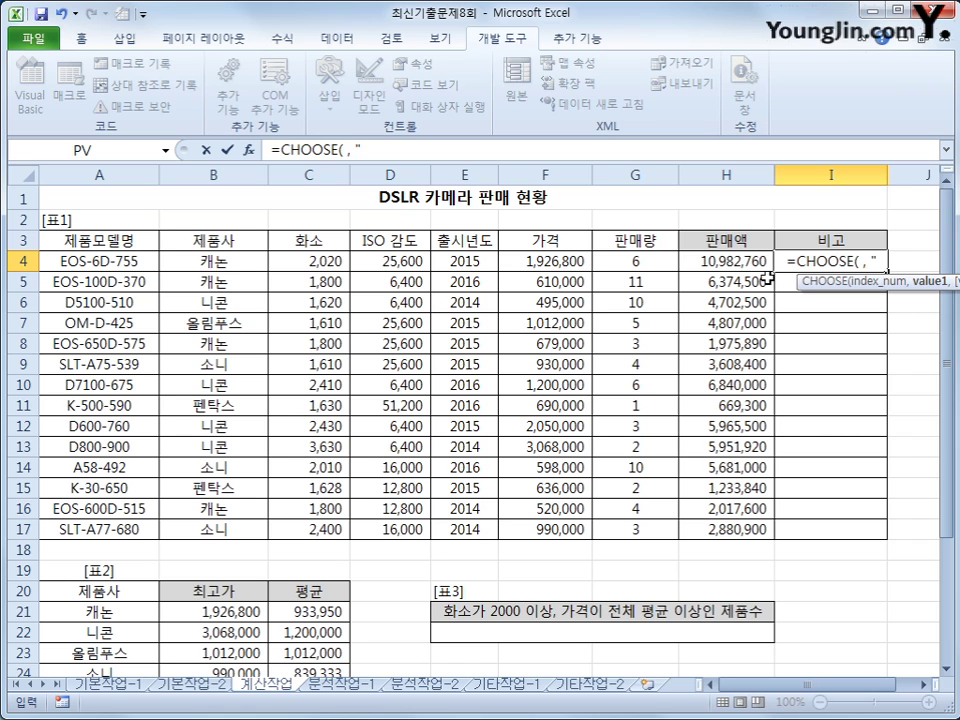
{"action": "key", "text": "BackSpace"}
{"action": "key", "text": "BackSpace"}
{"action": "key", "text": "BackSpace"}
{"action": "key", "text": "BackSpace"}
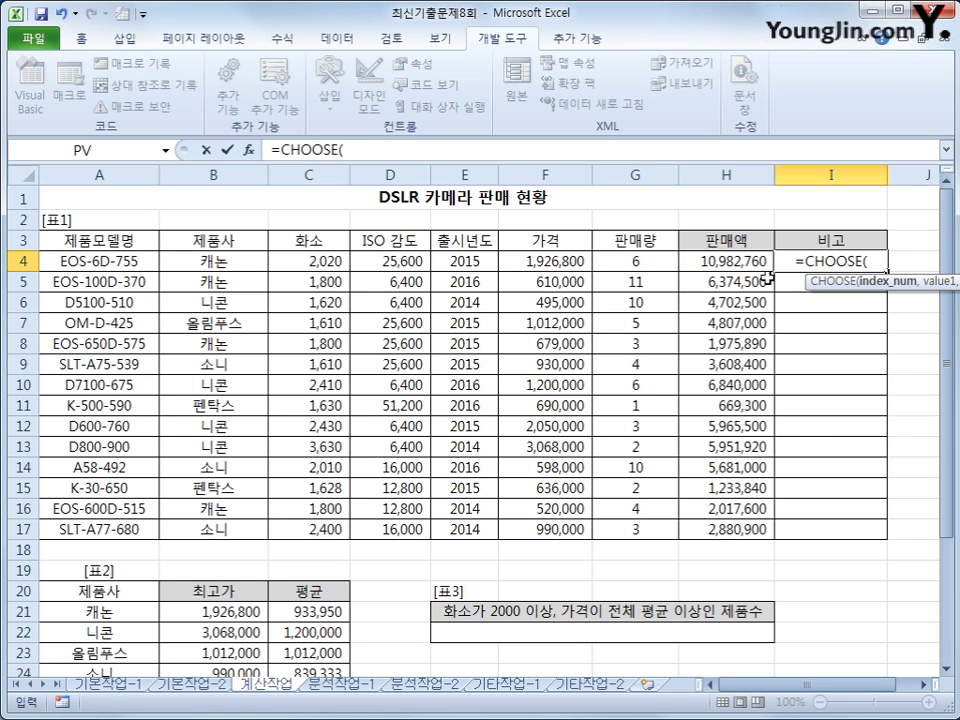
Add an index offset of +1 and the first value "구분1" to the CHOOSE formula in I4
{"action": "type", "text": "+1,"}
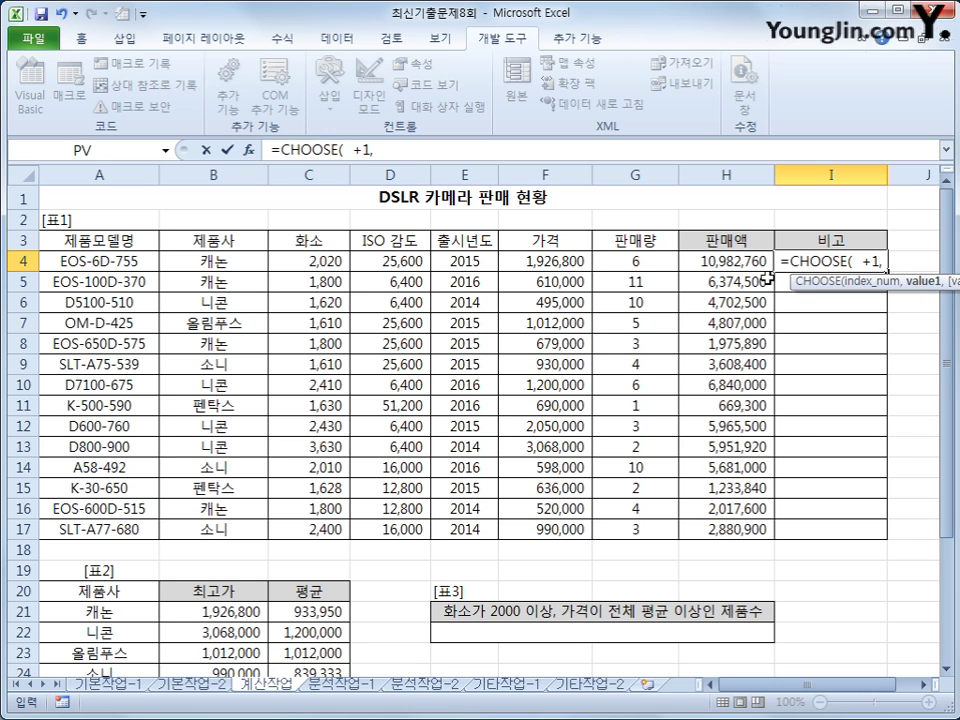
{"action": "type", "text": " \"mqns"}
{"action": "key", "text": "BackSpace"}
{"action": "key", "text": "BackSpace"}
{"action": "key", "text": "BackSpace"}
{"action": "key", "text": "BackSpace"}
{"action": "type", "text": "r"}
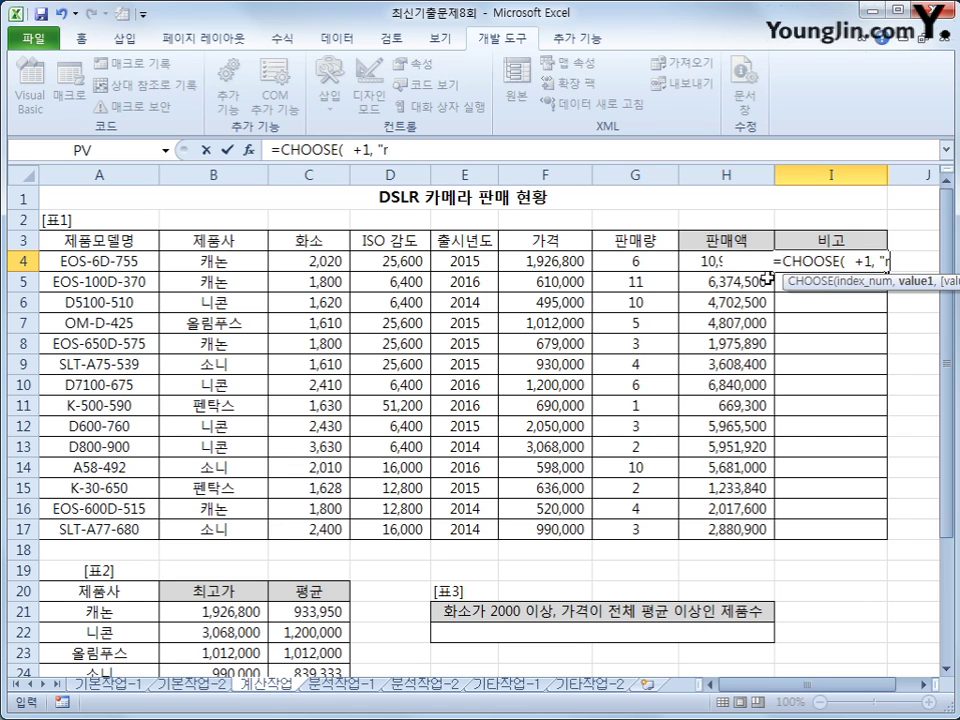
{"action": "key", "text": "BackSpace"}
{"action": "type", "text": "구분1"}
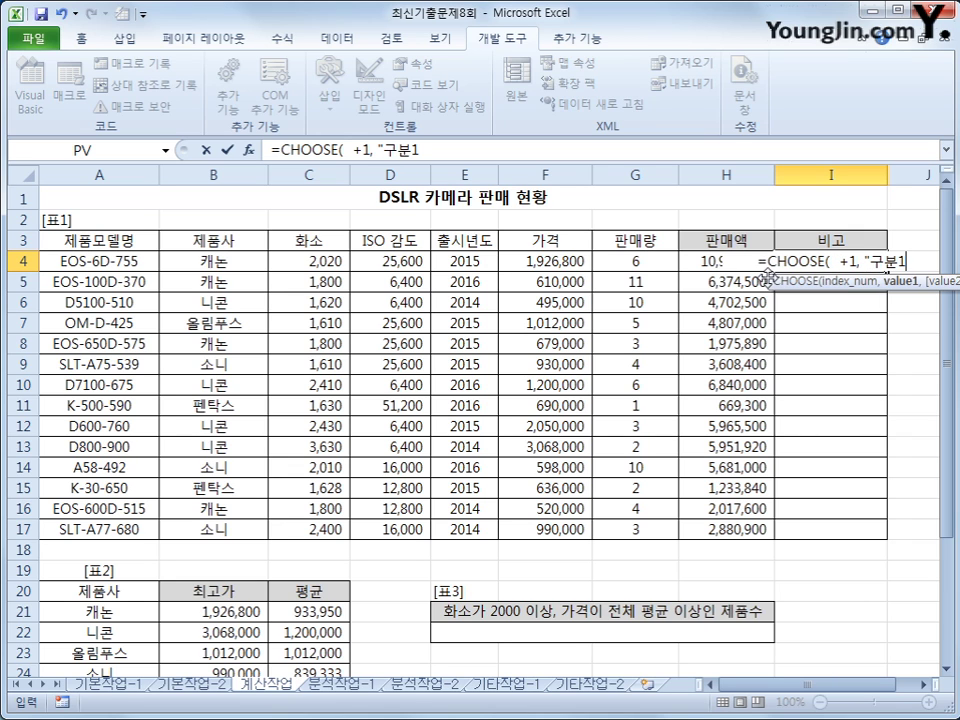
{"action": "type", "text": "\","}
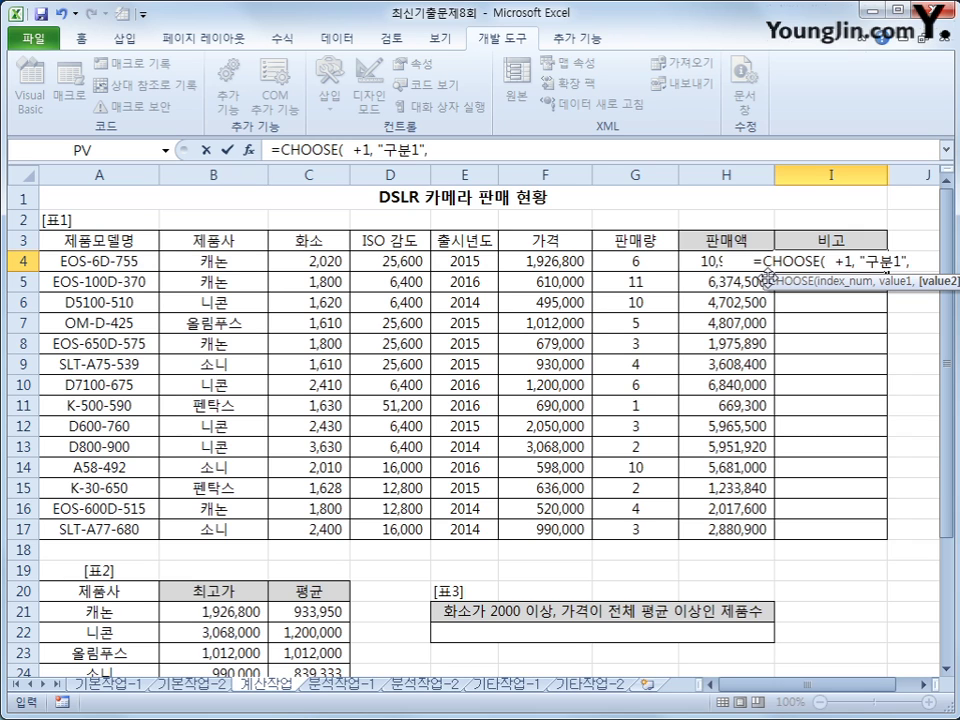
Add the values "구분2", "구분3" and "구분4" to the CHOOSE formula and close its parenthesis
{"action": "type", "text": " \"구분2\""}
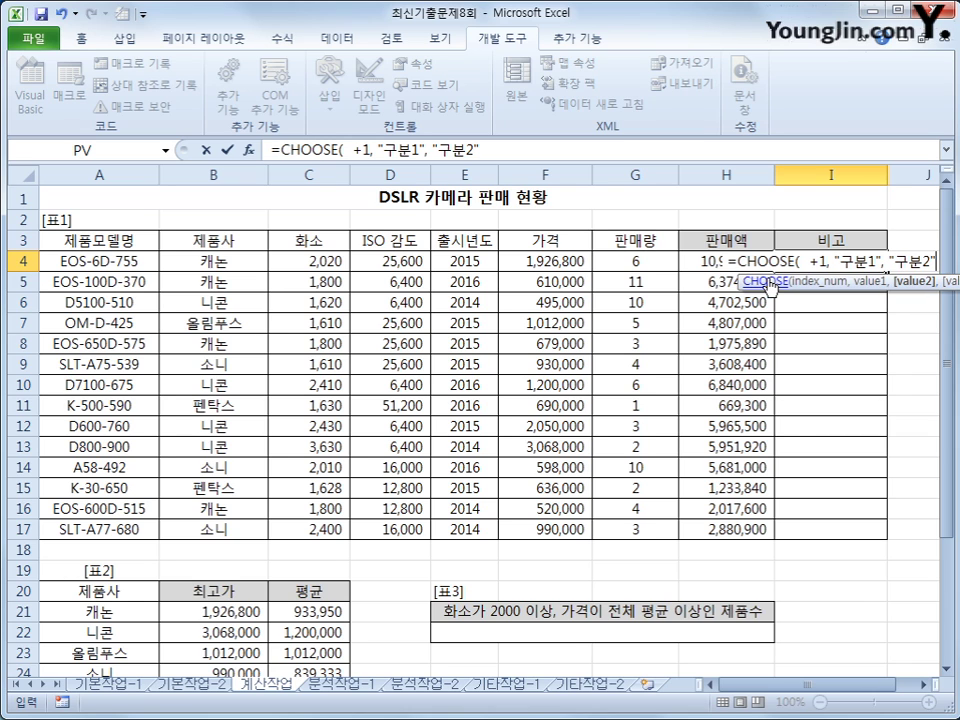
{"action": "type", "text": ",\"구분"}
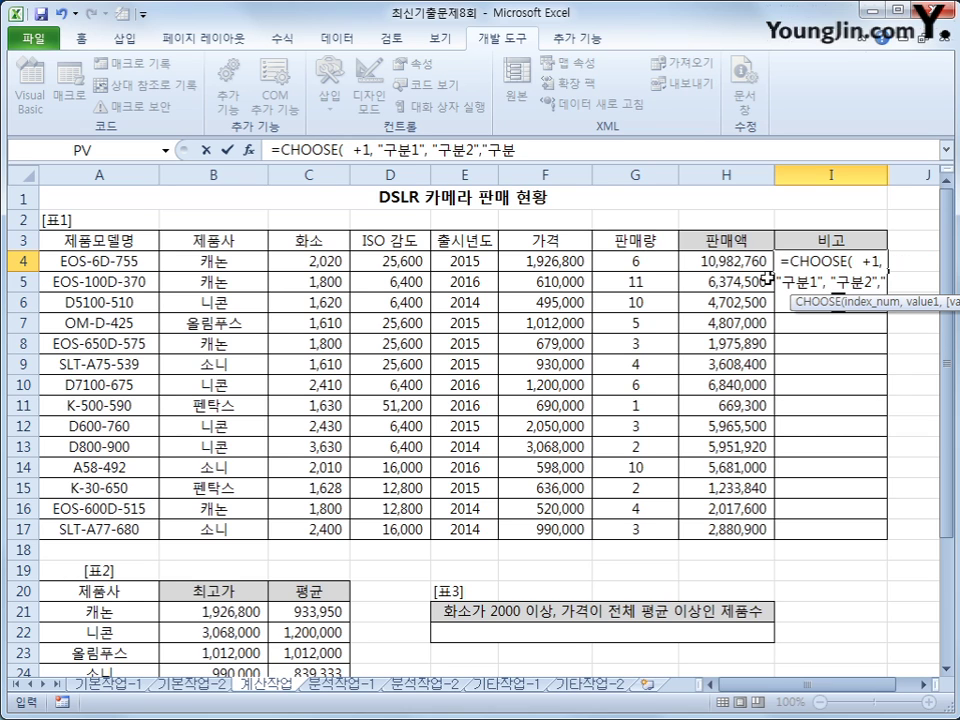
{"action": "type", "text": "3\",\"구분"}
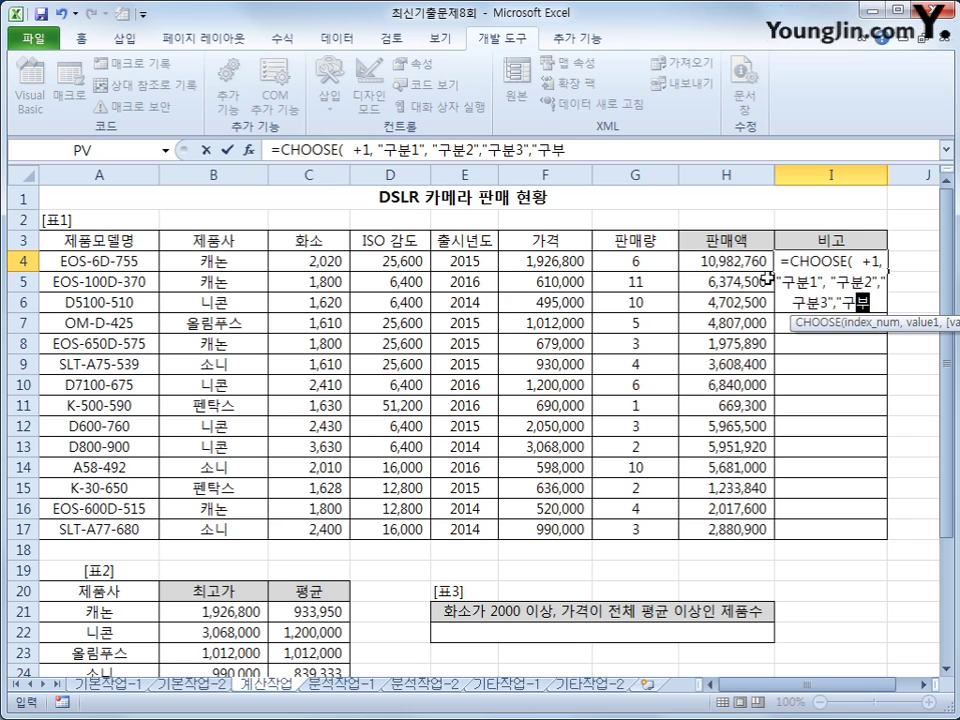
{"action": "type", "text": "4\""}
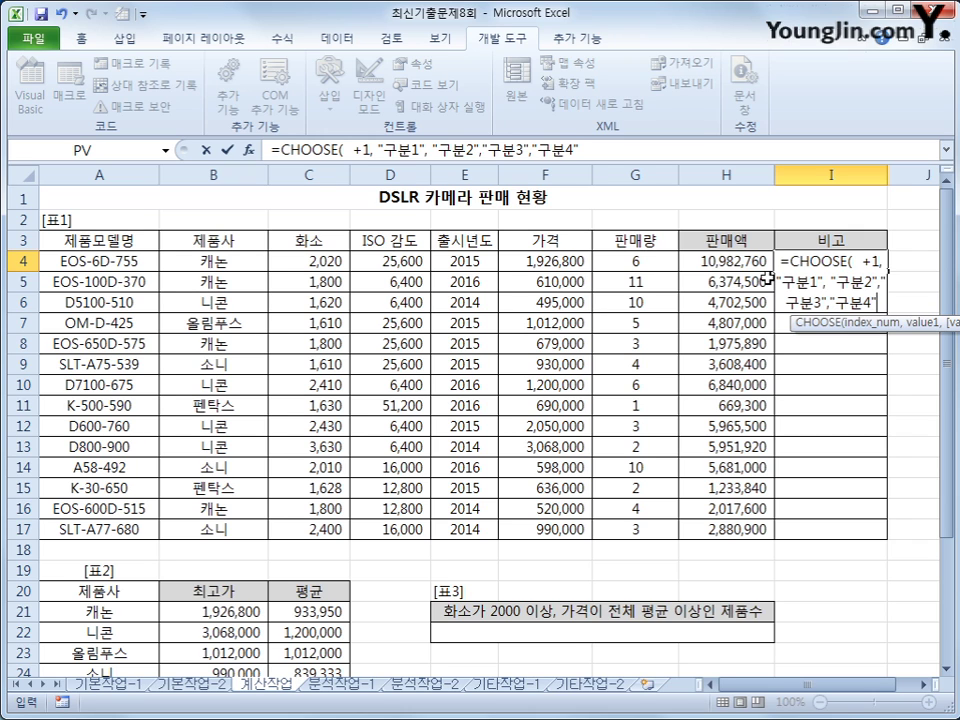
{"action": "type", "text": ")"}
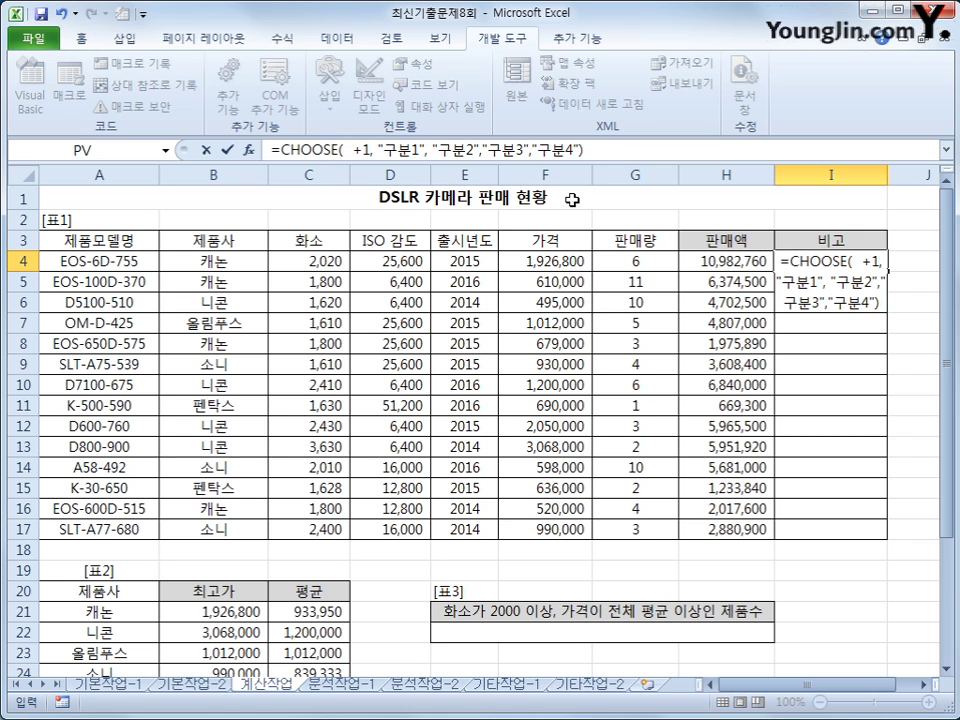
Examine the +1 offset and the four value arguments of the CHOOSE formula
{"action": "left_click", "coordinate": [356, 149]}
{"action": "left_click_drag", "start_coordinate": [353, 149], "coordinate": [370, 149]}
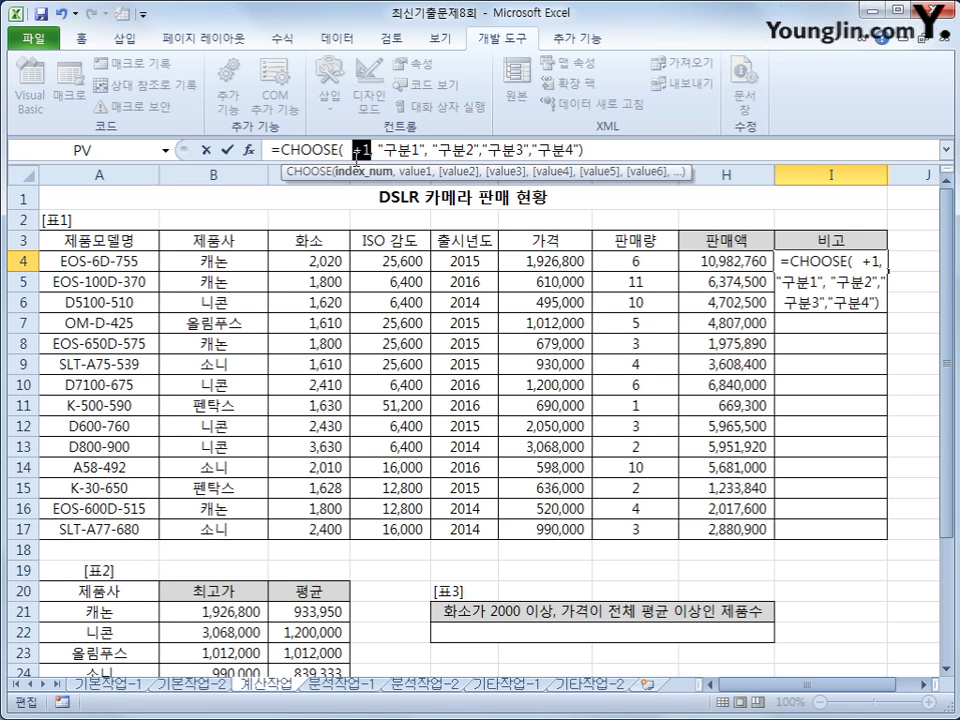
{"action": "left_click", "coordinate": [393, 150]}
{"action": "left_click", "coordinate": [453, 149]}
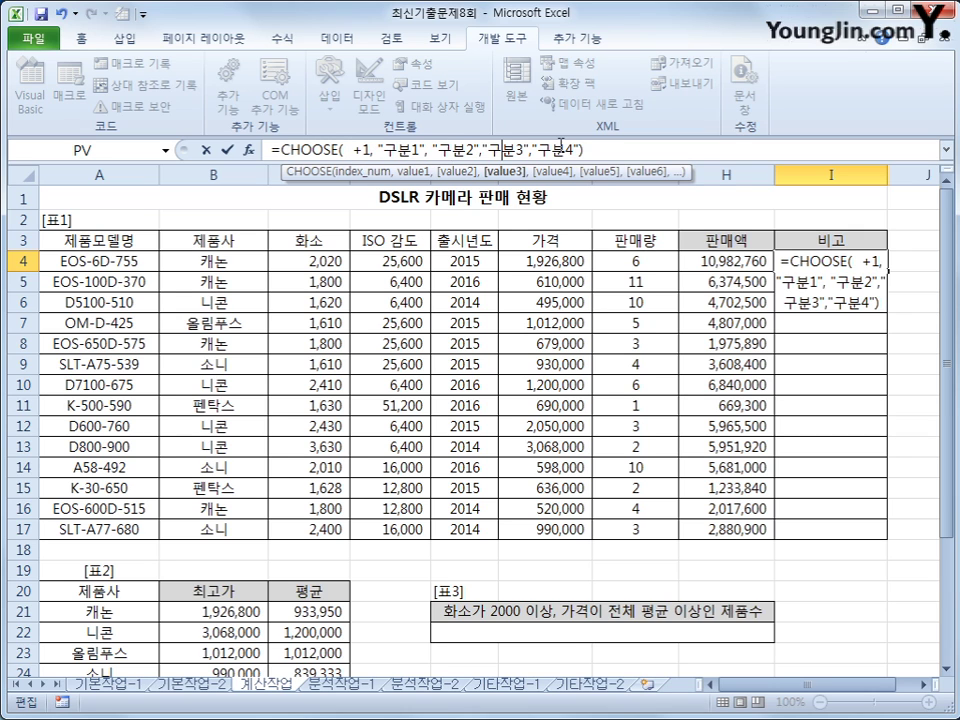
{"action": "key", "text": "Right"}
{"action": "key", "text": "Right"}
{"action": "key", "text": "Right"}
{"action": "key", "text": "Right"}
{"action": "key", "text": "Right"}
{"action": "key", "text": "Right"}
{"action": "key", "text": "Right"}
{"action": "key", "text": "Right"}
{"action": "key", "text": "Right"}
{"action": "key", "text": "Right"}
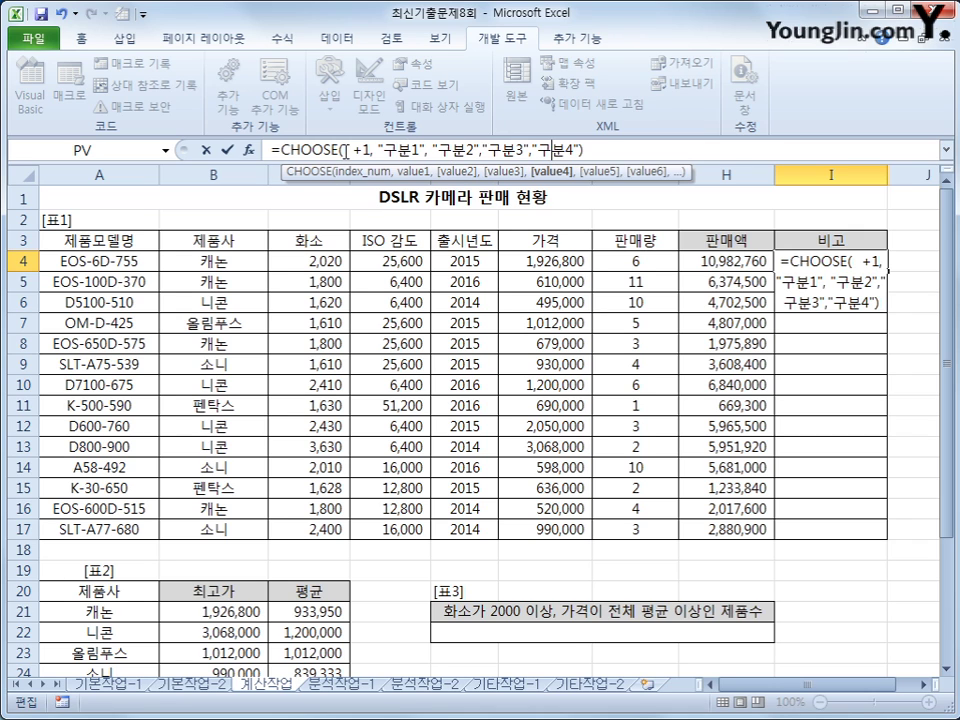
Insert RIGHT(A4,3) before the +1 to extract the last three characters of the 제품모델명
{"action": "left_click", "coordinate": [352, 150]}
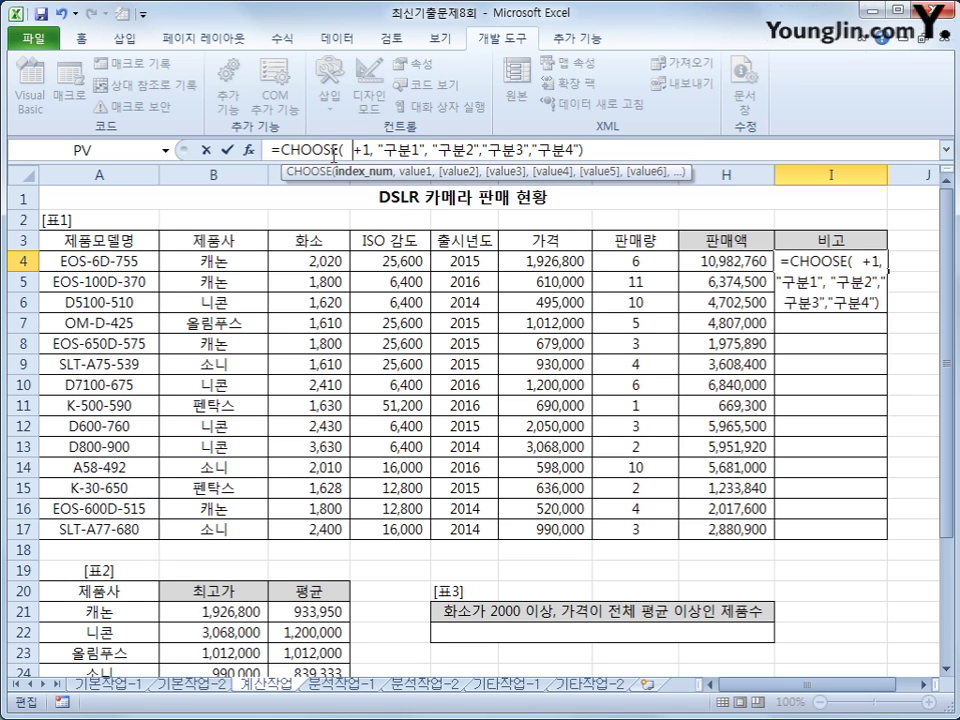
{"action": "type", "text": "갸"}
{"action": "key", "text": "BackSpace"}
{"action": "key", "text": "Hangul"}
{"action": "type", "text": "right("}
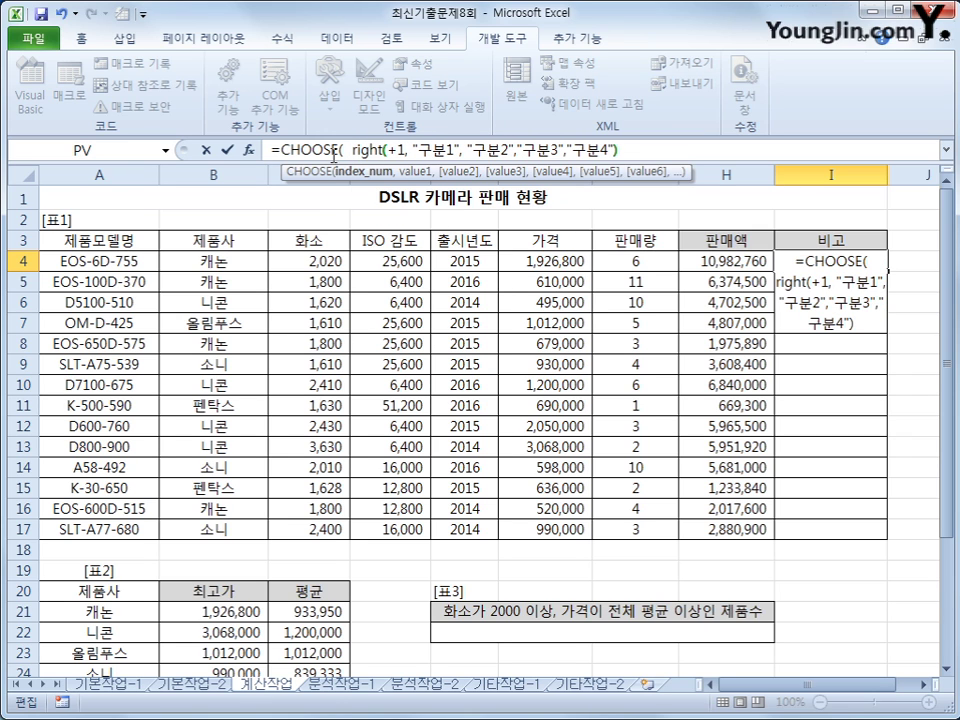
{"action": "left_click", "coordinate": [108, 259]}
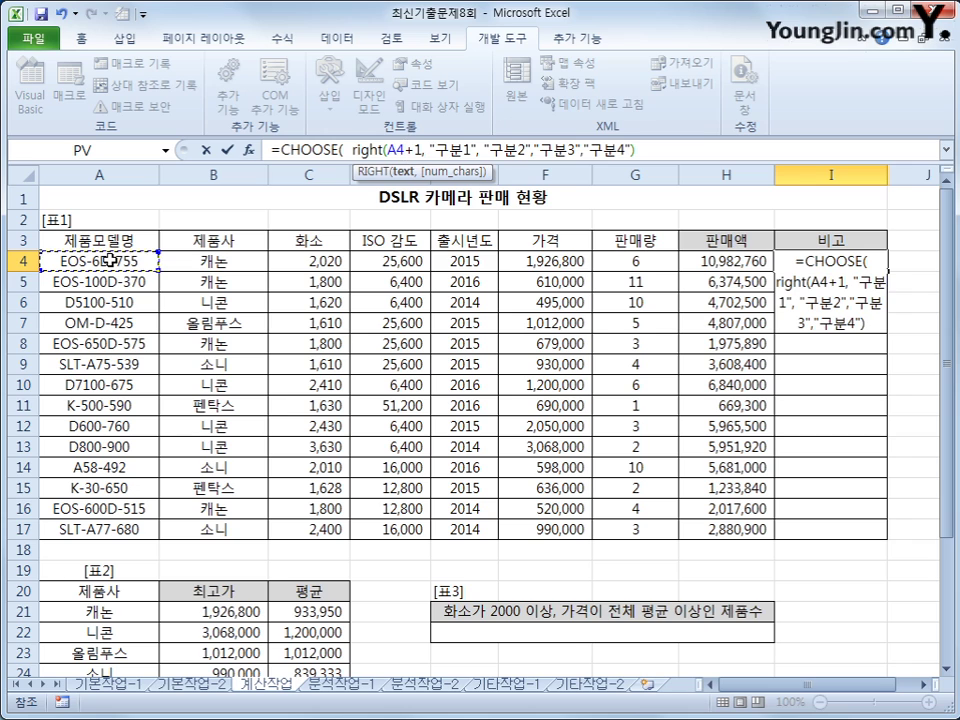
{"action": "type", "text": ",3)"}
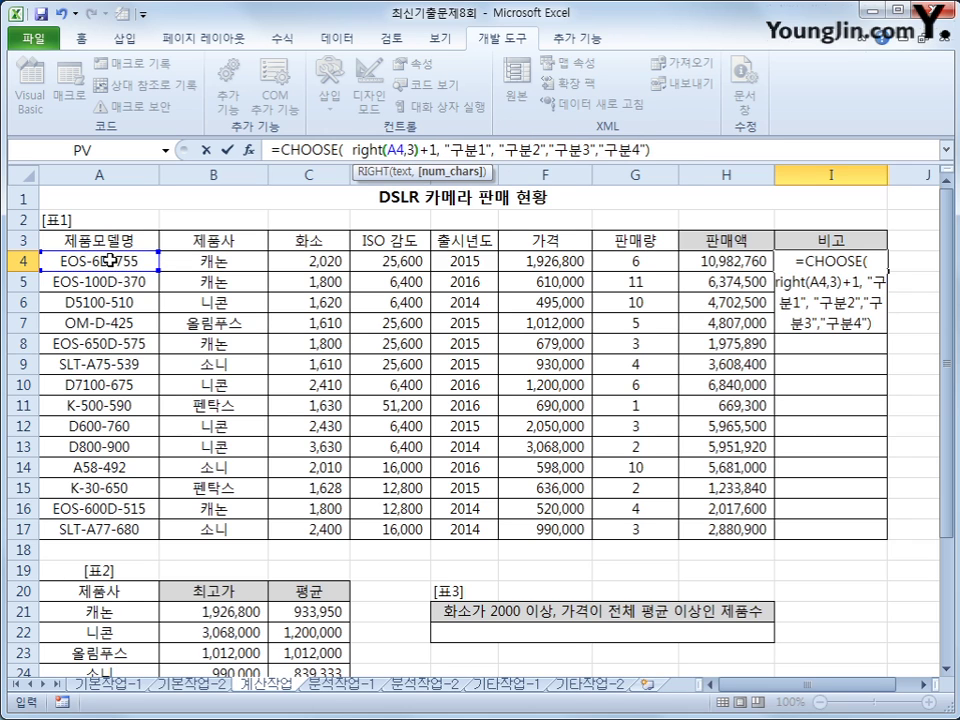
{"action": "key", "text": "Right"}
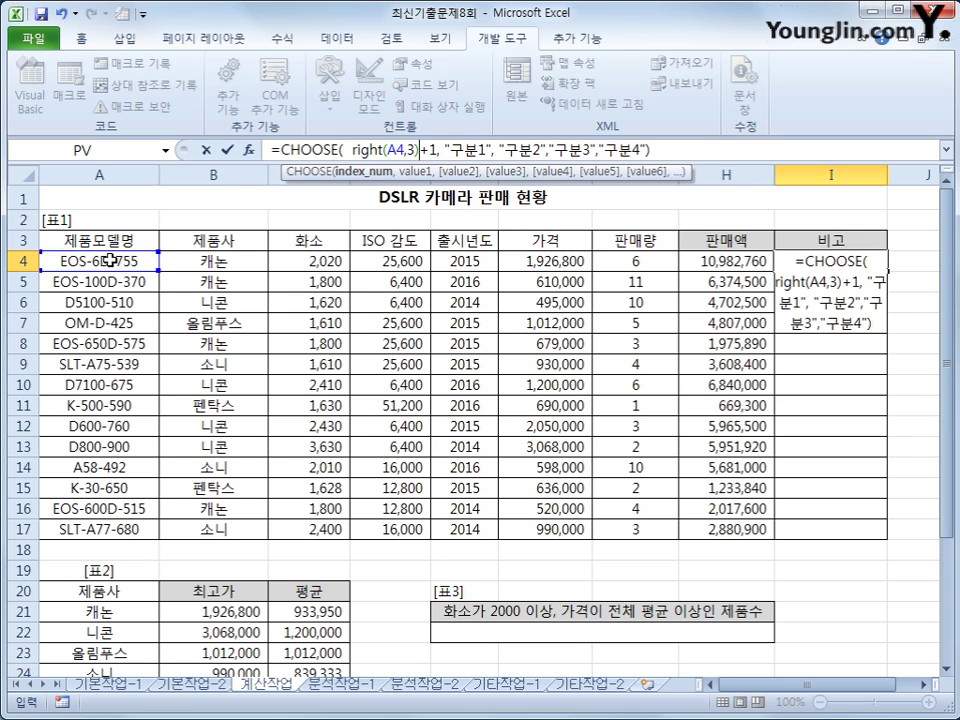
Wrap the RIGHT expression in MOD with a divisor of 4, keeping the +1 outside it
{"action": "left_click", "coordinate": [347, 148]}
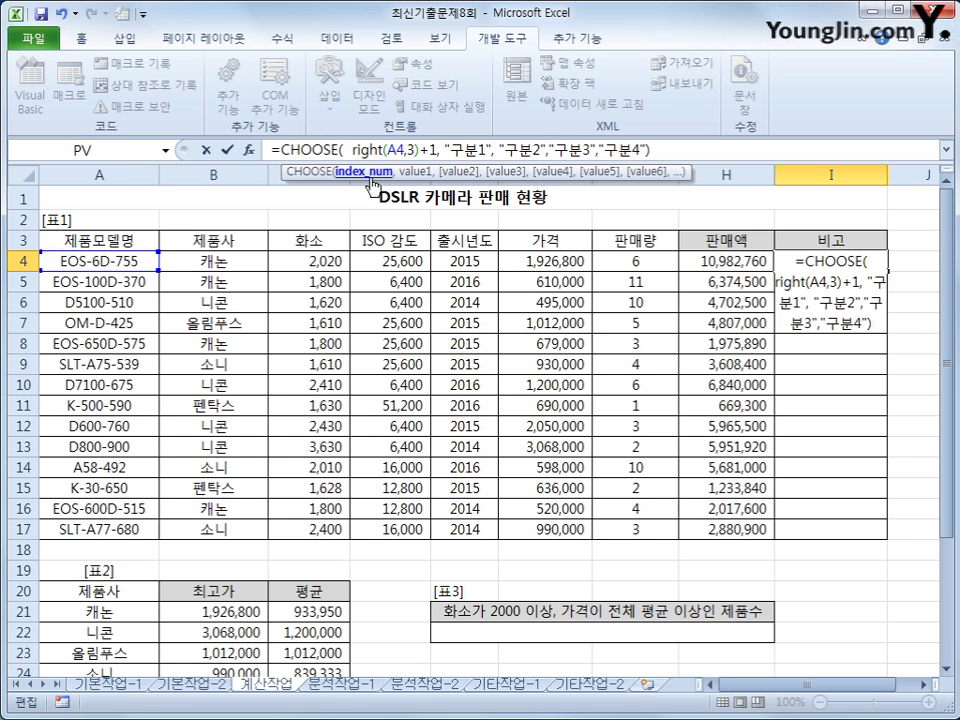
{"action": "type", "text": "mod("}
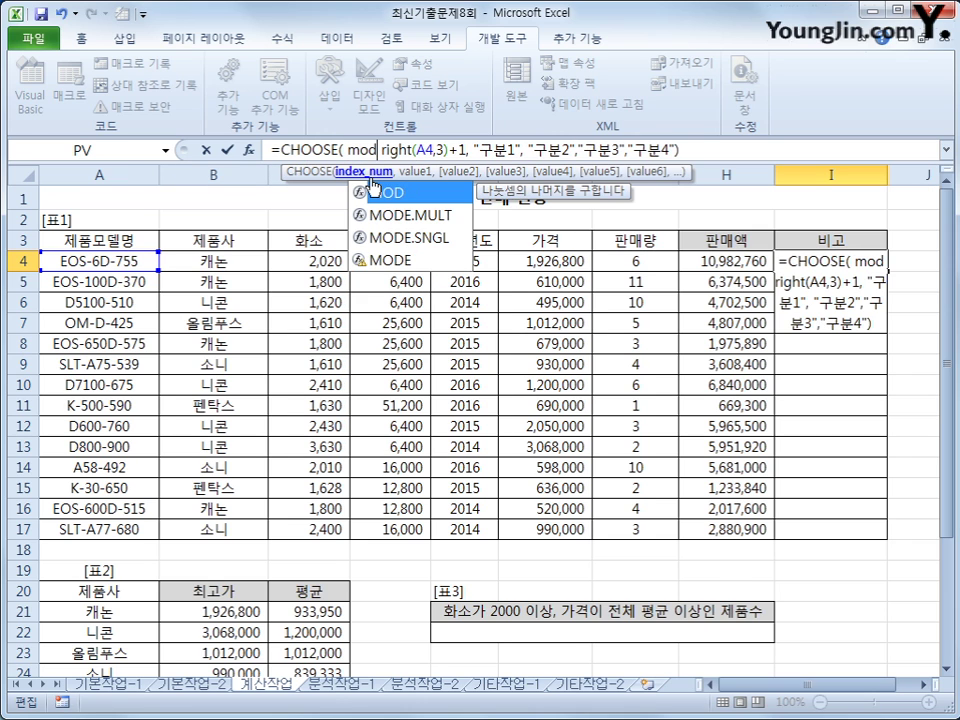
{"action": "key", "text": "Right"}
{"action": "key", "text": "Right"}
{"action": "key", "text": "Right"}
{"action": "key", "text": "Right"}
{"action": "key", "text": "Right"}
{"action": "key", "text": "Right"}
{"action": "key", "text": "Right"}
{"action": "key", "text": "Right"}
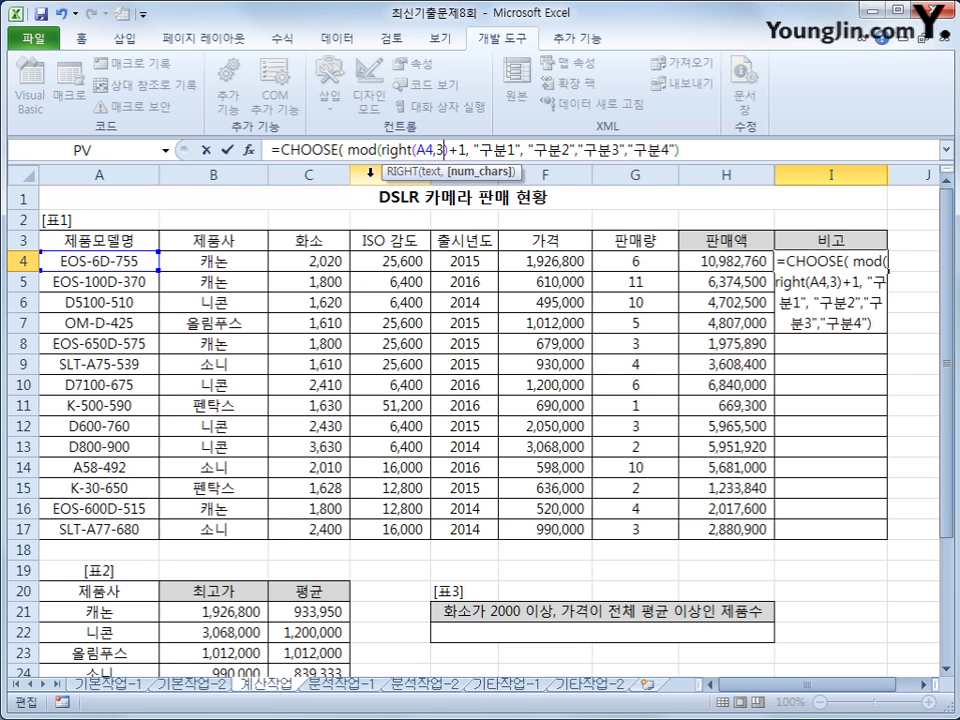
{"action": "key", "text": "Right"}
{"action": "key", "text": "Right"}
{"action": "key", "text": "Right"}
{"action": "type", "text": ","}
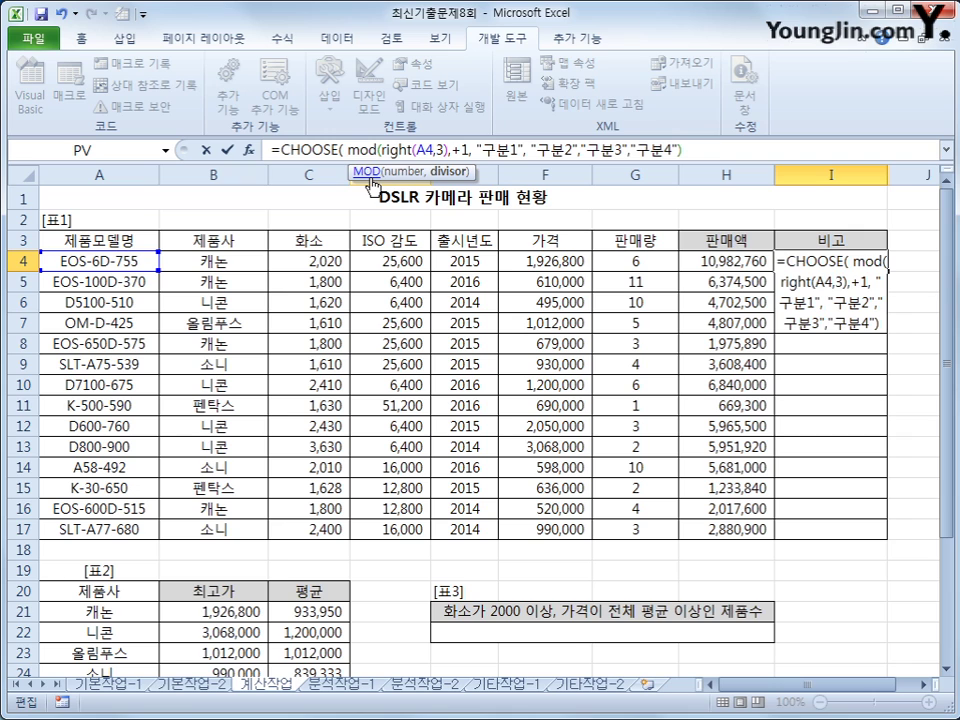
{"action": "type", "text": "4)"}
{"action": "key", "text": "Right"}
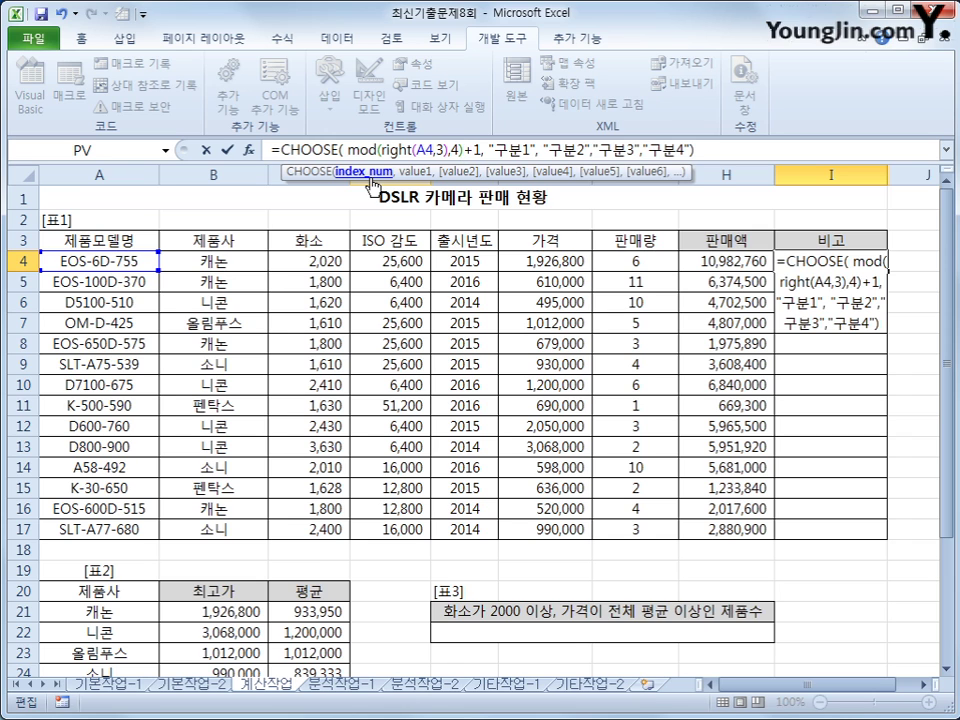
Wrap the MOD expression in the VALUE function, closing its parenthesis before the +1
{"action": "key", "text": "Left"}
{"action": "key", "text": "Left"}
{"action": "key", "text": "Left"}
{"action": "key", "text": "Left"}
{"action": "key", "text": "Left"}
{"action": "key", "text": "Left"}
{"action": "key", "text": "Left"}
{"action": "key", "text": "Left"}
{"action": "key", "text": "Left"}
{"action": "key", "text": "Left"}
{"action": "key", "text": "Left"}
{"action": "key", "text": "Left"}
{"action": "key", "text": "Left"}
{"action": "key", "text": "Left"}
{"action": "key", "text": "Left"}
{"action": "key", "text": "Left"}
{"action": "key", "text": "Left"}
{"action": "key", "text": "Left"}
{"action": "key", "text": "Left"}
{"action": "type", "text": "v"}
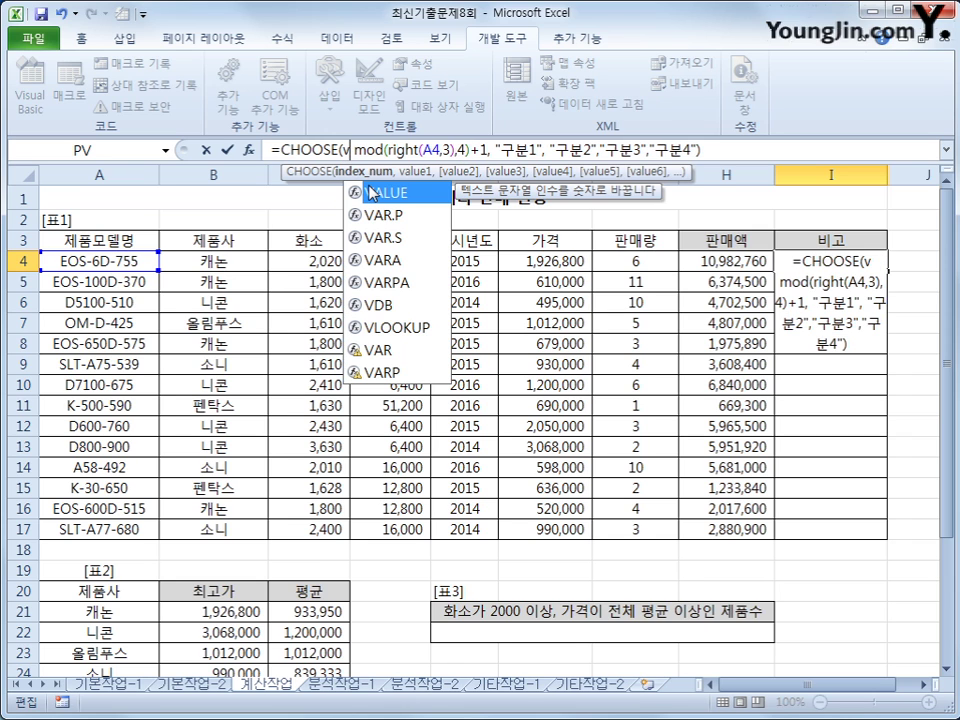
{"action": "double_click", "coordinate": [372, 192]}
{"action": "key", "text": "Delete"}
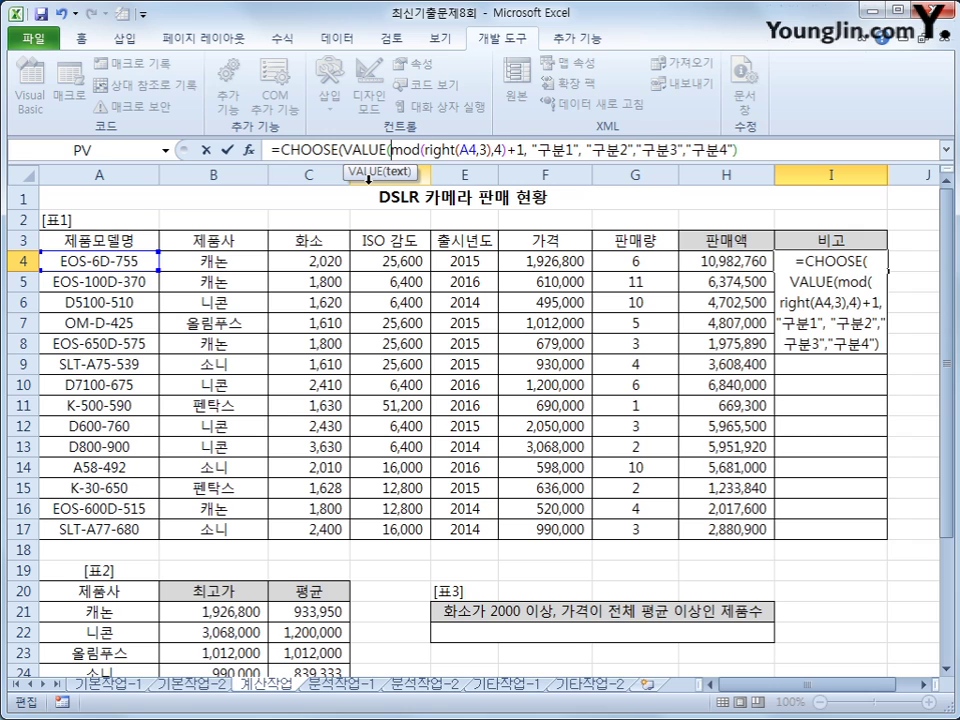
{"action": "left_click", "coordinate": [508, 149]}
{"action": "type", "text": ")"}
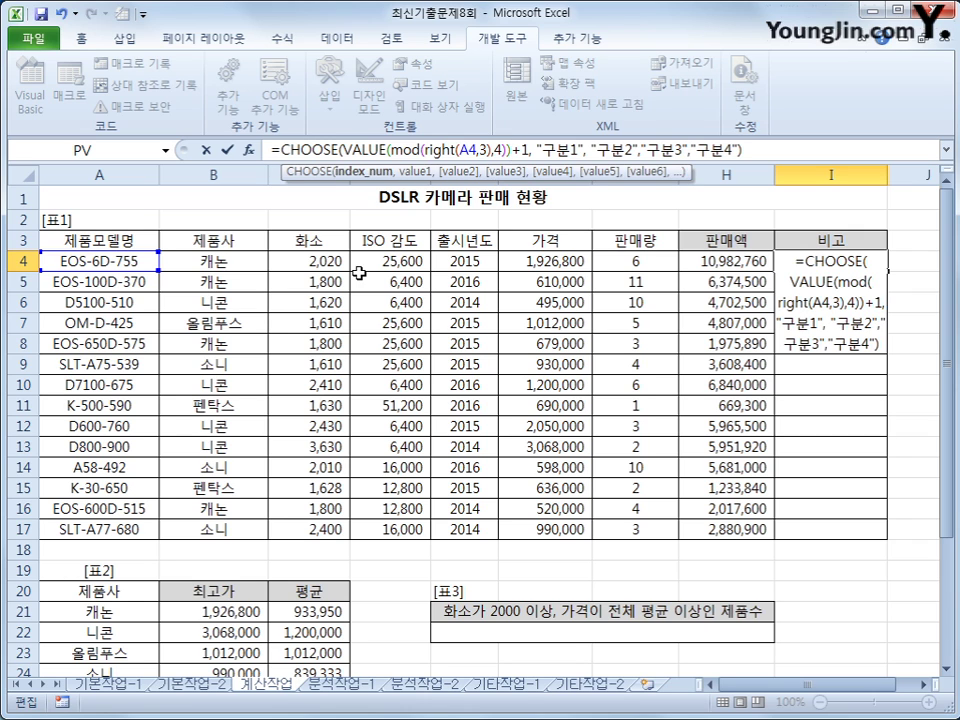
Enter the completed CHOOSE formula in I4 and fill it down the 비고 column to I17
{"action": "left_click_drag", "start_coordinate": [512, 150], "coordinate": [347, 150]}
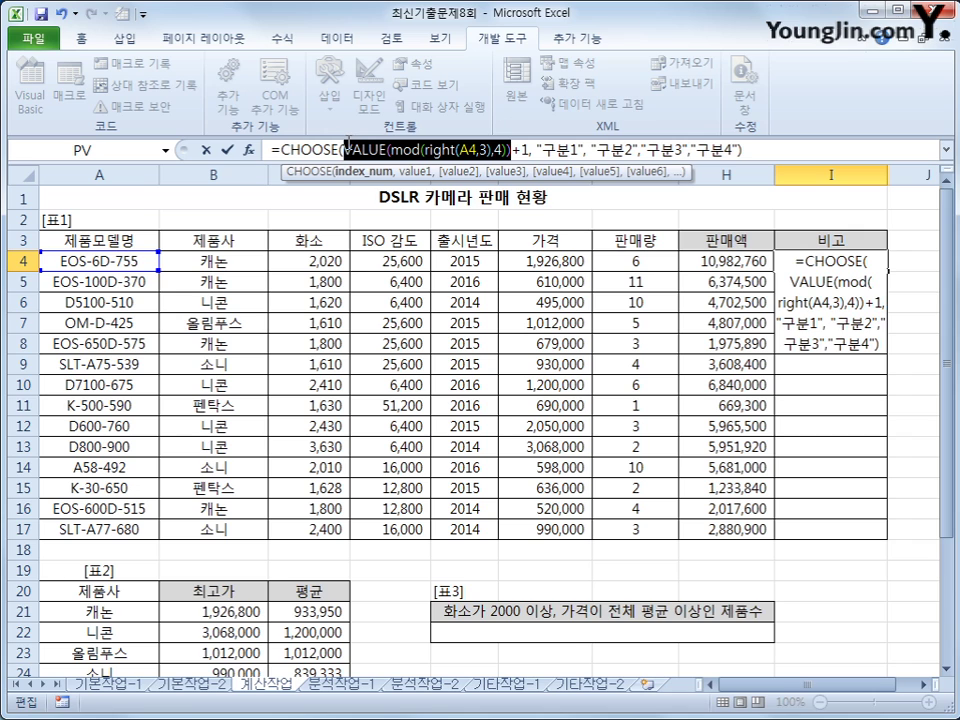
{"action": "left_click", "coordinate": [489, 150]}
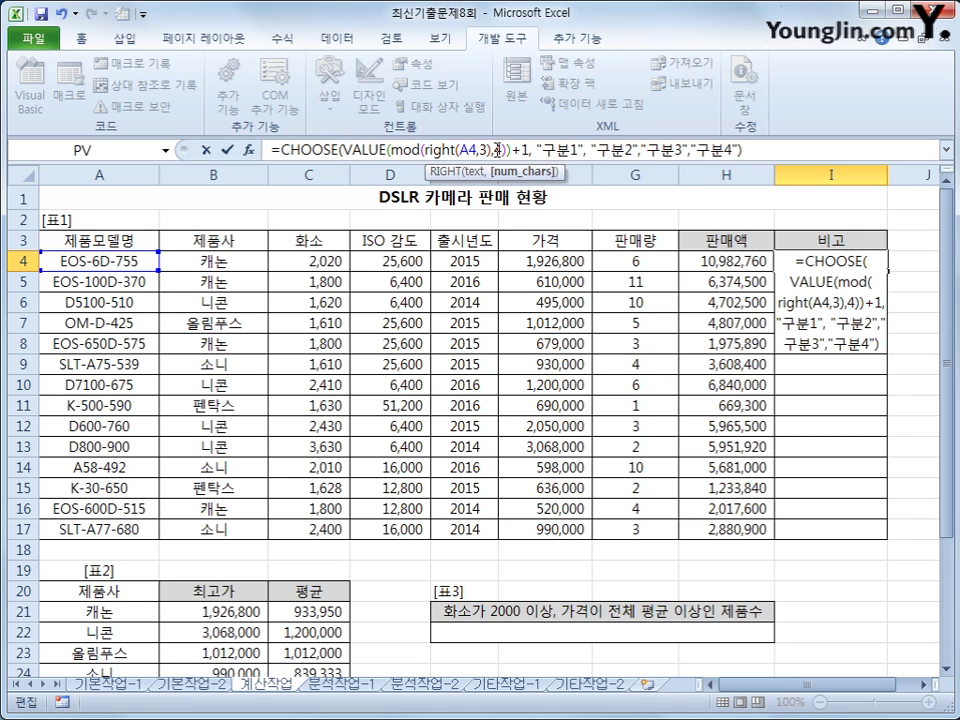
{"action": "type", "text": ")"}
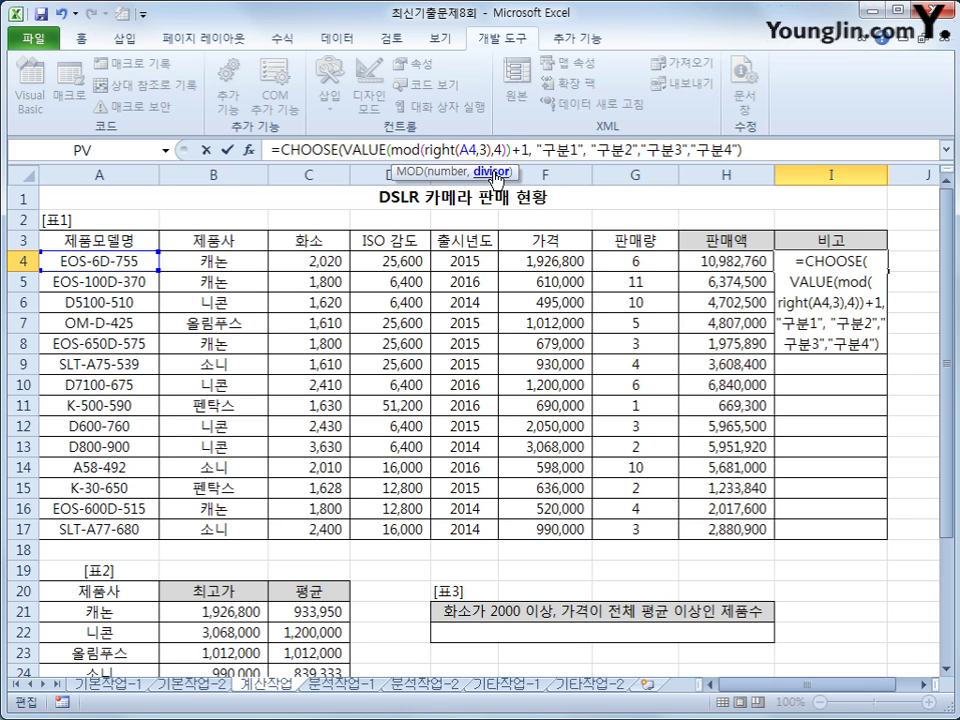
{"action": "left_click", "coordinate": [387, 150]}
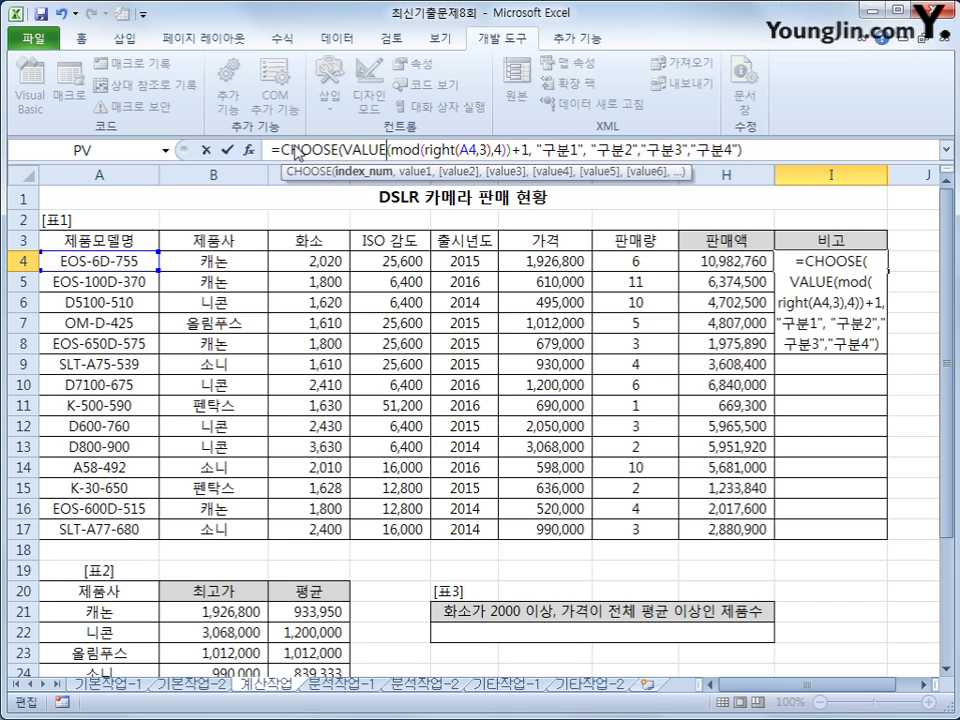
{"action": "double_click", "coordinate": [527, 150]}
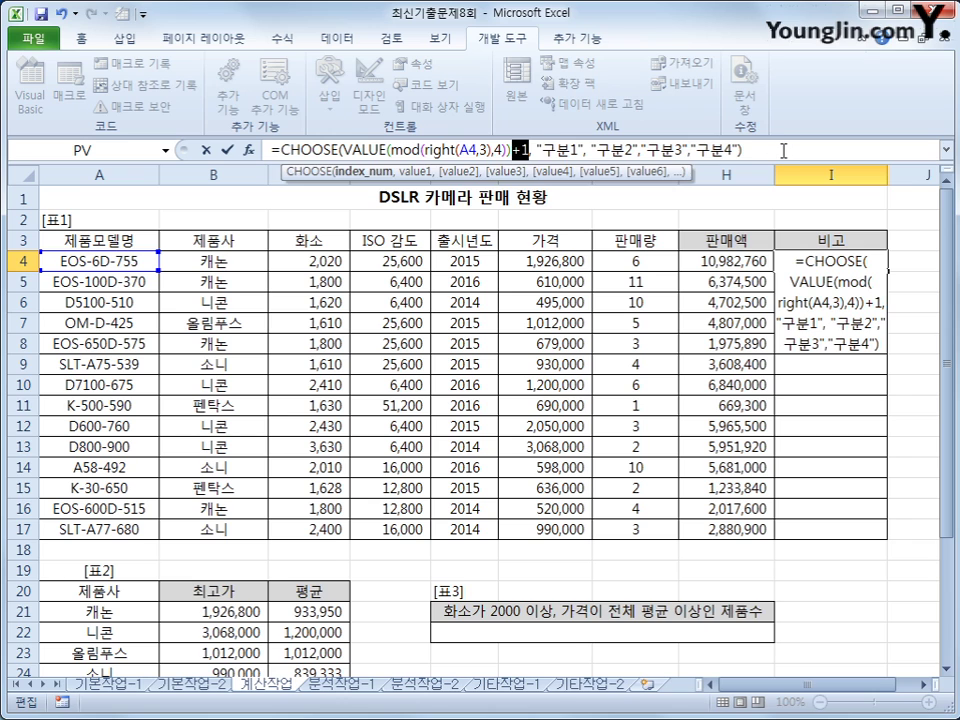
{"action": "left_click", "coordinate": [778, 151]}
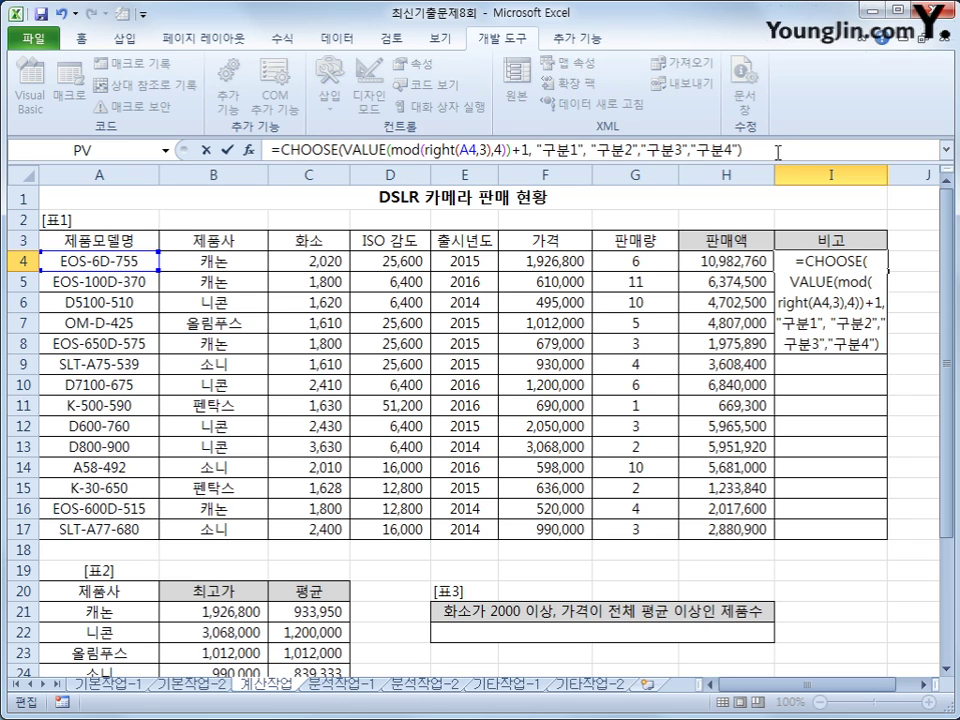
{"action": "key", "text": "Return"}
{"action": "left_click", "coordinate": [831, 259]}
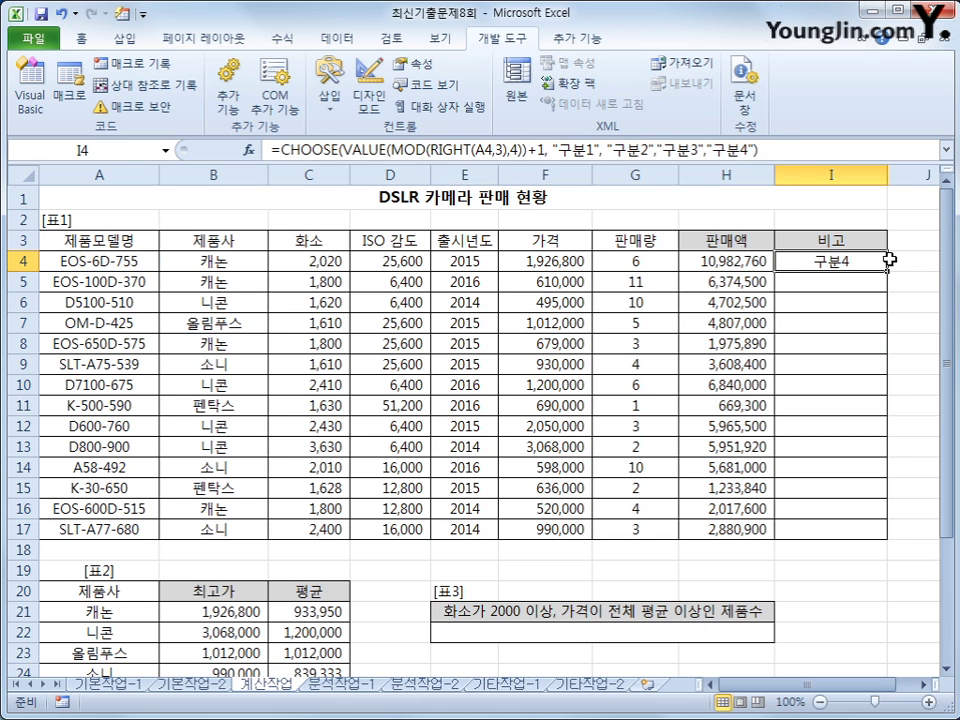
{"action": "left_click_drag", "start_coordinate": [885, 272], "coordinate": [864, 530]}
{"action": "left_click", "coordinate": [864, 530]}
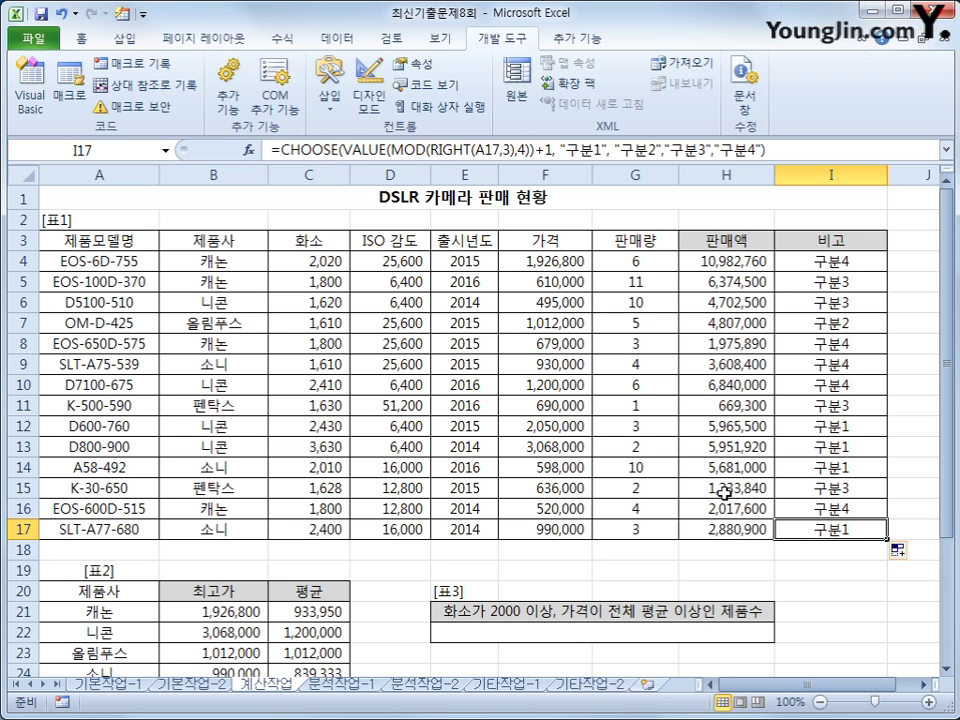
Remove the extra spaces before "구분1" and "구분2" in the CHOOSE formula of I17 and enter the edited formula
{"action": "left_click", "coordinate": [611, 149]}
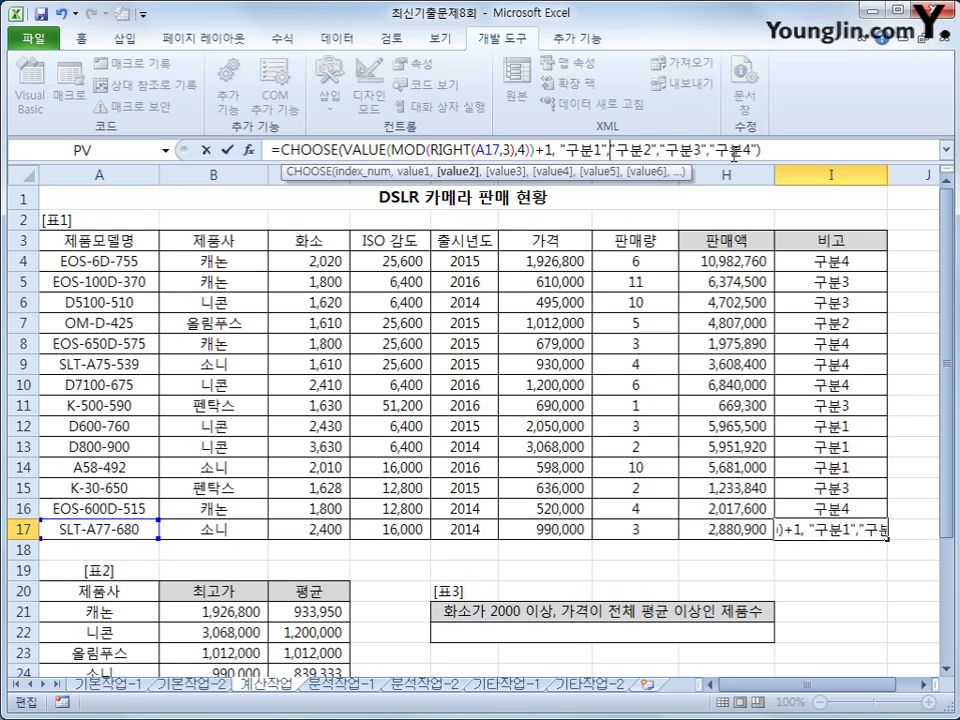
{"action": "key", "text": "Left"}
{"action": "key", "text": "Left"}
{"action": "key", "text": "Left"}
{"action": "key", "text": "Left"}
{"action": "key", "text": "Left"}
{"action": "key", "text": "Left"}
{"action": "key", "text": "BackSpace"}
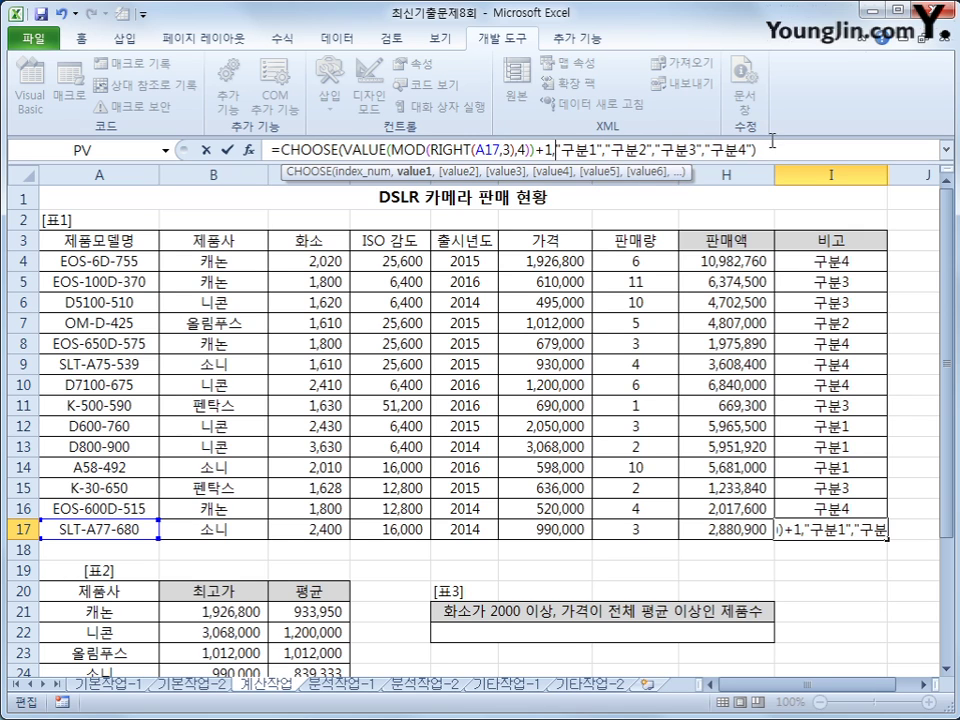
{"action": "key", "text": "BackSpace"}
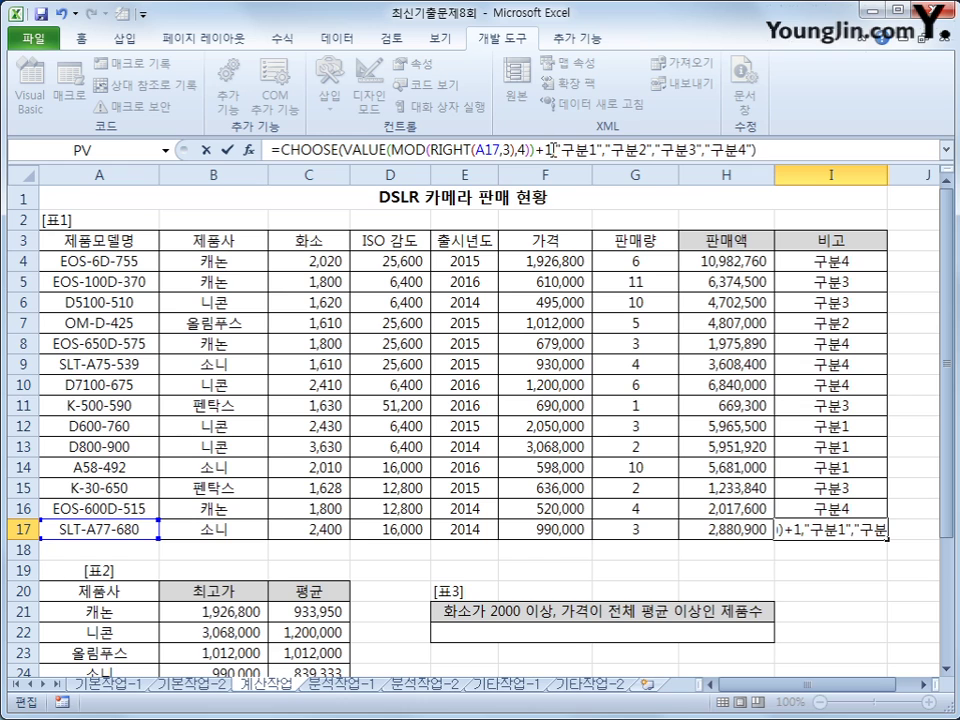
{"action": "type", "text": ","}
{"action": "left_click_drag", "start_coordinate": [533, 150], "coordinate": [755, 150]}
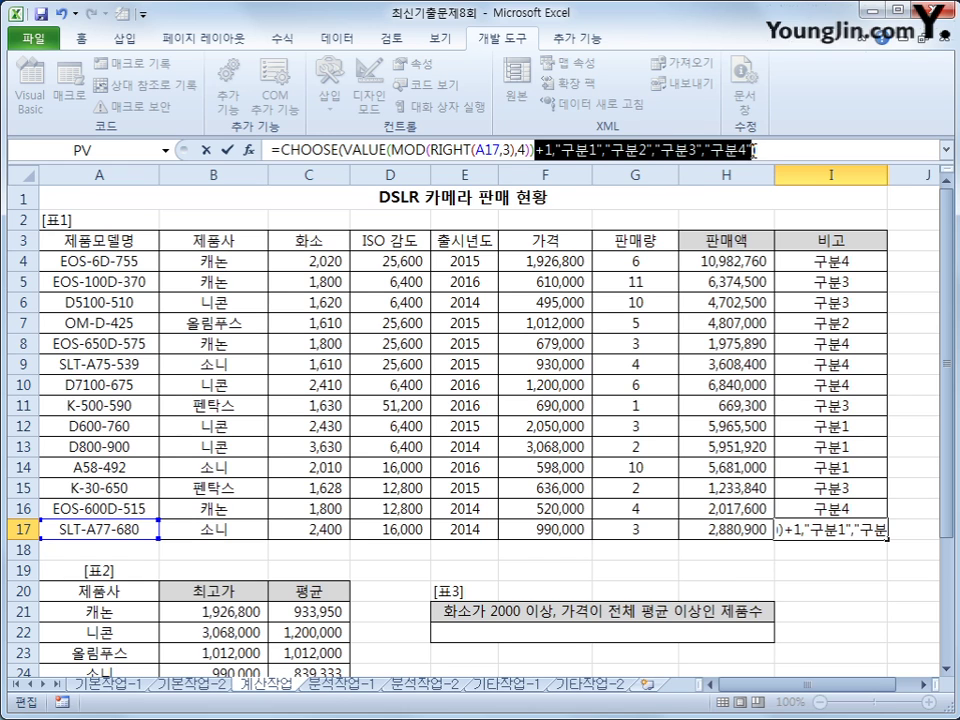
{"action": "key", "text": "Right"}
{"action": "key", "text": "Return"}
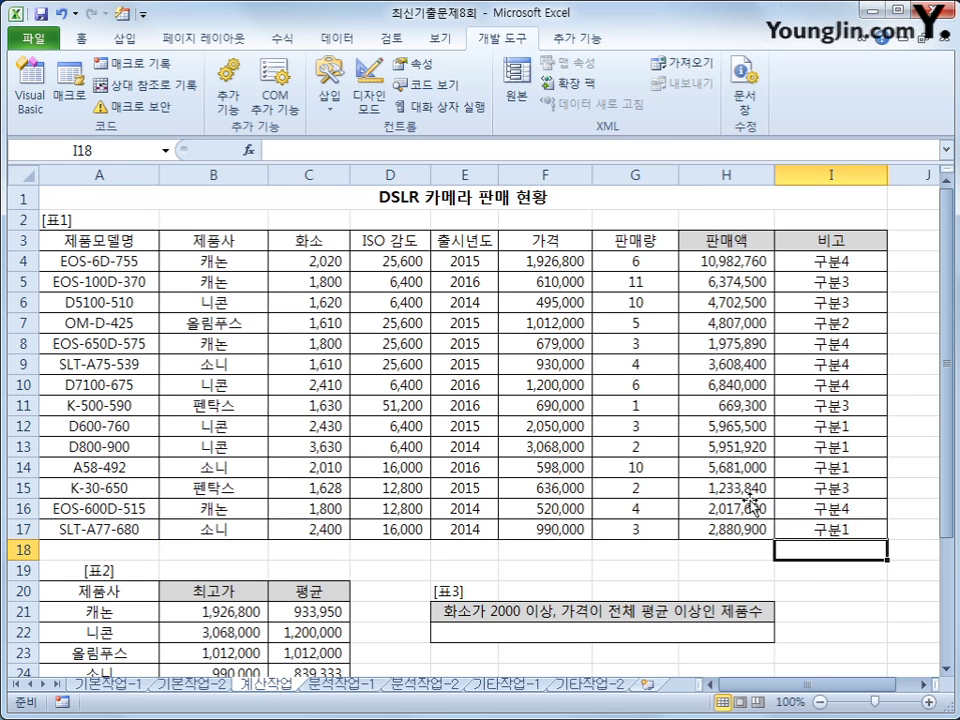
Fill the cleaned-up CHOOSE formula from I17 upward through the 비고 column to I4
{"action": "left_click", "coordinate": [836, 260]}
{"action": "left_click", "coordinate": [836, 530]}
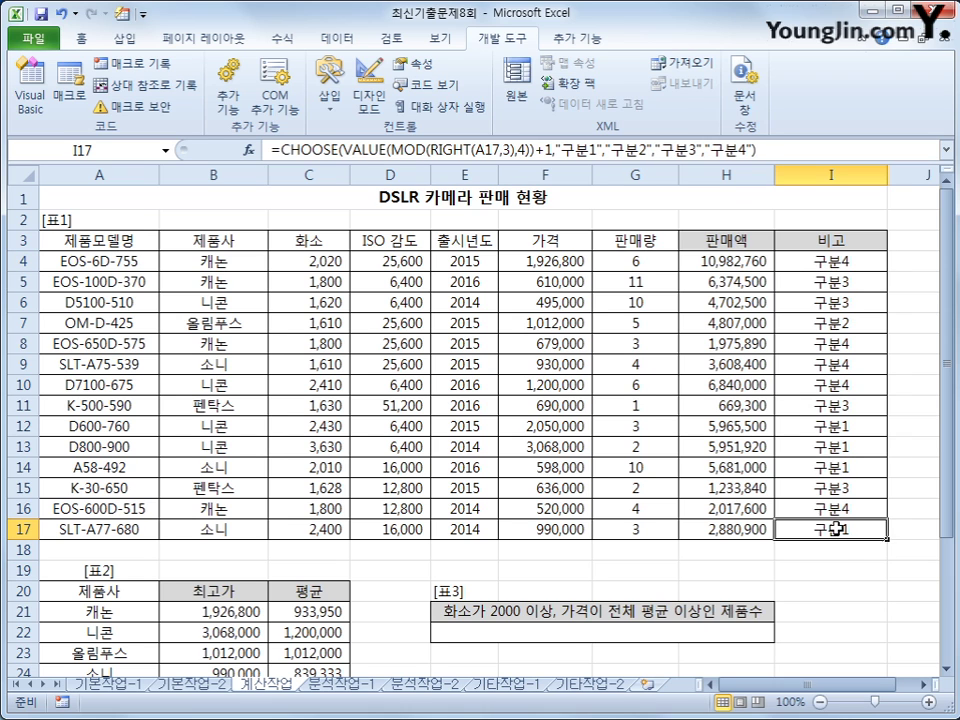
{"action": "left_click_drag", "start_coordinate": [887, 538], "coordinate": [872, 260]}
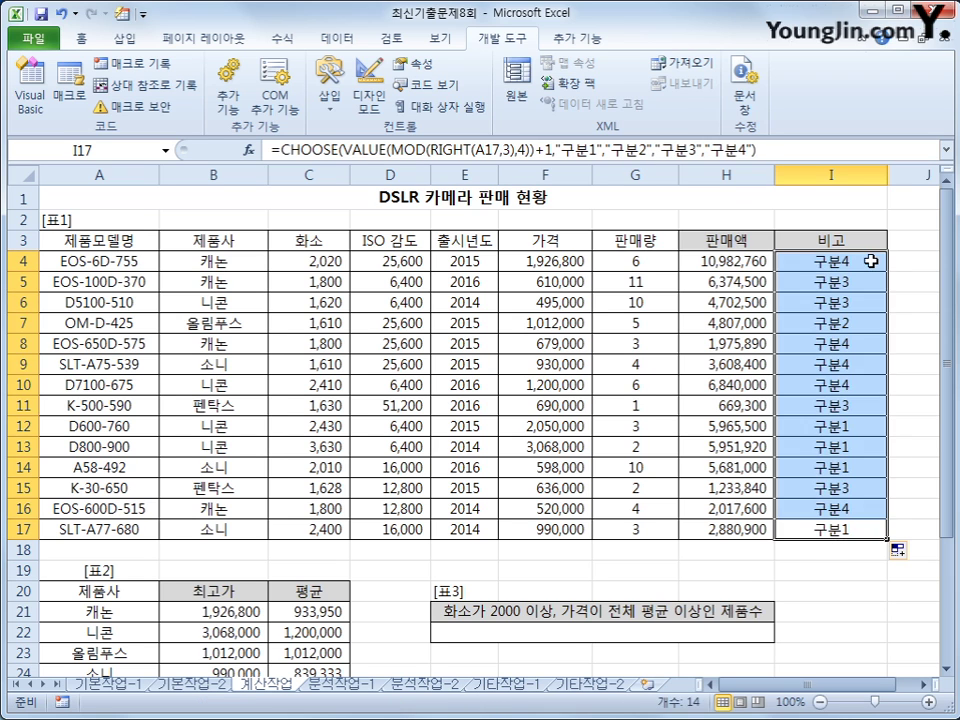
{"action": "left_click", "coordinate": [872, 260]}
Select the empty result cell E22 in 표3 for the product count formula
{"action": "left_click", "coordinate": [469, 628]}
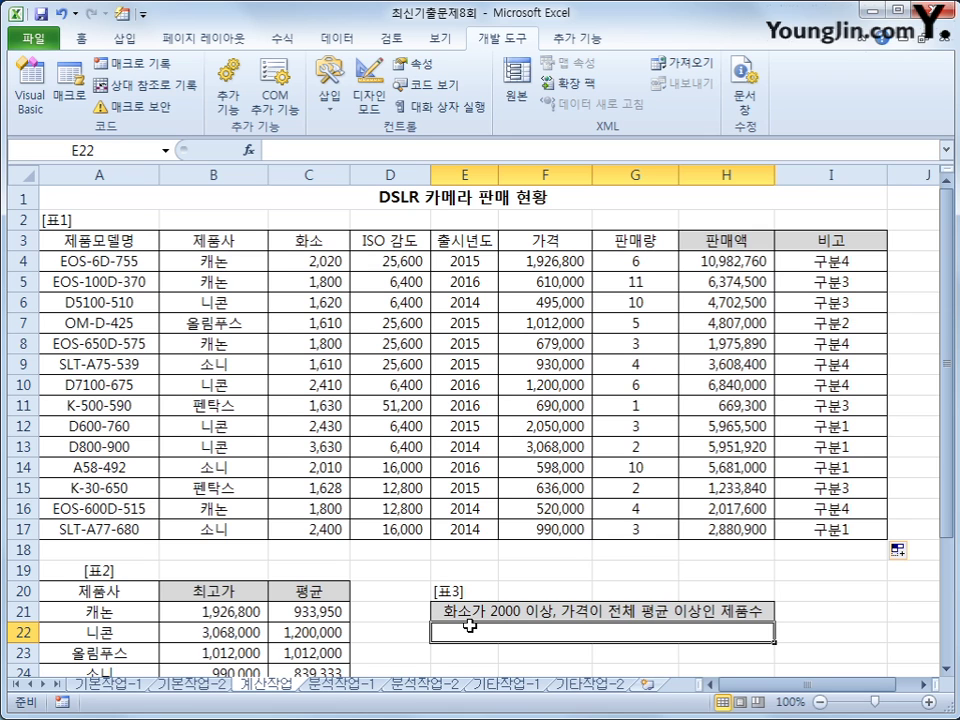
Enter the criteria header 화소 in cell E24 and the condition >=2000 in E25, below table [표3]
{"action": "scroll", "coordinate": [469, 626], "scroll_direction": "down", "scroll_amount": 2}
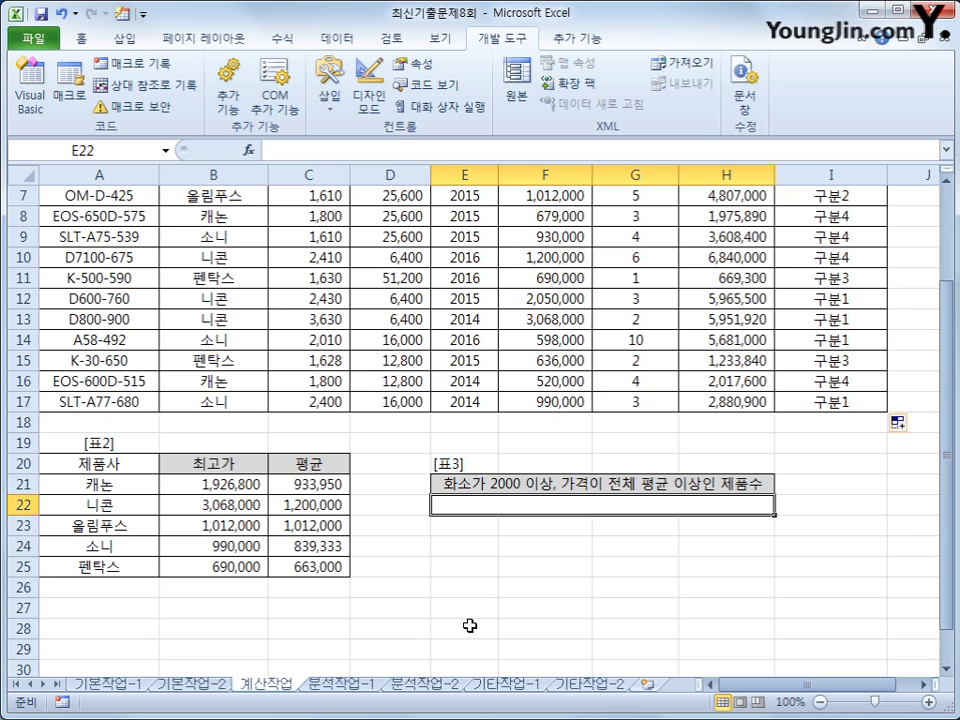
{"action": "left_click", "coordinate": [465, 538]}
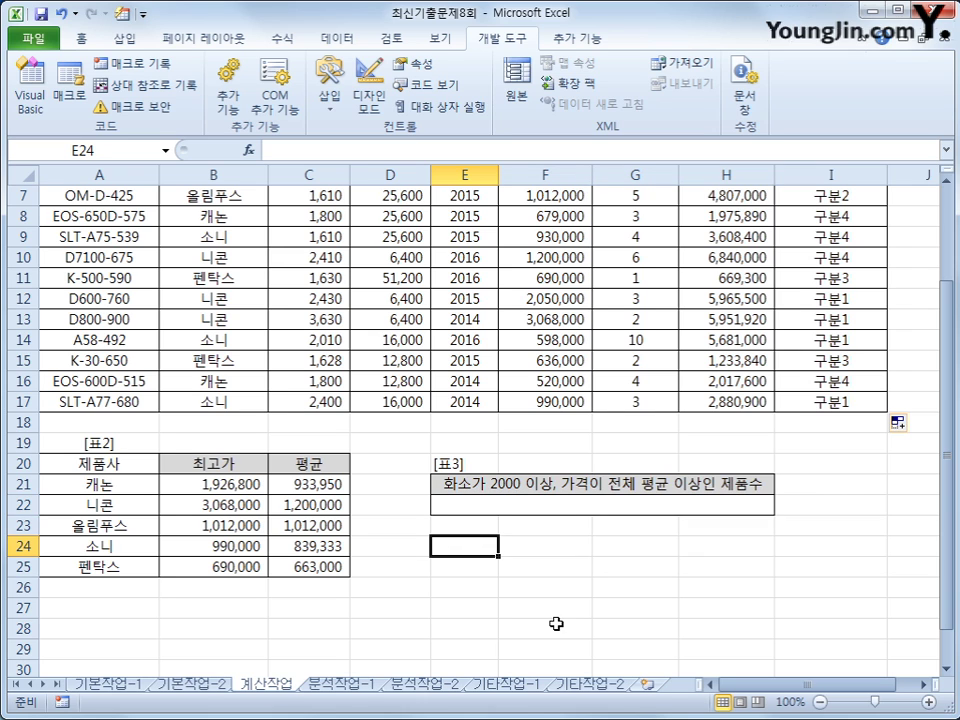
{"action": "type", "text": "ghk"}
{"action": "key", "text": "BackSpace"}
{"action": "key", "text": "BackSpace"}
{"action": "key", "text": "BackSpace"}
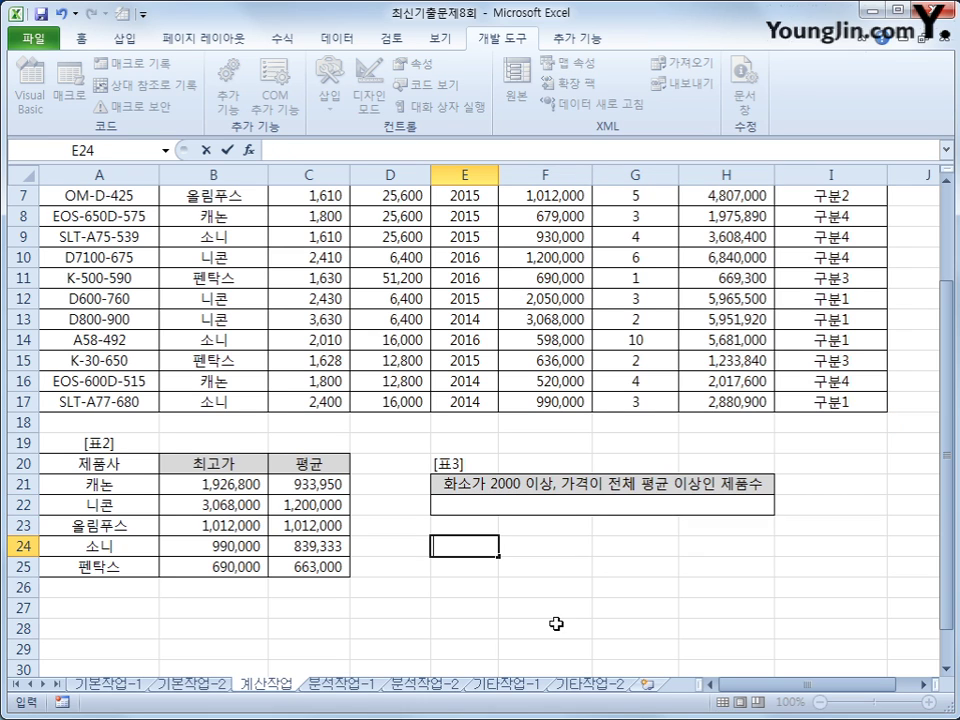
{"action": "key", "text": "Hangul"}
{"action": "type", "text": "화소"}
{"action": "key", "text": "Return"}
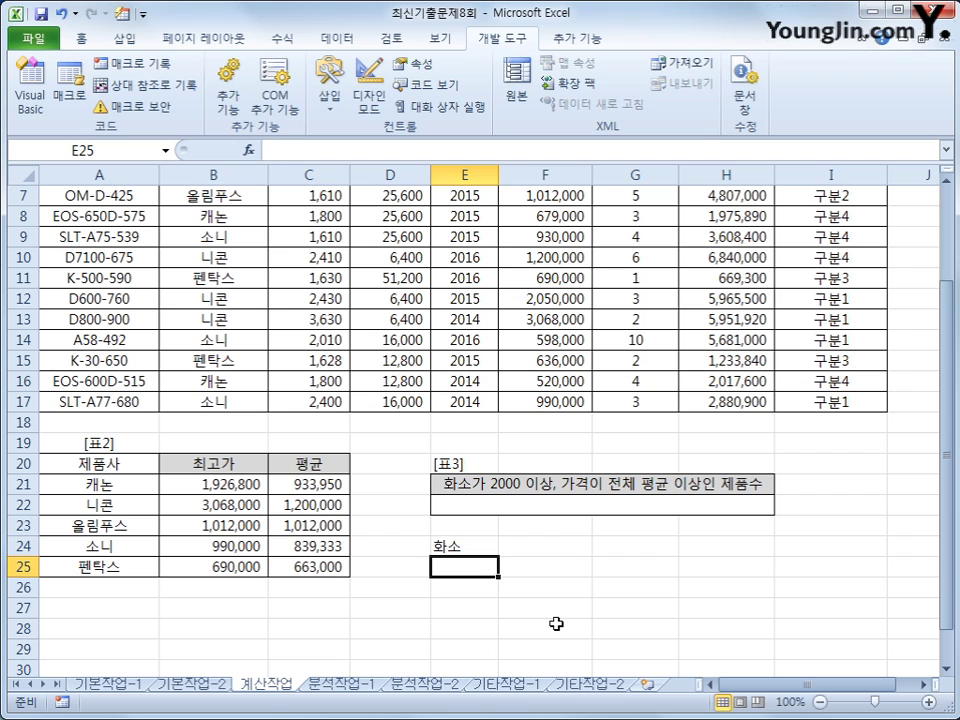
{"action": "type", "text": ">=2000"}
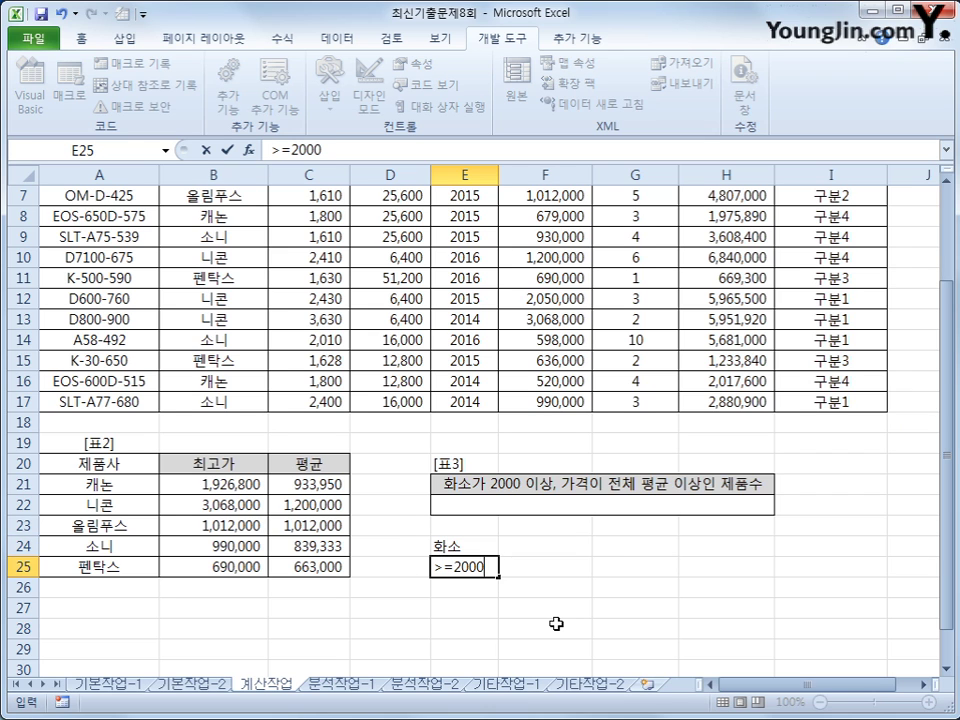
{"action": "key", "text": "Return"}
{"action": "key", "text": "Up"}
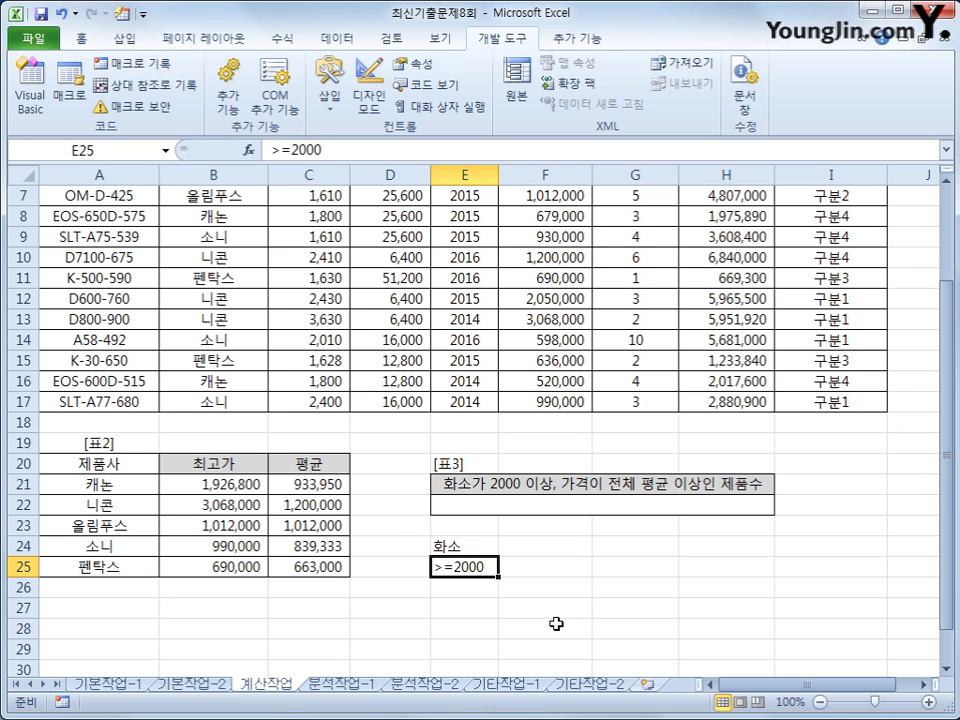
Enter the criteria header 평균 in cell F24, next to the 화소 header
{"action": "key", "text": "Up"}
{"action": "key", "text": "Right"}
{"action": "type", "text": "평균"}
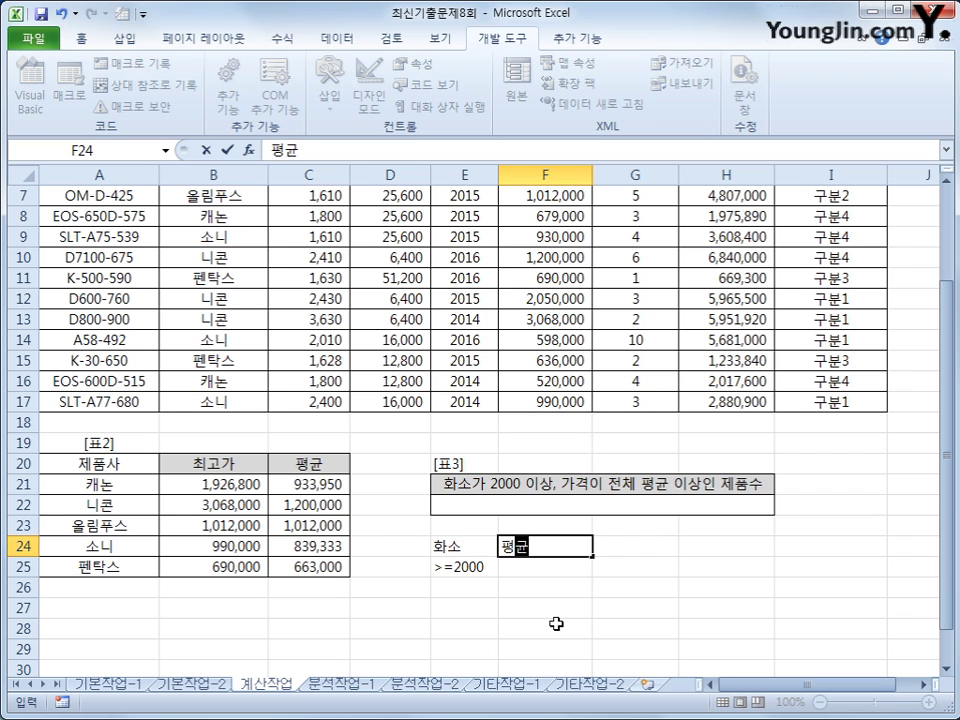
{"action": "key", "text": "Return"}
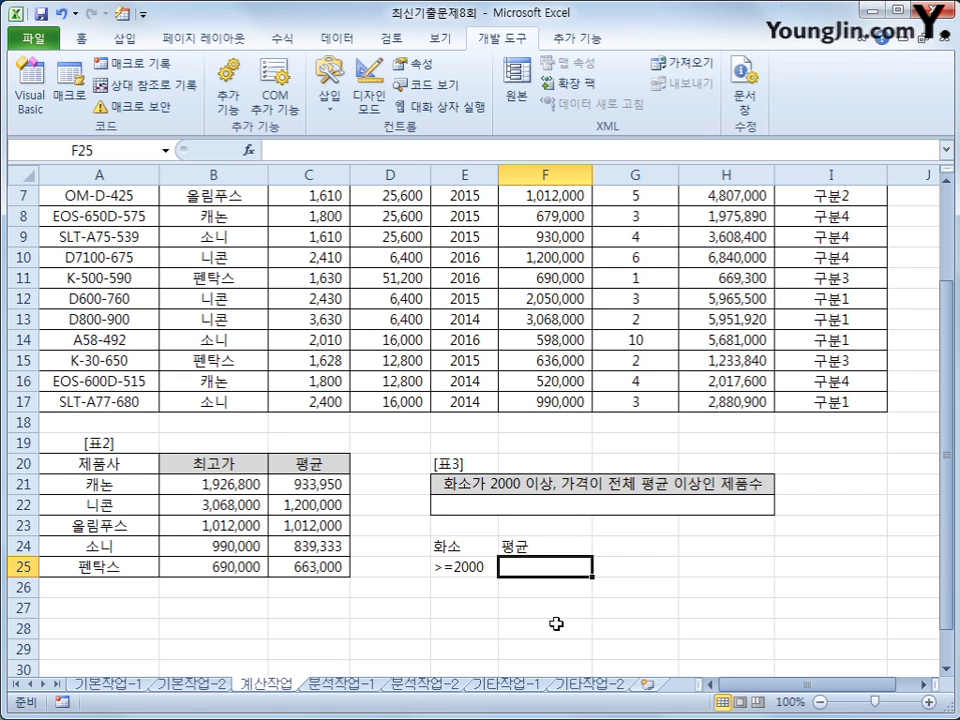
Enter the condition formula =F4>=AVERAGE($F$4:$F$17) in cell F25
{"action": "type", "text": "="}
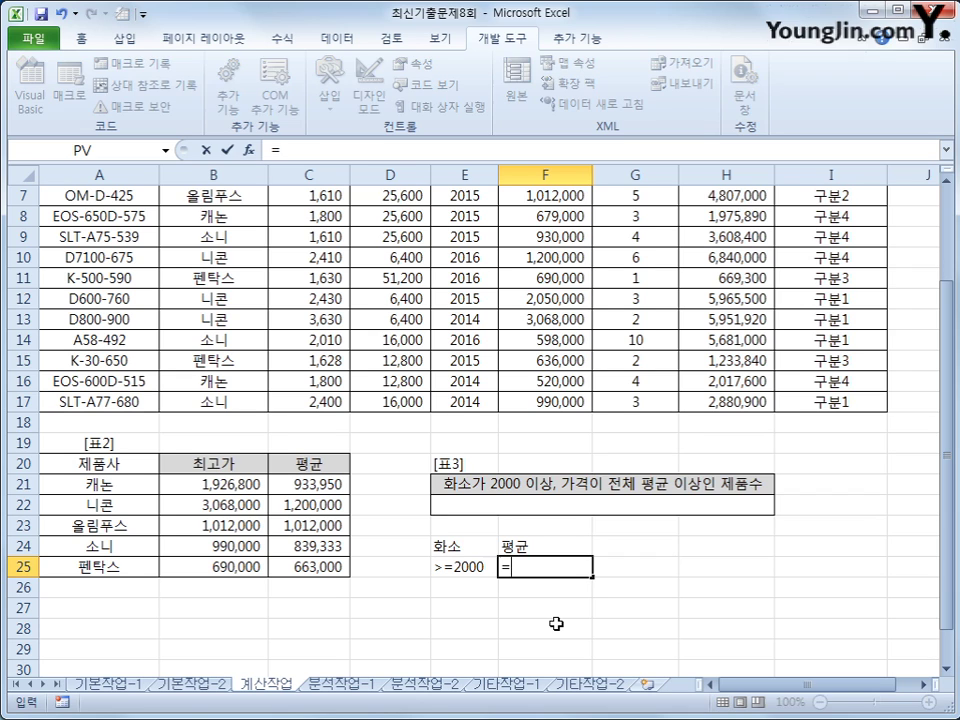
{"action": "scroll", "coordinate": [556, 620], "scroll_direction": "up", "scroll_amount": 2}
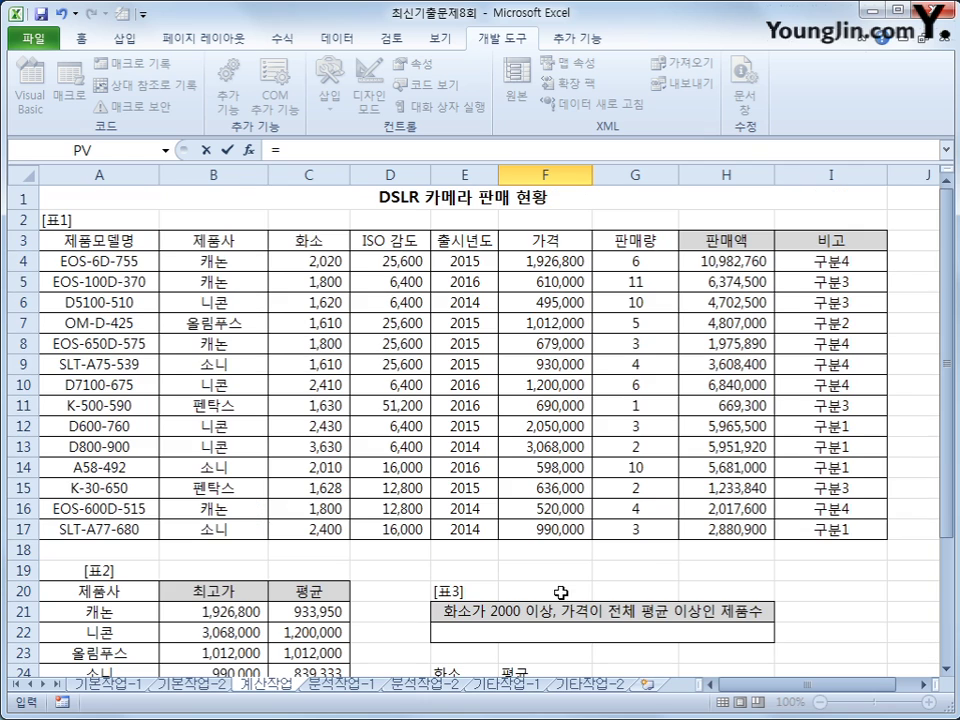
{"action": "left_click", "coordinate": [560, 262]}
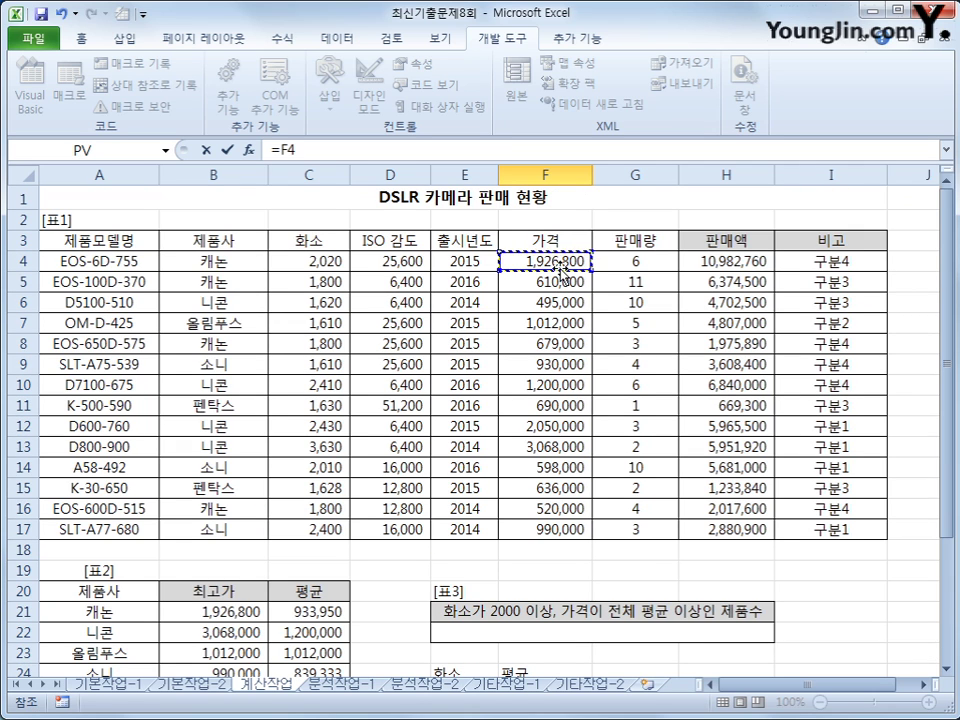
{"action": "type", "text": ">=aver"}
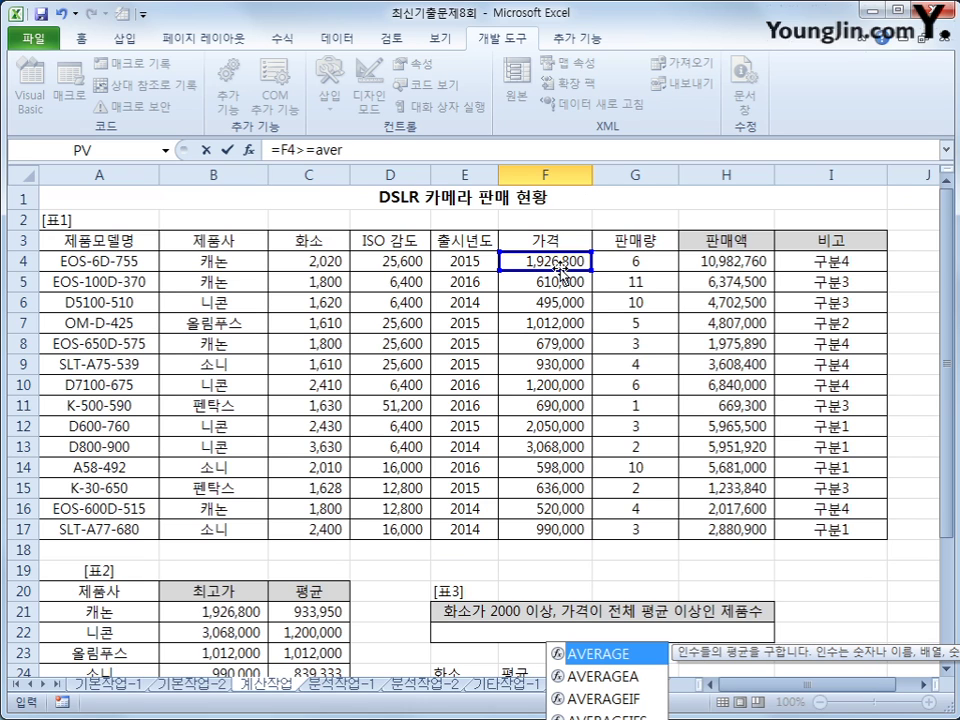
{"action": "key", "text": "Tab"}
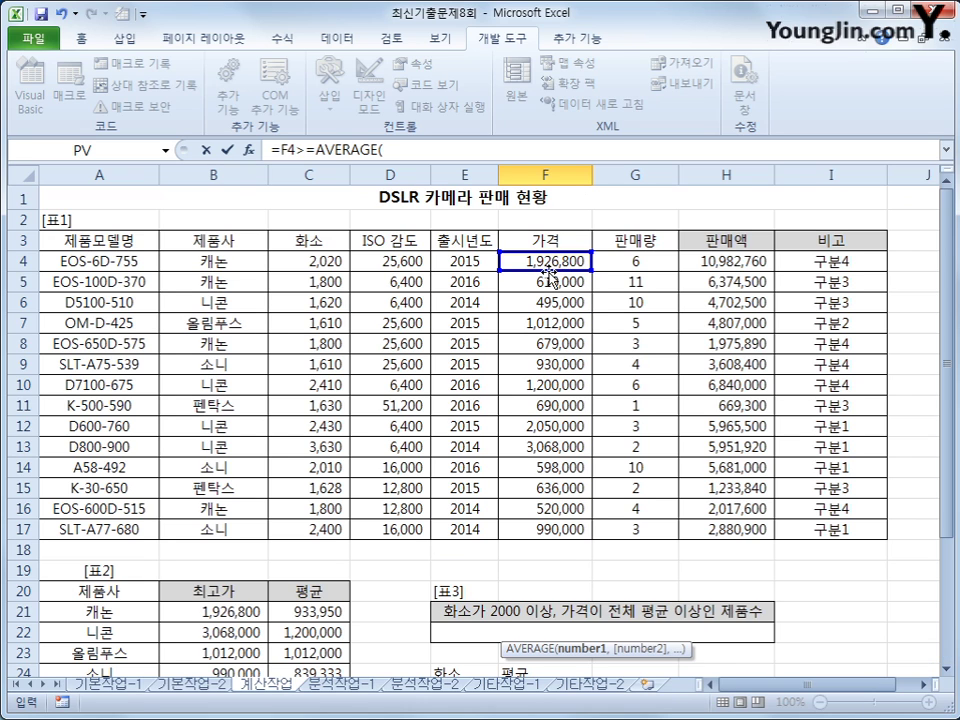
{"action": "left_click_drag", "start_coordinate": [555, 268], "coordinate": [563, 522]}
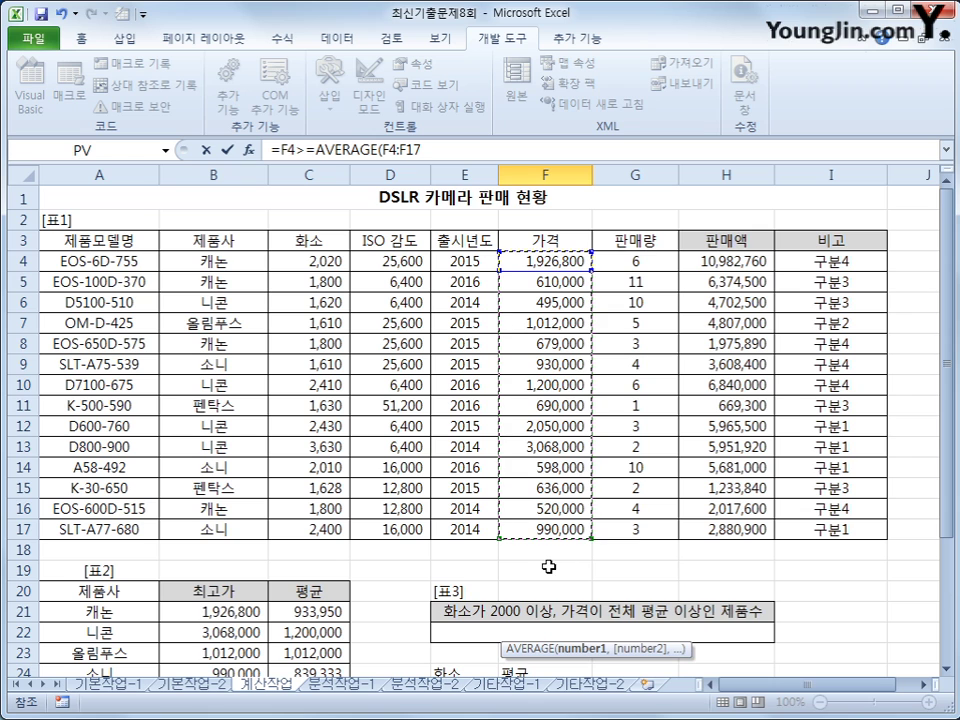
{"action": "key", "text": "F4"}
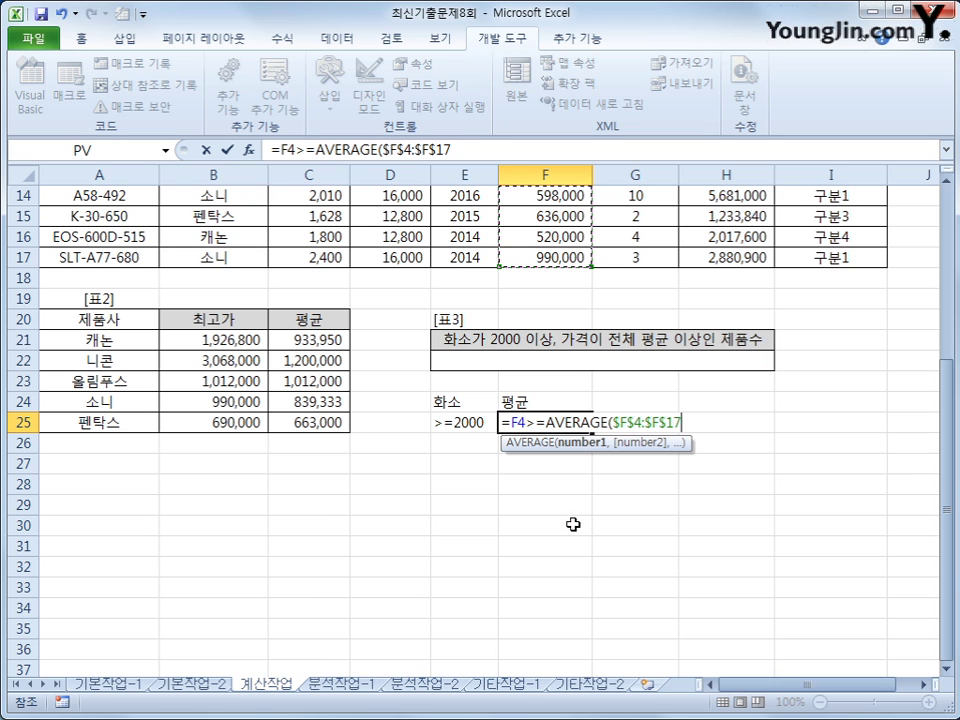
{"action": "type", "text": ")"}
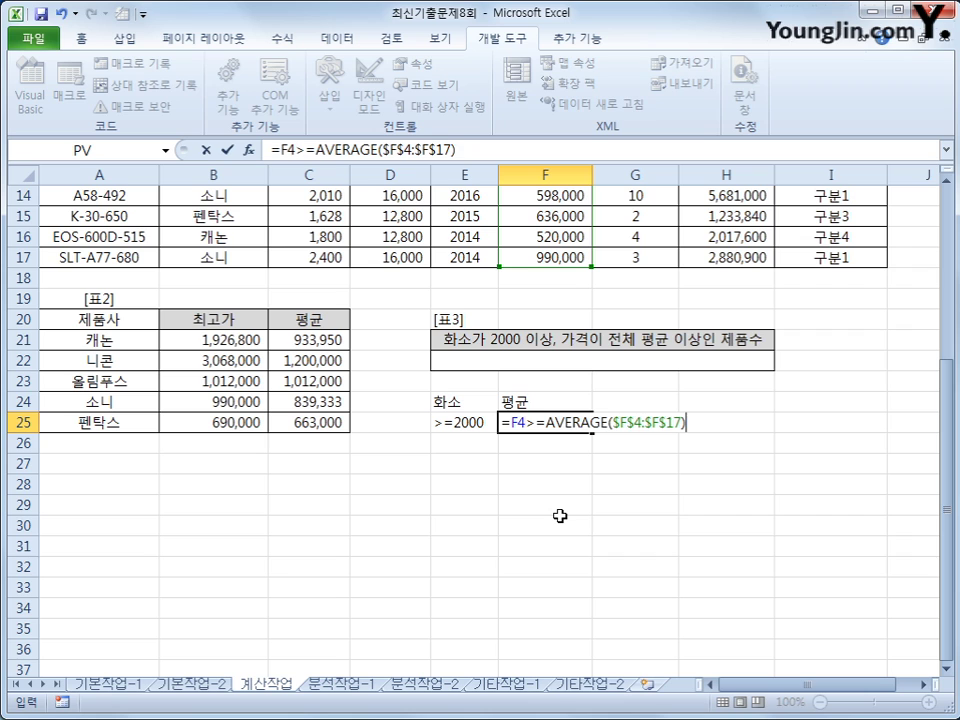
{"action": "key", "text": "Return"}
{"action": "key", "text": "Up"}
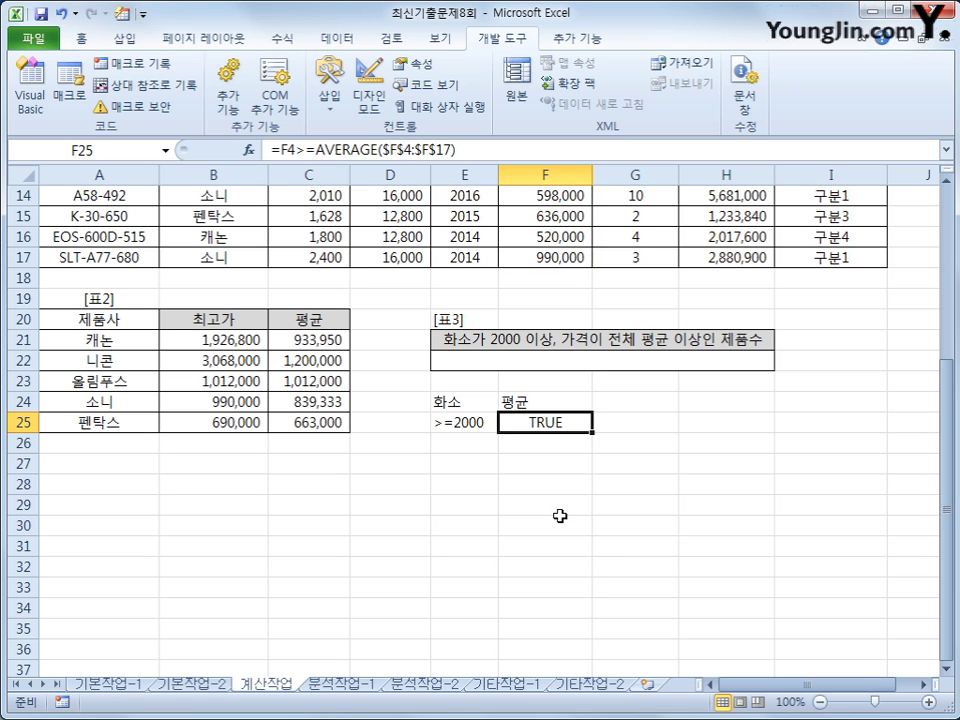
Insert the DCOUNTA function from the database category in the merged result cell E22 of [표3]
{"action": "left_click_drag", "start_coordinate": [480, 404], "coordinate": [508, 428]}
{"action": "left_click", "coordinate": [518, 360]}
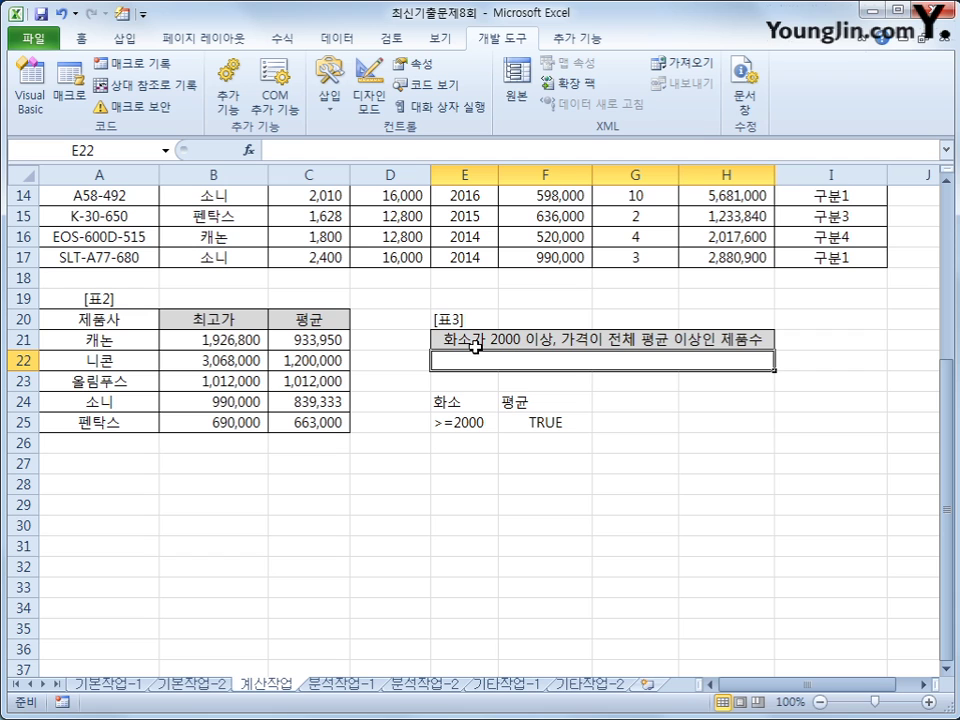
{"action": "left_click", "coordinate": [250, 149]}
{"action": "left_click", "coordinate": [445, 382]}
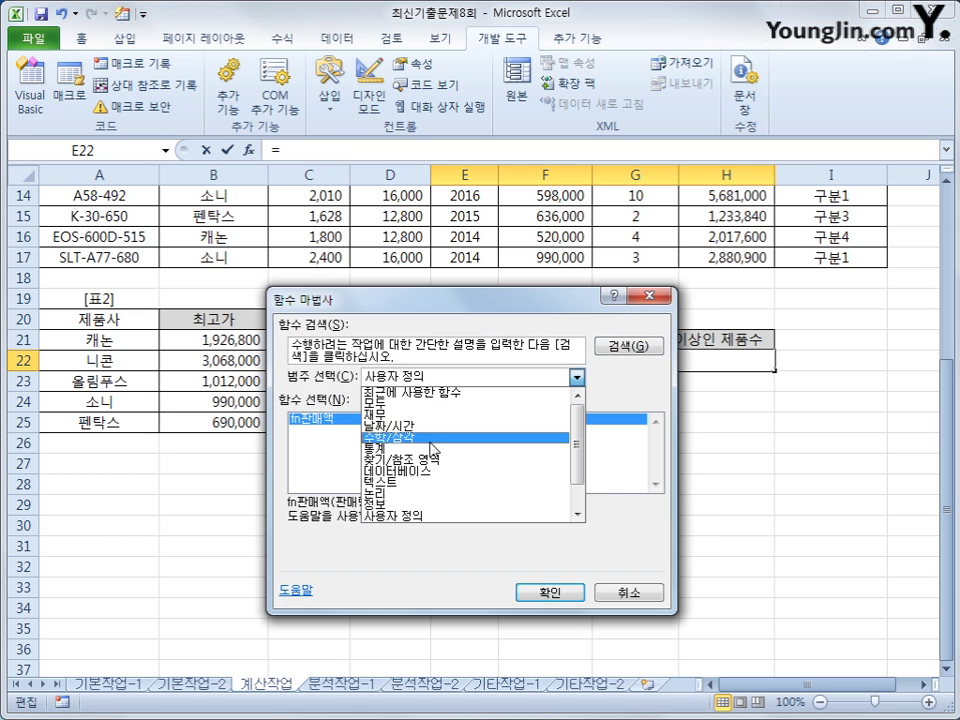
{"action": "left_click", "coordinate": [430, 471]}
{"action": "left_click", "coordinate": [345, 442]}
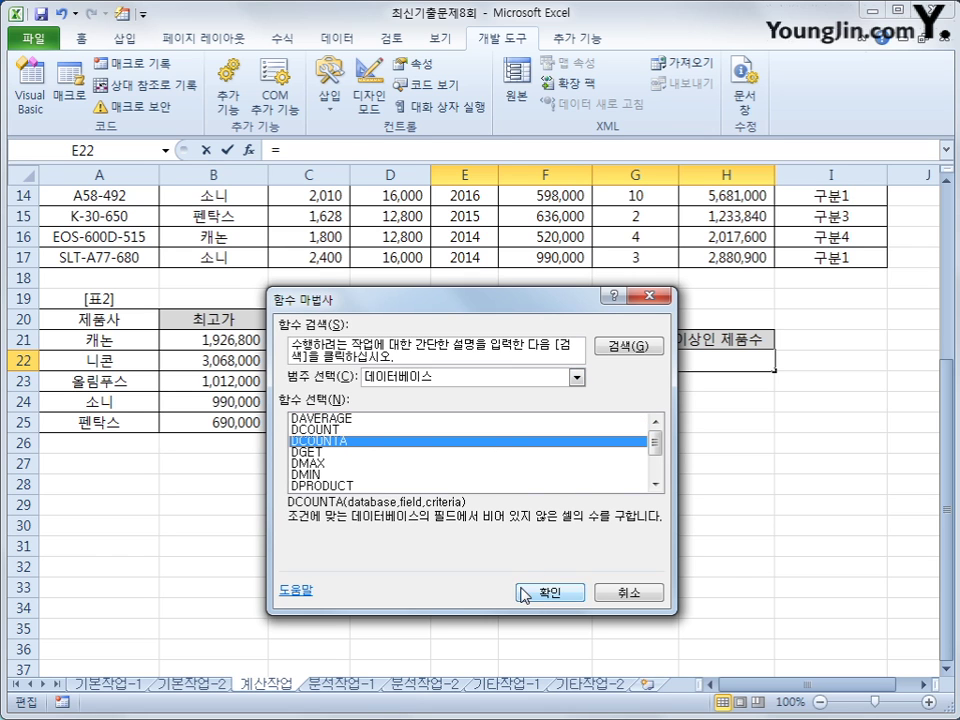
{"action": "left_click", "coordinate": [550, 592]}
Set the DCOUNTA arguments to database A3:I17, field C3 and criteria E24:F25, and accept the formula
{"action": "scroll", "coordinate": [290, 385], "scroll_direction": "up", "scroll_amount": 3}
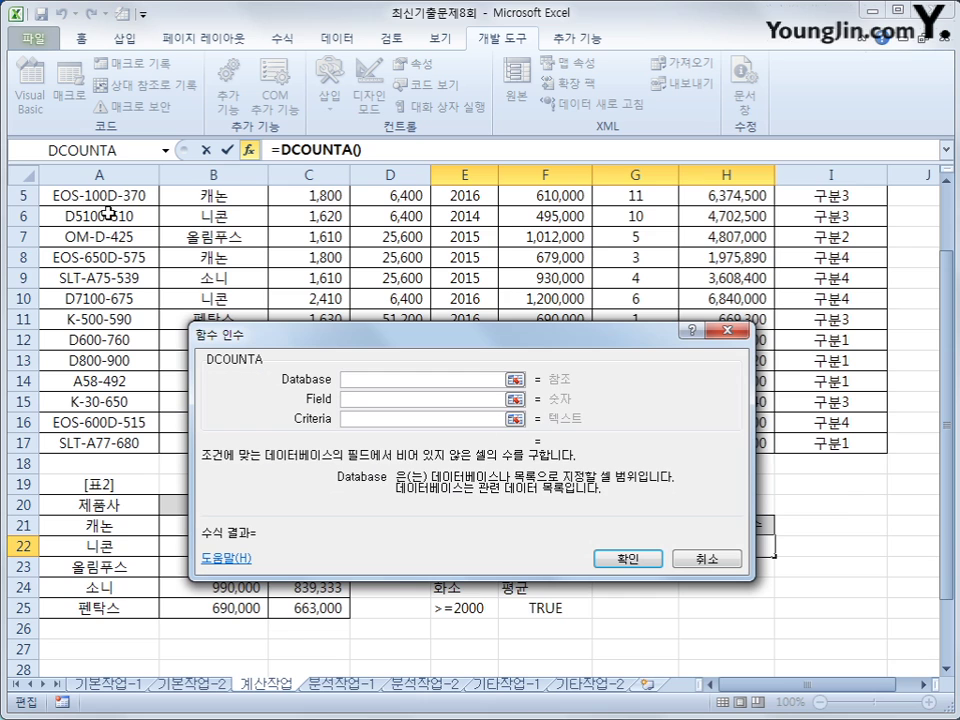
{"action": "scroll", "coordinate": [140, 290], "scroll_direction": "up", "scroll_amount": 2}
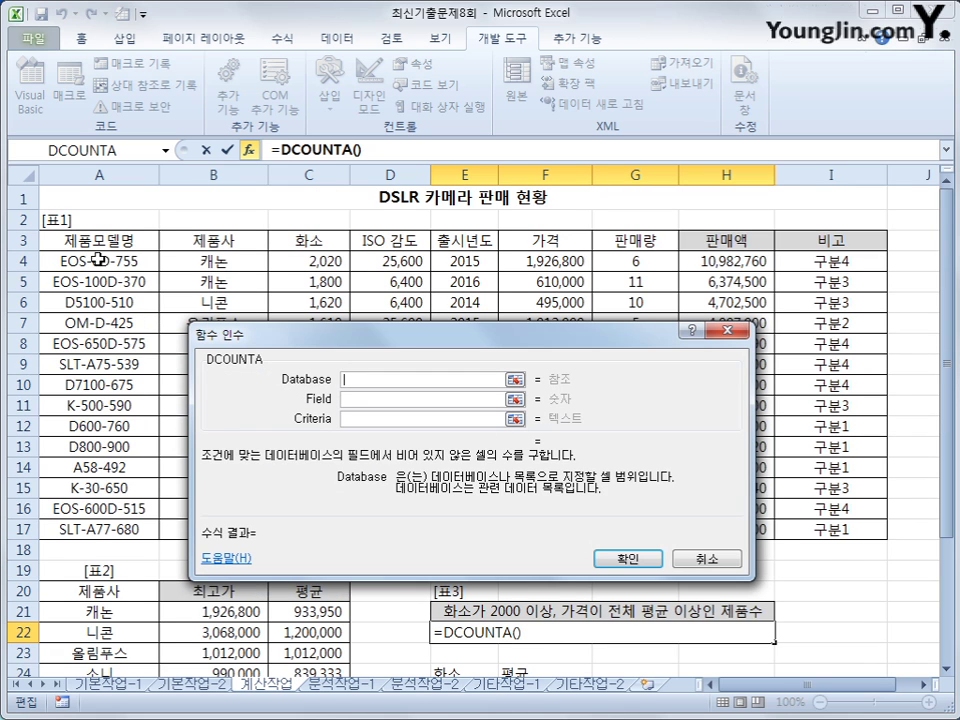
{"action": "left_click_drag", "start_coordinate": [75, 241], "coordinate": [791, 528]}
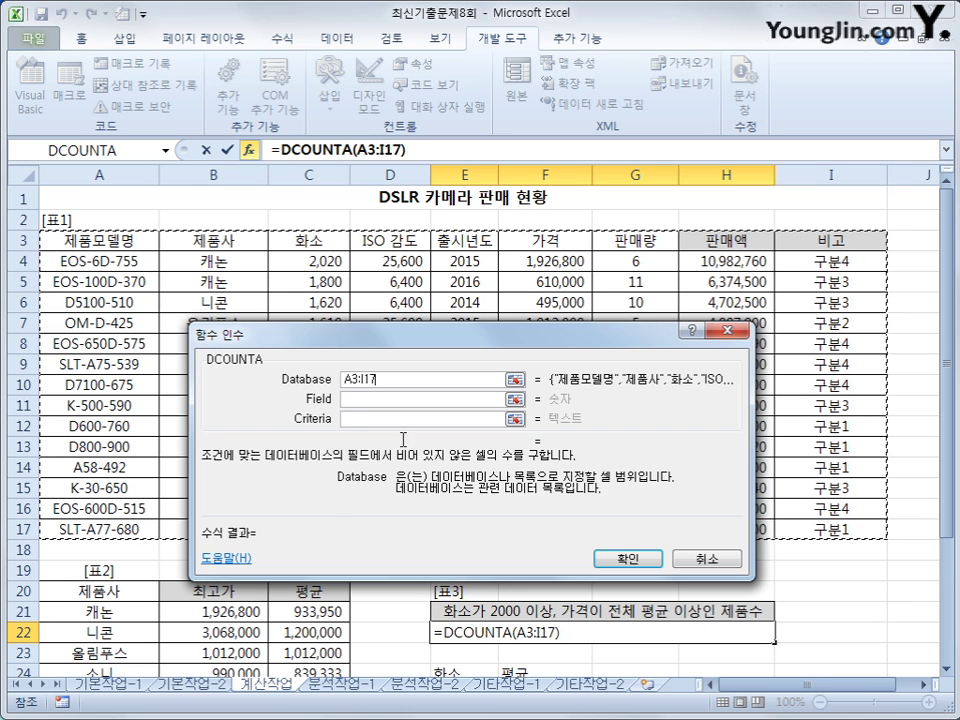
{"action": "left_click", "coordinate": [352, 398]}
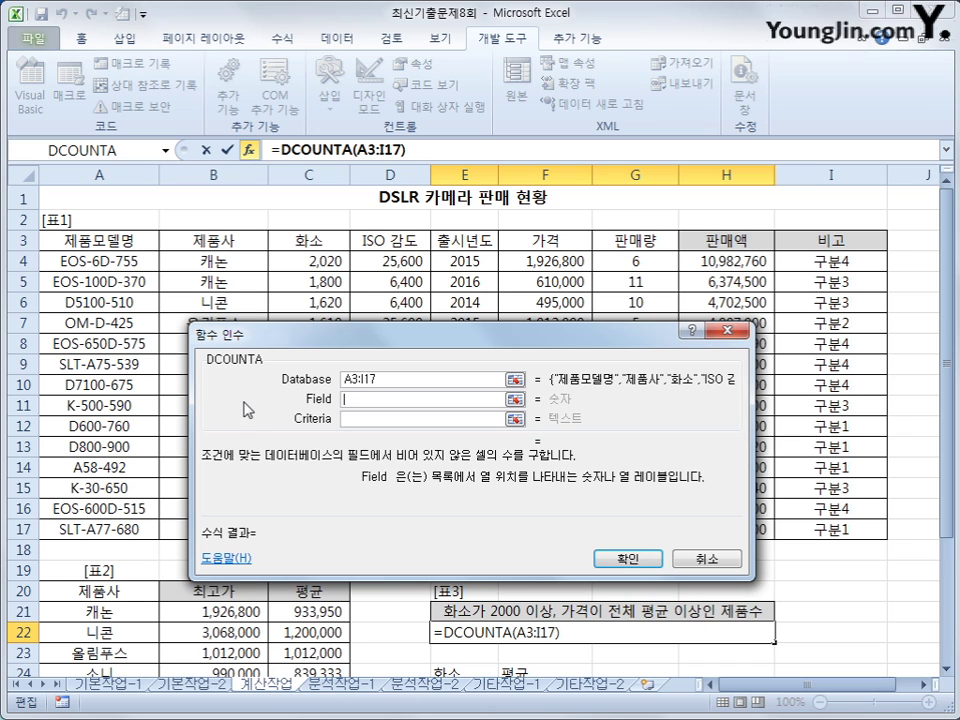
{"action": "left_click", "coordinate": [303, 243]}
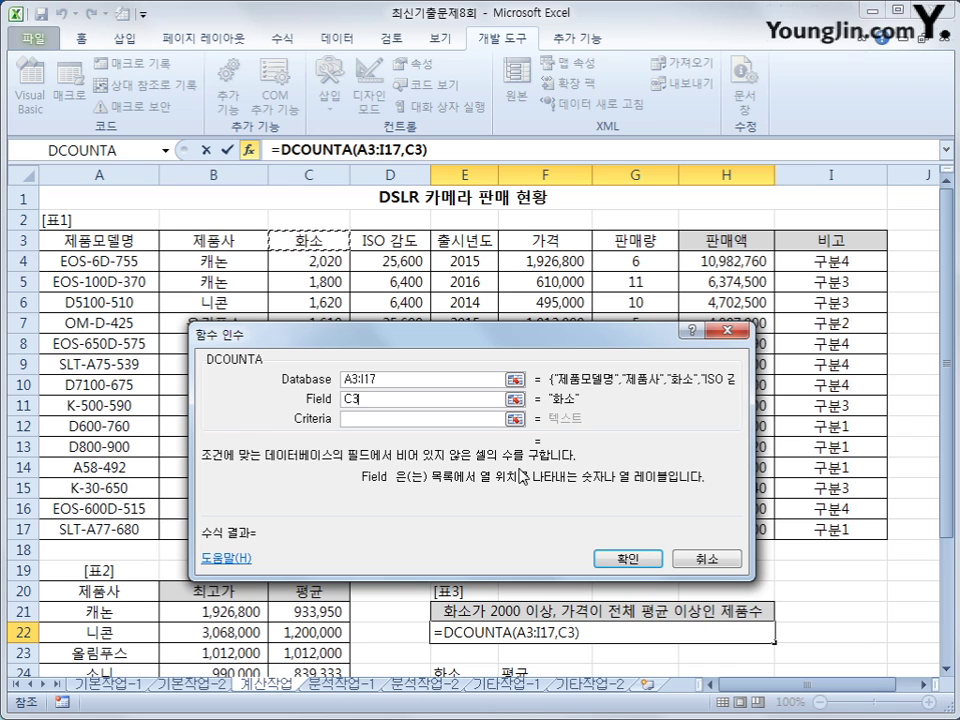
{"action": "key", "text": "Tab"}
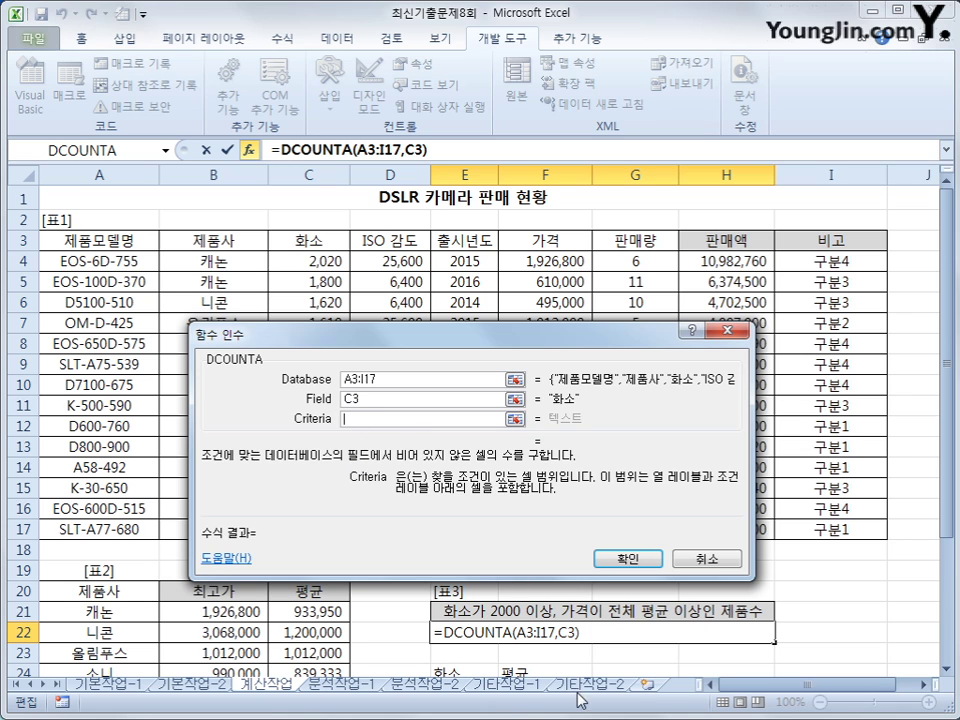
{"action": "scroll", "coordinate": [459, 643], "scroll_direction": "down", "scroll_amount": 1}
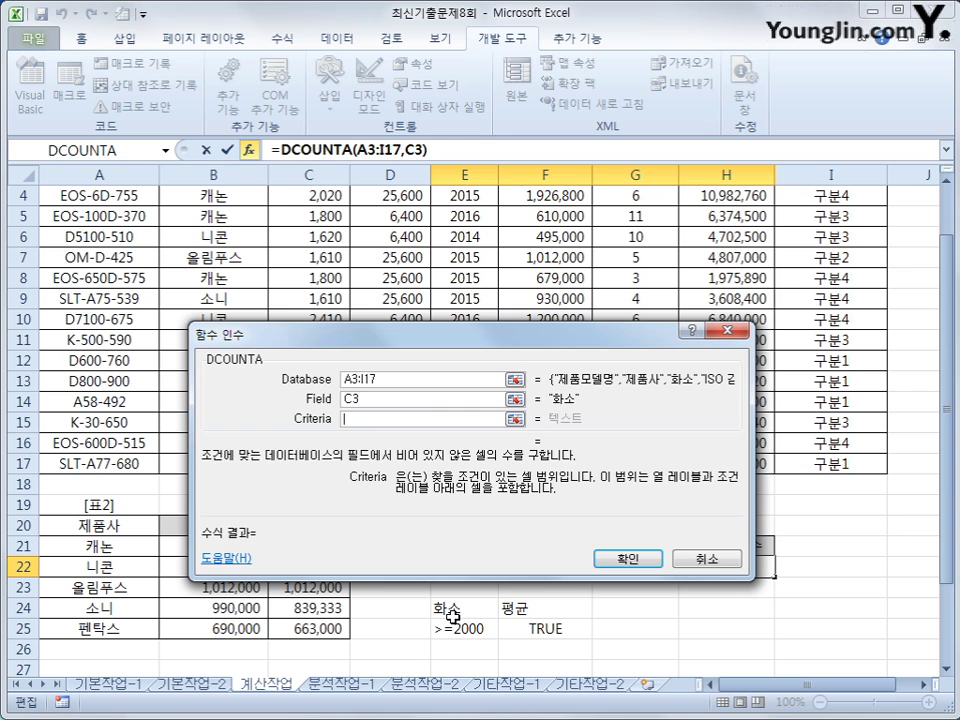
{"action": "left_click_drag", "start_coordinate": [452, 608], "coordinate": [527, 630]}
{"action": "left_click", "coordinate": [627, 559]}
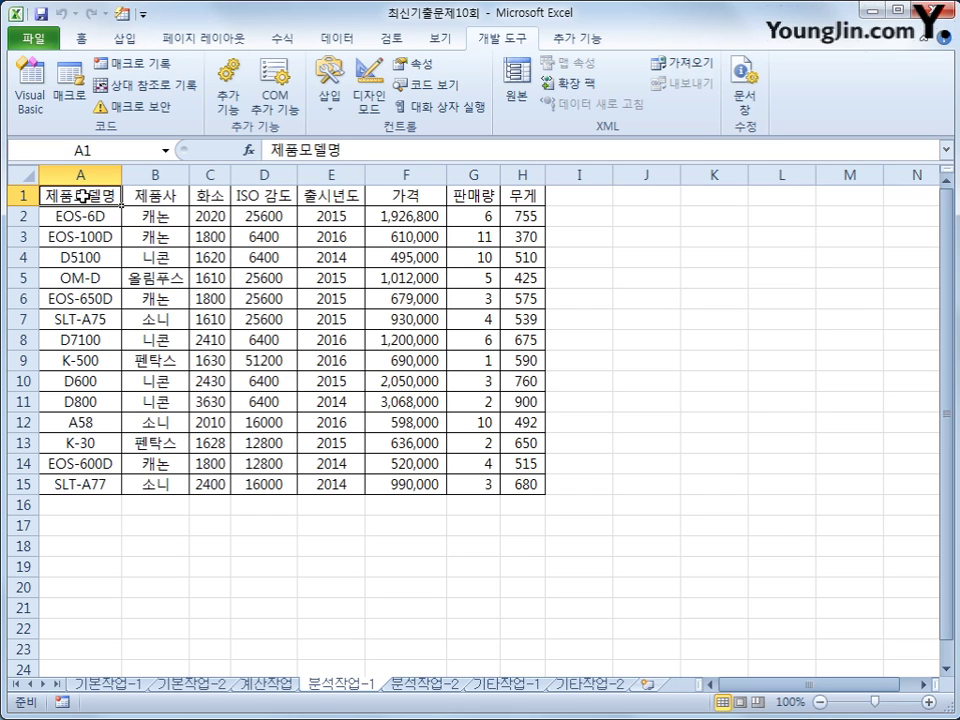
Create a pivot table from A1:H15 of the 분석작업-1 sheet, placed in the existing worksheet at cell J4
{"action": "left_click", "coordinate": [124, 38]}
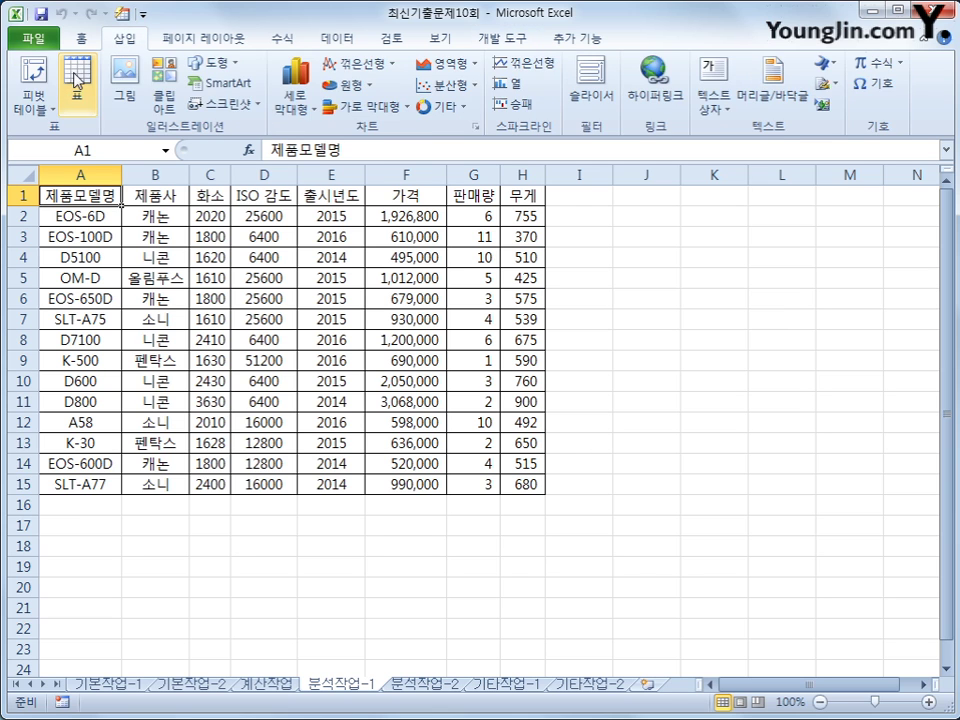
{"action": "left_click", "coordinate": [37, 76]}
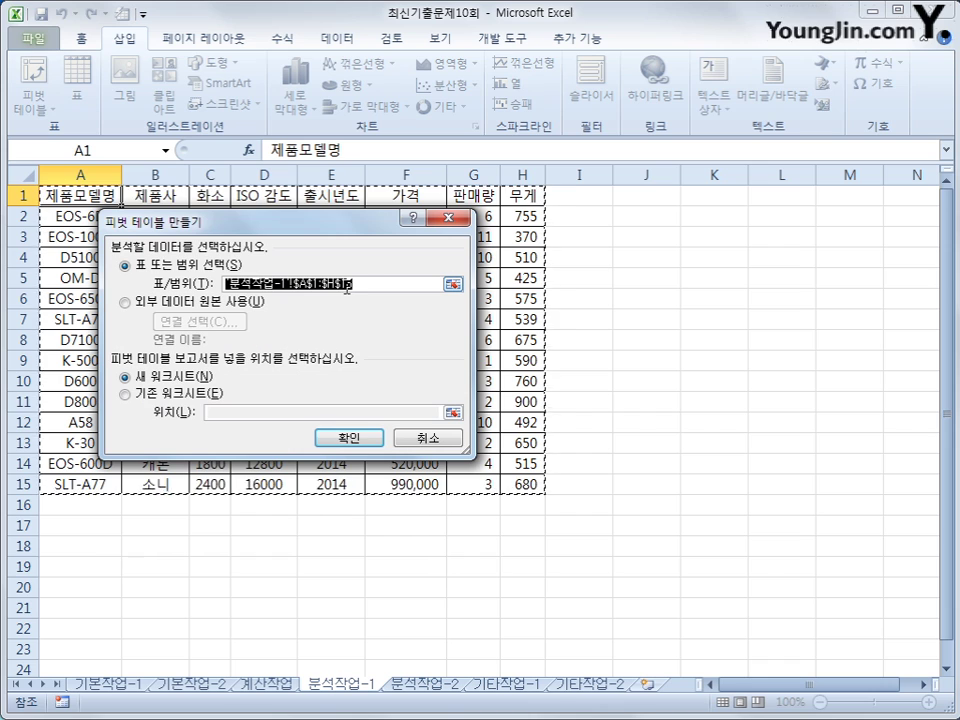
{"action": "left_click", "coordinate": [125, 394]}
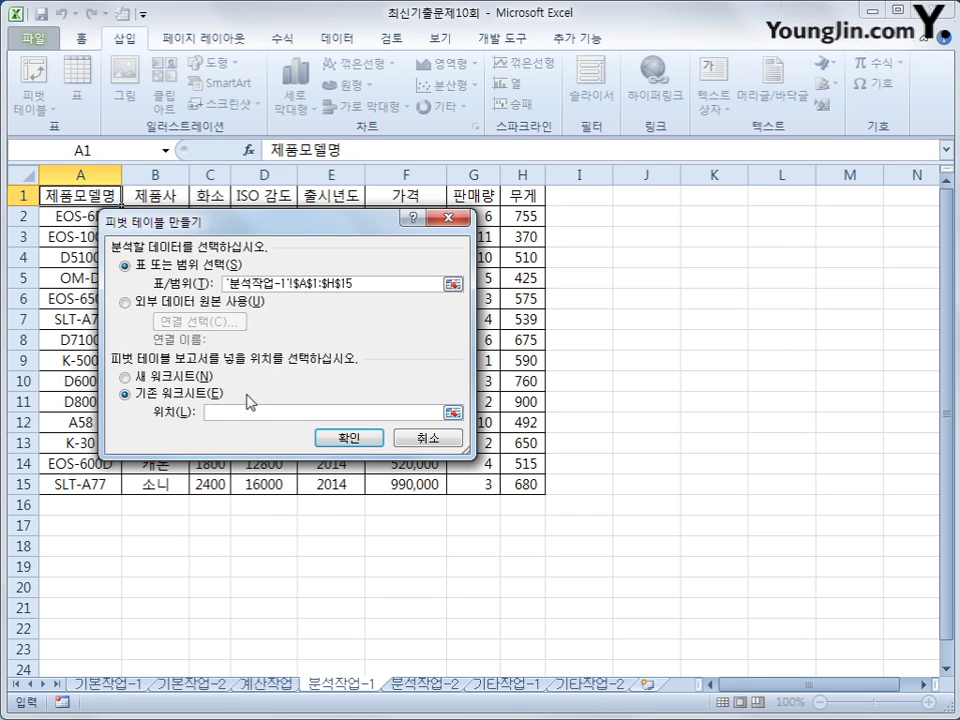
{"action": "left_click", "coordinate": [638, 257]}
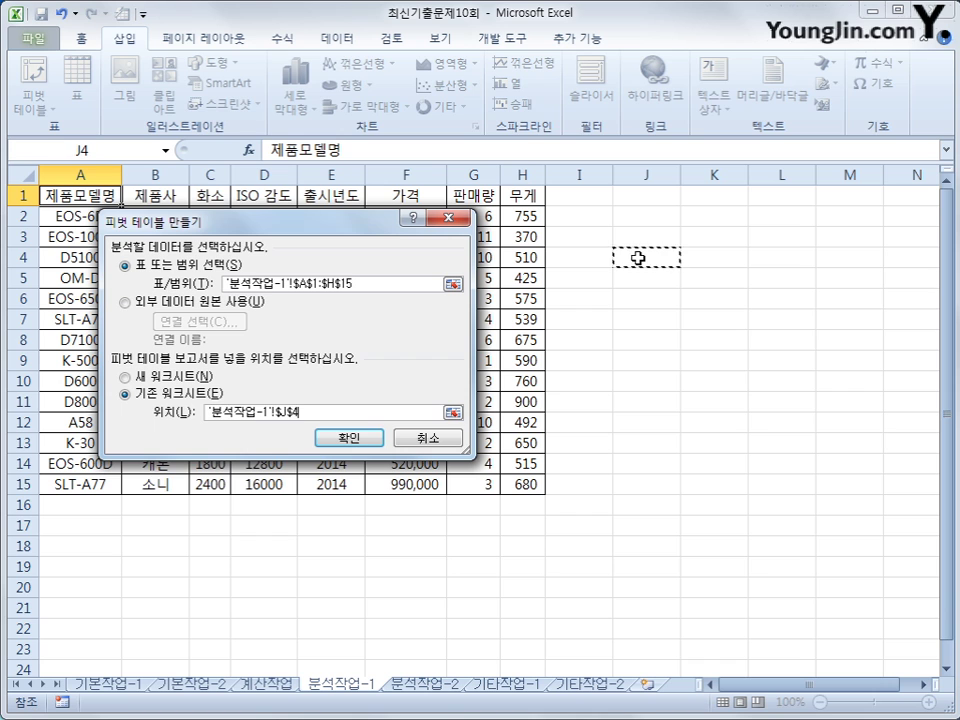
{"action": "left_click", "coordinate": [364, 441]}
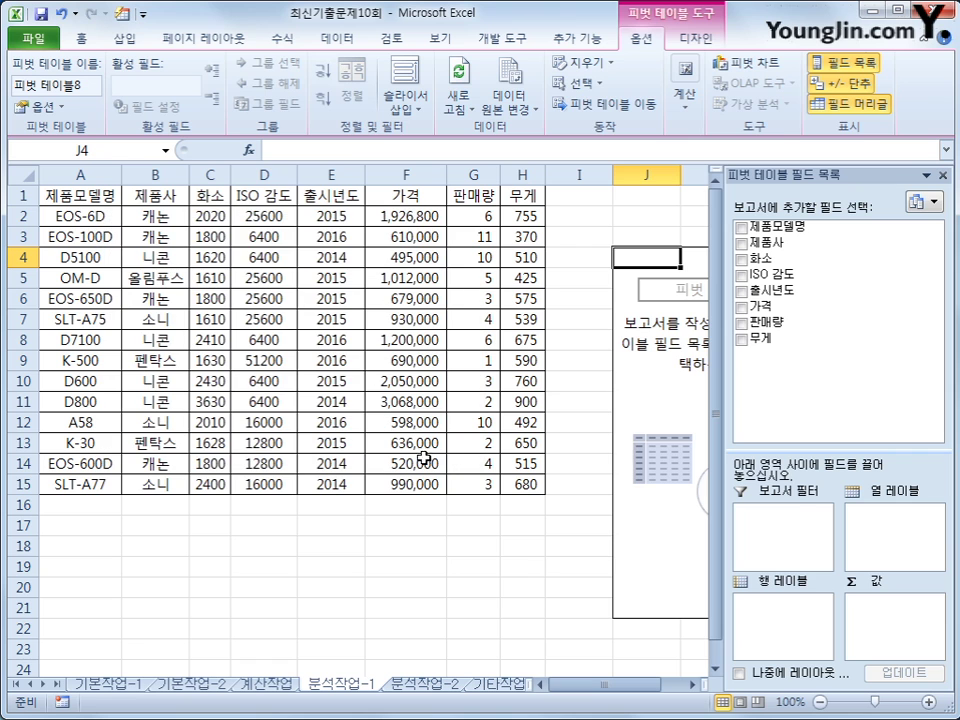
Add the ISO 감도 field to the pivot table as a report filter
{"action": "left_click", "coordinate": [693, 685]}
{"action": "left_click", "coordinate": [693, 685]}
{"action": "left_click", "coordinate": [693, 685]}
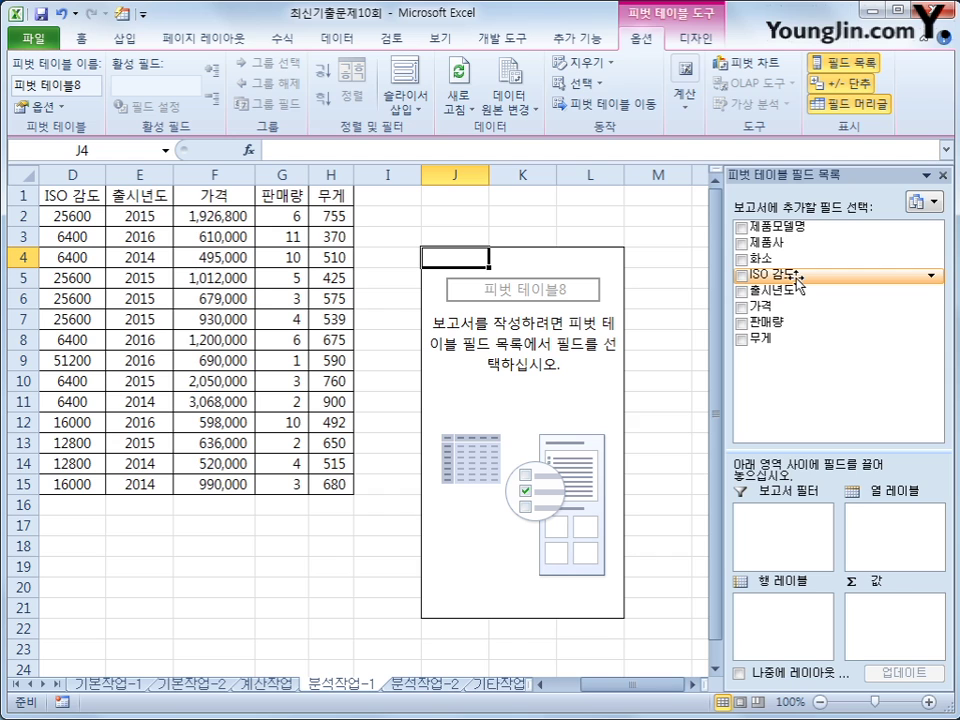
{"action": "left_click_drag", "start_coordinate": [798, 283], "coordinate": [808, 541]}
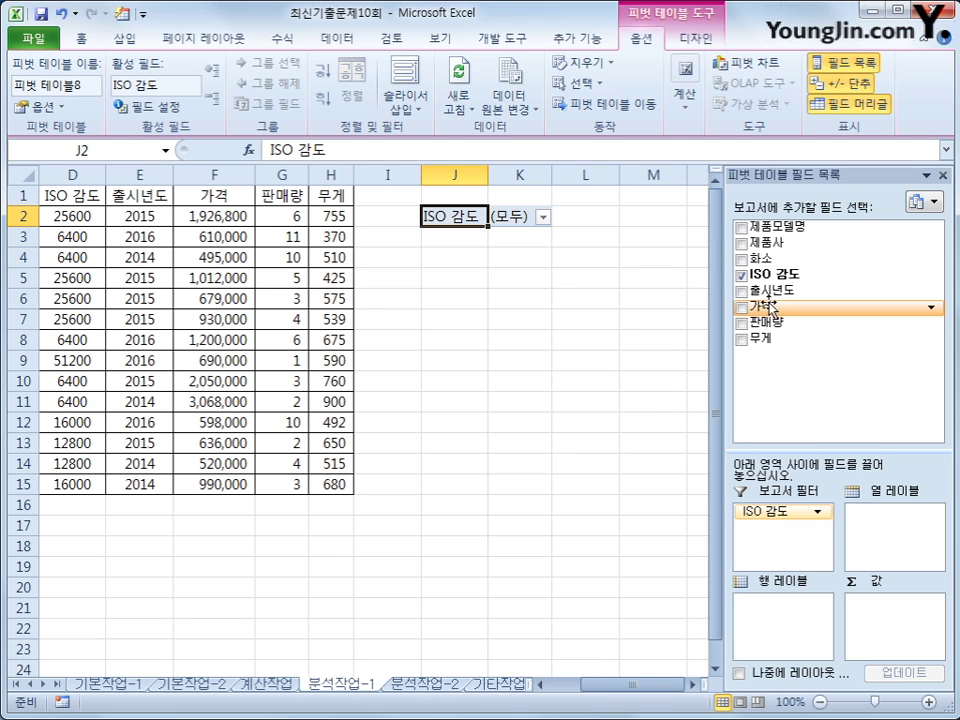
Add 제품사 as row labels, 출시년도 as column labels and 가격 as summed values to the pivot table
{"action": "left_click_drag", "start_coordinate": [790, 242], "coordinate": [797, 640]}
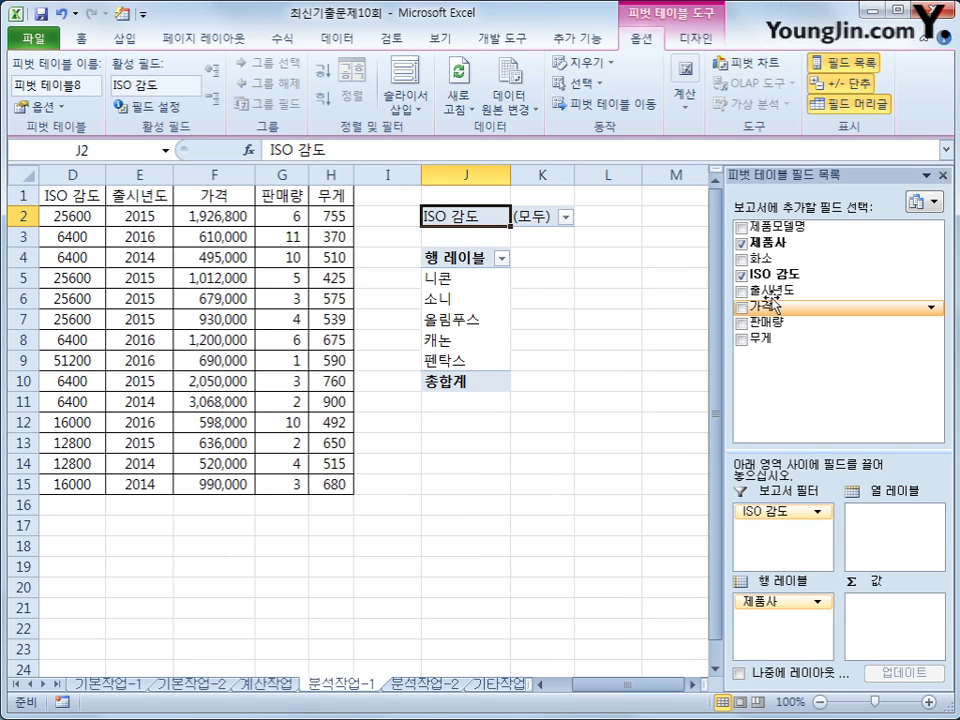
{"action": "left_click_drag", "start_coordinate": [772, 290], "coordinate": [907, 536]}
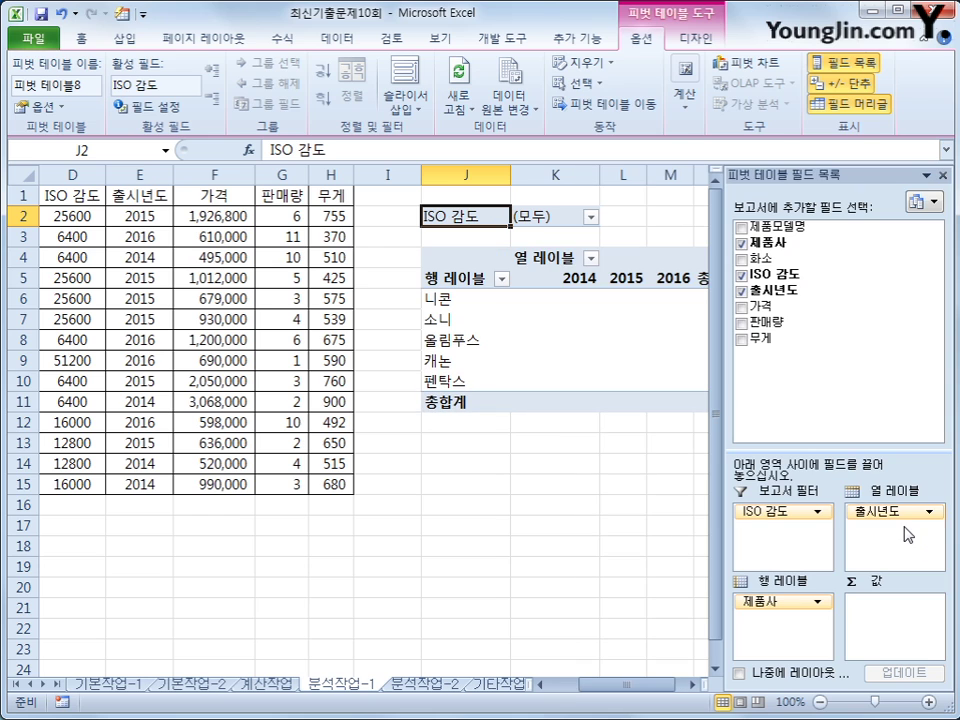
{"action": "left_click_drag", "start_coordinate": [762, 306], "coordinate": [900, 620]}
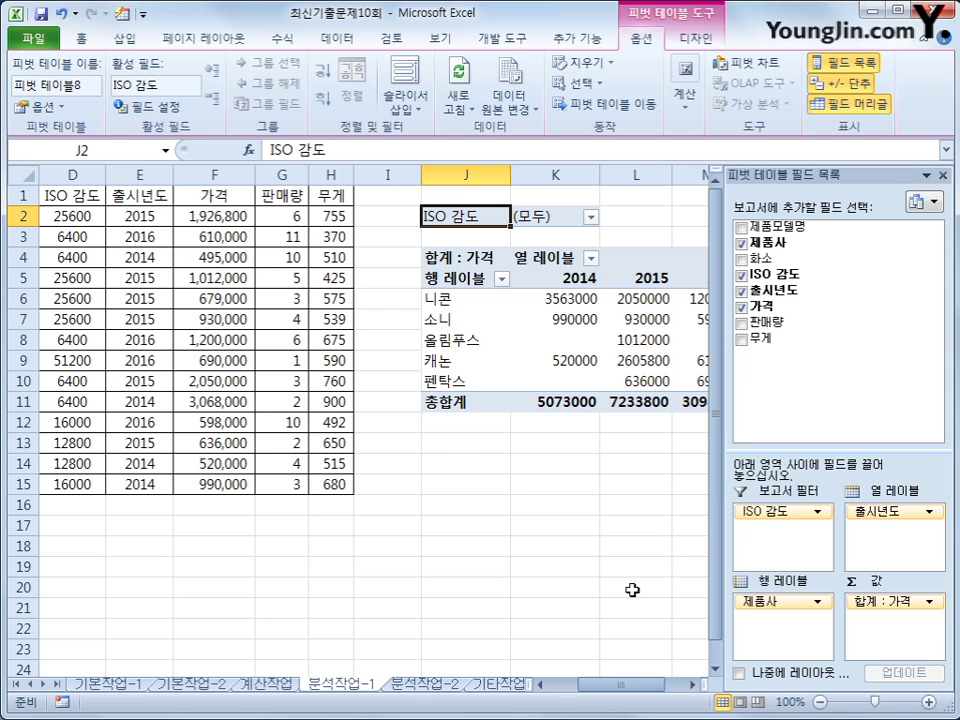
Set the pivot table's report layout to outline form (개요 형식으로 표시)
{"action": "left_click", "coordinate": [706, 44]}
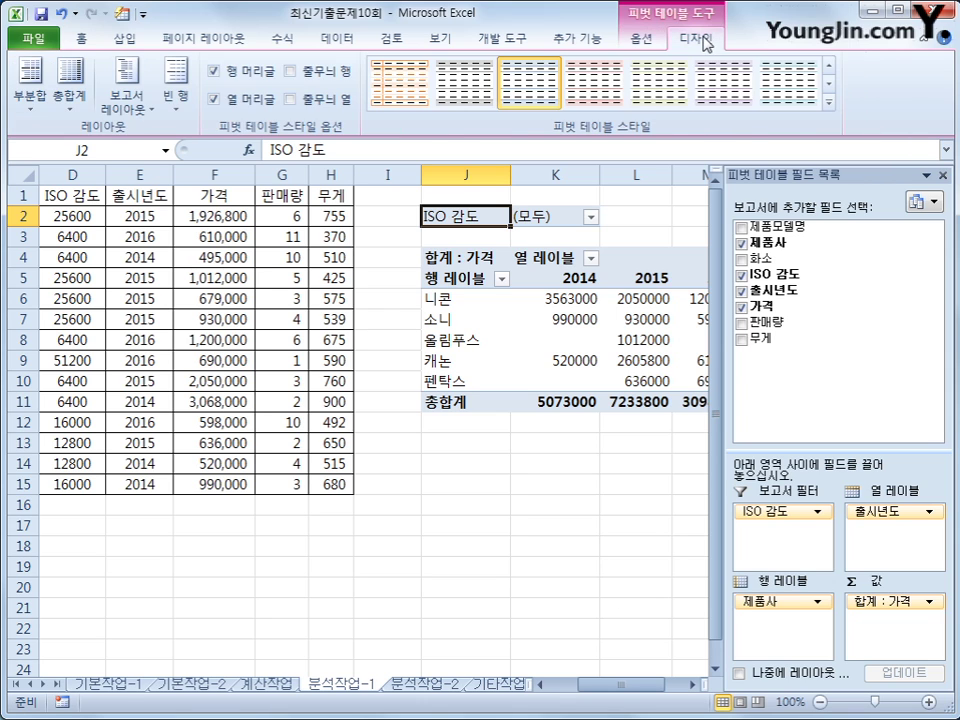
{"action": "left_click", "coordinate": [140, 111]}
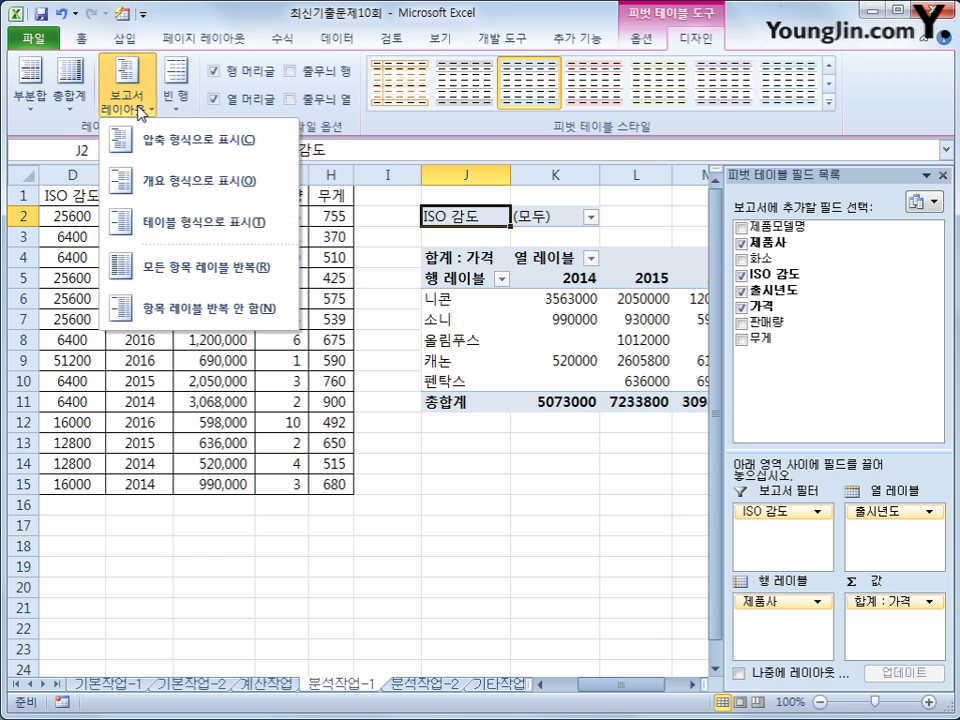
{"action": "left_click", "coordinate": [159, 195]}
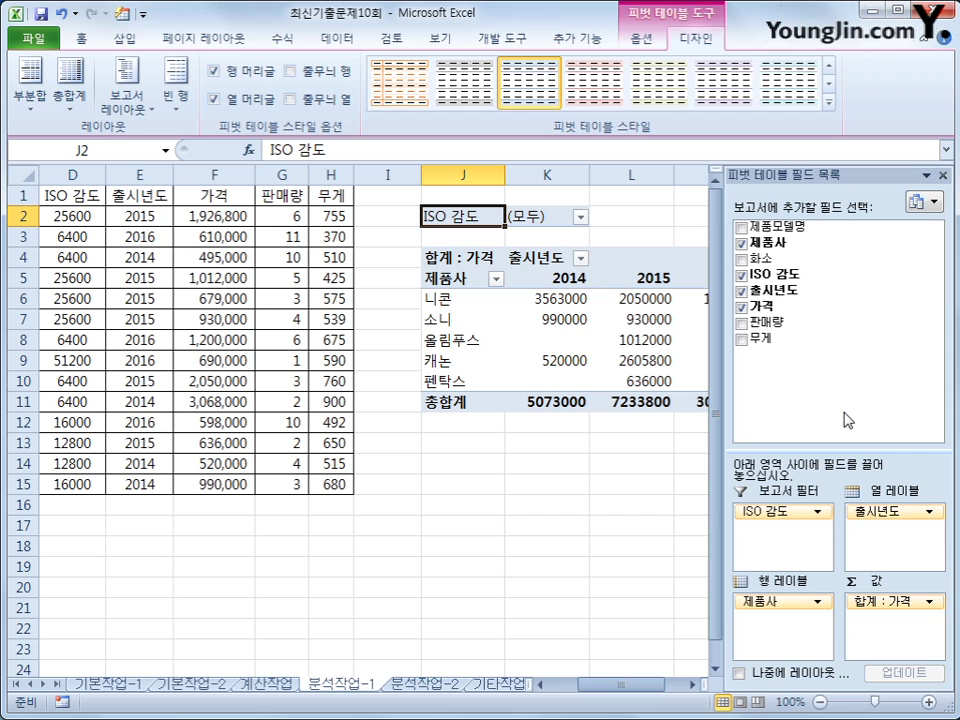
Sort the 제품사 row field of the pivot table in descending text order
{"action": "left_click", "coordinate": [489, 282]}
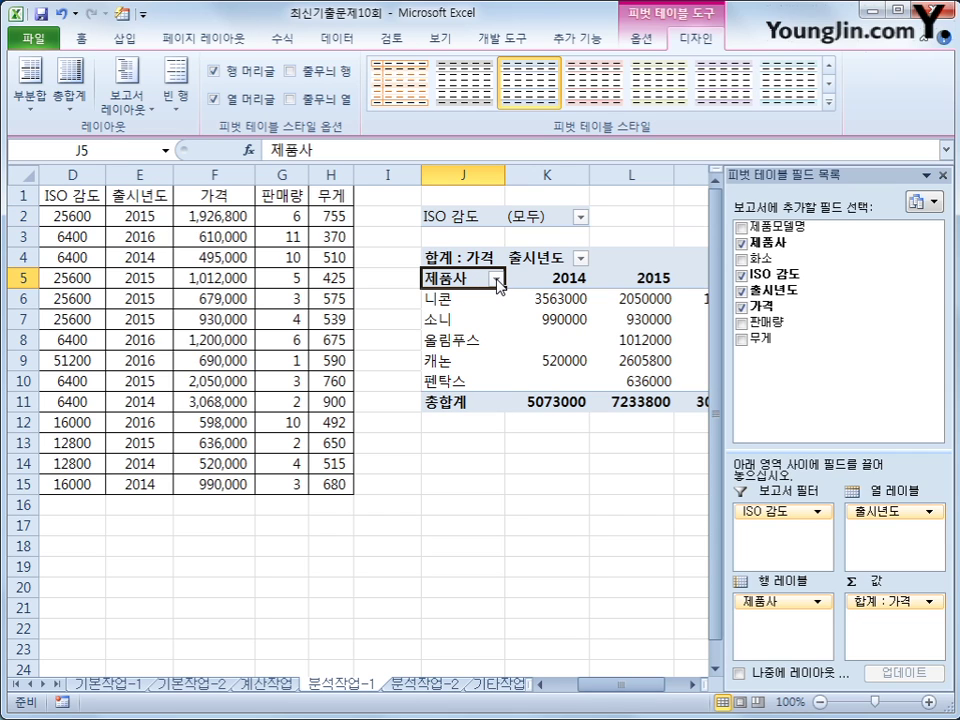
{"action": "left_click", "coordinate": [496, 281]}
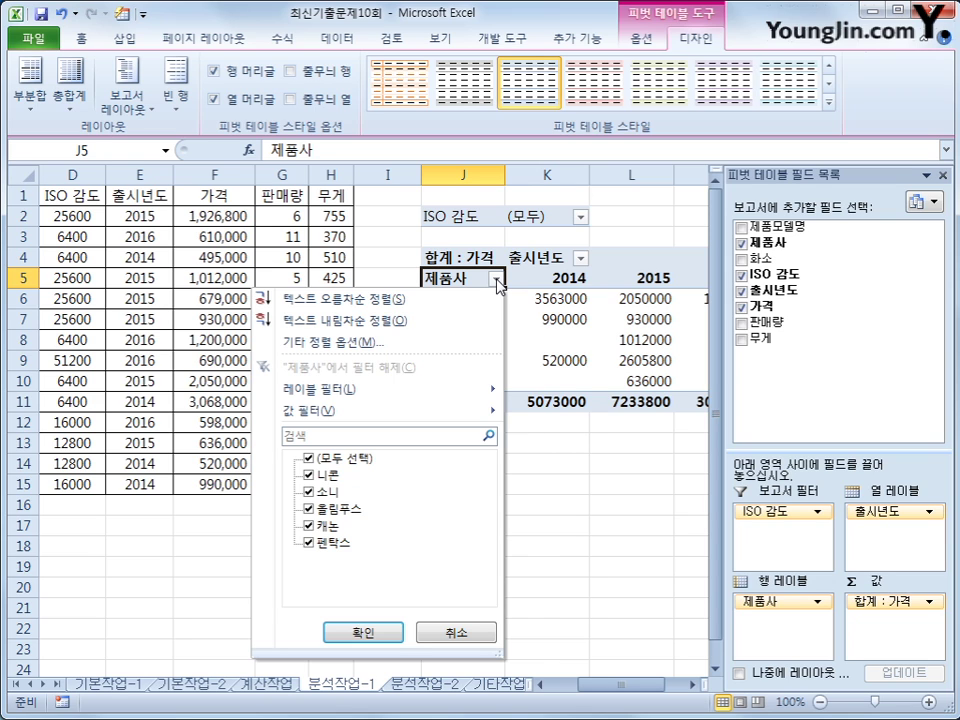
{"action": "left_click", "coordinate": [465, 326]}
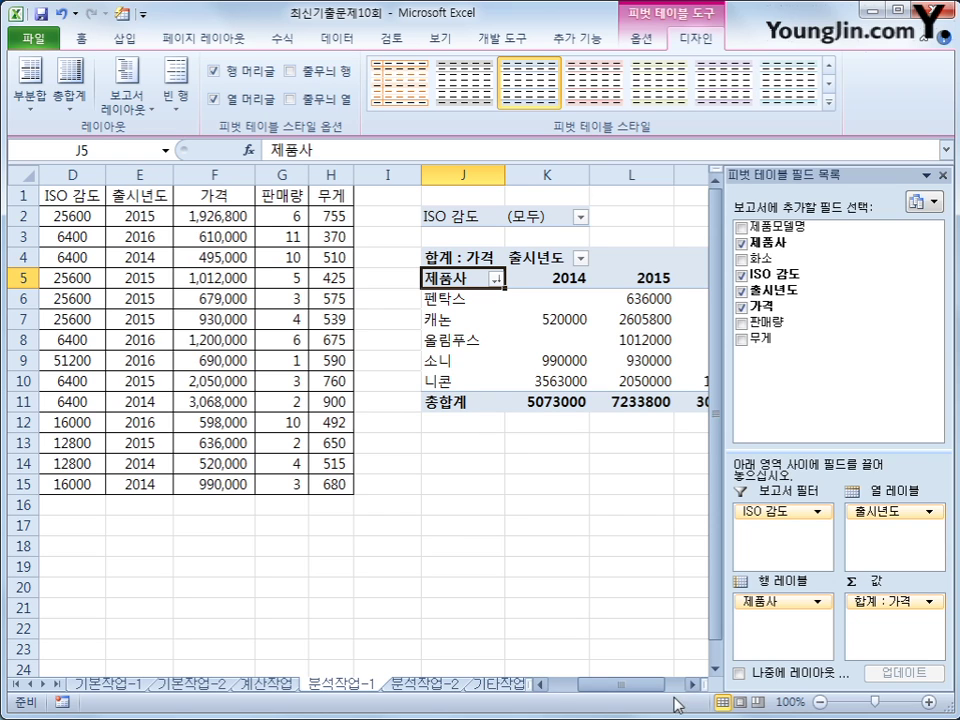
Open the number format settings for the 합계 : 가격 field in J4 and choose the custom category (사용자 지정)
{"action": "left_click", "coordinate": [455, 260]}
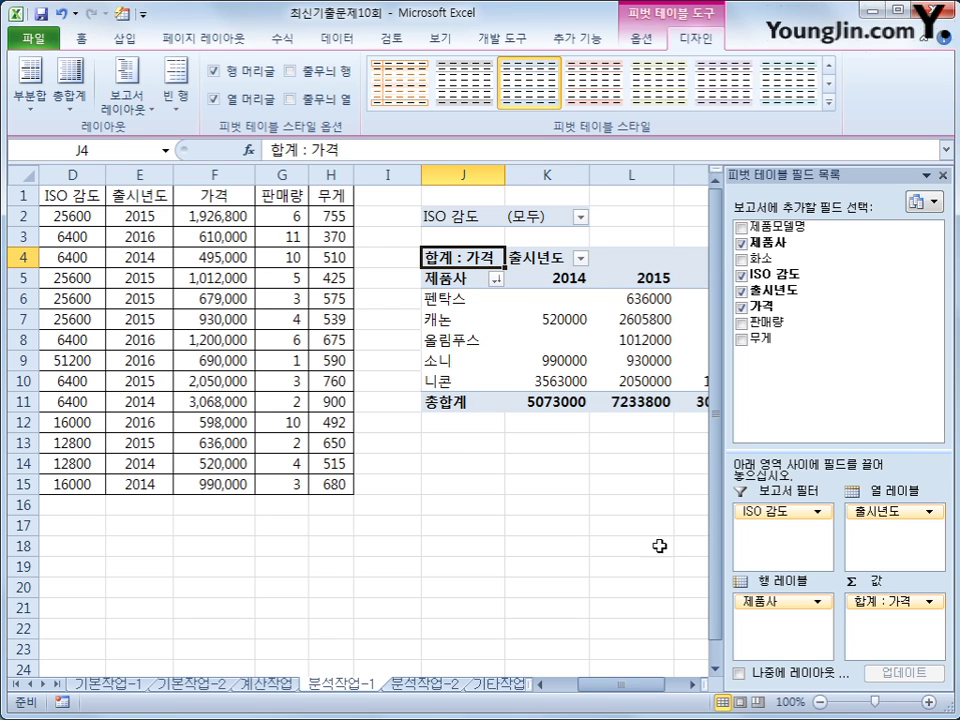
{"action": "left_click", "coordinate": [692, 686]}
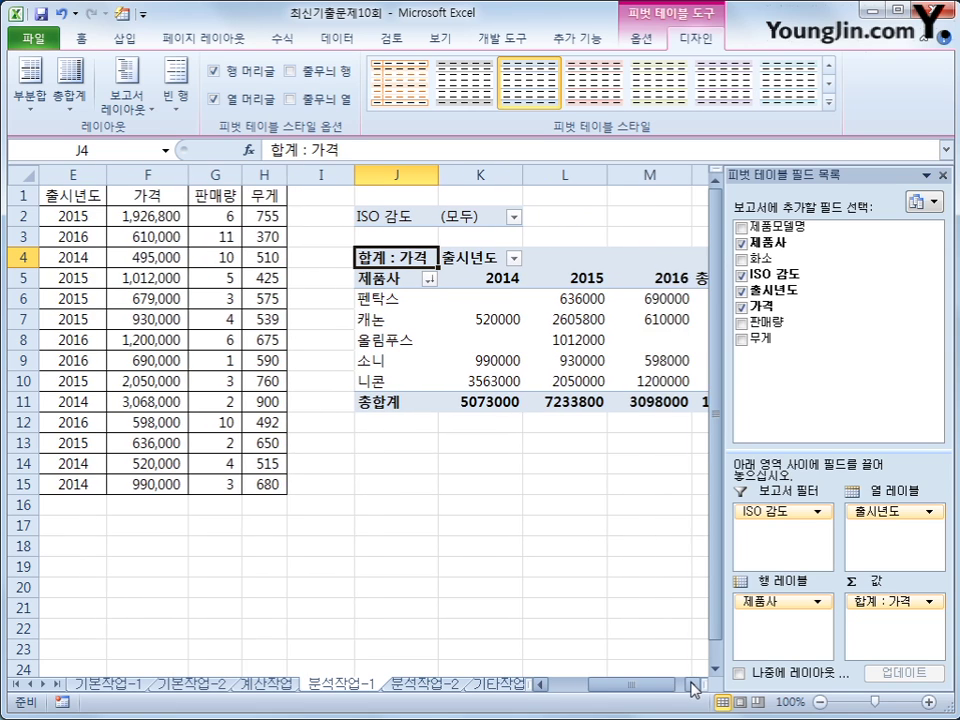
{"action": "left_click", "coordinate": [692, 686]}
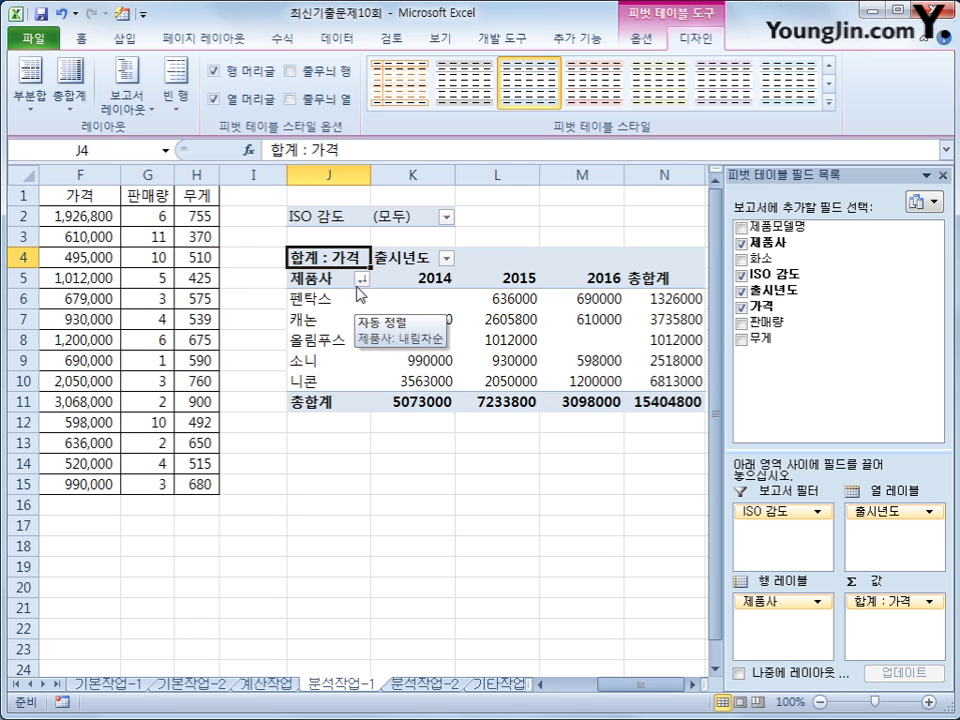
{"action": "right_click", "coordinate": [316, 259]}
{"action": "left_click", "coordinate": [356, 310]}
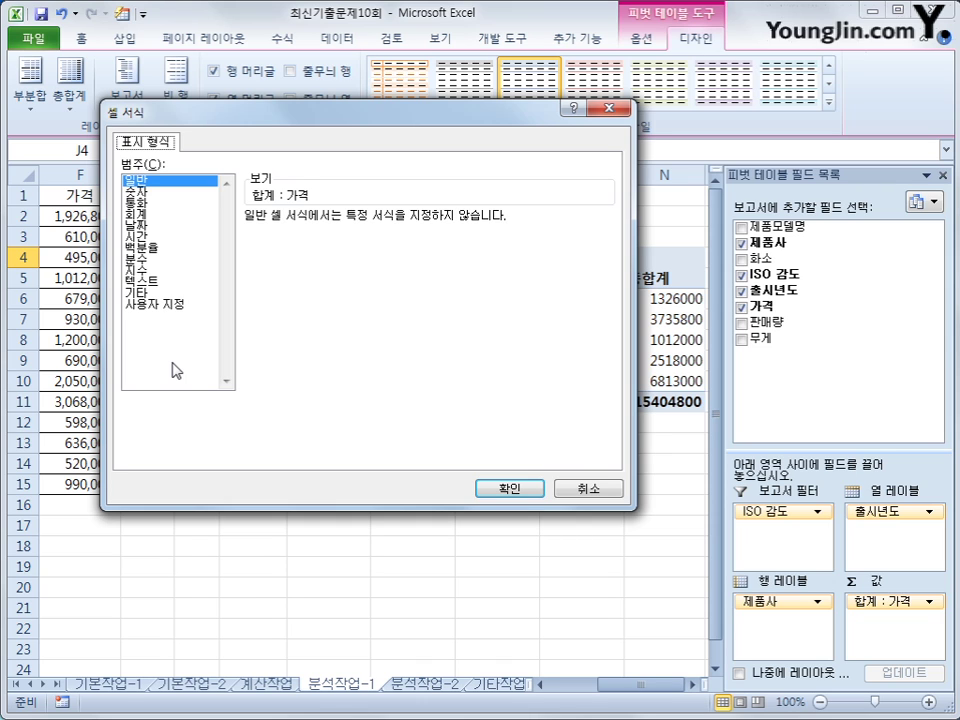
{"action": "left_click", "coordinate": [171, 304]}
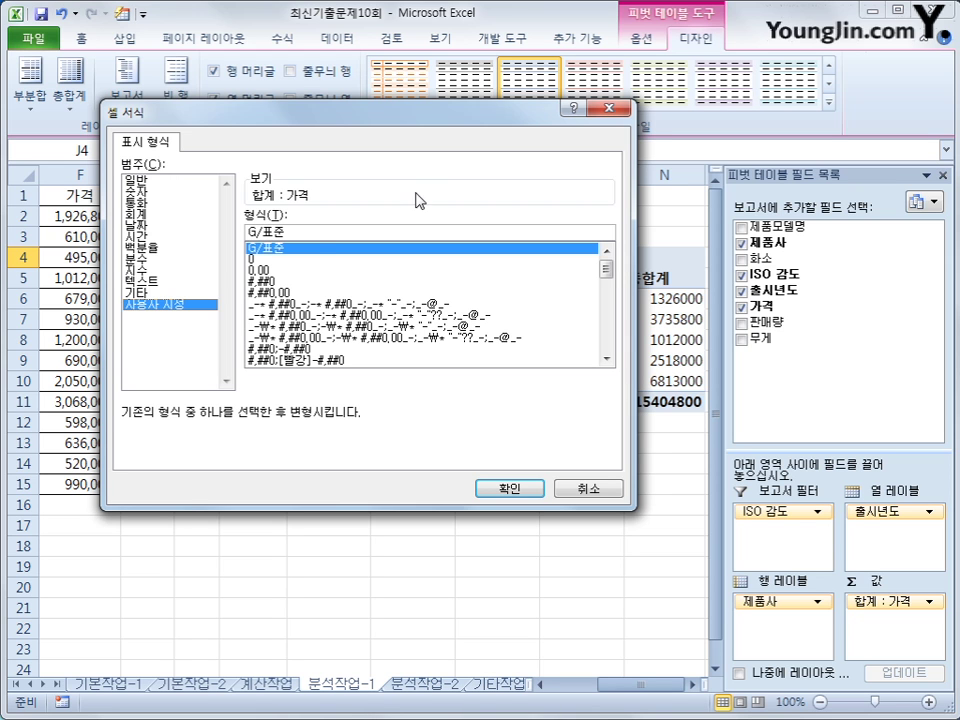
{"action": "left_click_drag", "start_coordinate": [418, 118], "coordinate": [466, 370]}
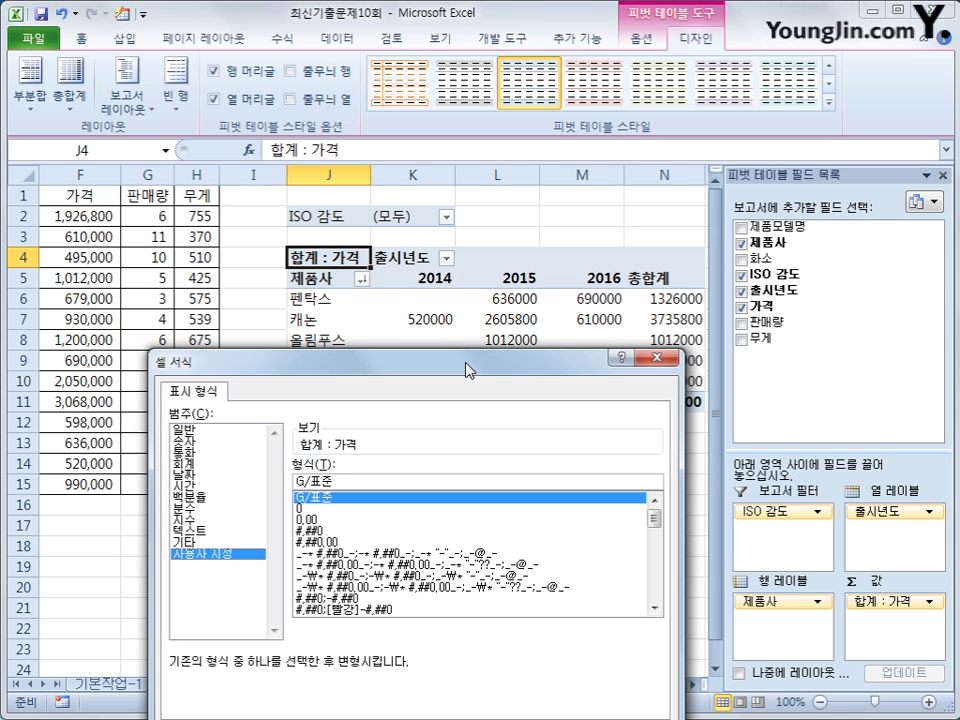
{"action": "mouse_move", "coordinate": [467, 368]}
{"action": "left_mouse_down"}
{"action": "mouse_move", "coordinate": [461, 226]}
{"action": "mouse_move", "coordinate": [476, 379]}
{"action": "mouse_move", "coordinate": [474, 356]}
{"action": "left_mouse_up"}
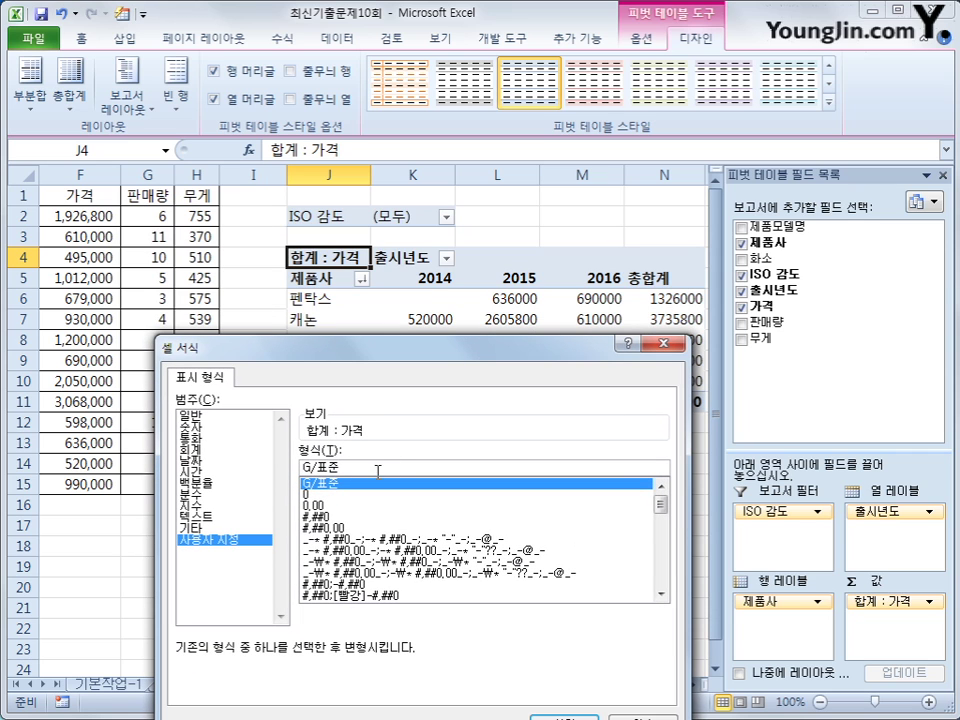
Set the 합계 : 가격 field's custom number format to #,###,"만원" and apply it
{"action": "type", "text": "#"}
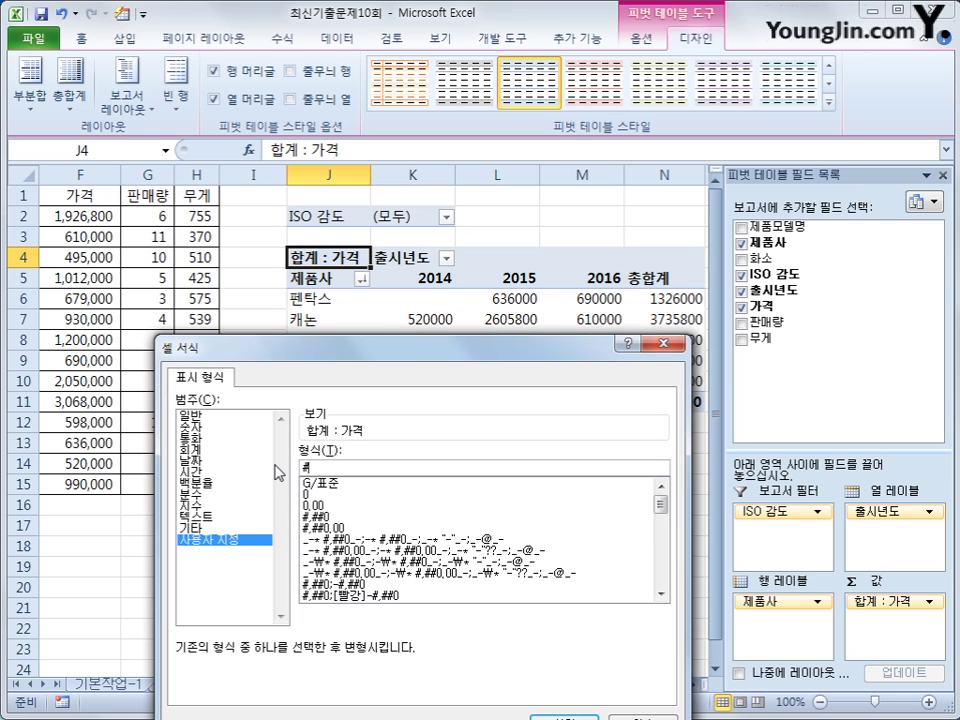
{"action": "type", "text": ",###"}
{"action": "type", "text": ",\""}
{"action": "key", "text": "Return"}
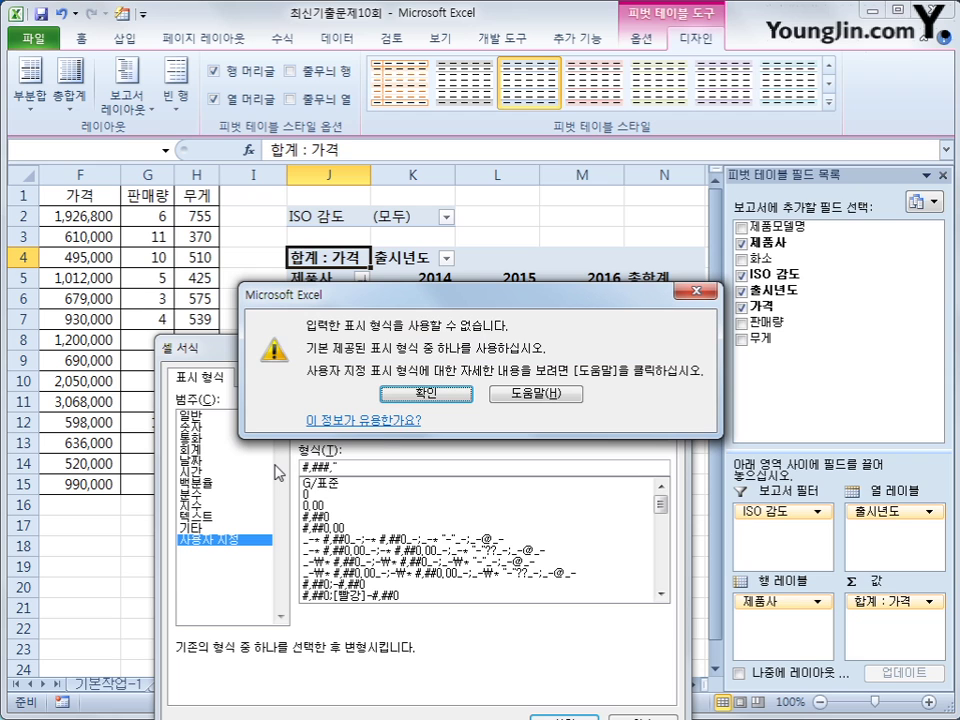
{"action": "left_click", "coordinate": [400, 330]}
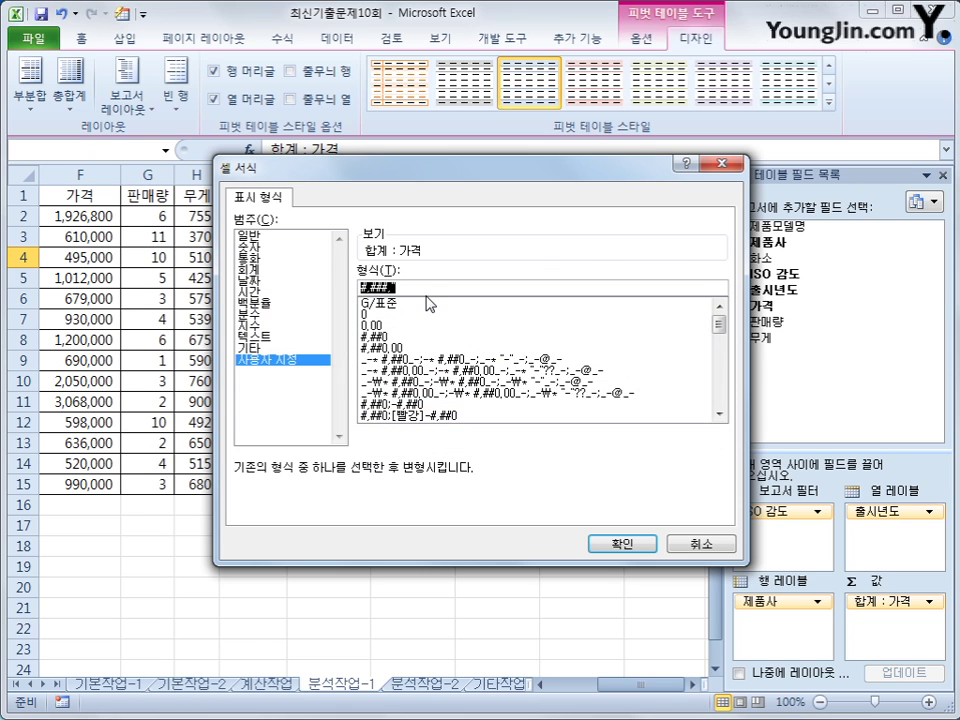
{"action": "left_click", "coordinate": [471, 286]}
{"action": "type", "text": "a"}
{"action": "key", "text": "BackSpace"}
{"action": "type", "text": "만원\""}
{"action": "left_click", "coordinate": [621, 543]}
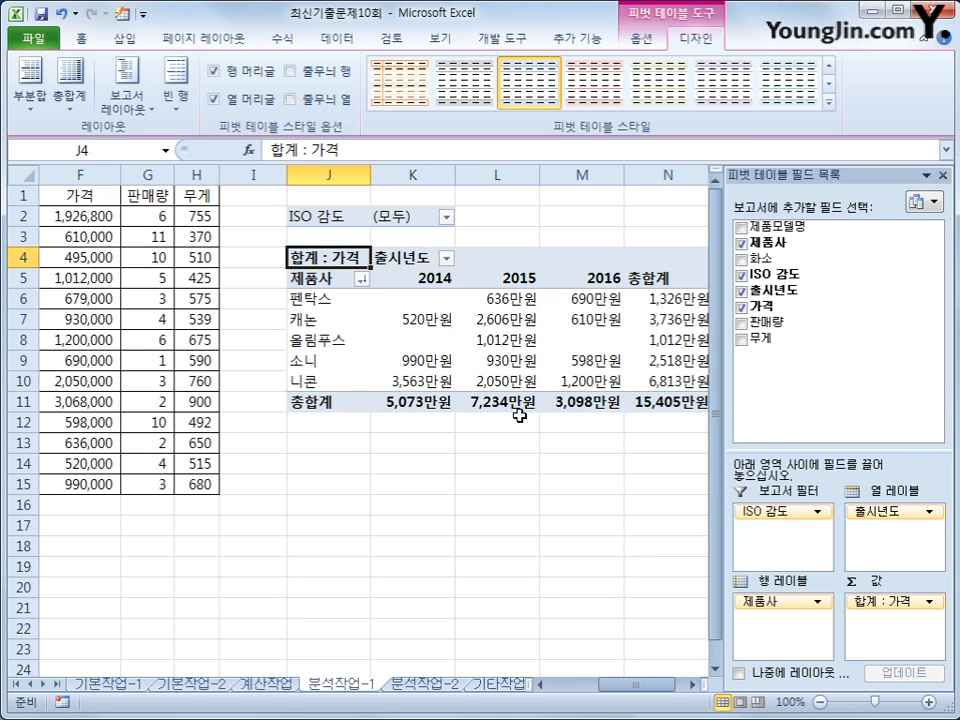
Enable merging and centring of cells with labels in the pivot table options
{"action": "mouse_move", "coordinate": [616, 363]}
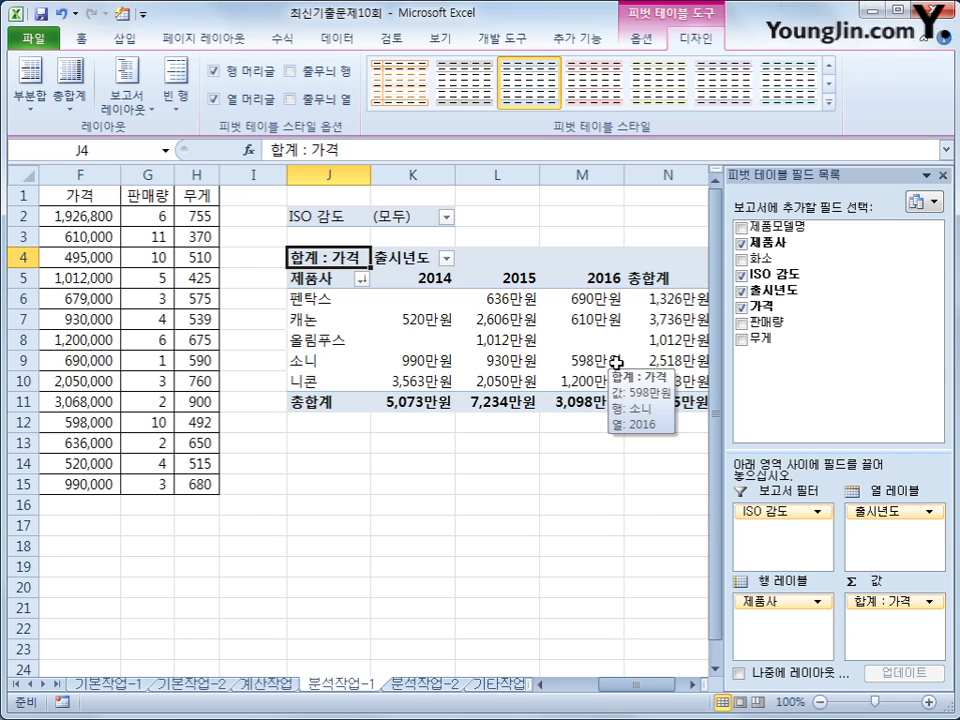
{"action": "left_click", "coordinate": [643, 40]}
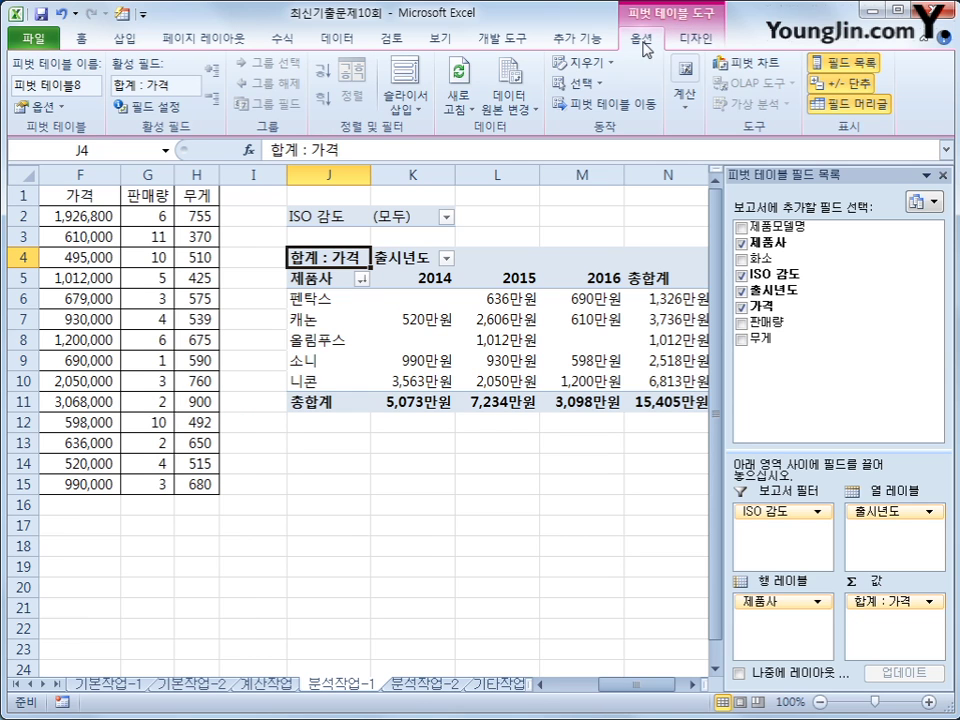
{"action": "left_click", "coordinate": [40, 106]}
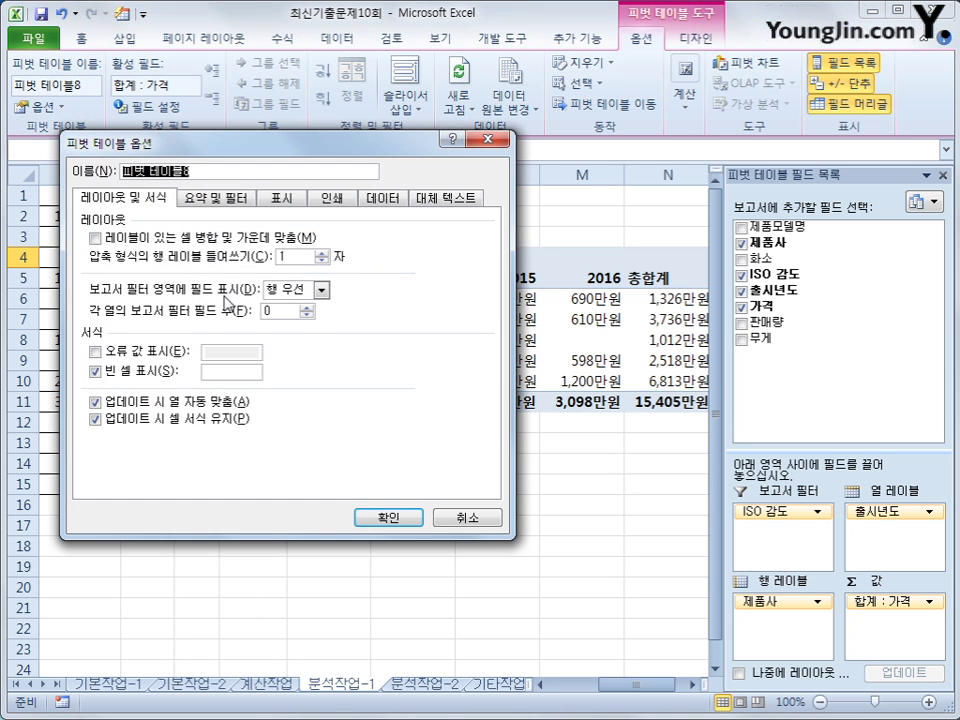
{"action": "left_click", "coordinate": [211, 243]}
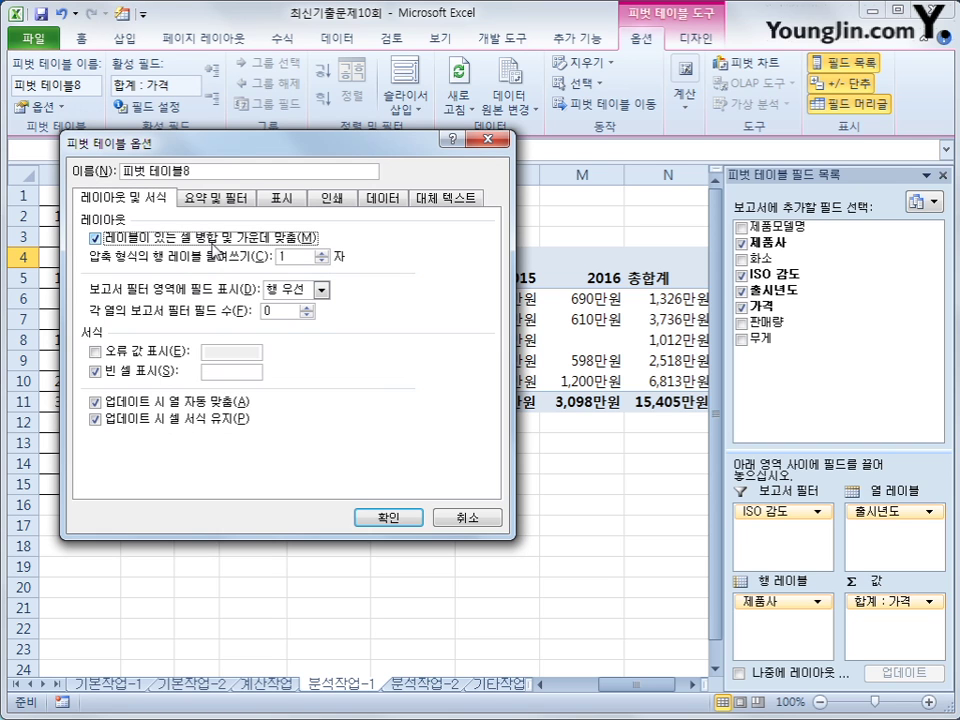
{"action": "left_click", "coordinate": [388, 517]}
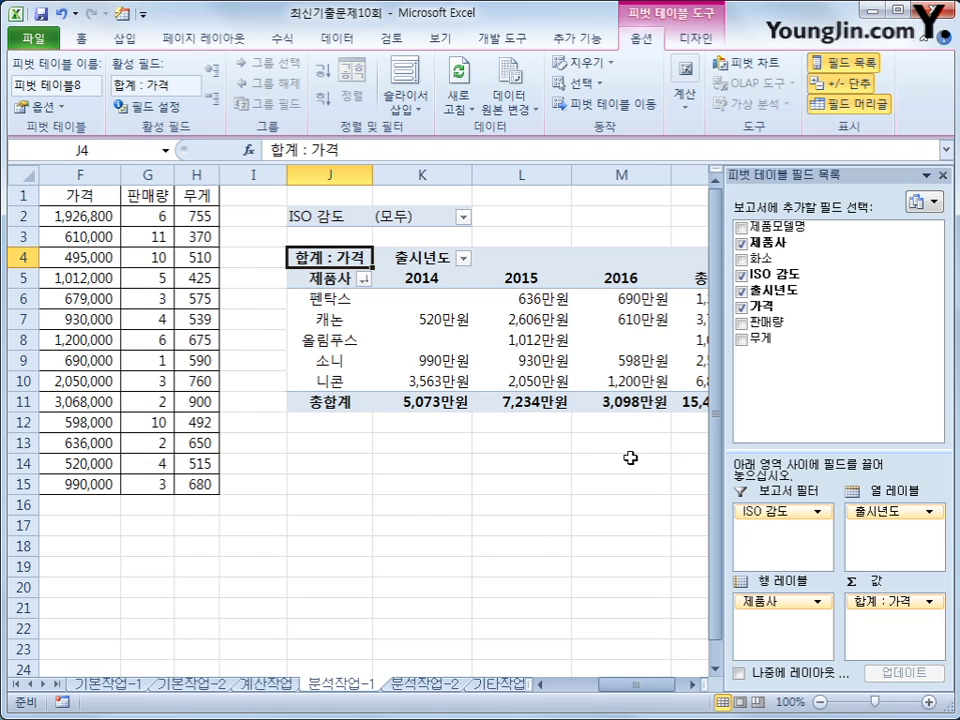
Apply the purple pivot table style from the second row of the 보통 group, and select empty cell L17
{"action": "left_click", "coordinate": [679, 45]}
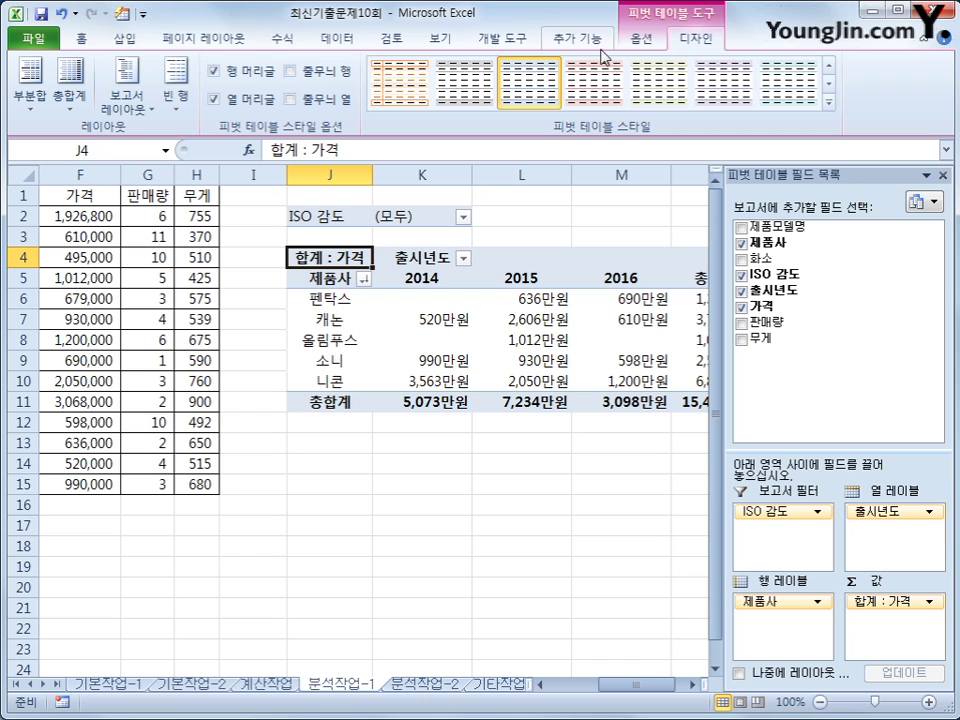
{"action": "left_click", "coordinate": [127, 105]}
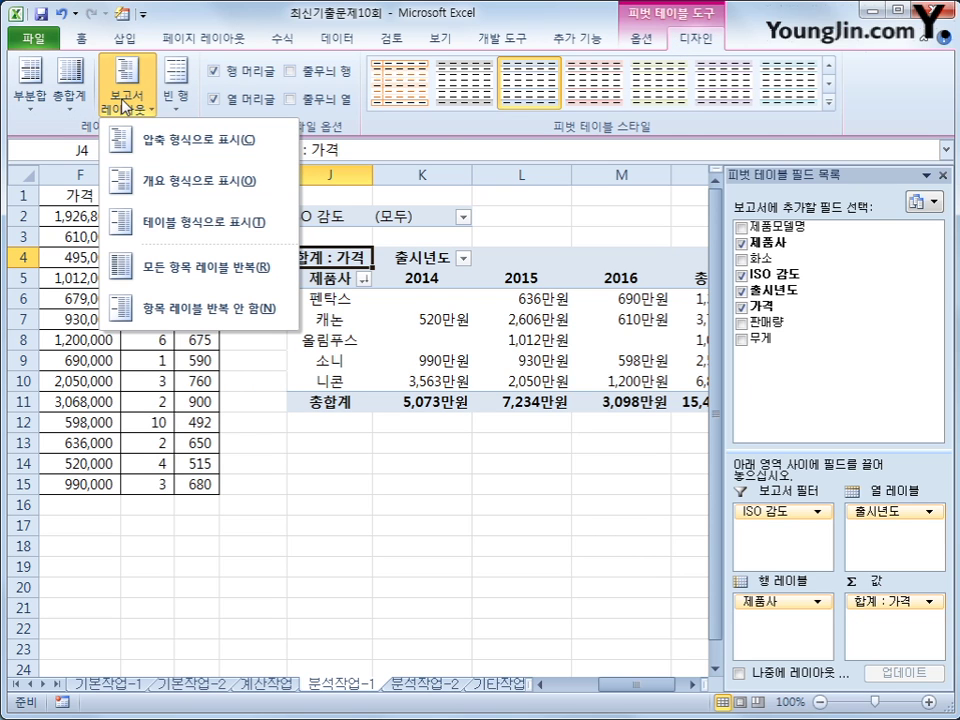
{"action": "left_click", "coordinate": [829, 102]}
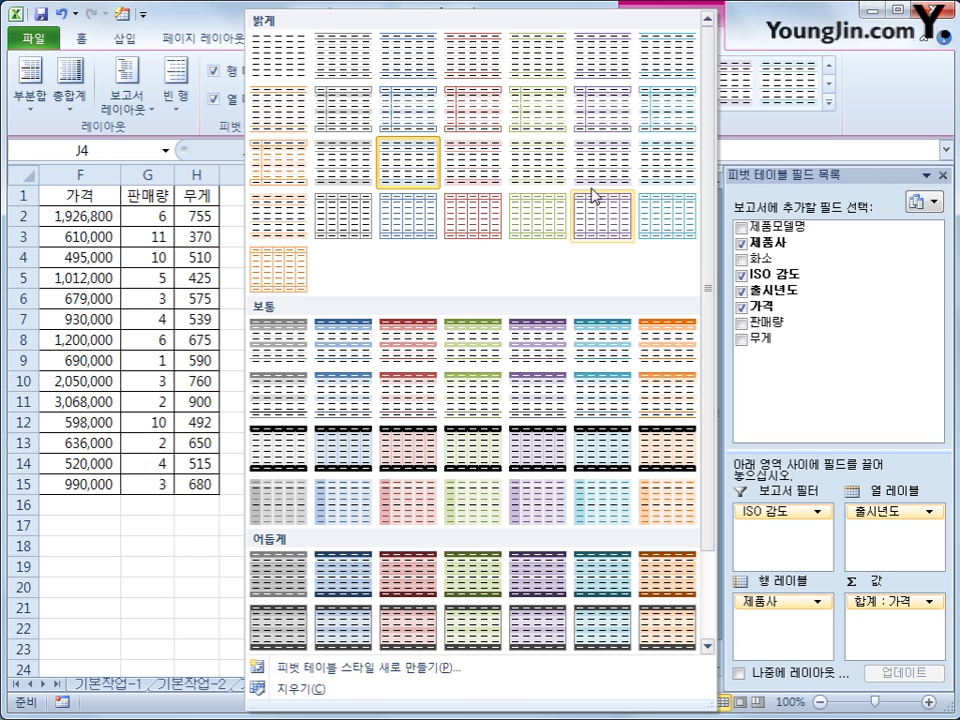
{"action": "left_click", "coordinate": [519, 405]}
{"action": "left_click", "coordinate": [540, 527]}
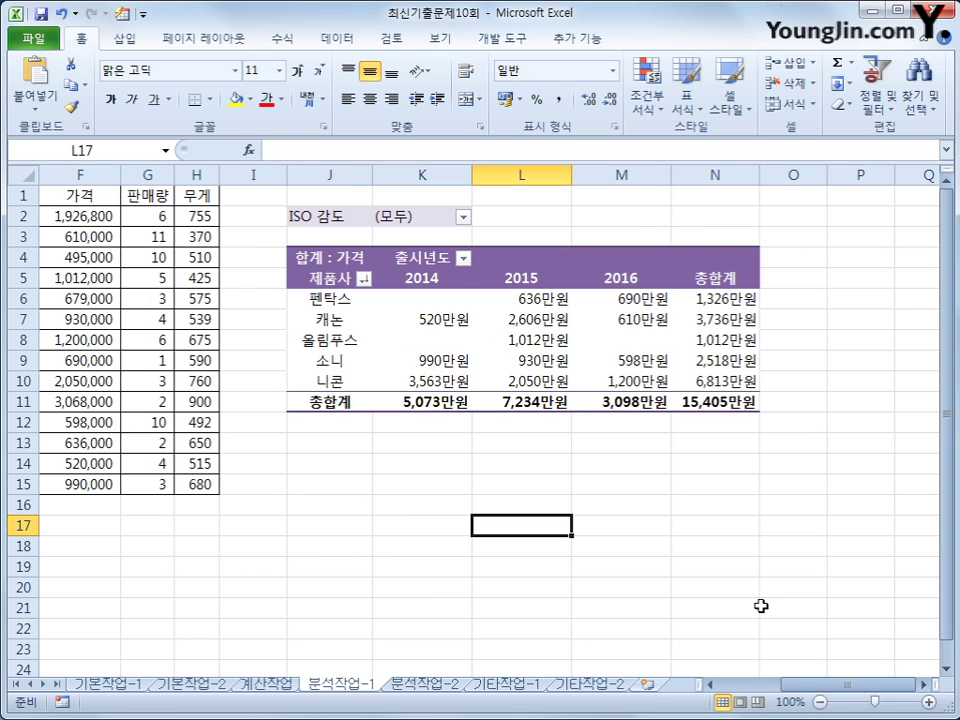
On the 분석작업-2 sheet, start recording a macro named 자동필터 from cell K1 and select the ISO 감도 header in D3
{"action": "left_click", "coordinate": [416, 684]}
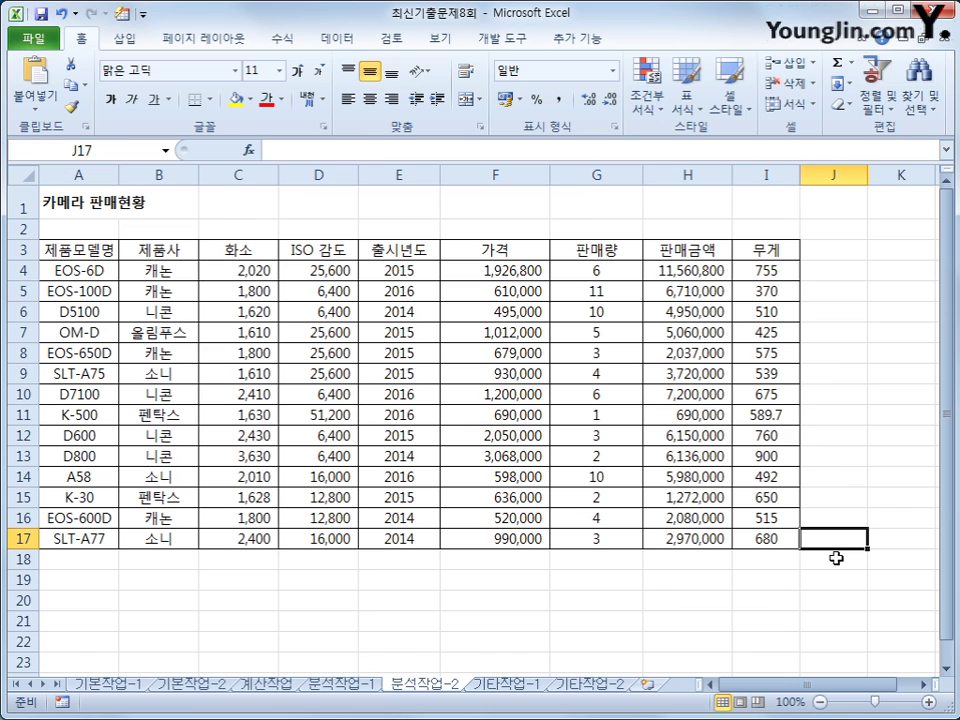
{"action": "left_click", "coordinate": [877, 208]}
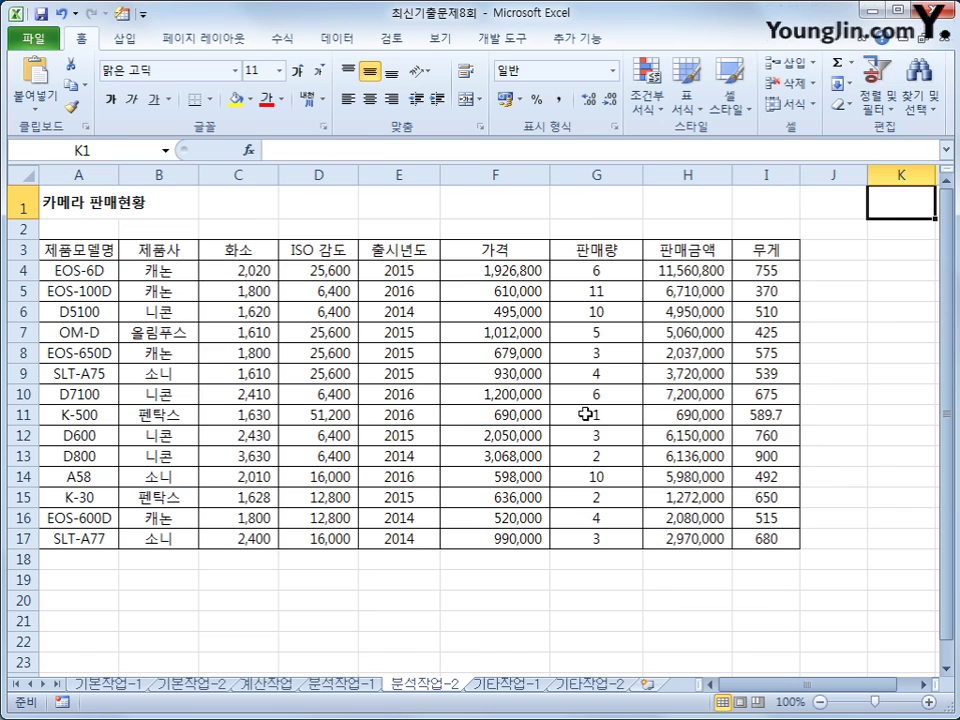
{"action": "left_click", "coordinate": [499, 38]}
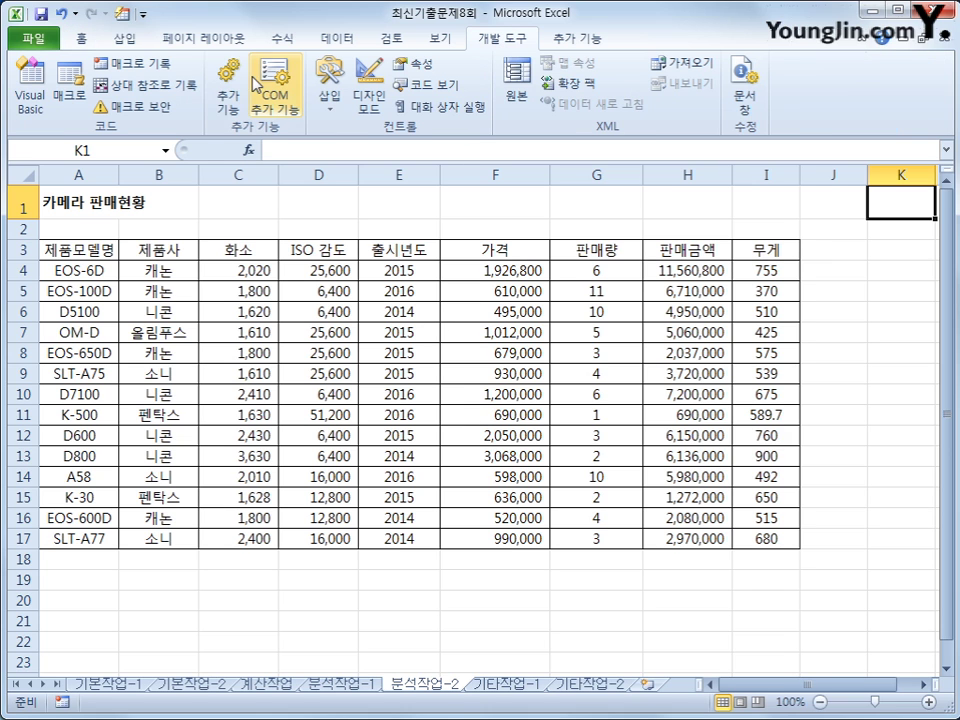
{"action": "left_click", "coordinate": [133, 63]}
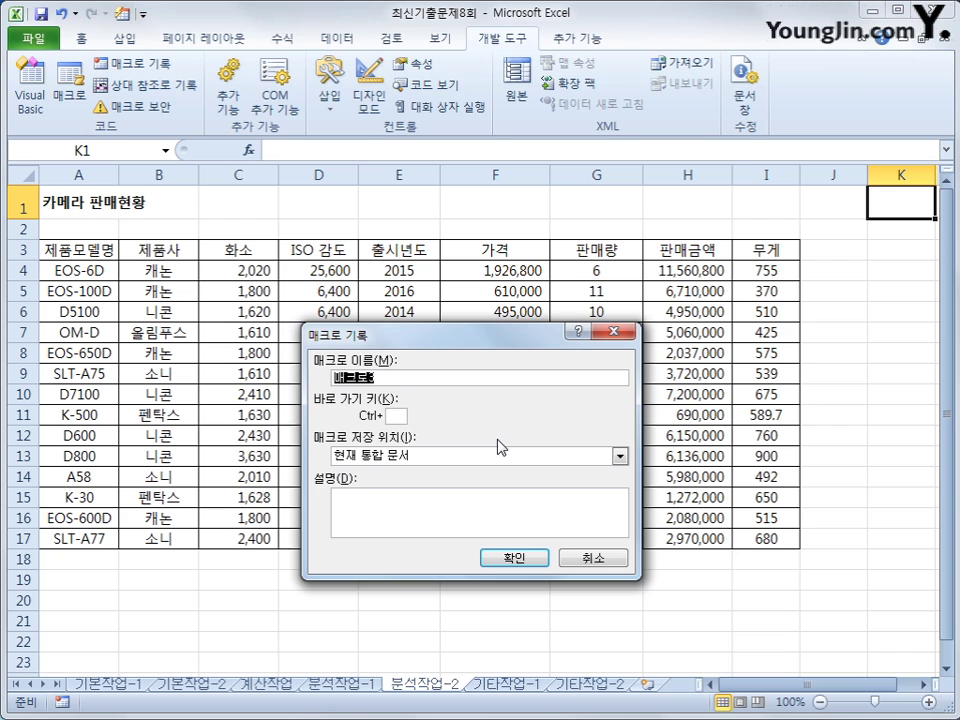
{"action": "type", "text": "자동필터"}
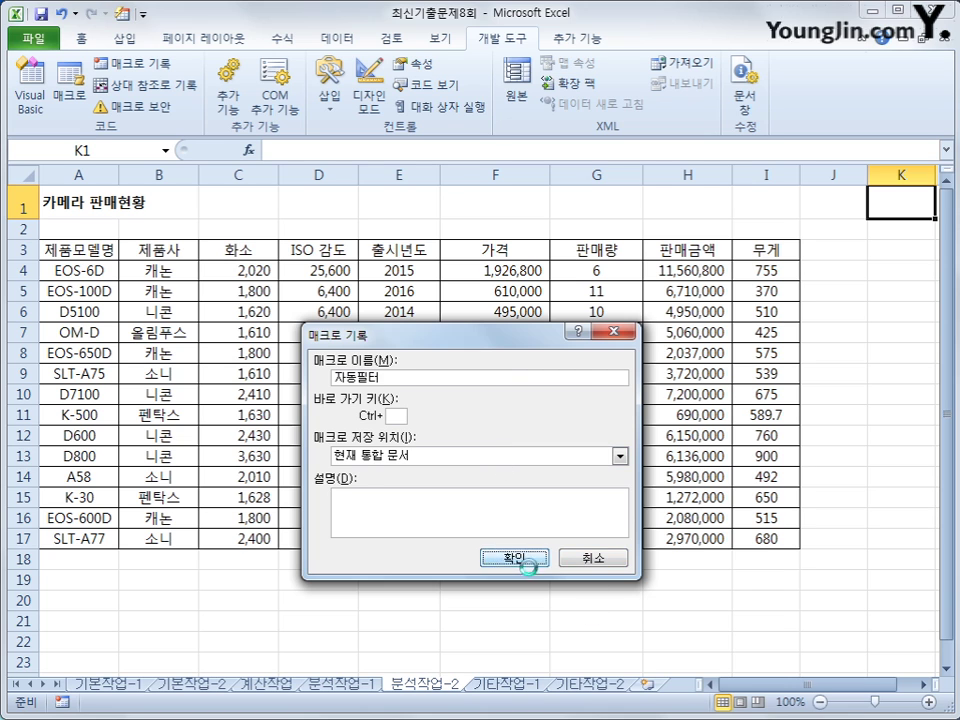
{"action": "left_click", "coordinate": [514, 557]}
{"action": "left_click", "coordinate": [306, 249]}
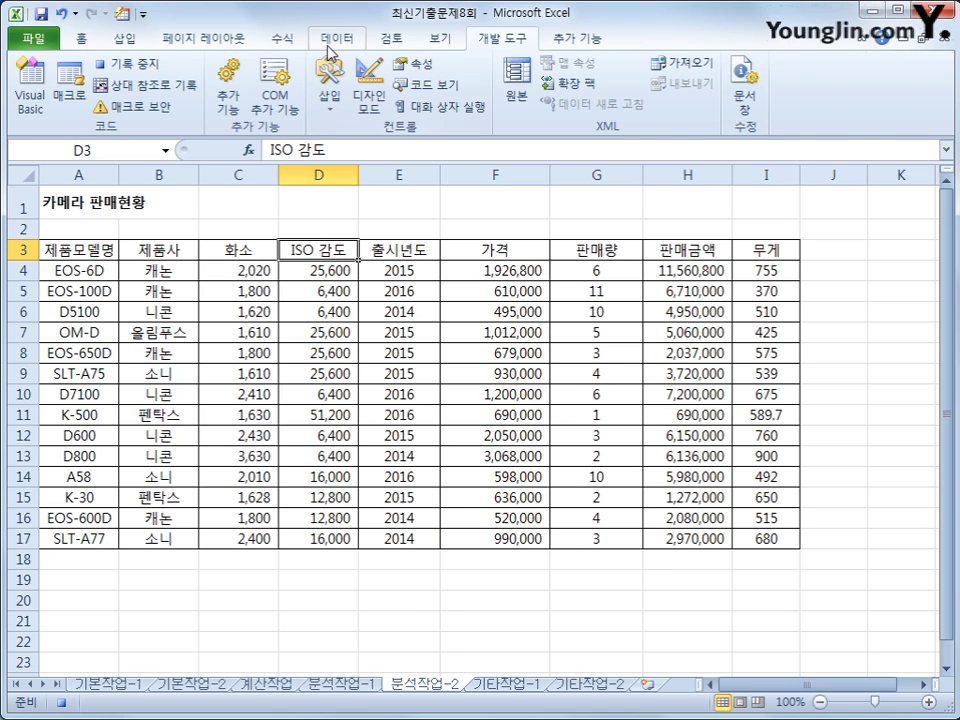
Turn on filtering for the camera sales table and sort it by 제품모델명 in ascending text order
{"action": "left_click", "coordinate": [337, 40]}
{"action": "left_click", "coordinate": [446, 92]}
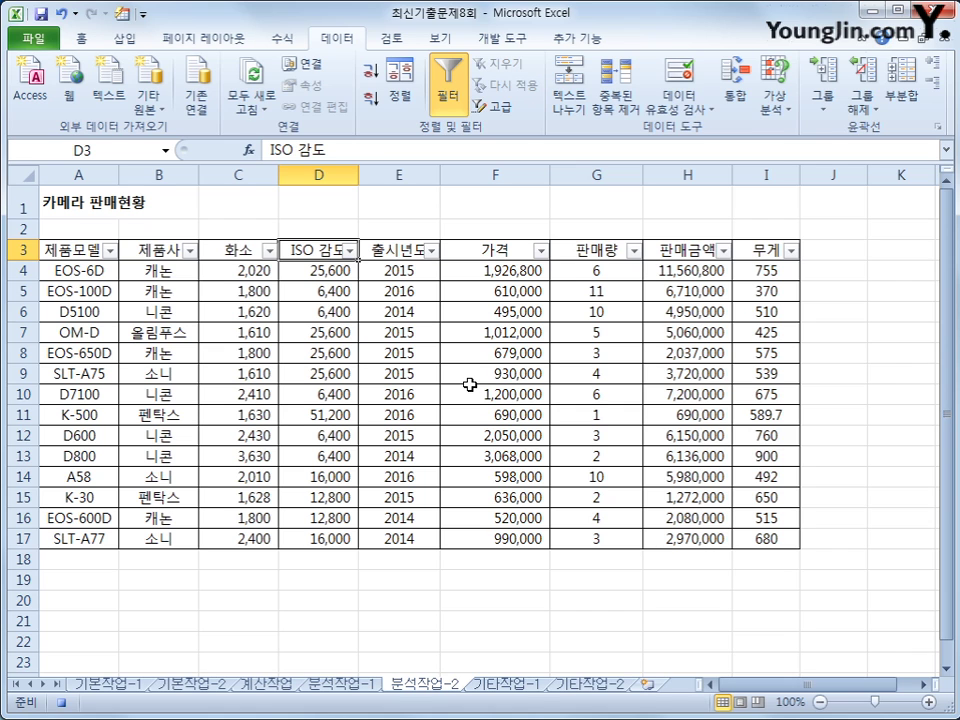
{"action": "left_click", "coordinate": [100, 252]}
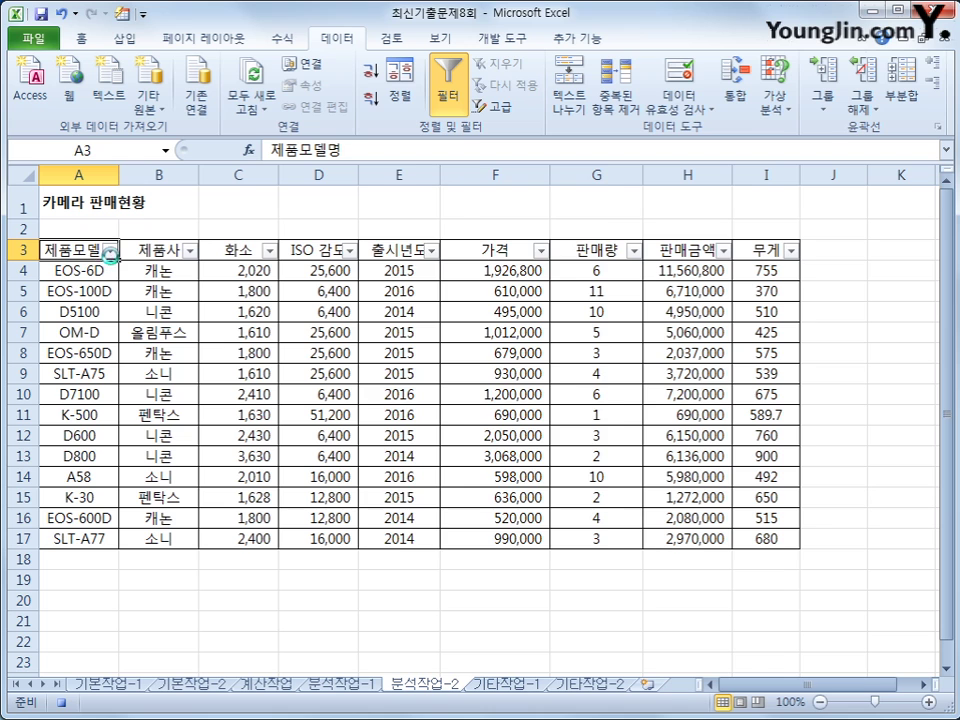
{"action": "left_click", "coordinate": [110, 251]}
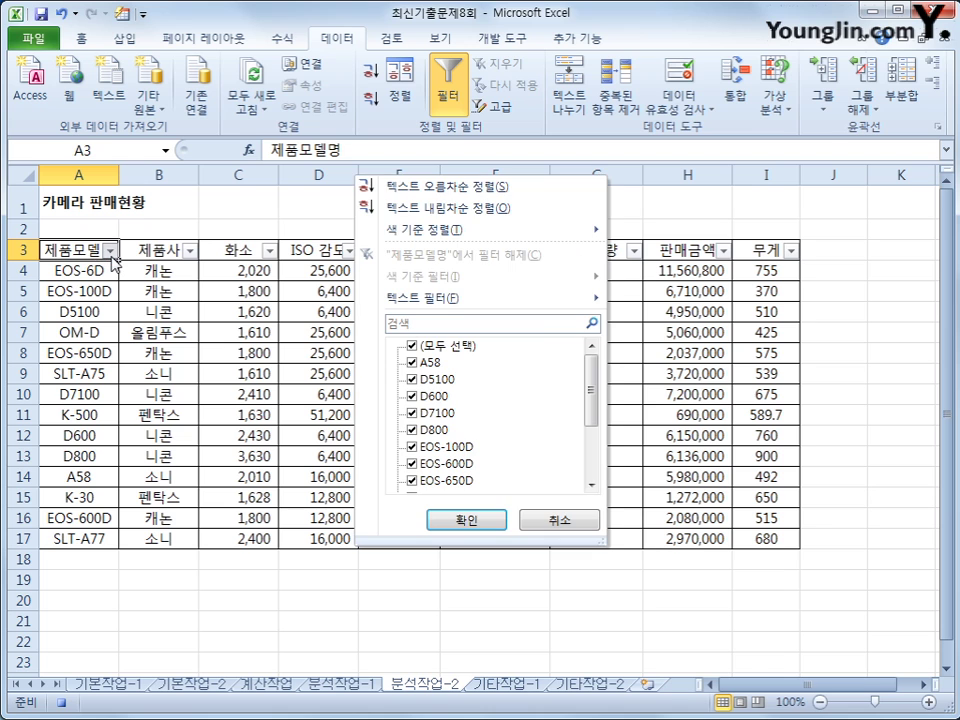
{"action": "left_click", "coordinate": [424, 190]}
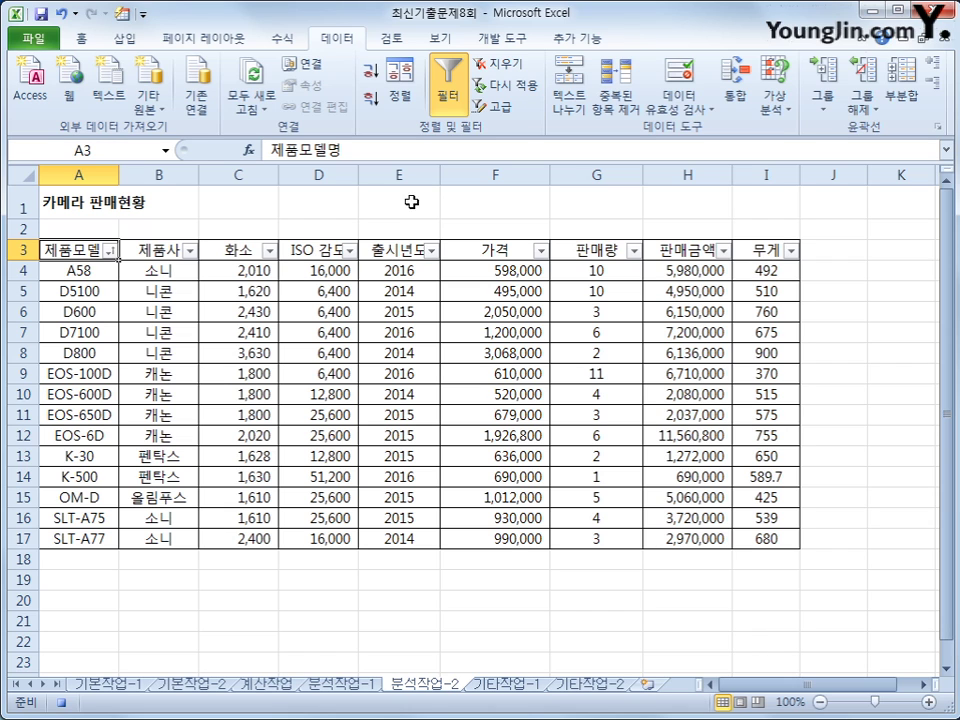
Start a custom number filter on 판매금액 with the first condition >= 50000000
{"action": "left_click", "coordinate": [721, 251]}
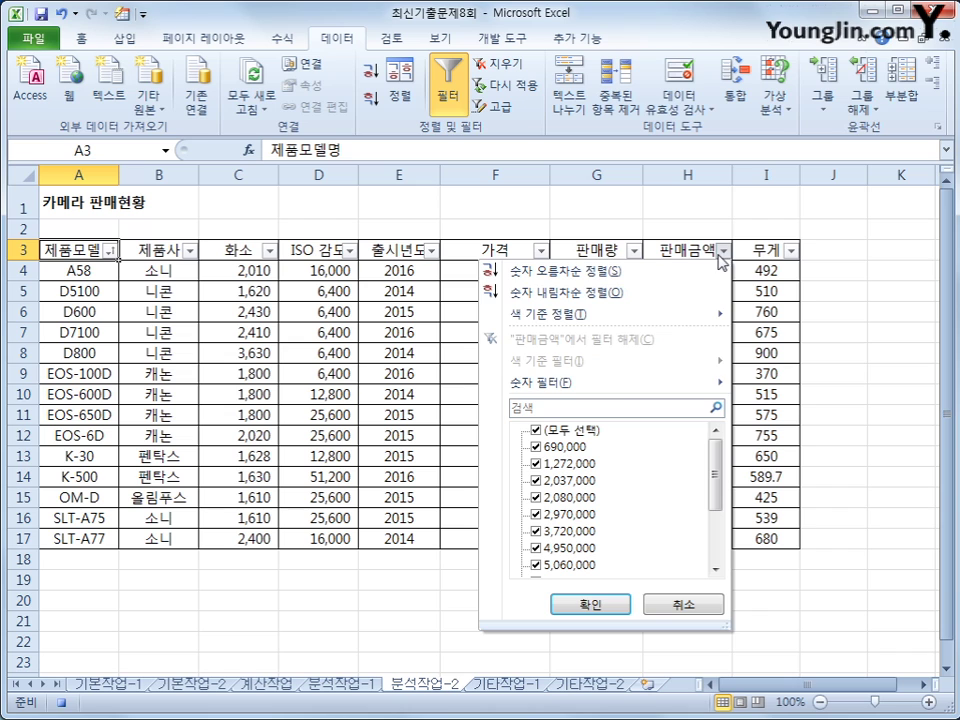
{"action": "left_click", "coordinate": [613, 388]}
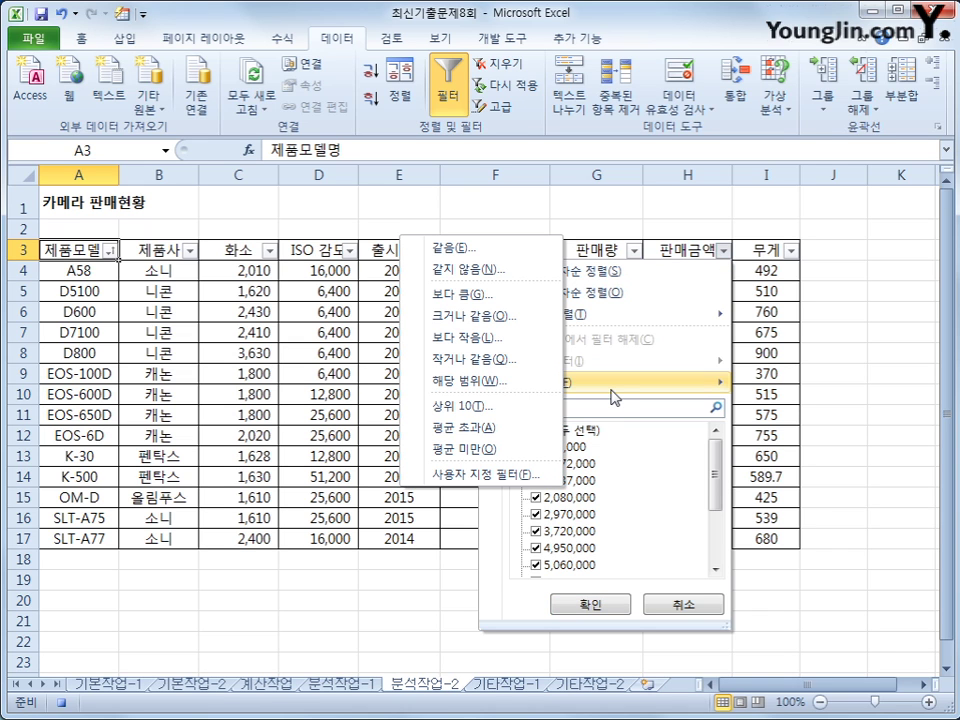
{"action": "left_click", "coordinate": [462, 474]}
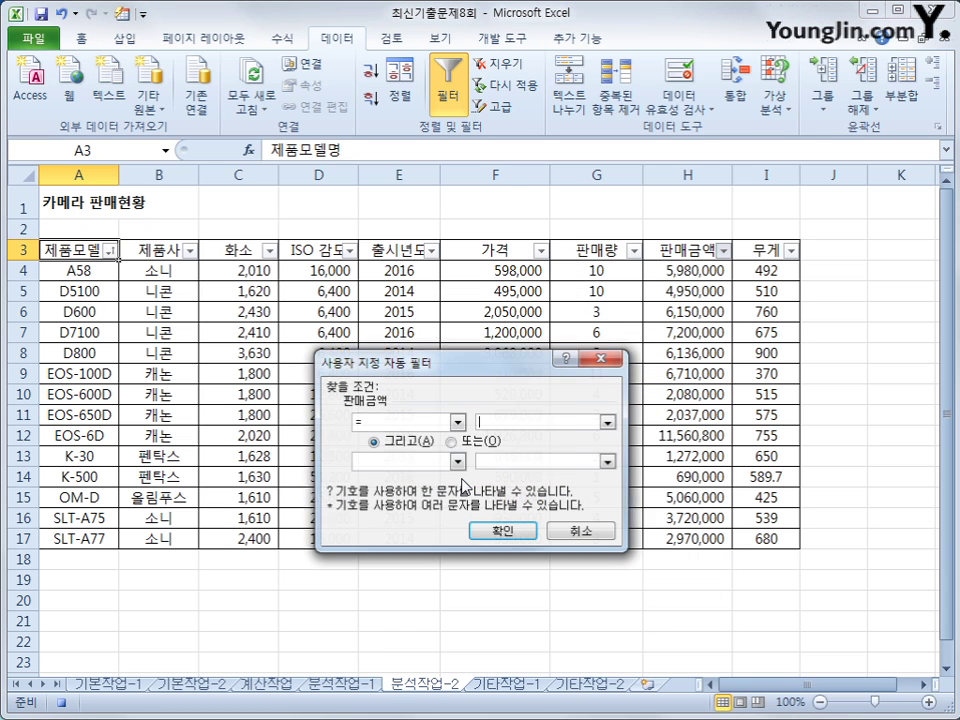
{"action": "left_click", "coordinate": [457, 421]}
{"action": "left_click", "coordinate": [400, 476]}
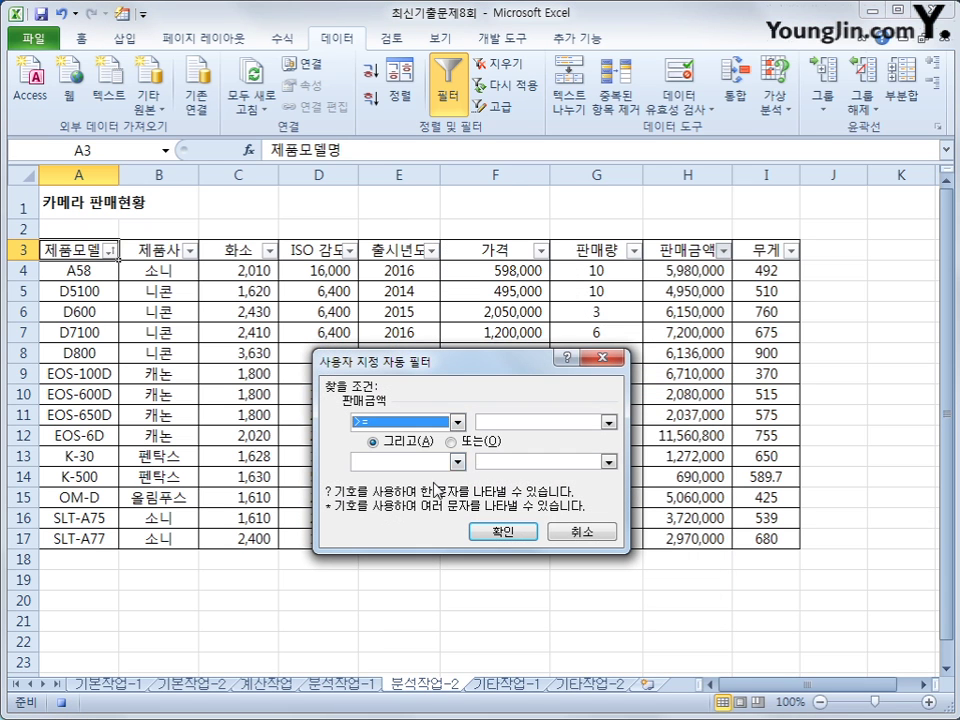
{"action": "left_click", "coordinate": [501, 424]}
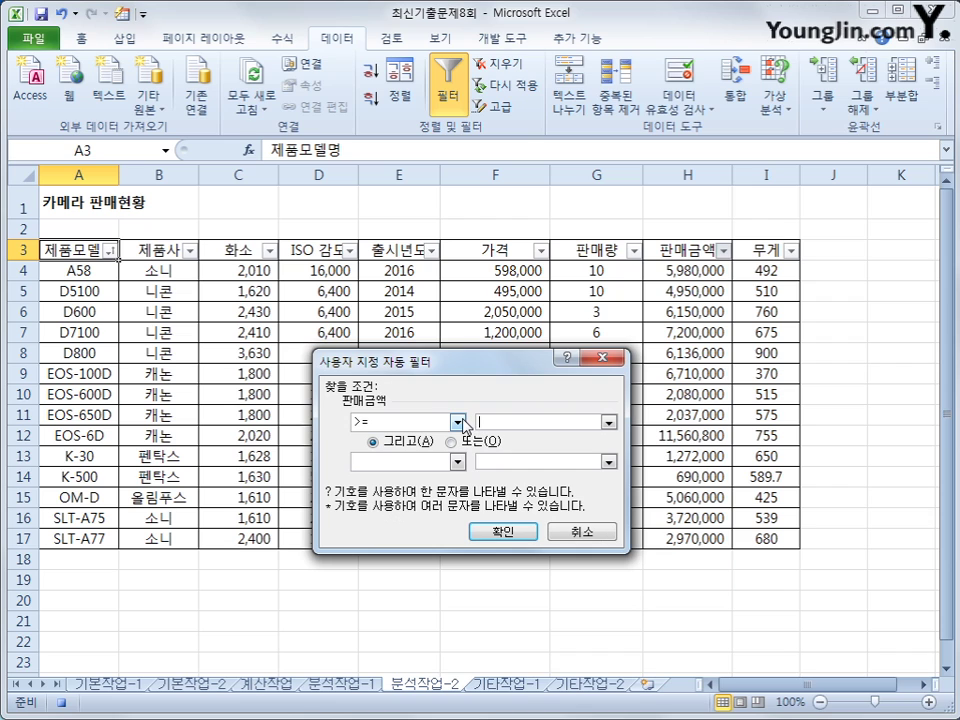
{"action": "type", "text": "50000000"}
Add the second condition <= 10000000 joined with 그리고 and apply the 판매금액 filter
{"action": "left_click", "coordinate": [456, 461]}
{"action": "scroll", "coordinate": [446, 500], "scroll_direction": "down", "scroll_amount": 3}
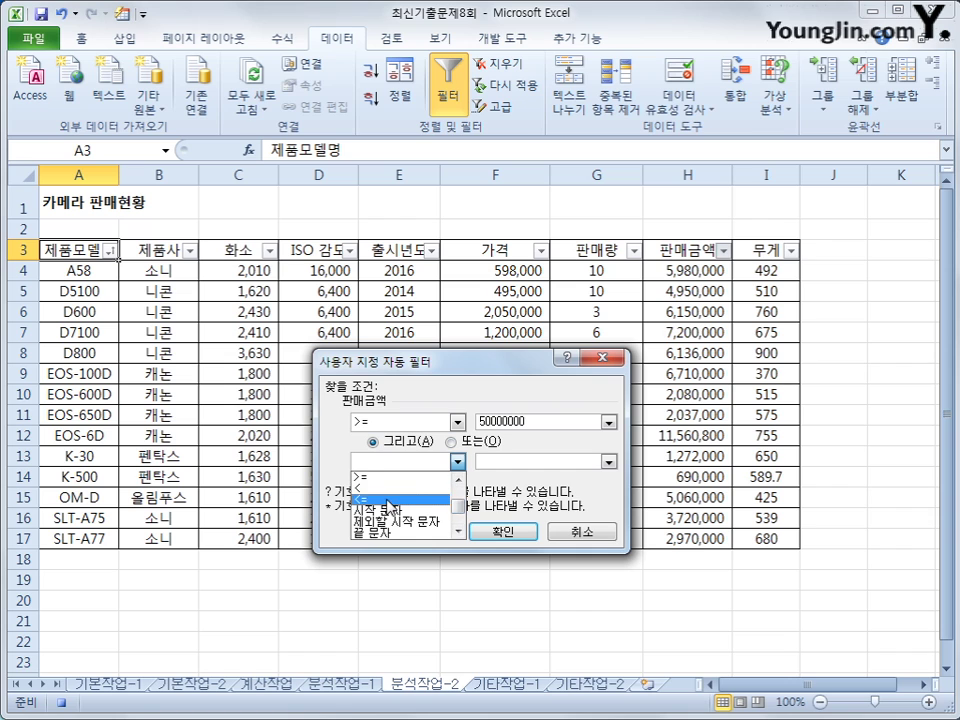
{"action": "left_click", "coordinate": [428, 476]}
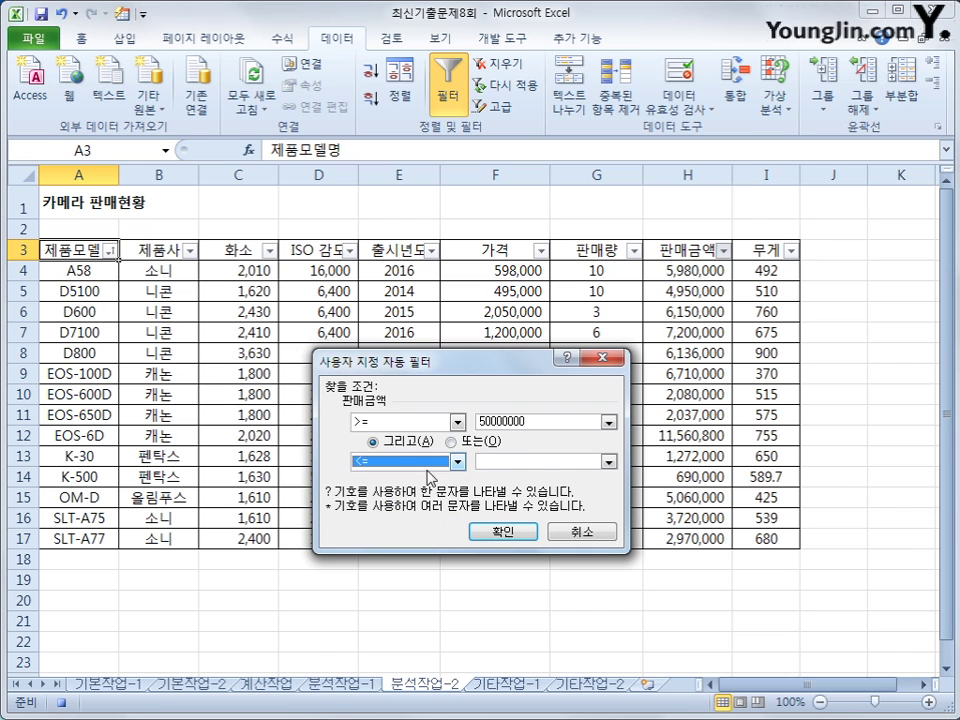
{"action": "left_click", "coordinate": [540, 461]}
{"action": "type", "text": "1"}
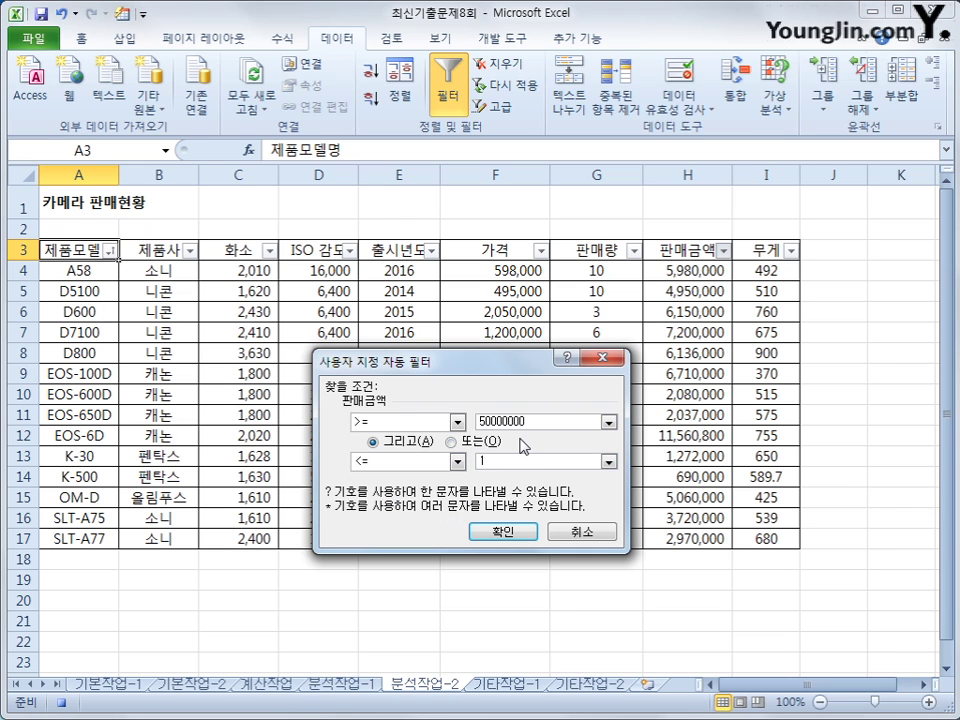
{"action": "type", "text": "0000"}
{"action": "key", "text": "BackSpace"}
{"action": "key", "text": "BackSpace"}
{"action": "key", "text": "BackSpace"}
{"action": "key", "text": "BackSpace"}
{"action": "type", "text": "0000000"}
{"action": "left_click", "coordinate": [506, 534]}
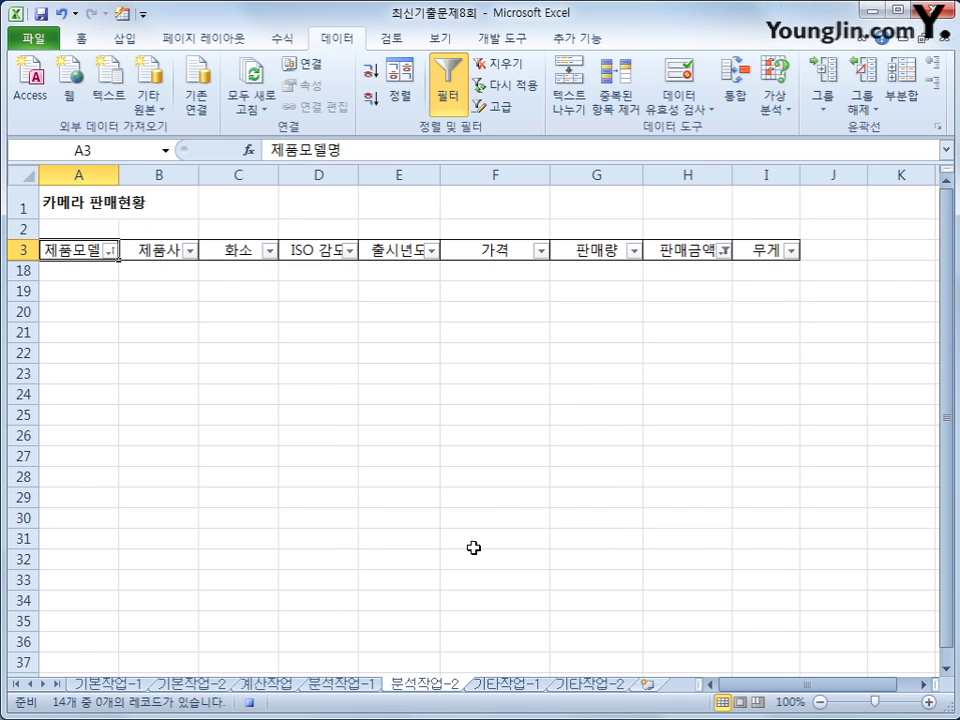
Correct the first condition of the 판매금액 custom filter to >= 5000000, apply it, and stop recording the macro
{"action": "left_click", "coordinate": [724, 250]}
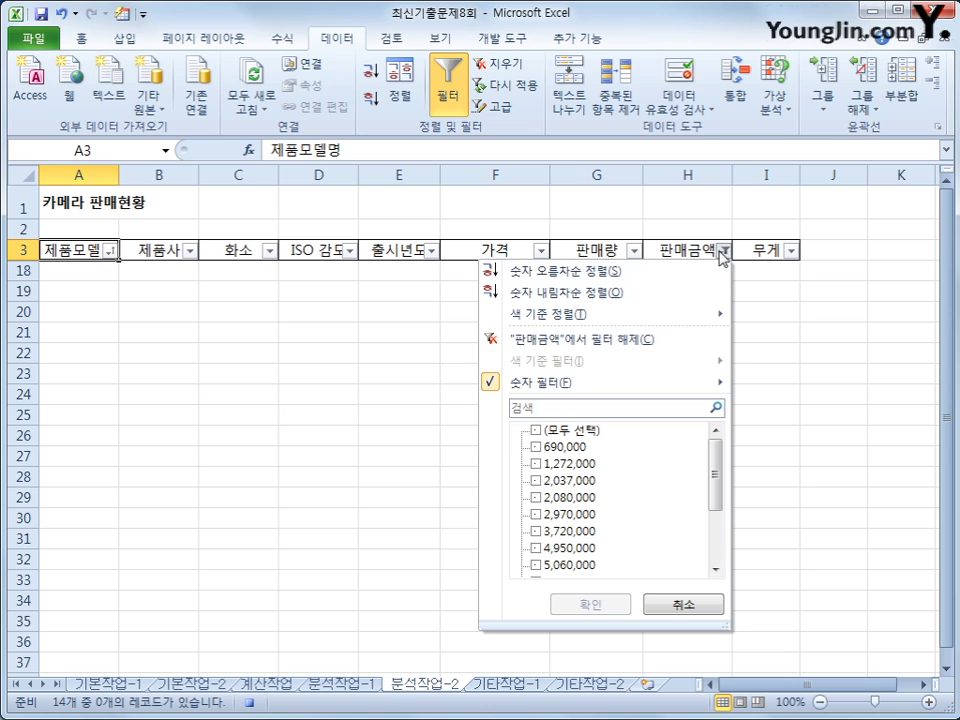
{"action": "mouse_move", "coordinate": [581, 380]}
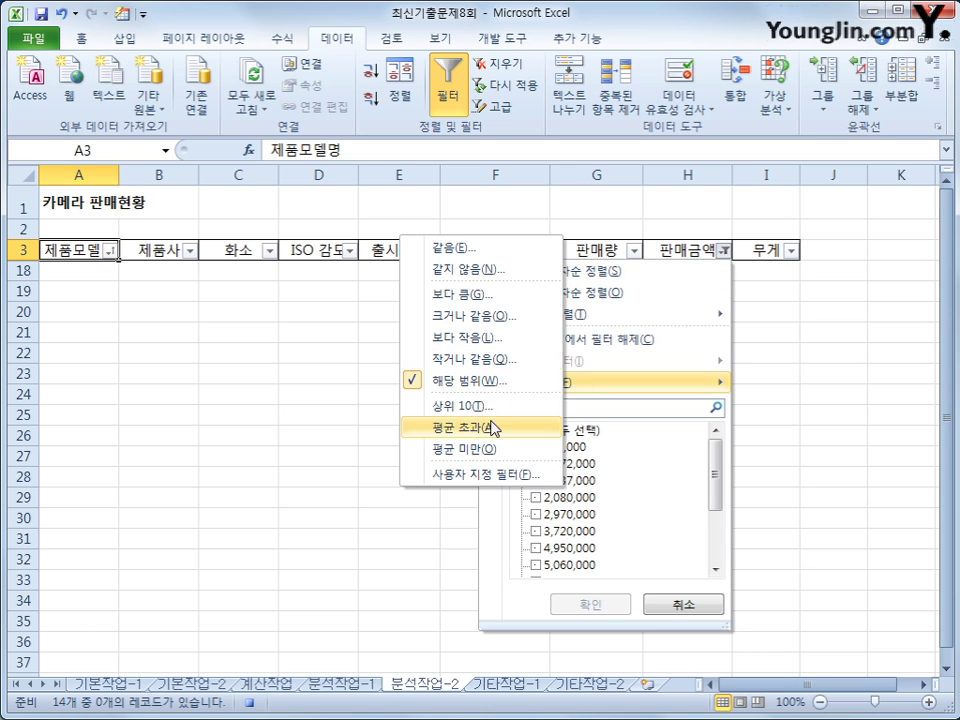
{"action": "left_click", "coordinate": [487, 477]}
{"action": "left_click", "coordinate": [531, 421]}
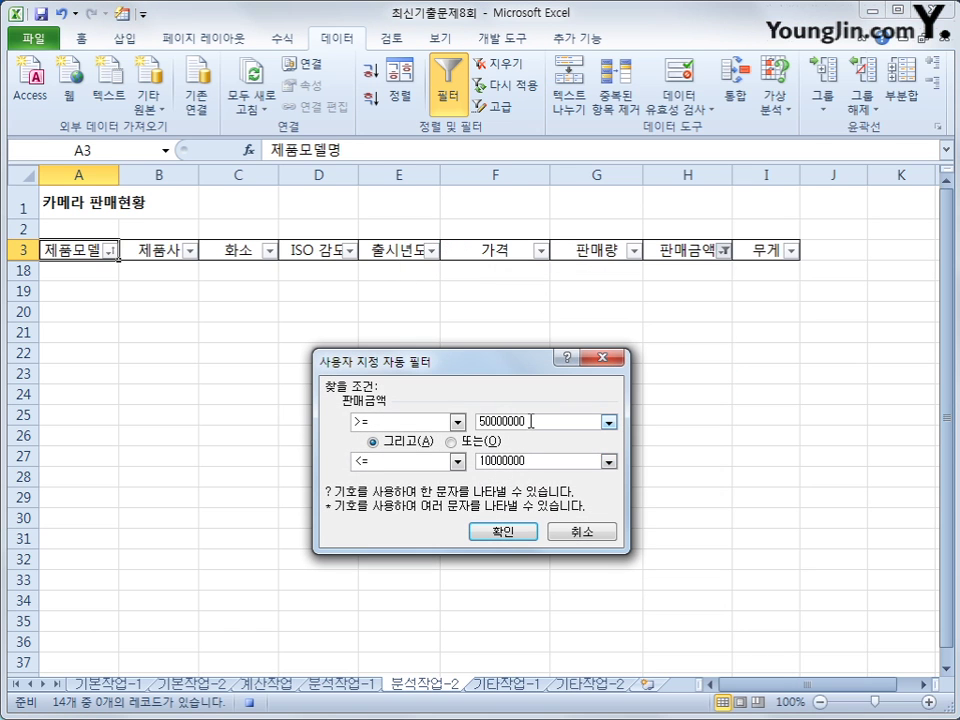
{"action": "key", "text": "BackSpace"}
{"action": "left_click", "coordinate": [510, 530]}
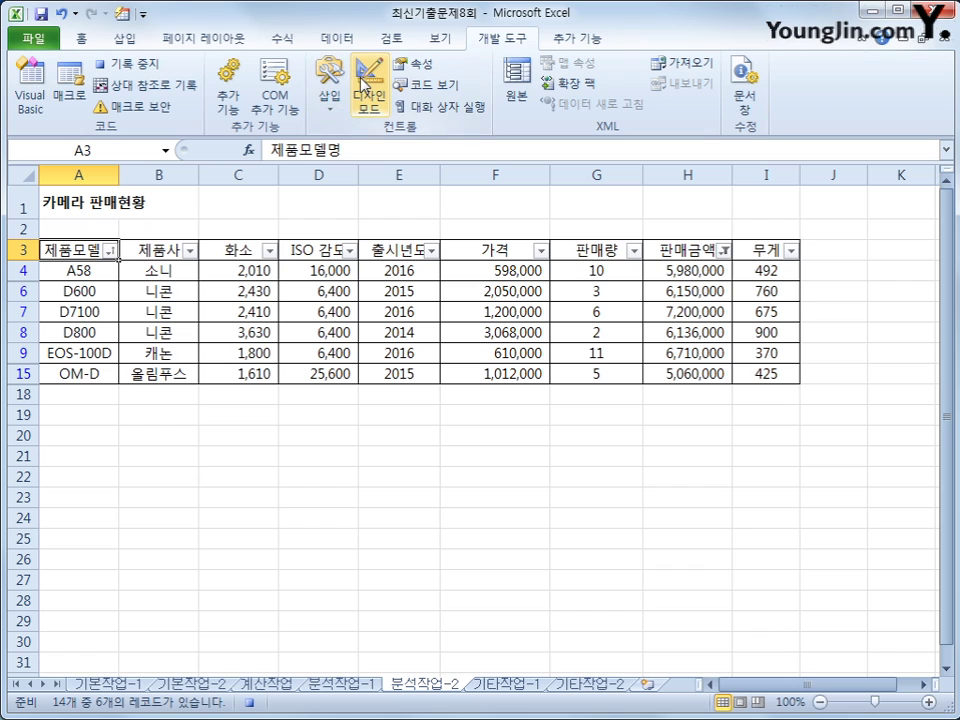
{"action": "left_click", "coordinate": [143, 64]}
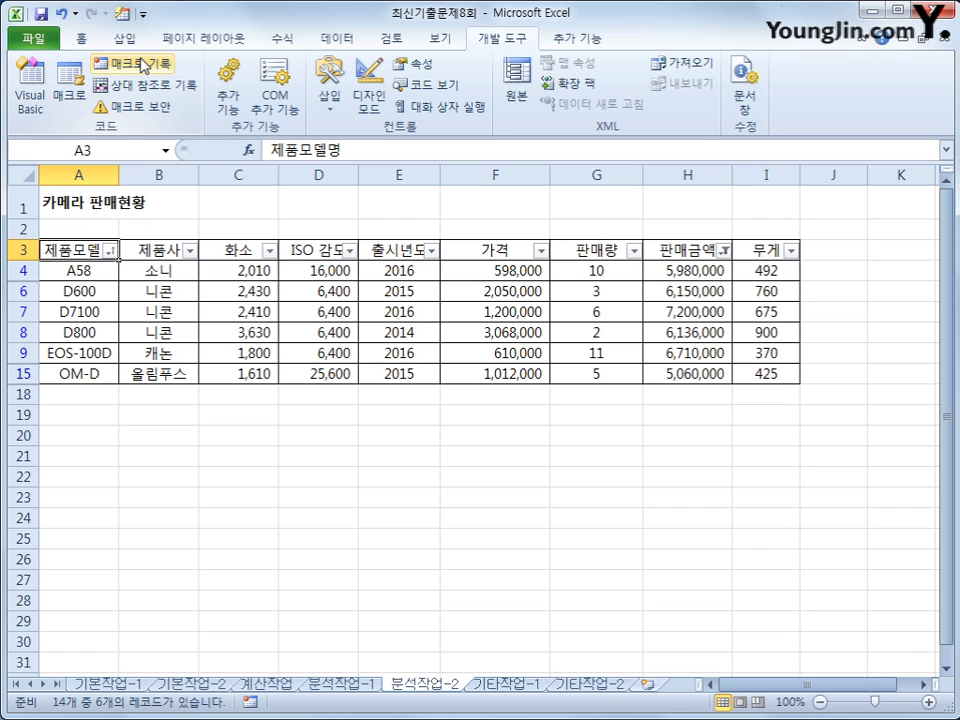
Insert a form control button covering cells G1:H1 and assign the 자동필터 macro to it
{"action": "left_click", "coordinate": [325, 100]}
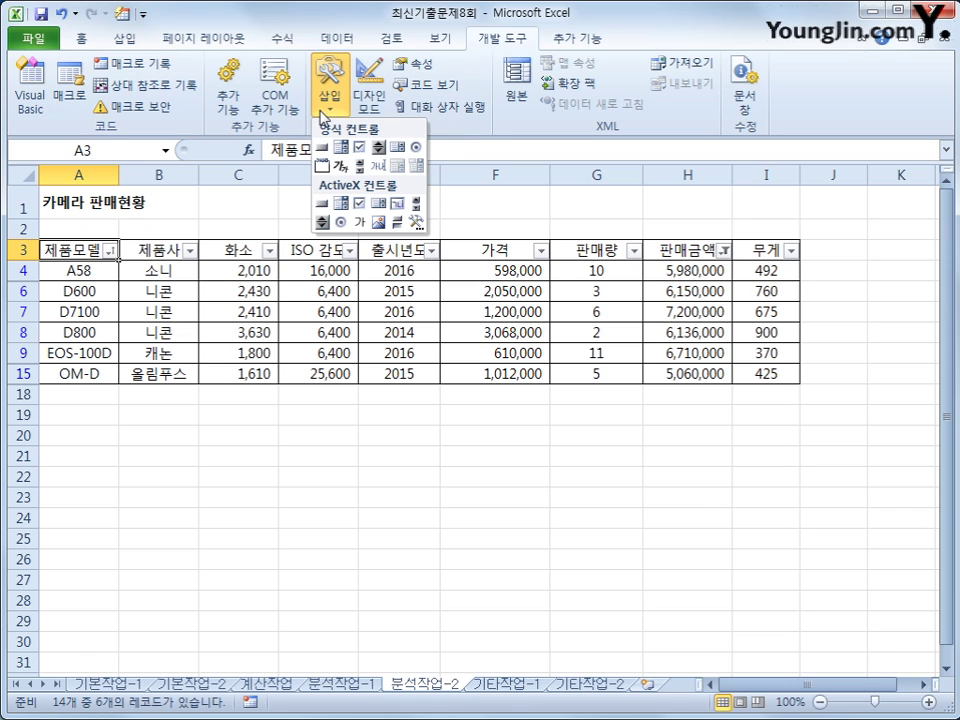
{"action": "left_click", "coordinate": [323, 149]}
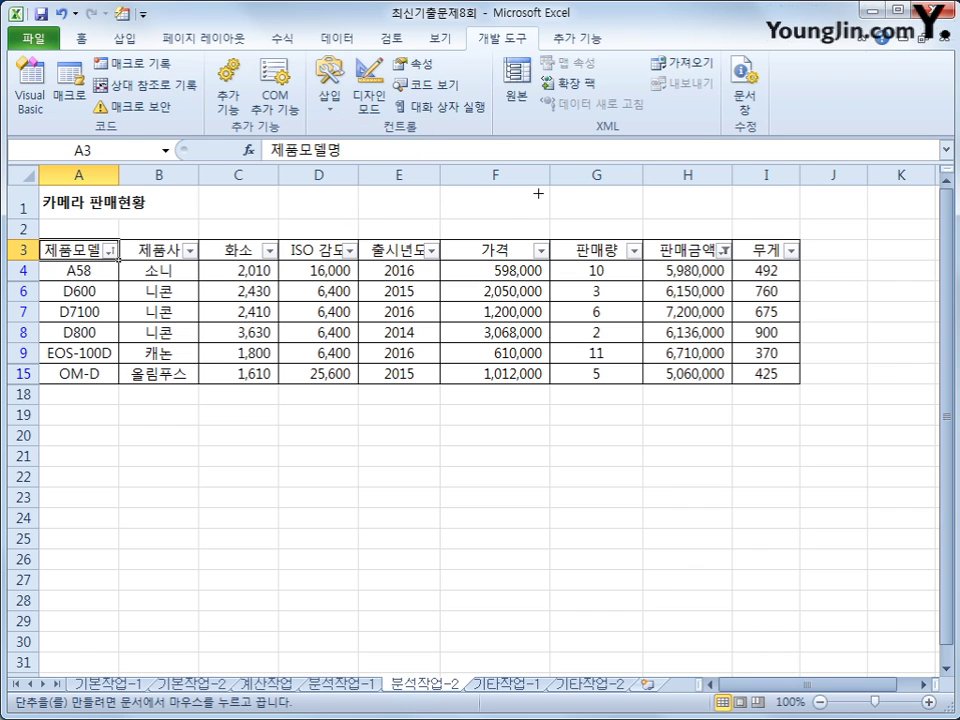
{"action": "left_click_drag", "start_coordinate": [548, 189], "coordinate": [707, 216]}
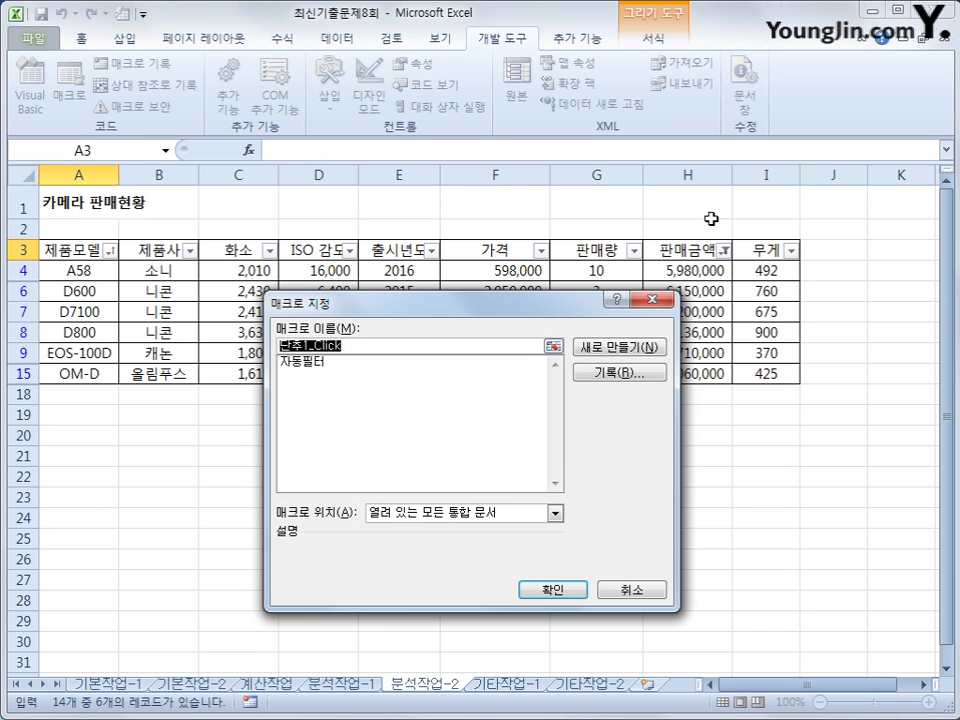
{"action": "left_click", "coordinate": [302, 362]}
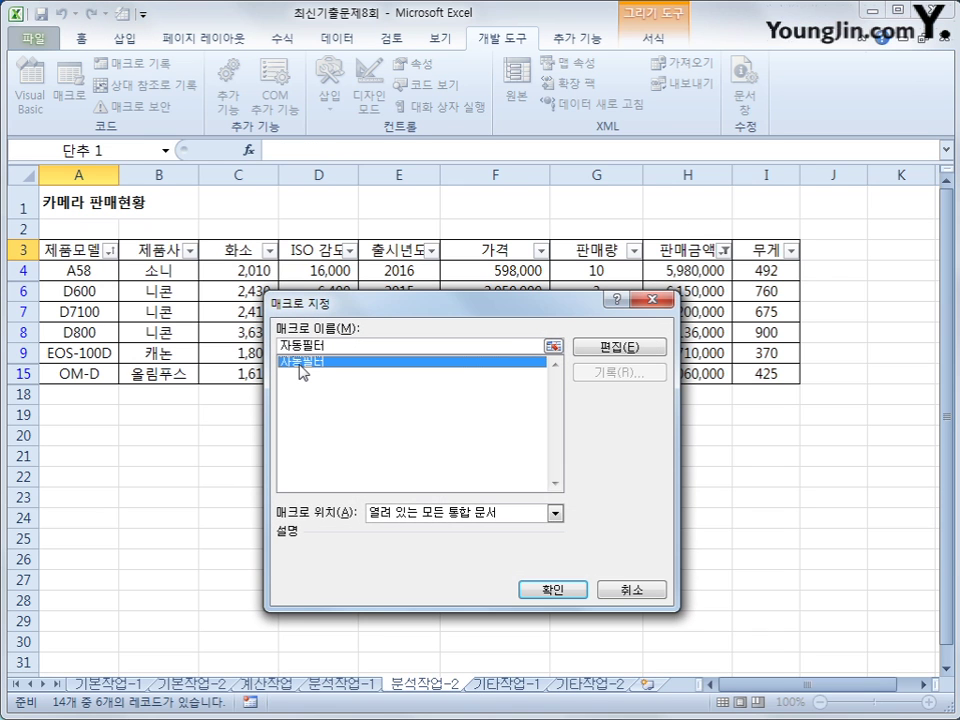
{"action": "left_click", "coordinate": [550, 589]}
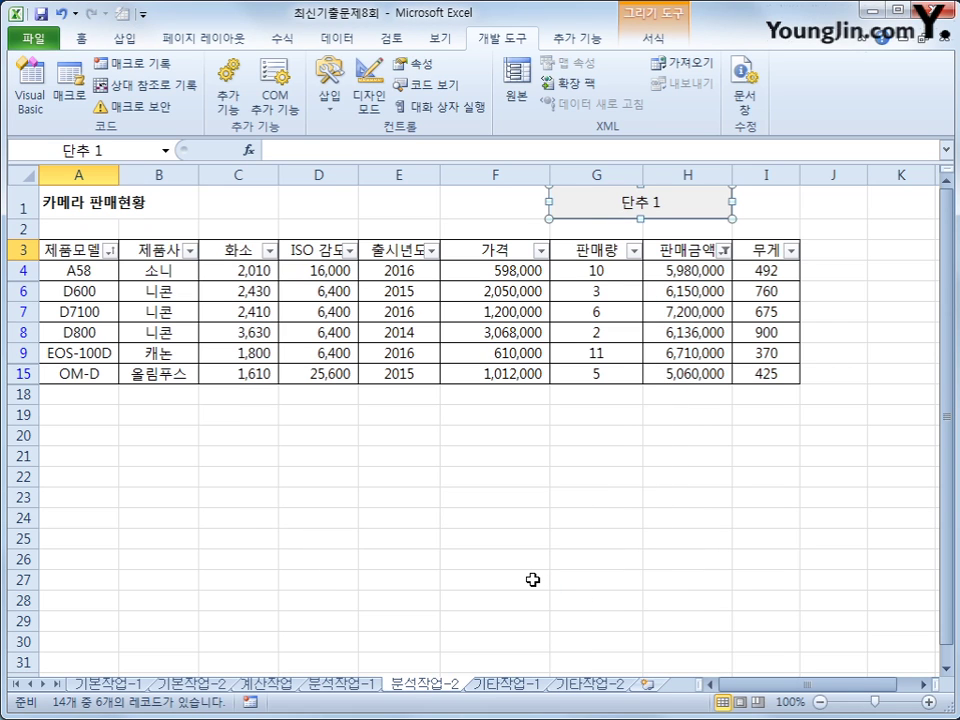
Label the new button 자동필터 실행 and deselect it by selecting empty cell F26
{"action": "type", "text": "자동필터"}
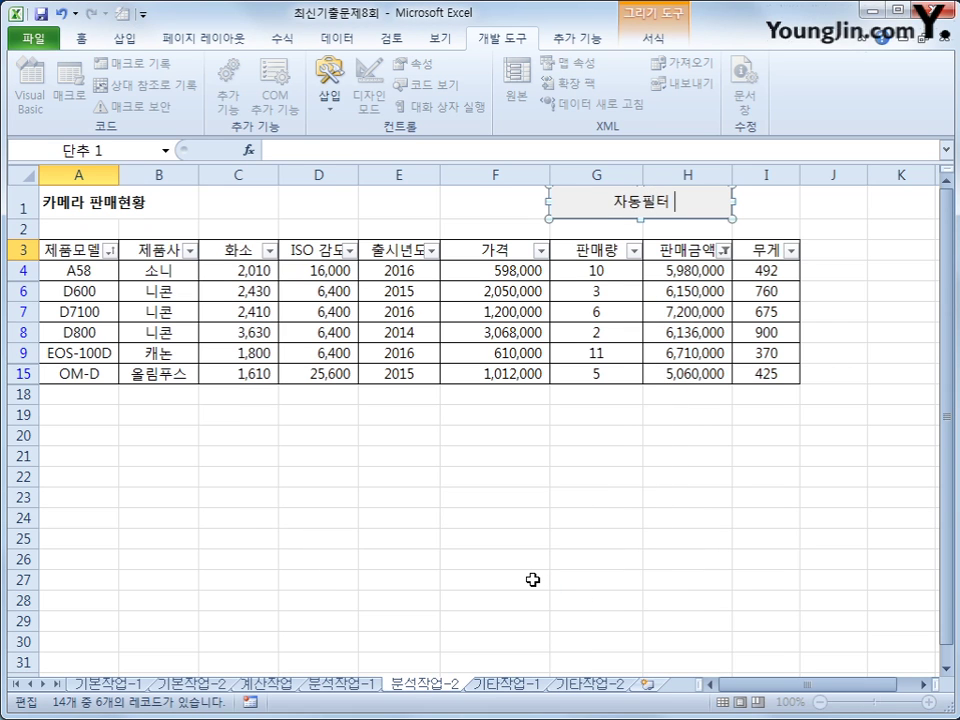
{"action": "type", "text": " 실행"}
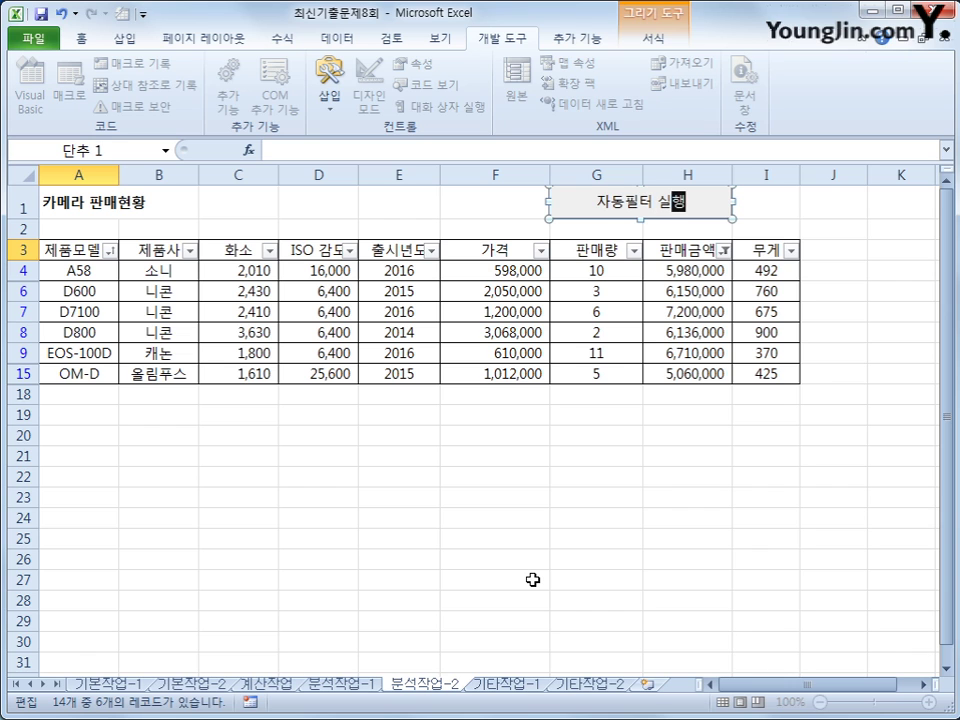
{"action": "left_click", "coordinate": [531, 556]}
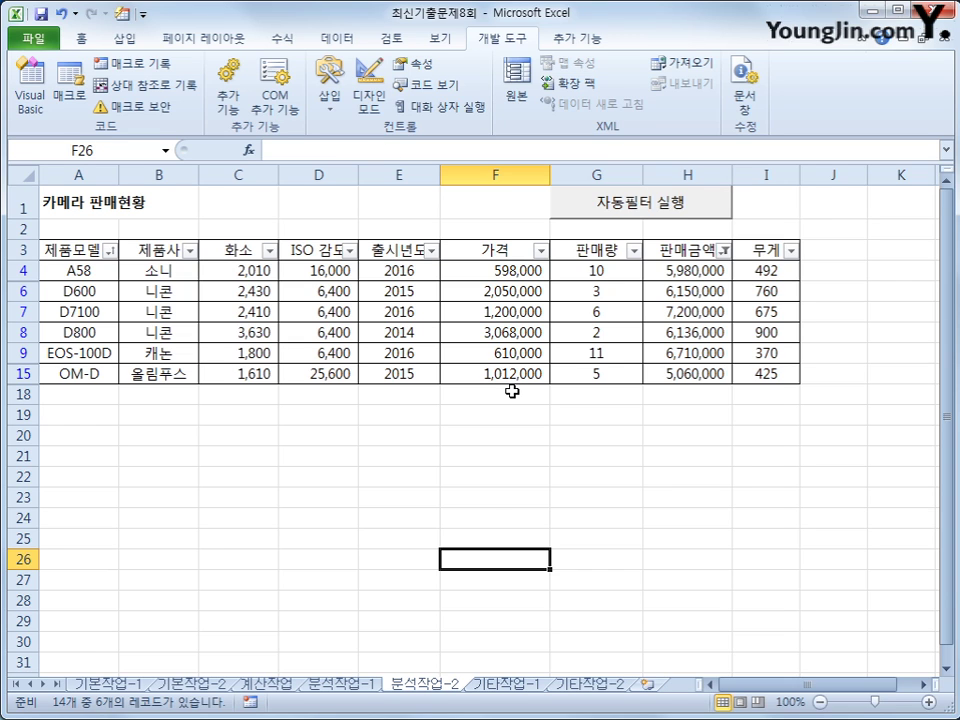
On the 기타작업-1 sheet, change the chart's 판매금액 series to the first 세로 막대형 (clustered column) type
{"action": "left_click", "coordinate": [499, 686]}
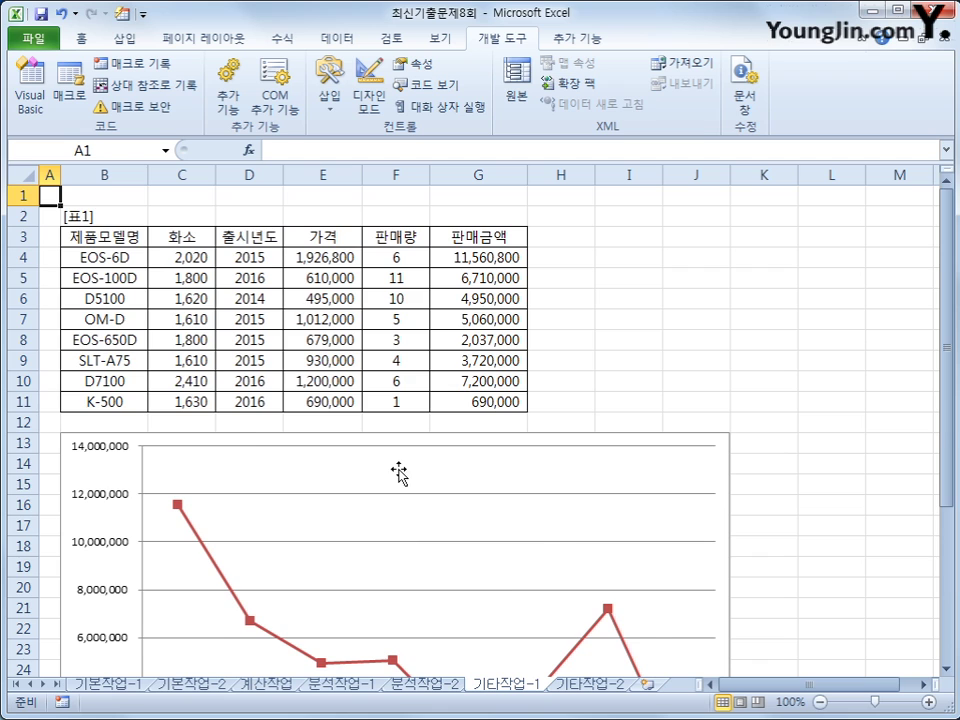
{"action": "scroll", "coordinate": [396, 474], "scroll_direction": "down", "scroll_amount": 2}
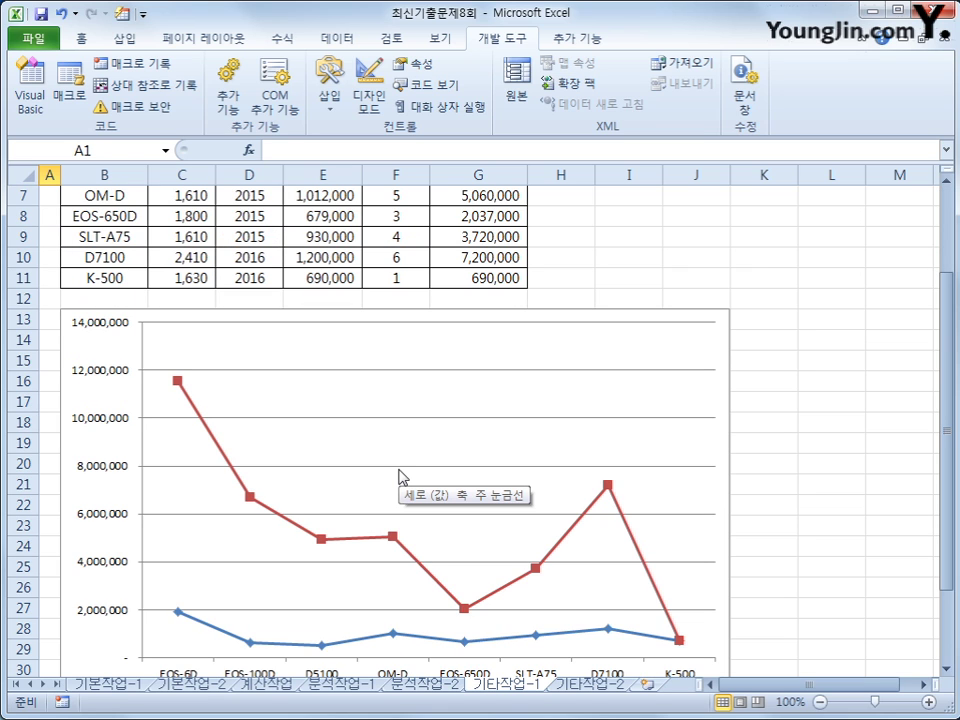
{"action": "scroll", "coordinate": [381, 542], "scroll_direction": "down", "scroll_amount": 2}
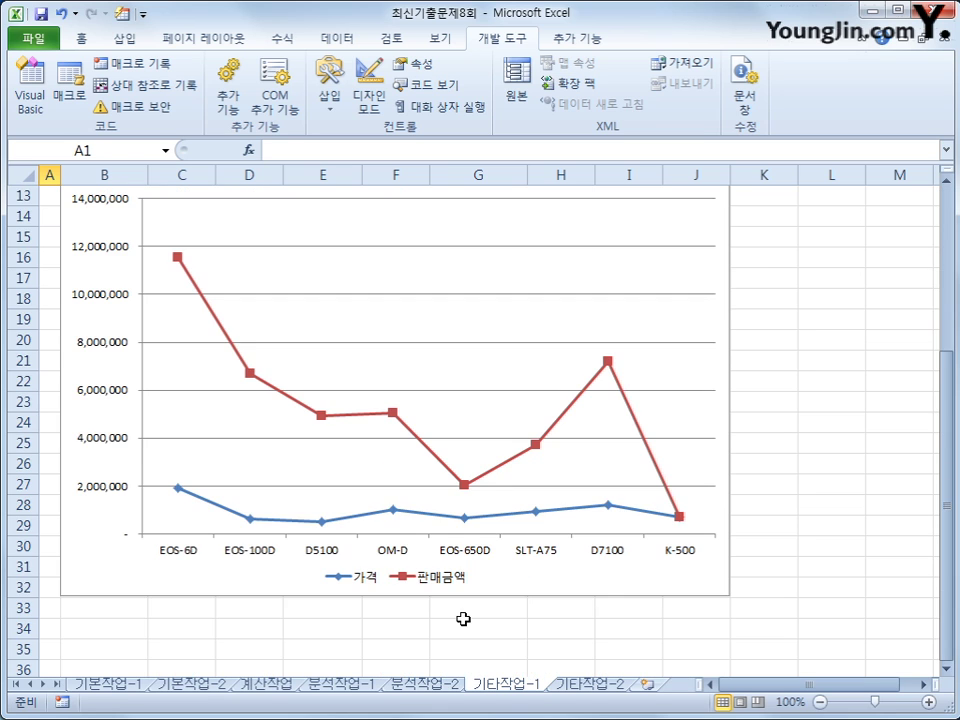
{"action": "left_click", "coordinate": [249, 375]}
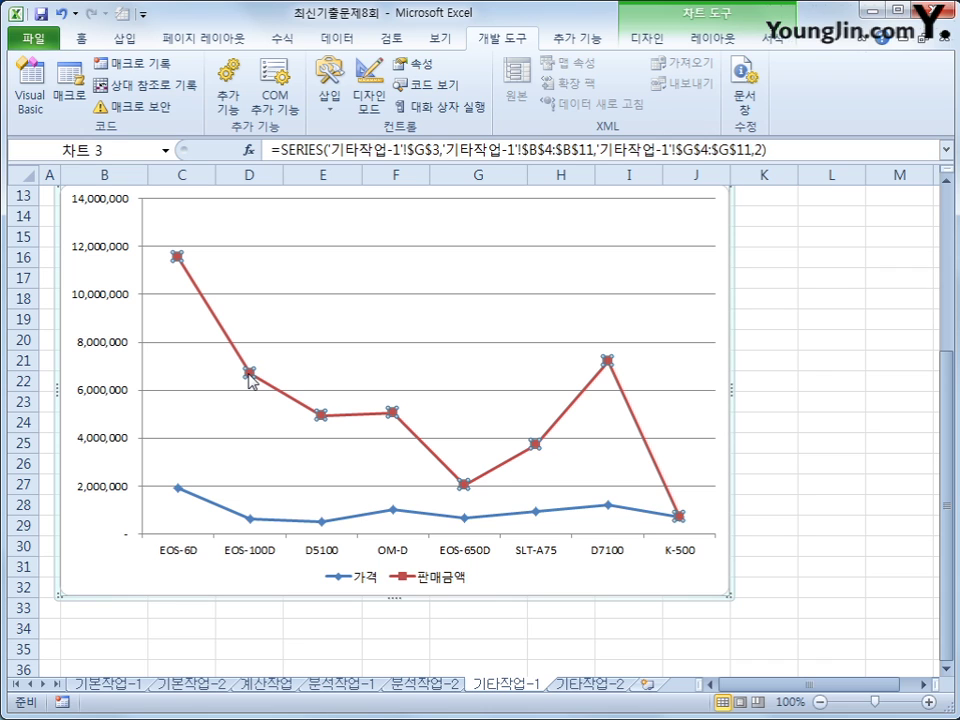
{"action": "right_click", "coordinate": [249, 376]}
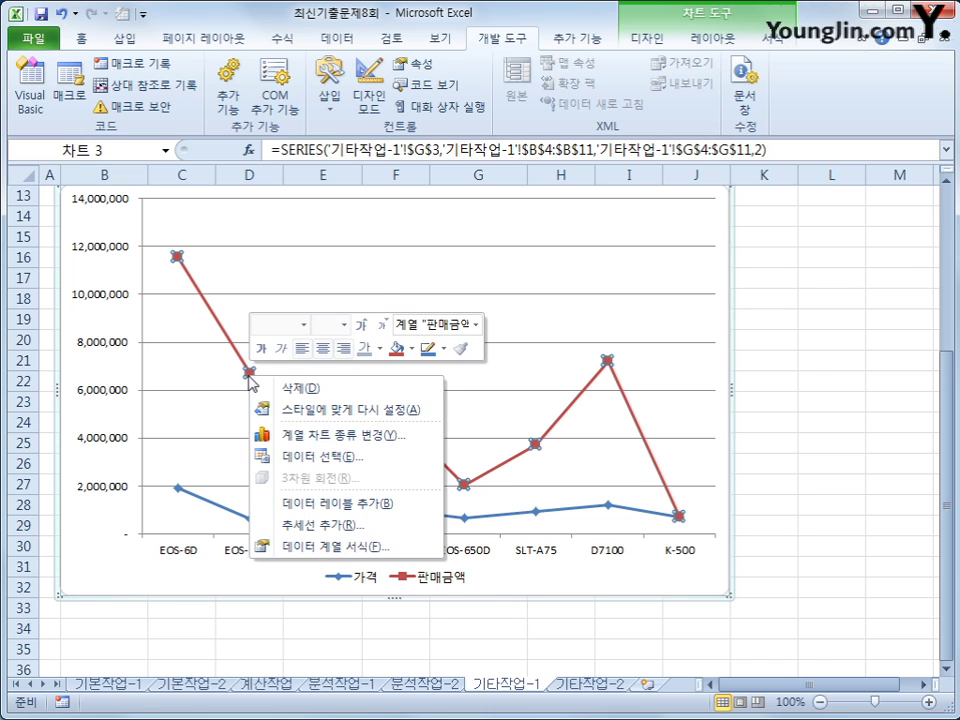
{"action": "left_click", "coordinate": [300, 434]}
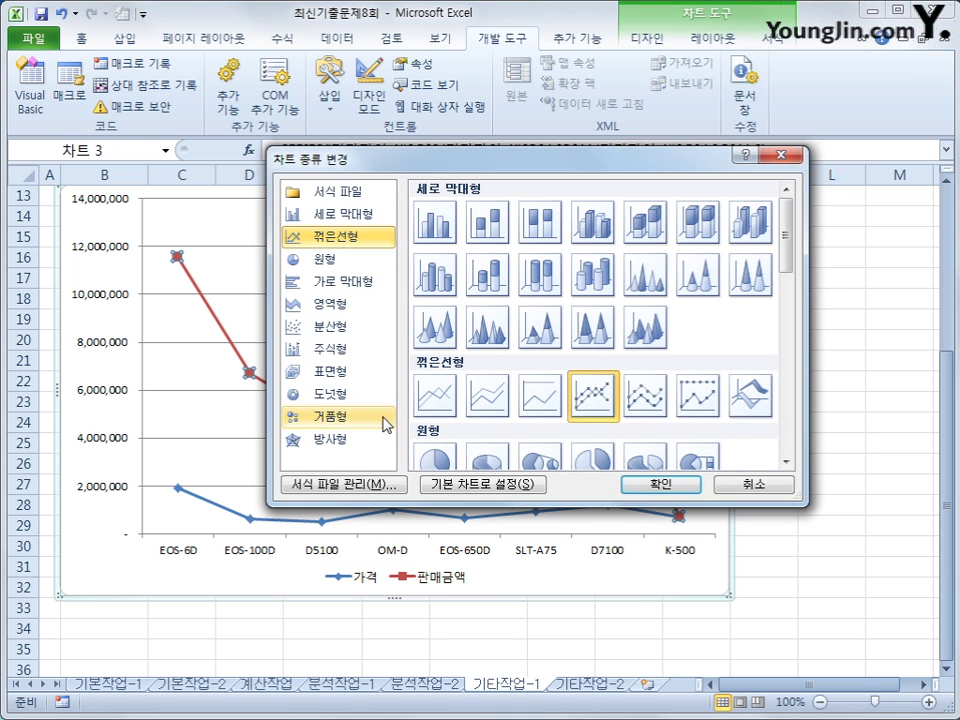
{"action": "left_click", "coordinate": [439, 233]}
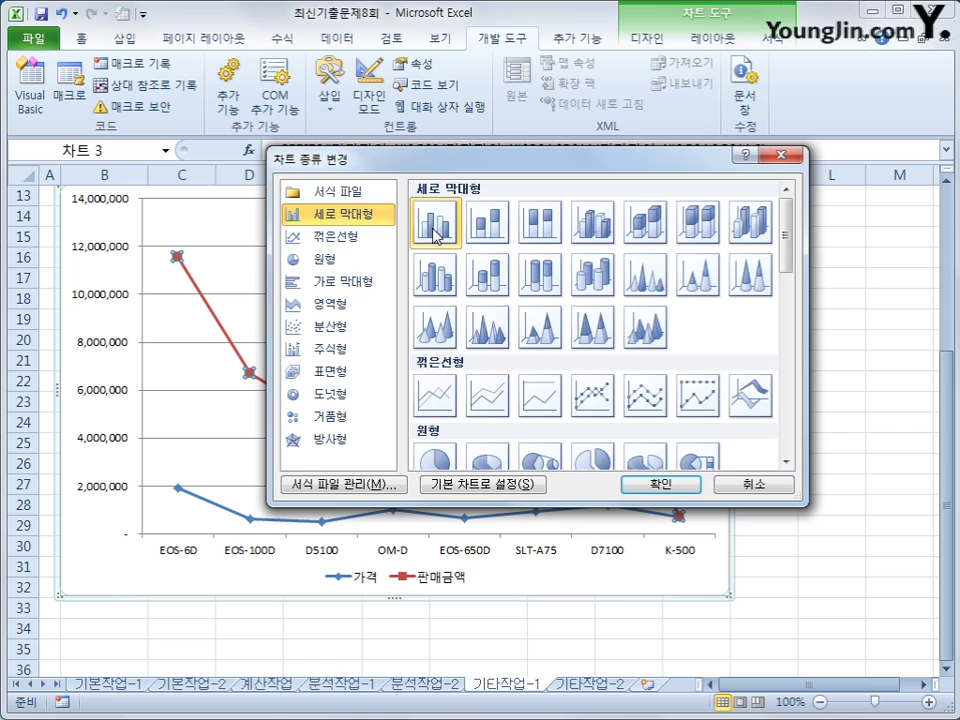
{"action": "left_click", "coordinate": [661, 484]}
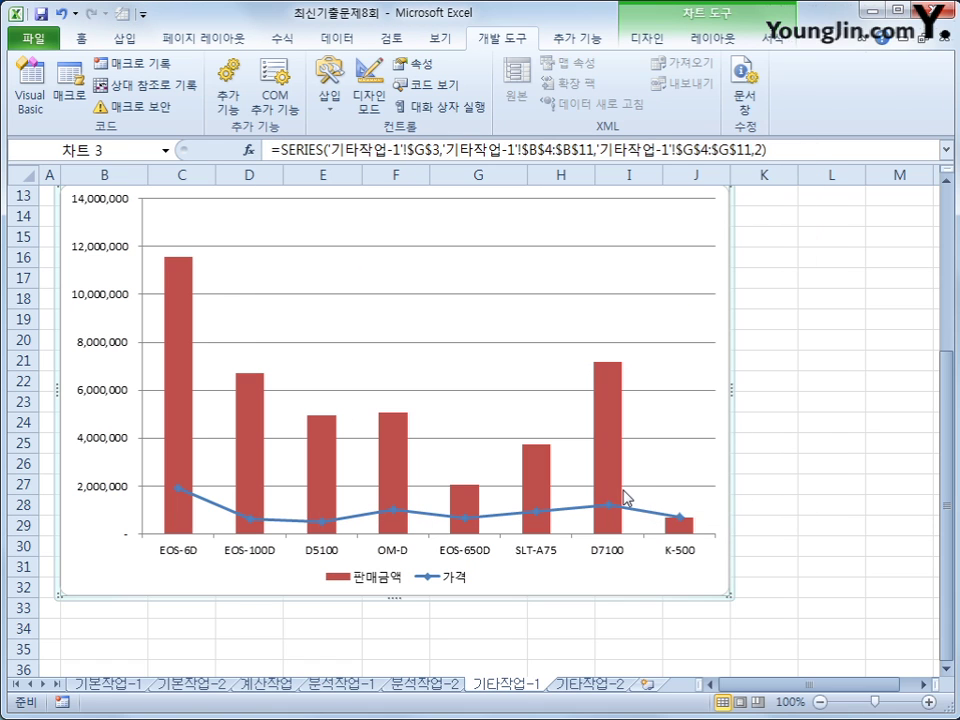
{"action": "mouse_move", "coordinate": [622, 492]}
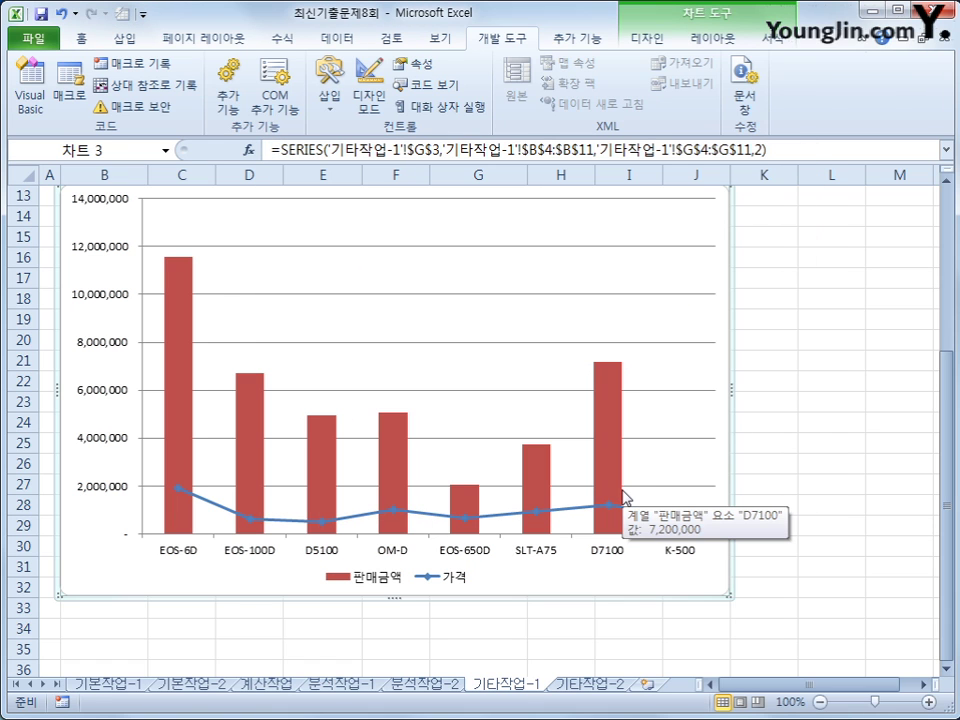
Plot the chart's 판매금액 series on the secondary axis (보조 축)
{"action": "left_click", "coordinate": [184, 330]}
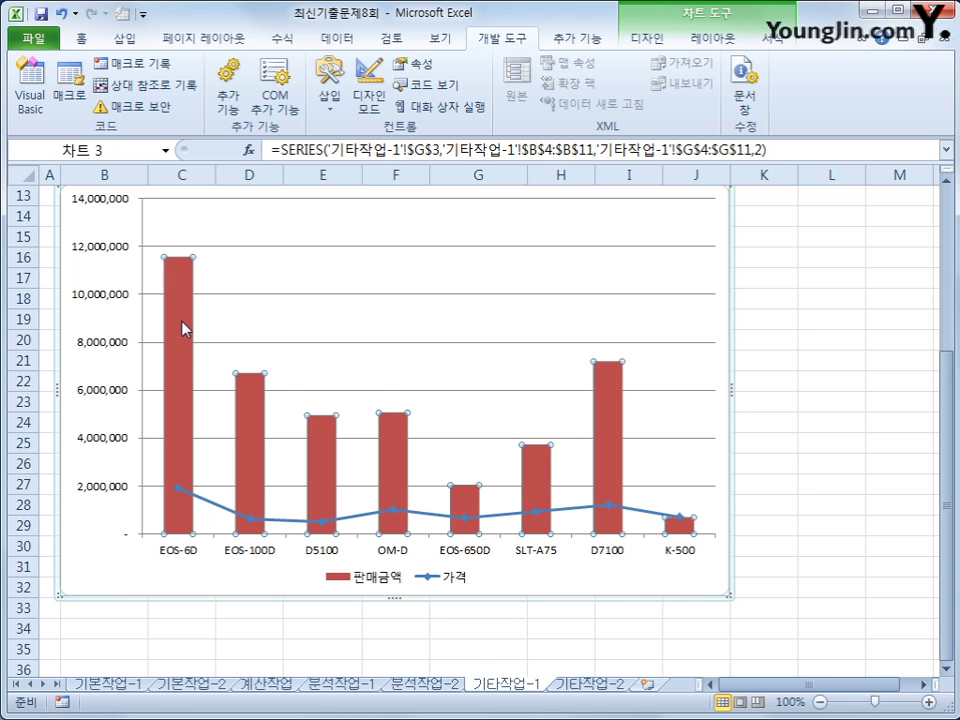
{"action": "right_click", "coordinate": [184, 330]}
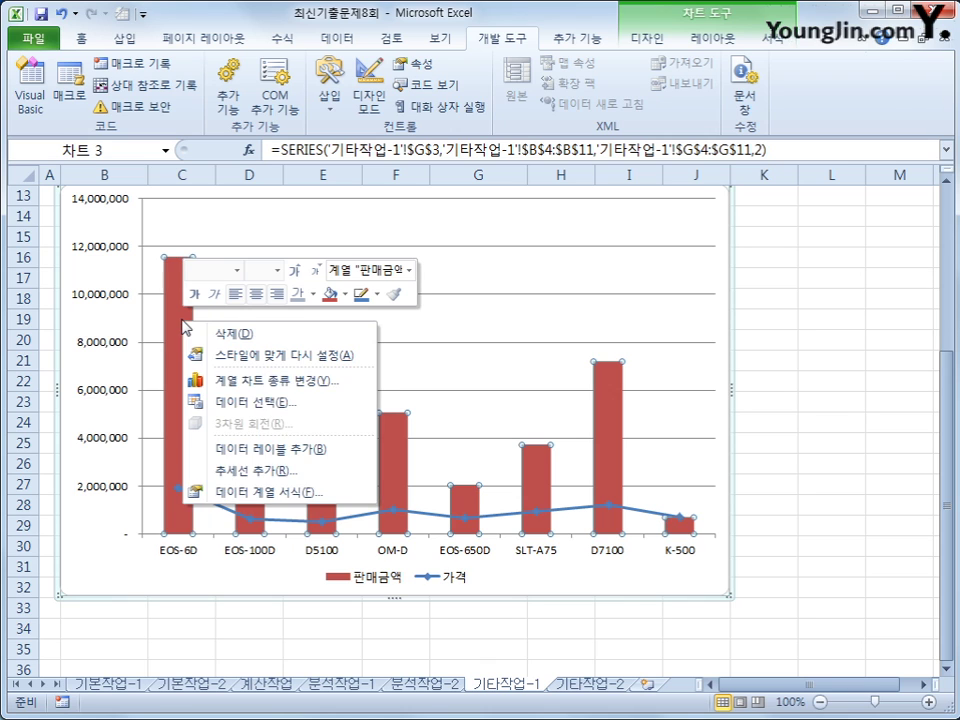
{"action": "left_click", "coordinate": [258, 498]}
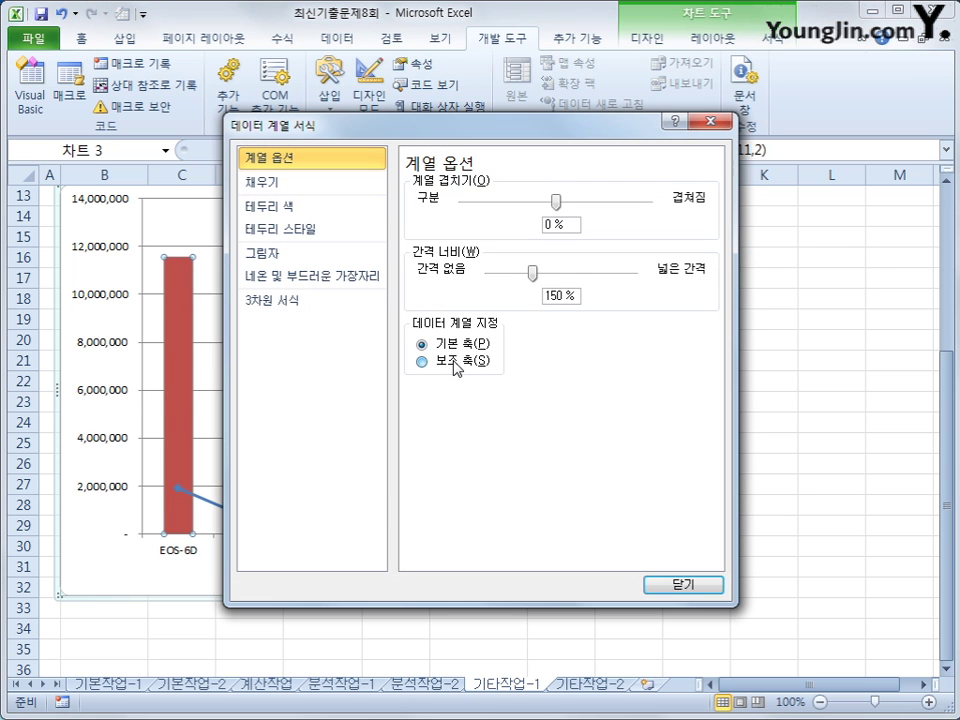
{"action": "left_click", "coordinate": [454, 364]}
{"action": "left_click", "coordinate": [666, 584]}
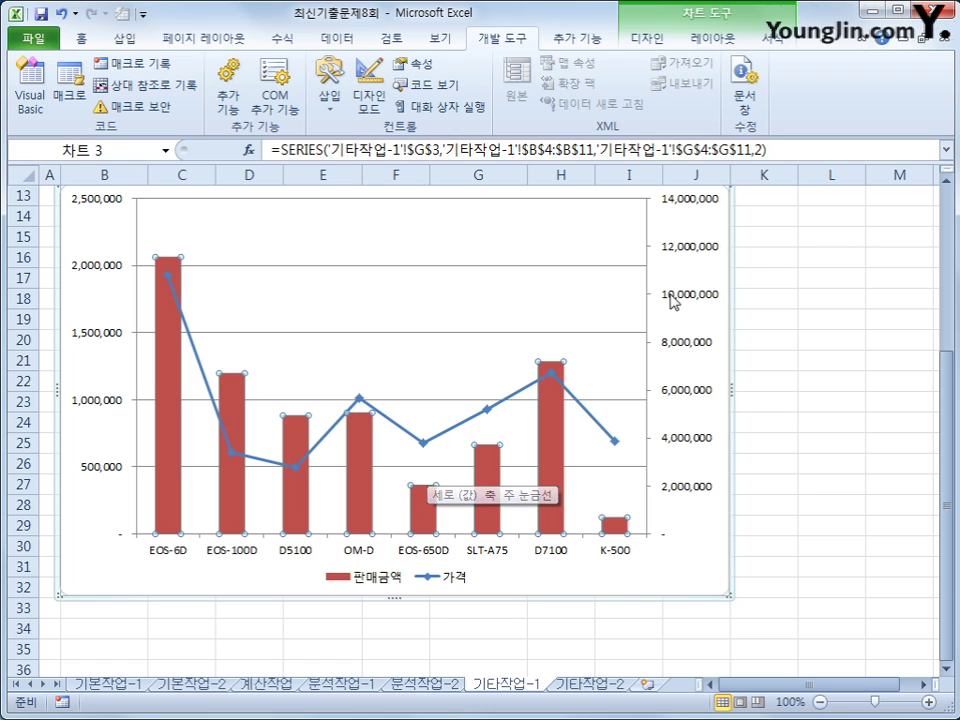
Add a chart title above the plot (차트 위) reading 제품모델별 판매현황
{"action": "left_click", "coordinate": [720, 293]}
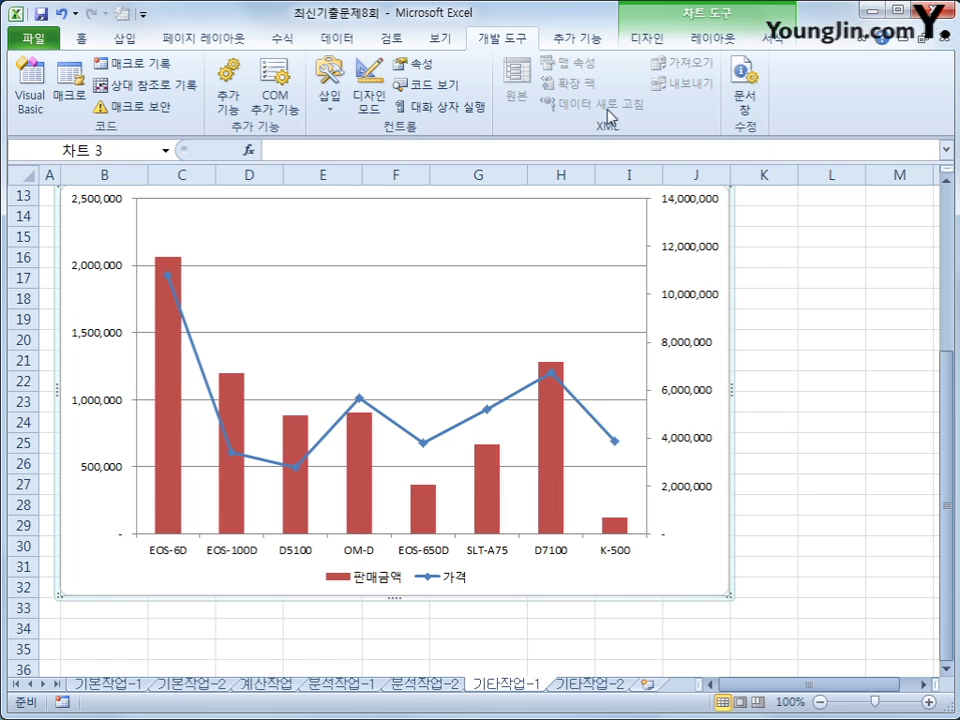
{"action": "left_click", "coordinate": [706, 38]}
{"action": "left_click", "coordinate": [313, 97]}
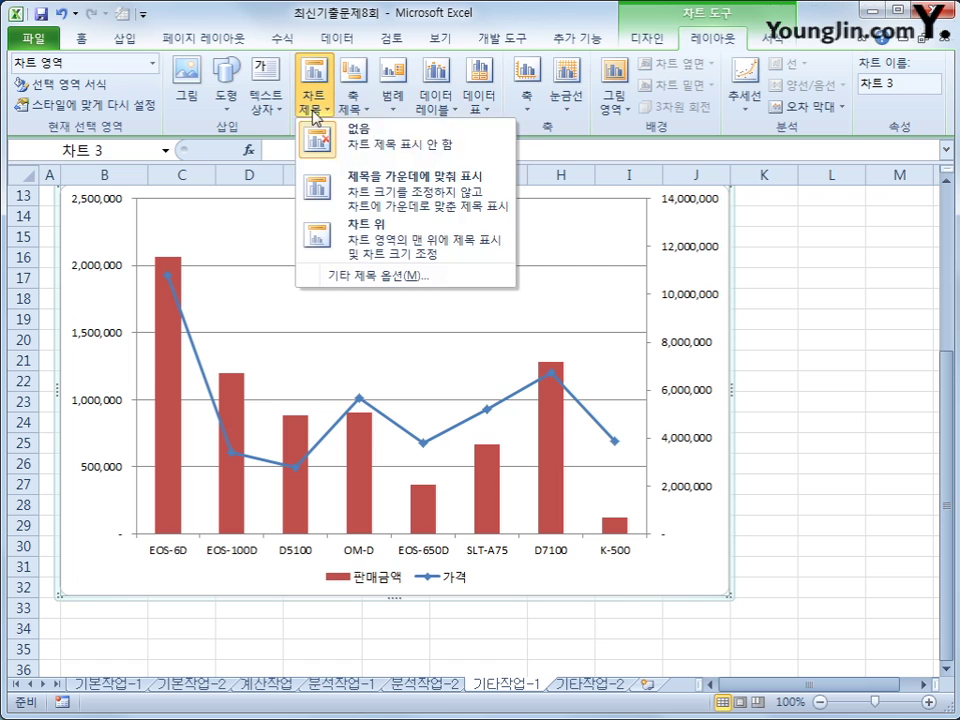
{"action": "left_click", "coordinate": [353, 240]}
{"action": "left_click_drag", "start_coordinate": [346, 214], "coordinate": [436, 228]}
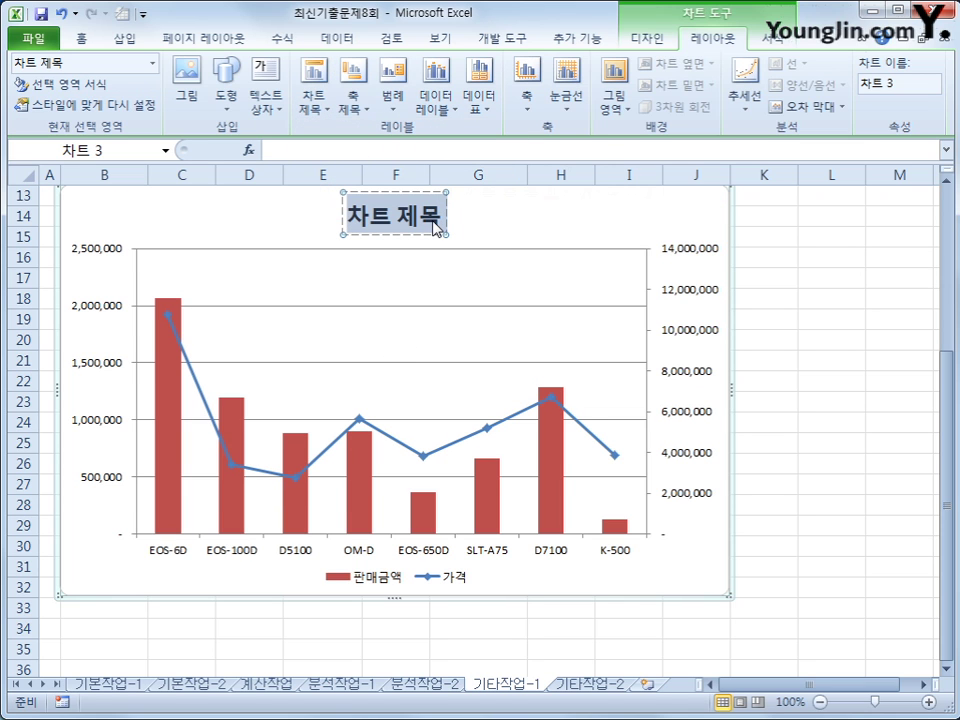
{"action": "type", "text": "제품"}
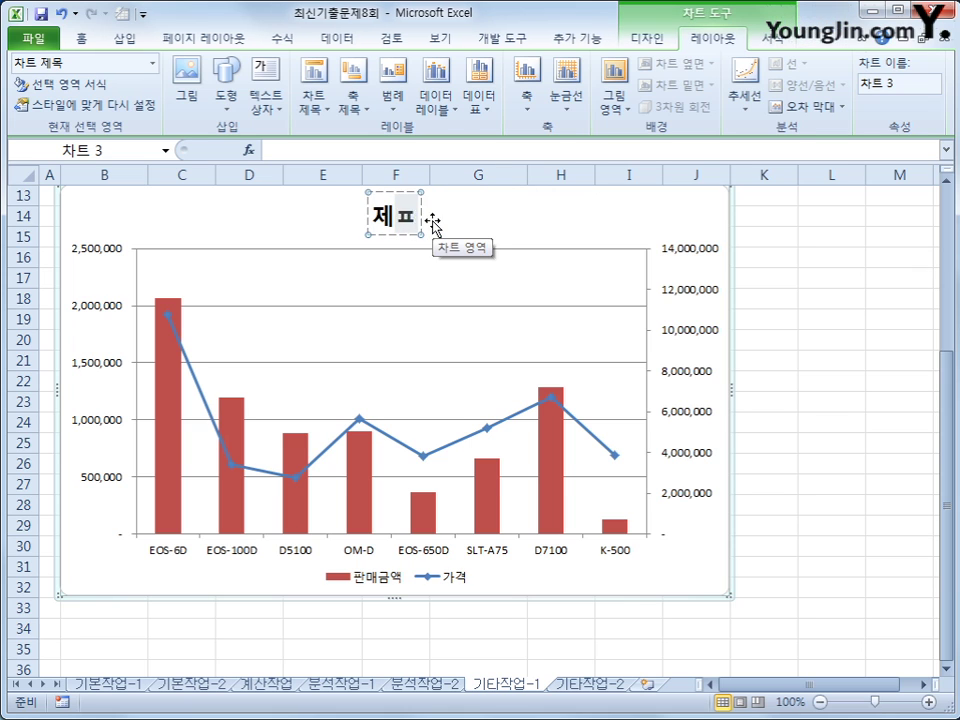
{"action": "type", "text": "모델별"}
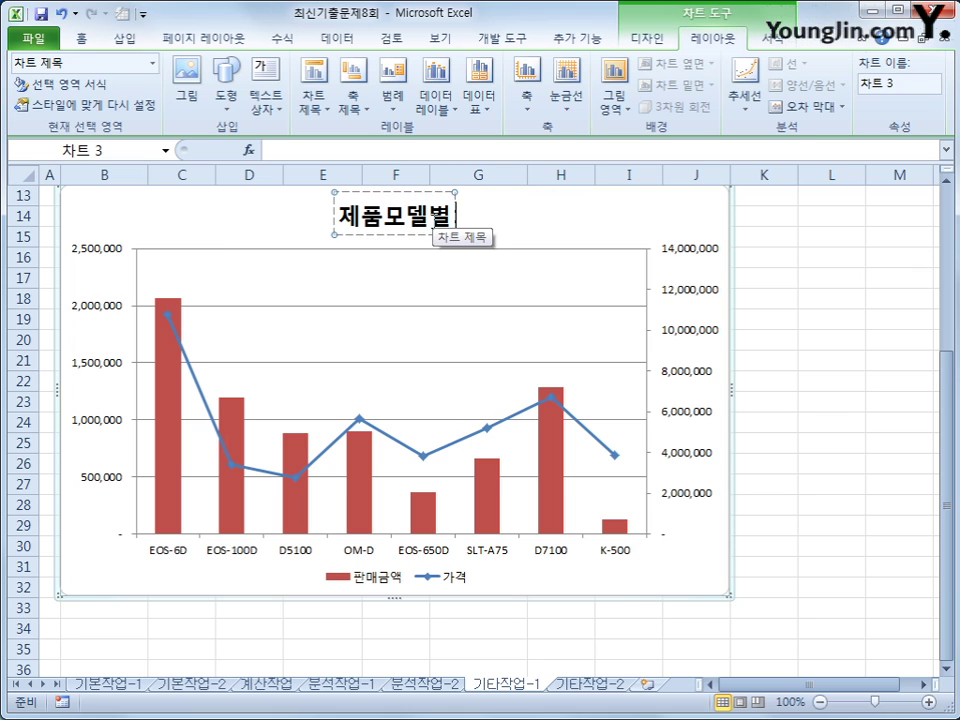
{"action": "type", "text": " 판매현황"}
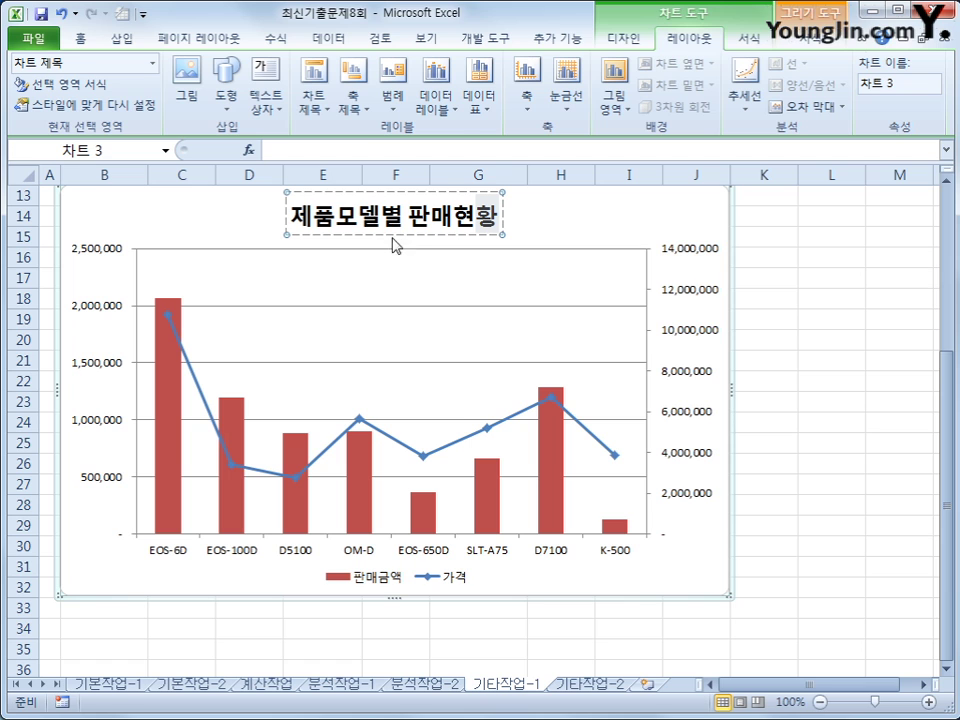
Apply the green shape style from the fifth row of the style gallery to the chart title
{"action": "left_click", "coordinate": [770, 40]}
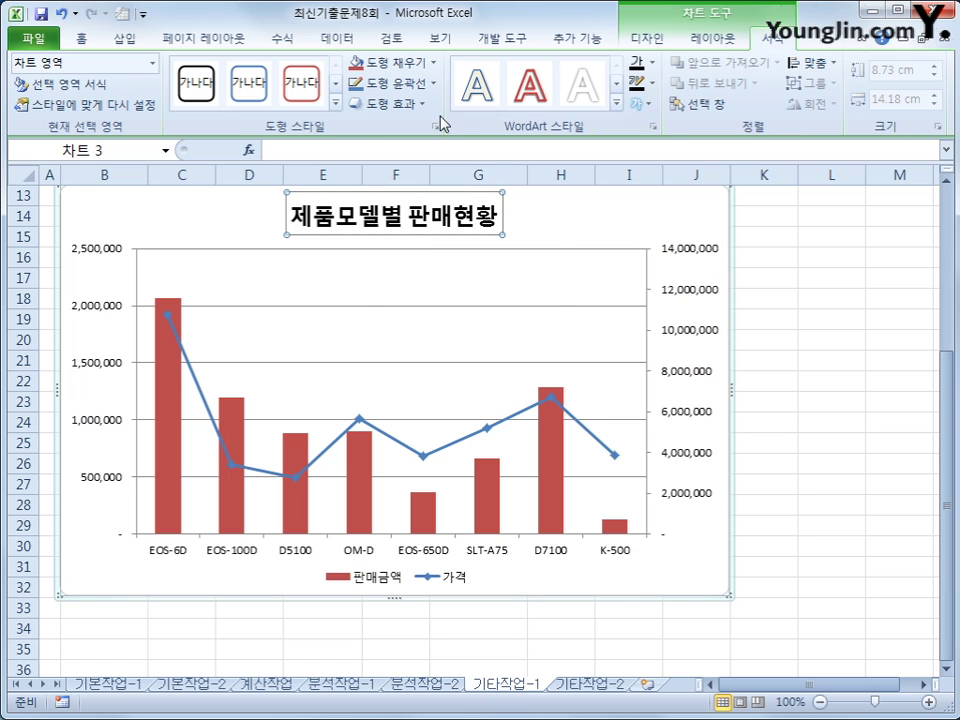
{"action": "left_click", "coordinate": [337, 103]}
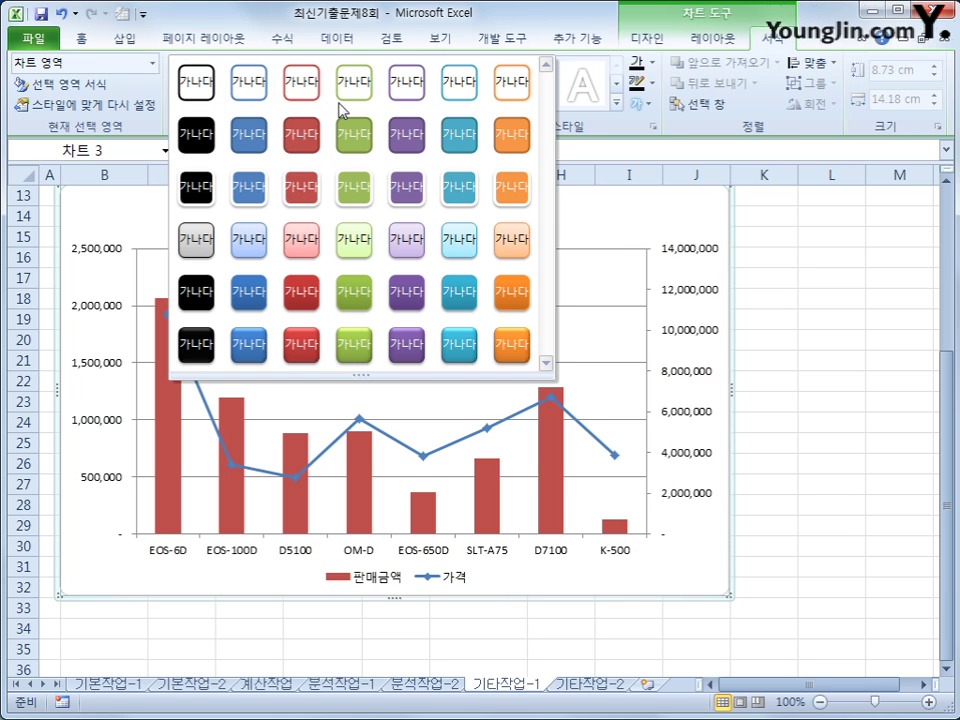
{"action": "left_click", "coordinate": [355, 298]}
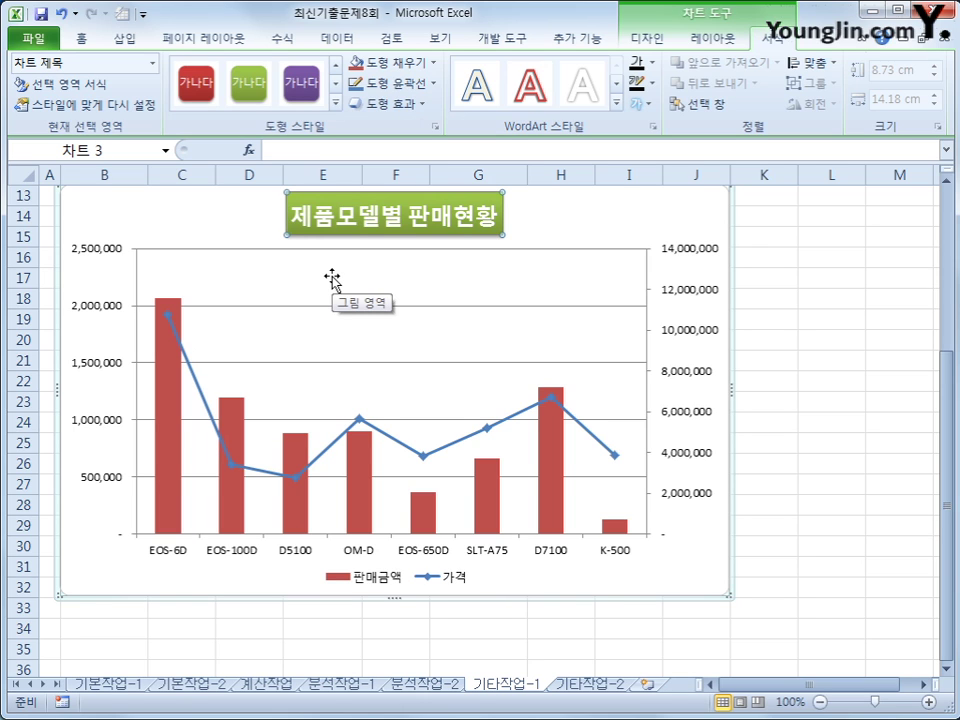
Set the secondary vertical axis display unit to 10000, with the unit label shown on the chart
{"action": "left_click", "coordinate": [694, 337]}
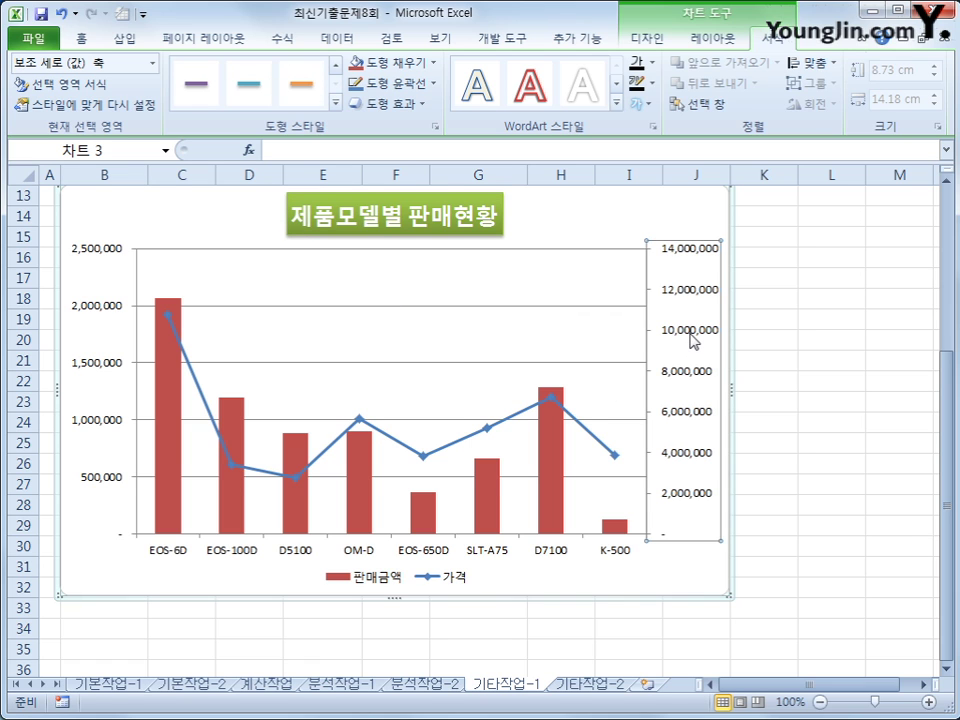
{"action": "right_click", "coordinate": [690, 334]}
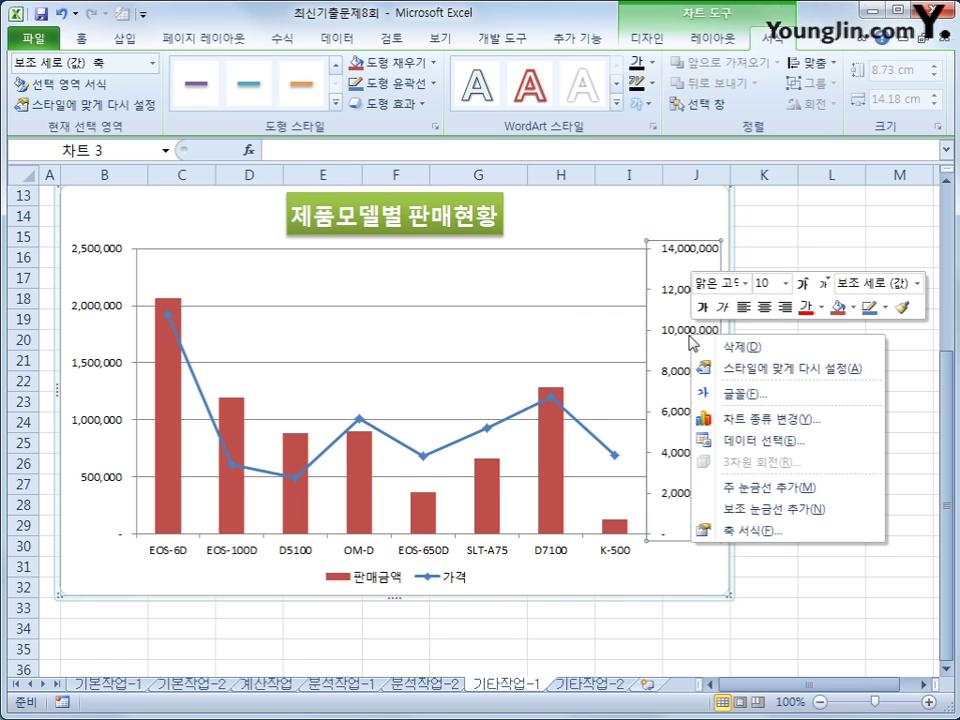
{"action": "left_click", "coordinate": [749, 533]}
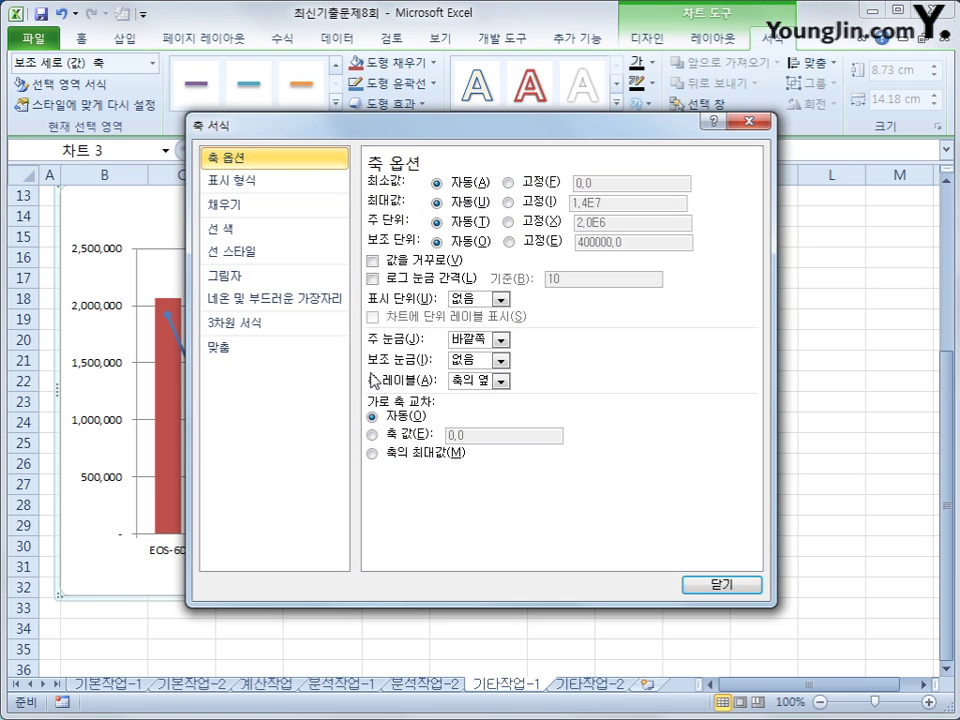
{"action": "left_click", "coordinate": [533, 224]}
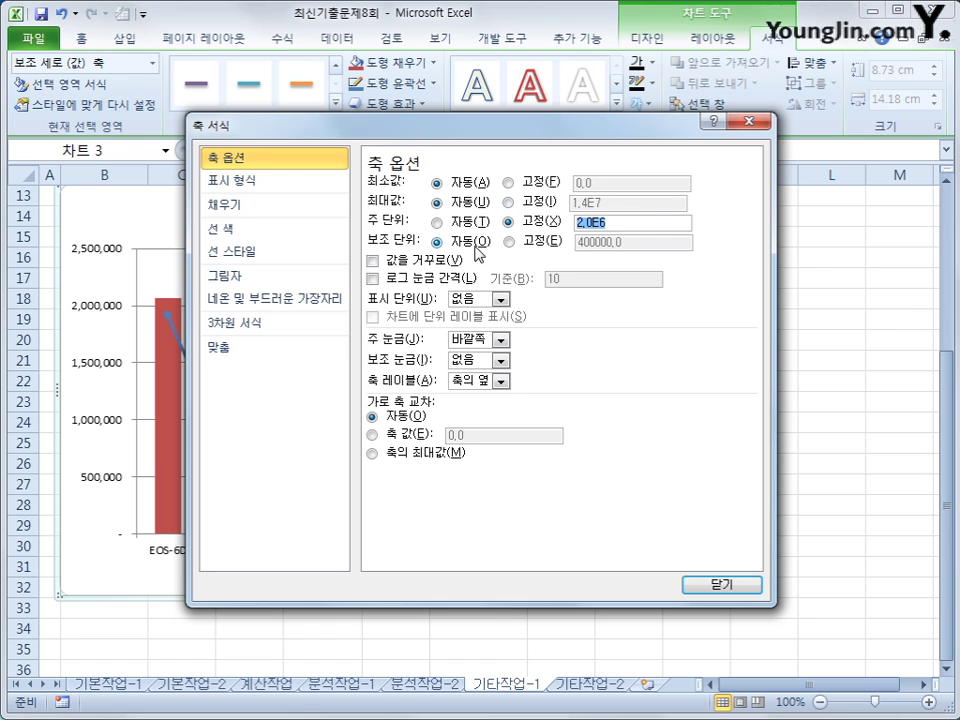
{"action": "left_click", "coordinate": [436, 222]}
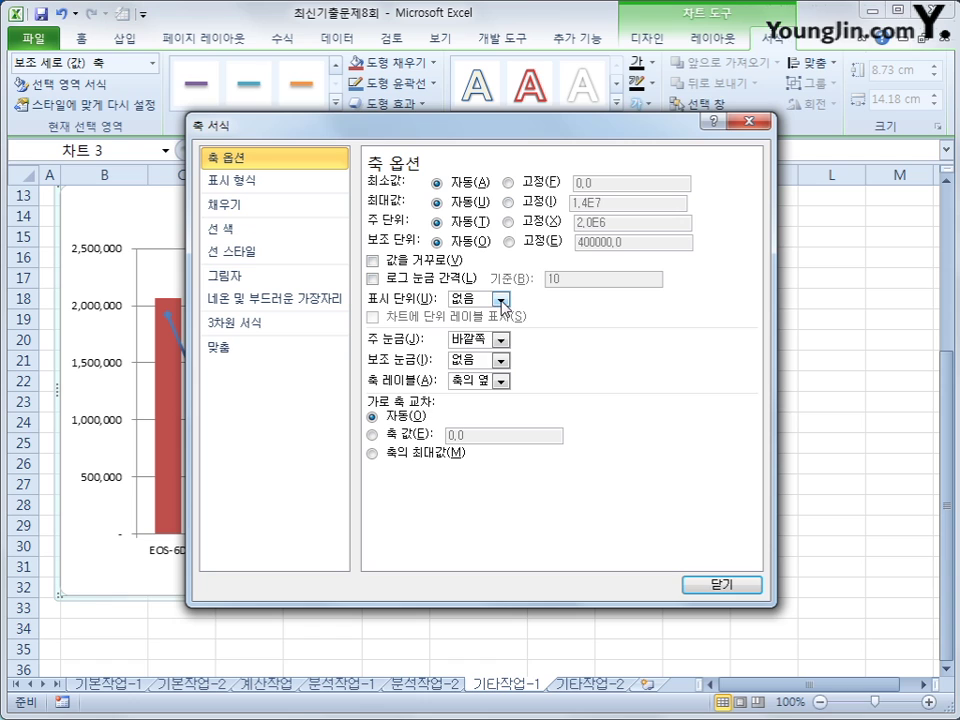
{"action": "left_click", "coordinate": [500, 300]}
{"action": "left_click", "coordinate": [470, 360]}
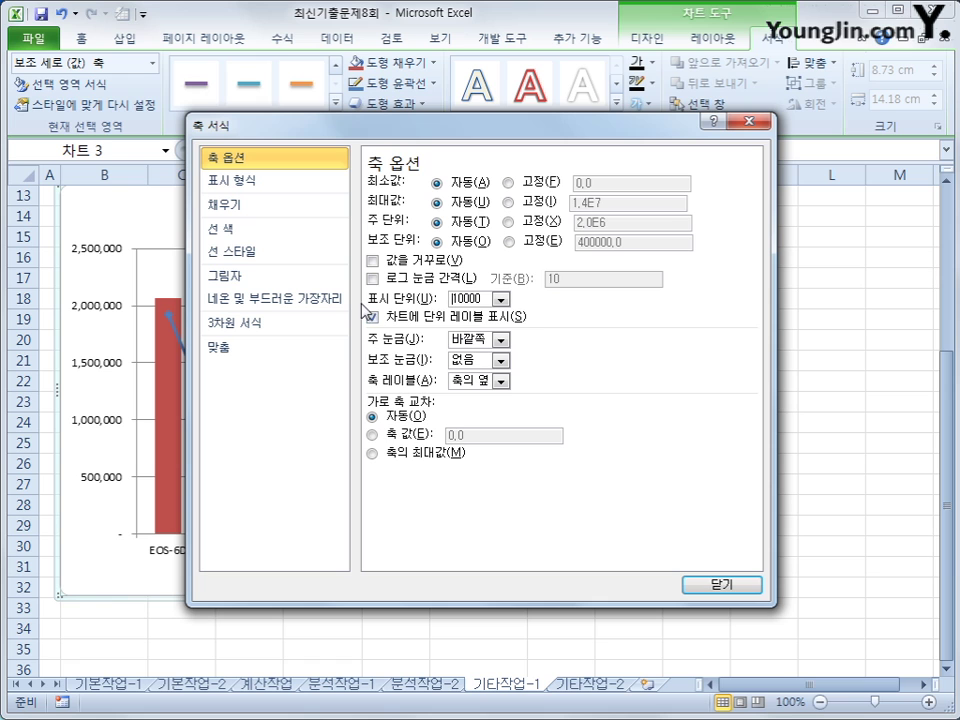
{"action": "left_click", "coordinate": [700, 584]}
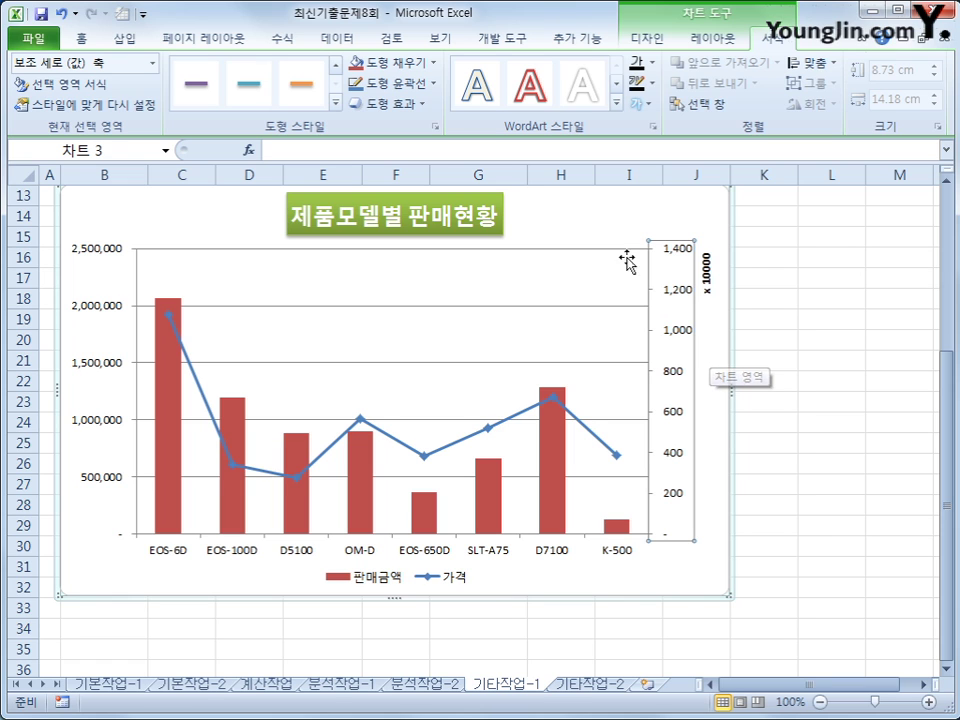
Give the chart area the centre preset from the 안쪽 (inner) shadow group
{"action": "right_click", "coordinate": [537, 215]}
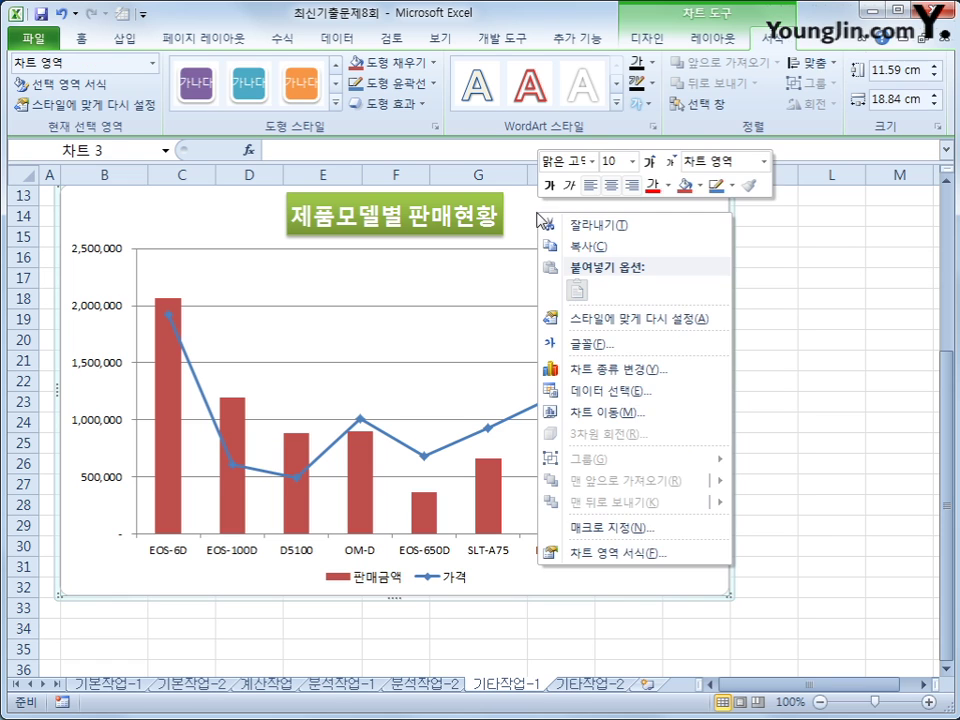
{"action": "left_click", "coordinate": [647, 563]}
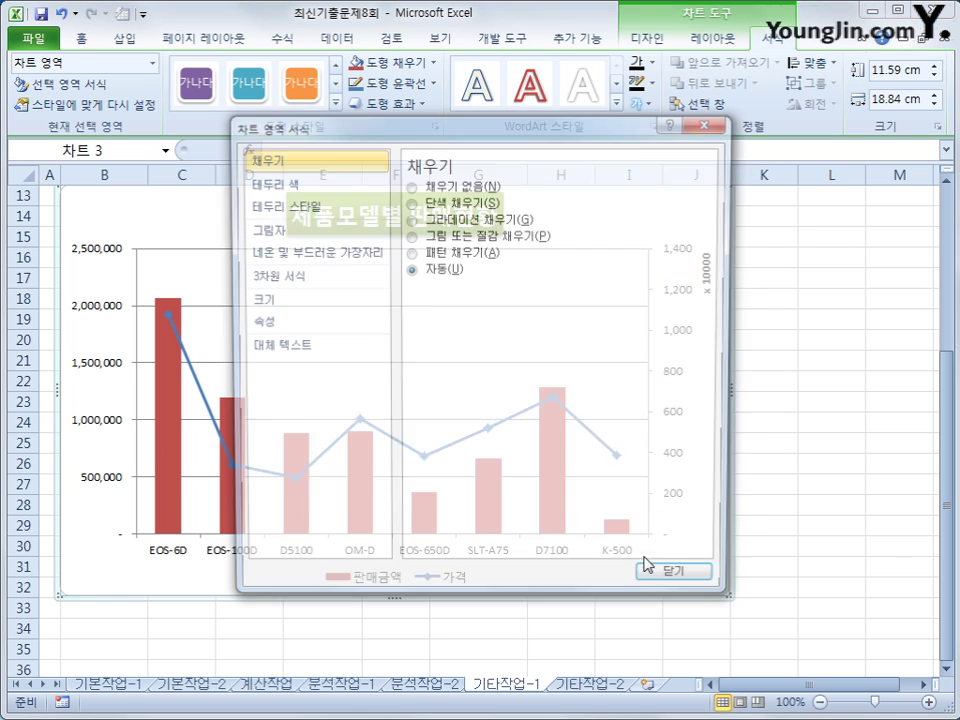
{"action": "left_click", "coordinate": [306, 228]}
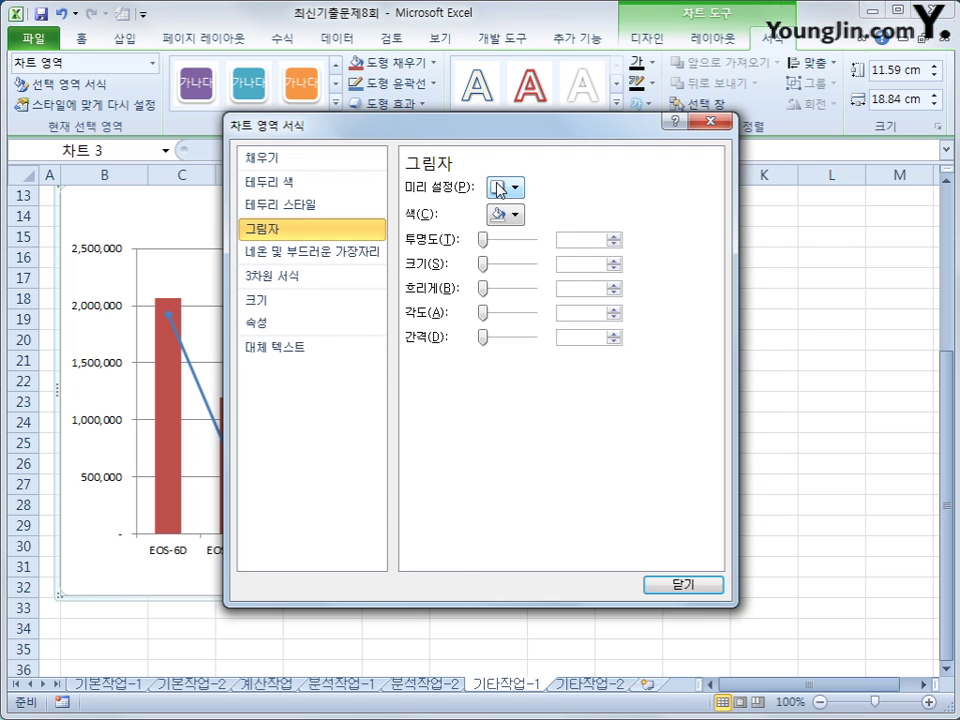
{"action": "left_click", "coordinate": [502, 188]}
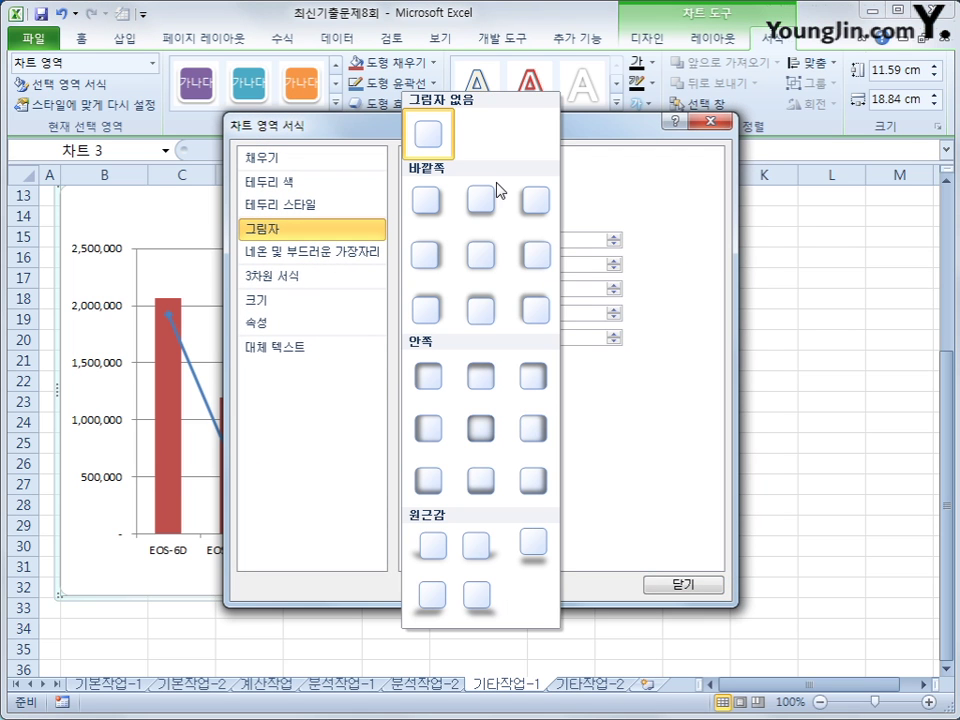
{"action": "left_click", "coordinate": [473, 430]}
{"action": "left_click", "coordinate": [683, 585]}
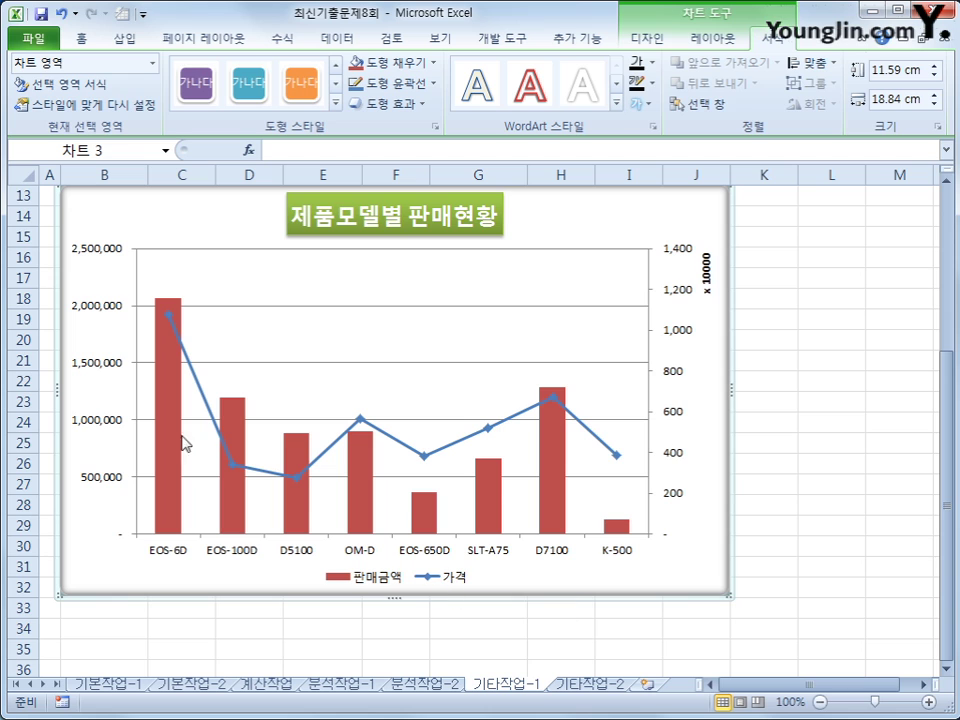
Add a data label above (위쪽) only the EOS-6D point of the 가격 series and select empty cell L27
{"action": "mouse_move", "coordinate": [376, 457]}
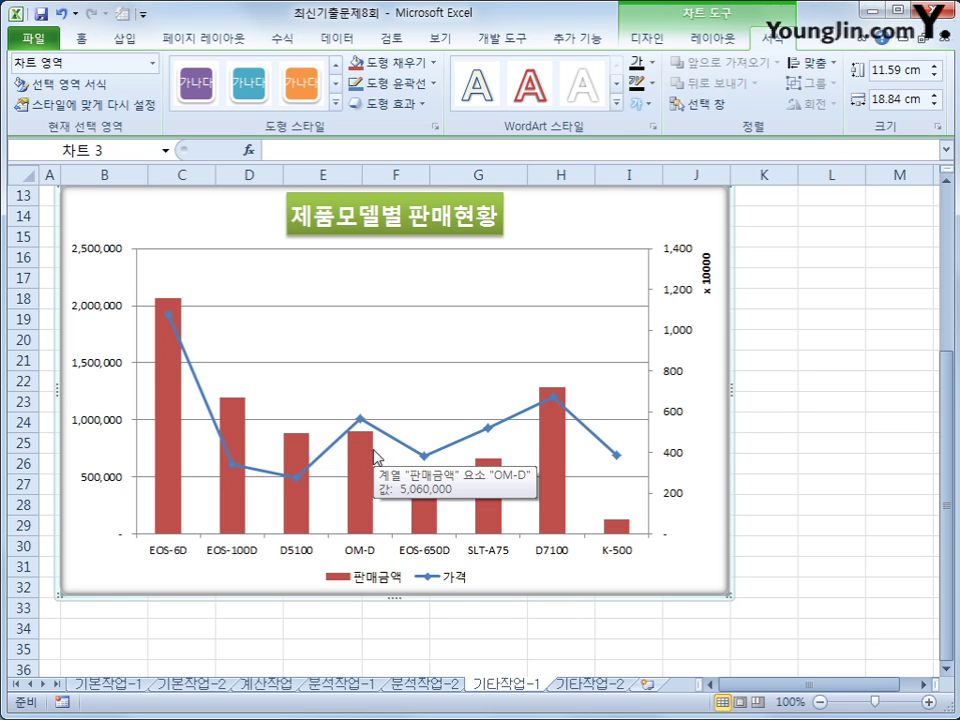
{"action": "left_click", "coordinate": [171, 317]}
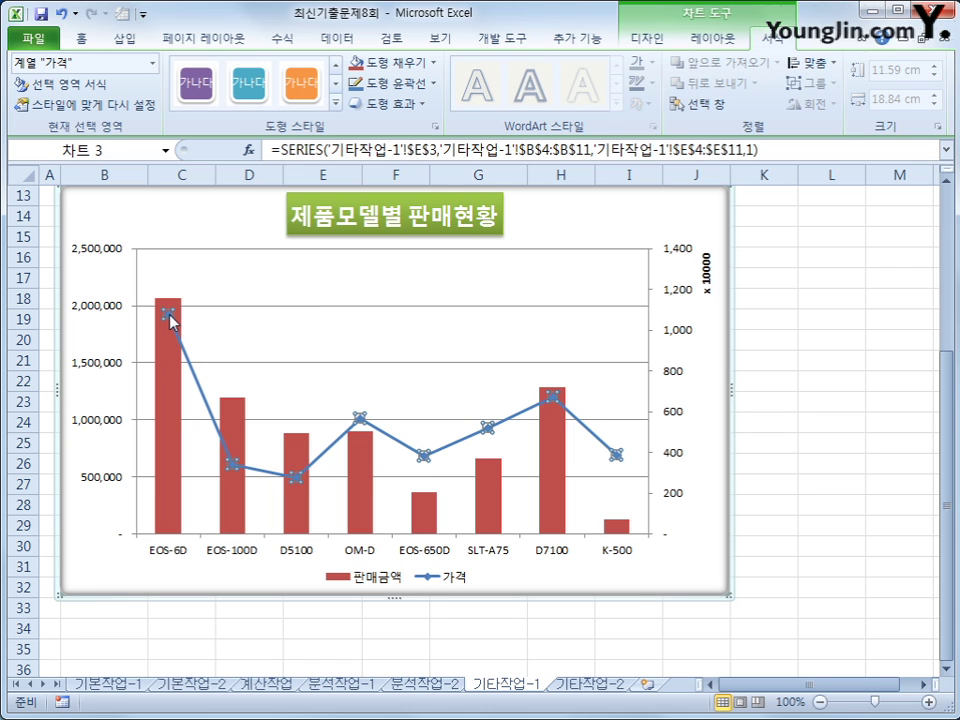
{"action": "left_click", "coordinate": [171, 317]}
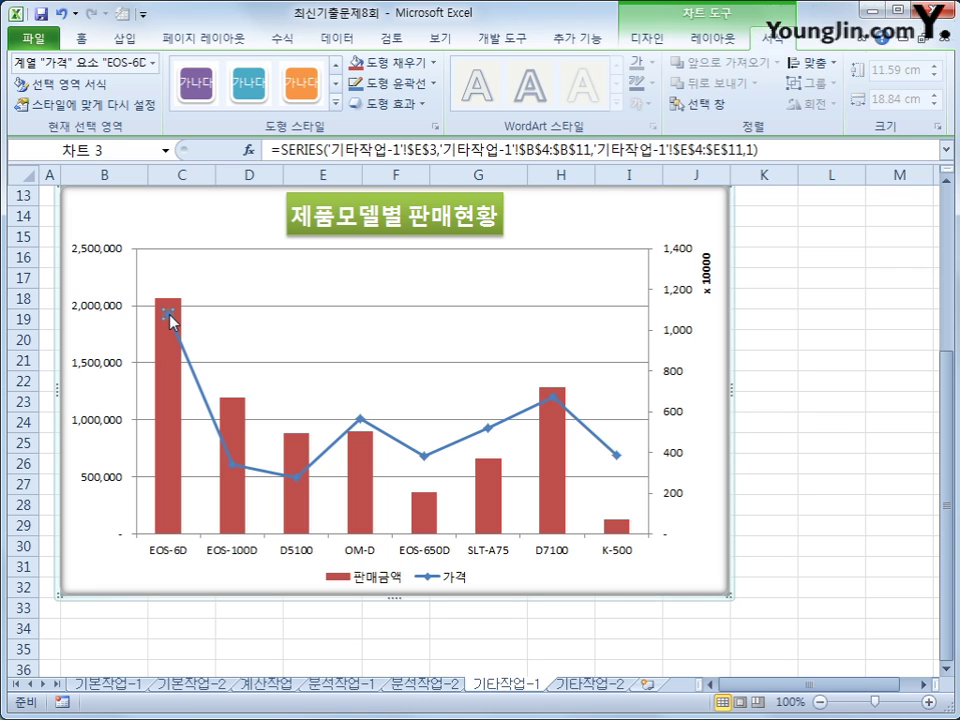
{"action": "left_click", "coordinate": [709, 41]}
{"action": "left_click", "coordinate": [436, 105]}
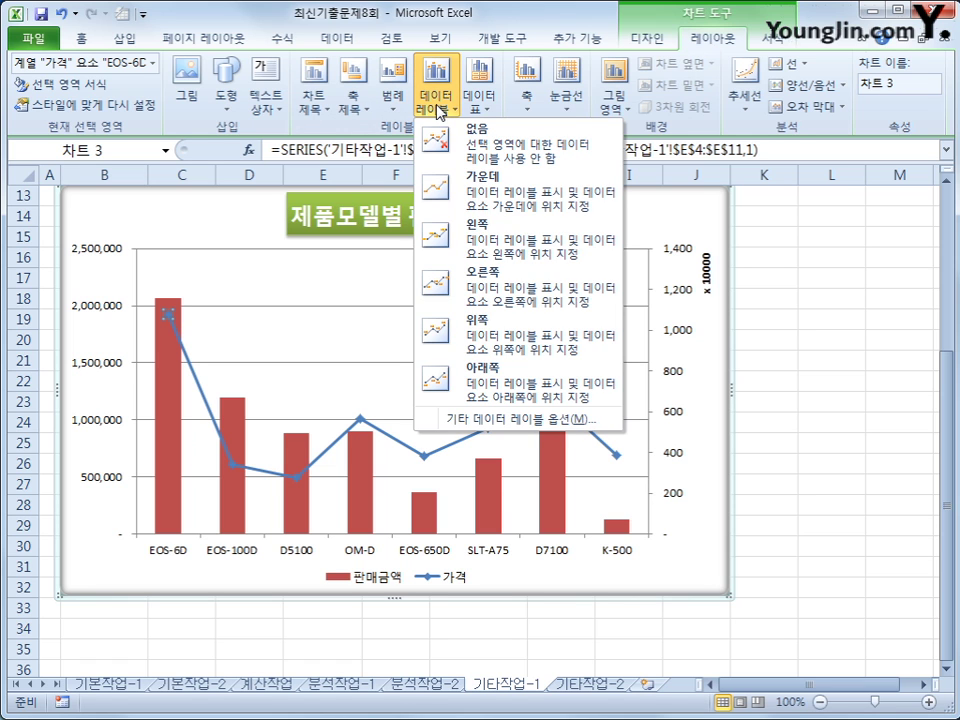
{"action": "left_click", "coordinate": [492, 336]}
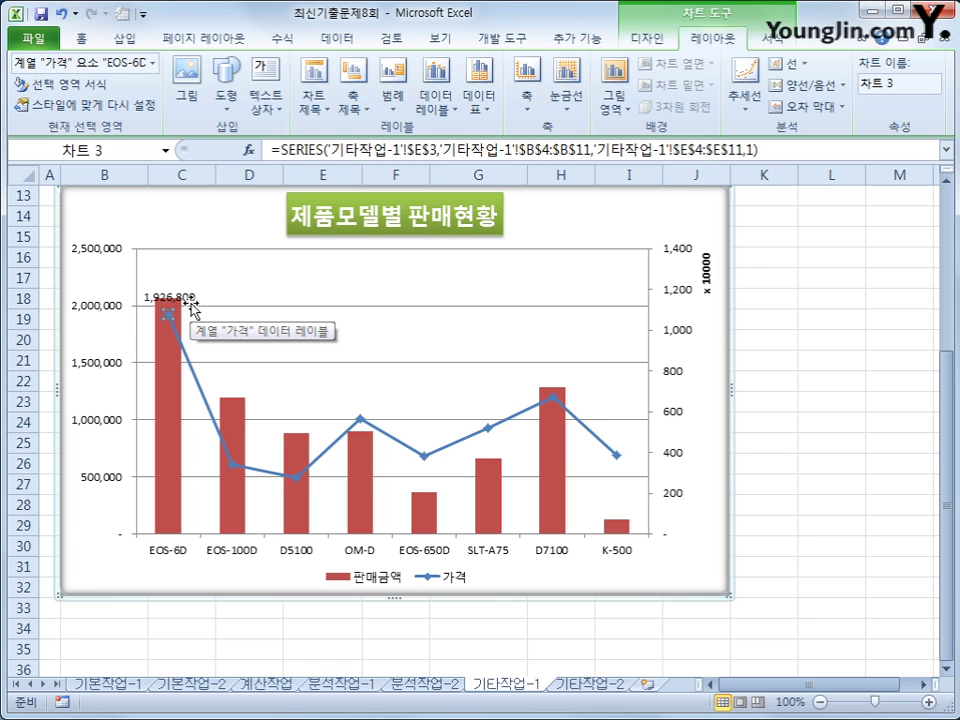
{"action": "left_click", "coordinate": [821, 487]}
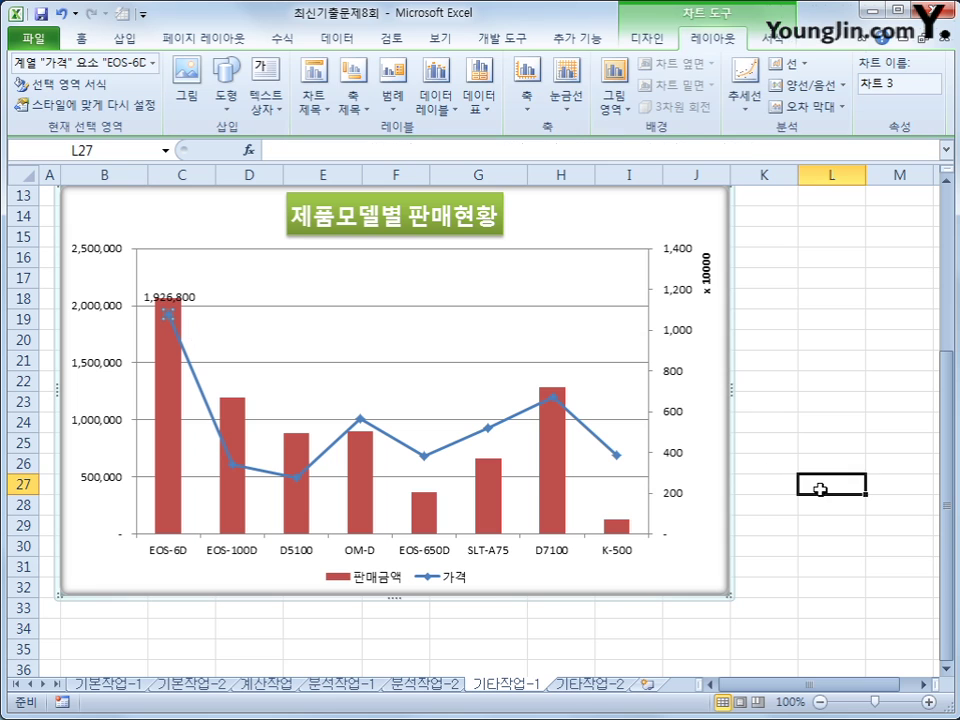
On the 기타작업-2 sheet, turn on design mode and open the Click event code of the 제품검색 button
{"action": "left_click", "coordinate": [591, 684]}
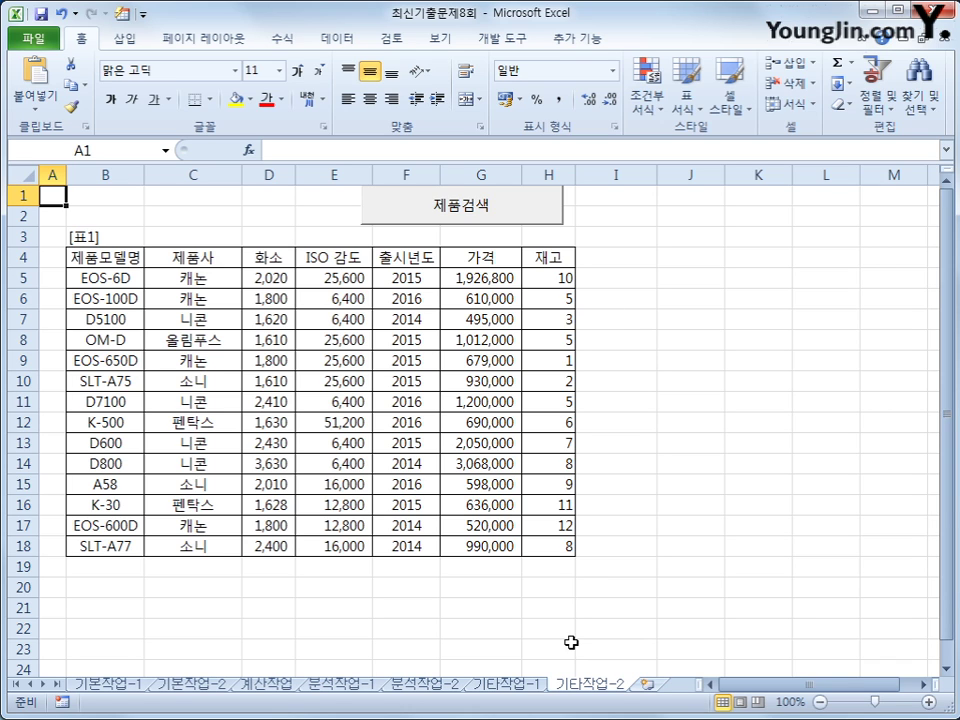
{"action": "left_click", "coordinate": [509, 42]}
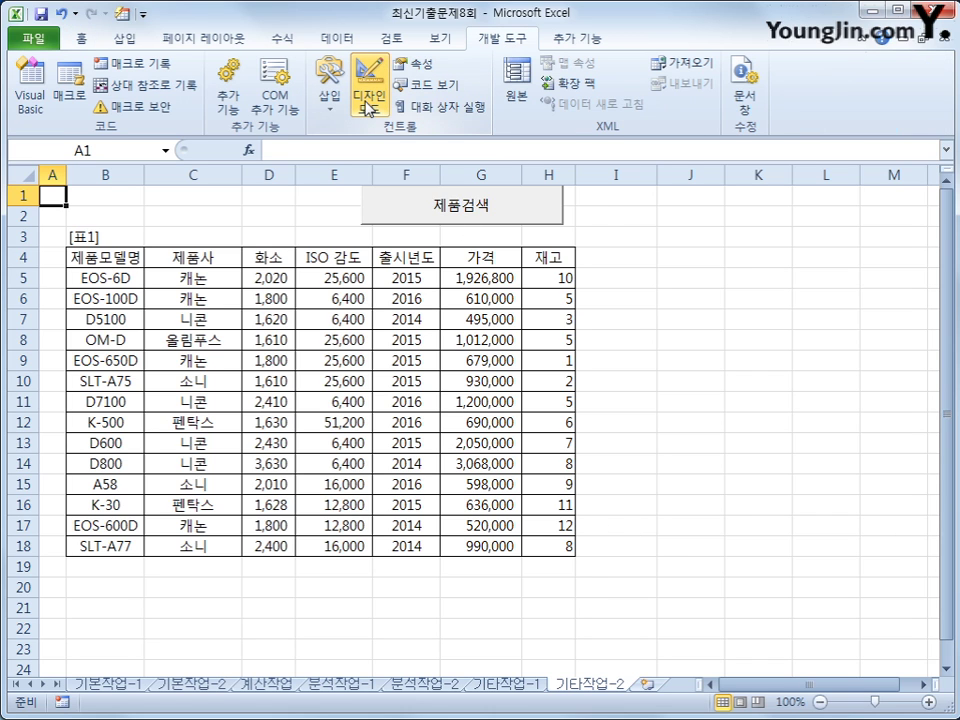
{"action": "left_click", "coordinate": [369, 108]}
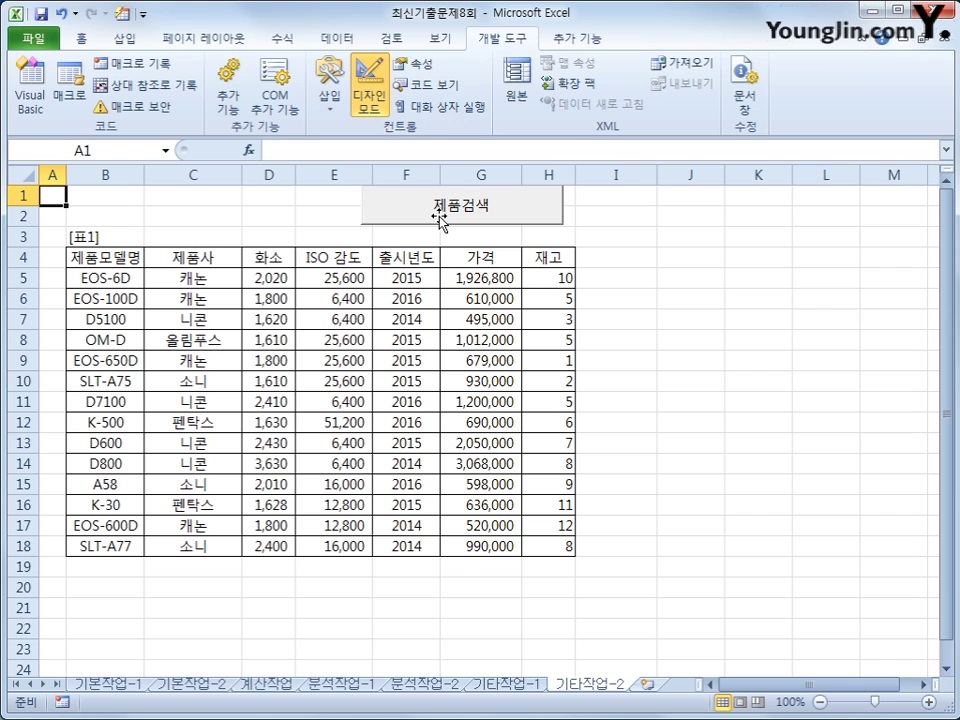
{"action": "left_click", "coordinate": [439, 211]}
{"action": "double_click", "coordinate": [439, 211]}
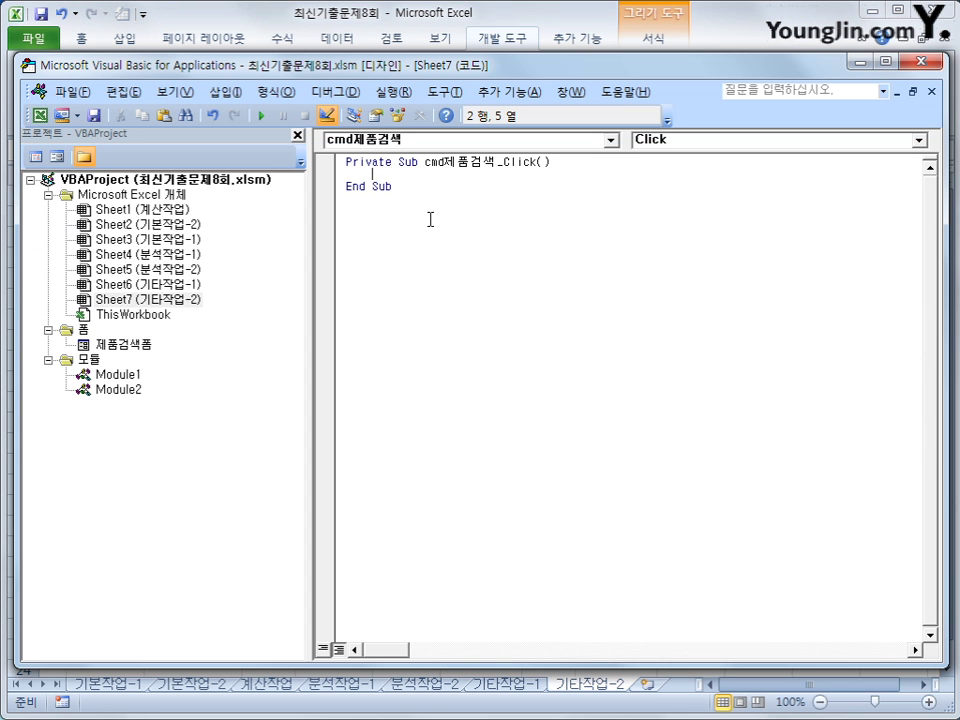
Add the statement 제품검색폼.Show to the cmd제품검색_Click procedure
{"action": "type", "text": "ㅇ"}
{"action": "key", "text": "BackSpace"}
{"action": "key", "text": "BackSpace"}
{"action": "key", "text": "Tab"}
{"action": "type", "text": "제품검색"}
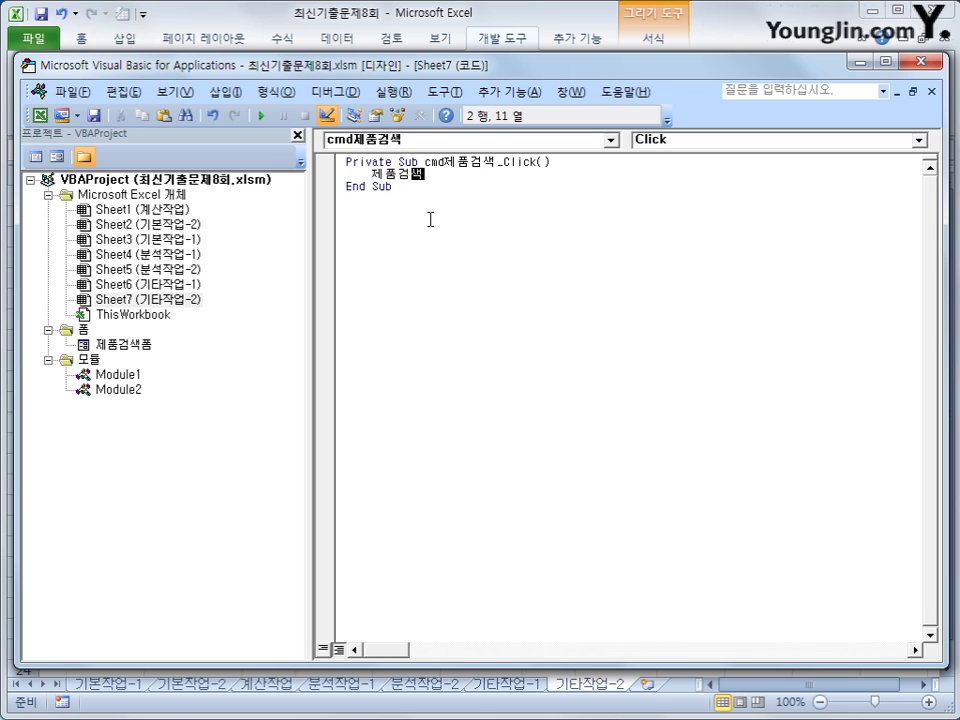
{"action": "type", "text": "폼."}
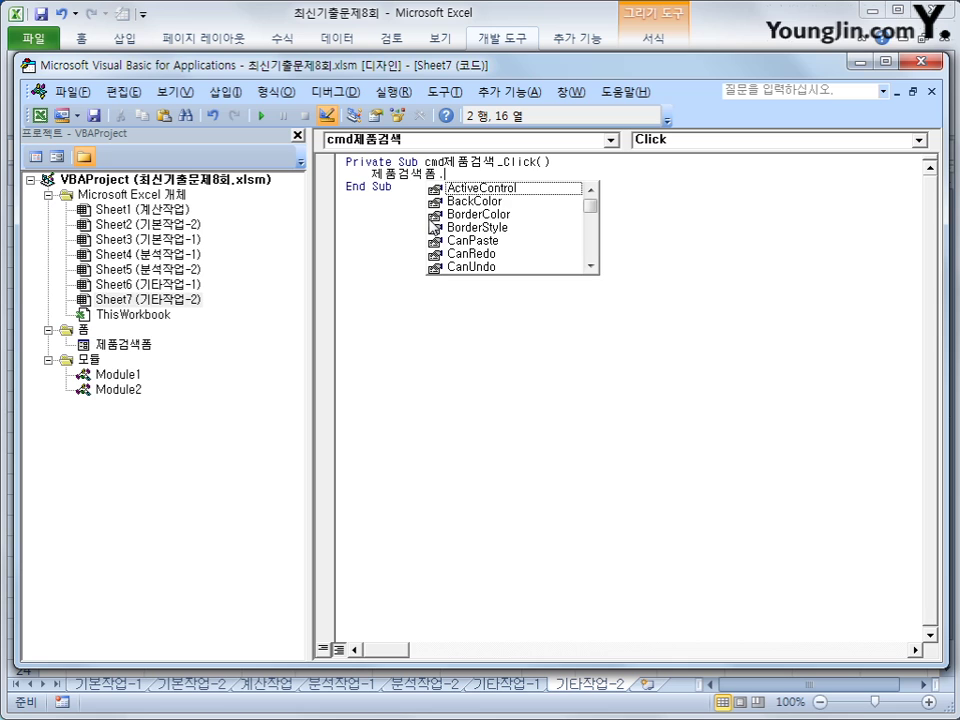
{"action": "type", "text": "show"}
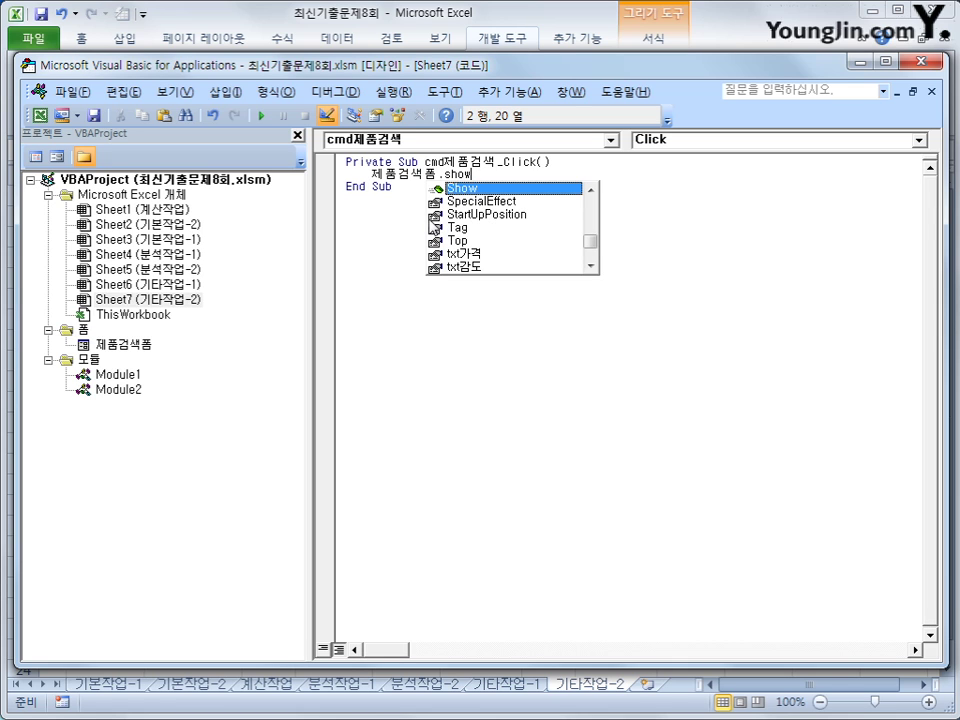
{"action": "key", "text": "Tab"}
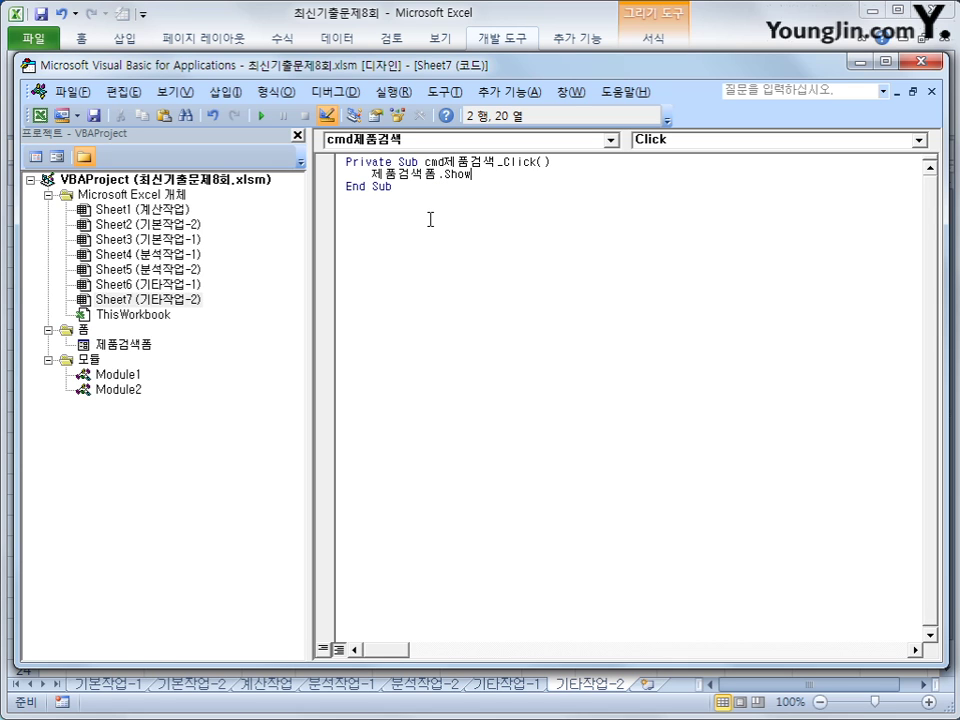
Open the 제품검색폼 user form from the project and show its code
{"action": "left_click", "coordinate": [84, 332]}
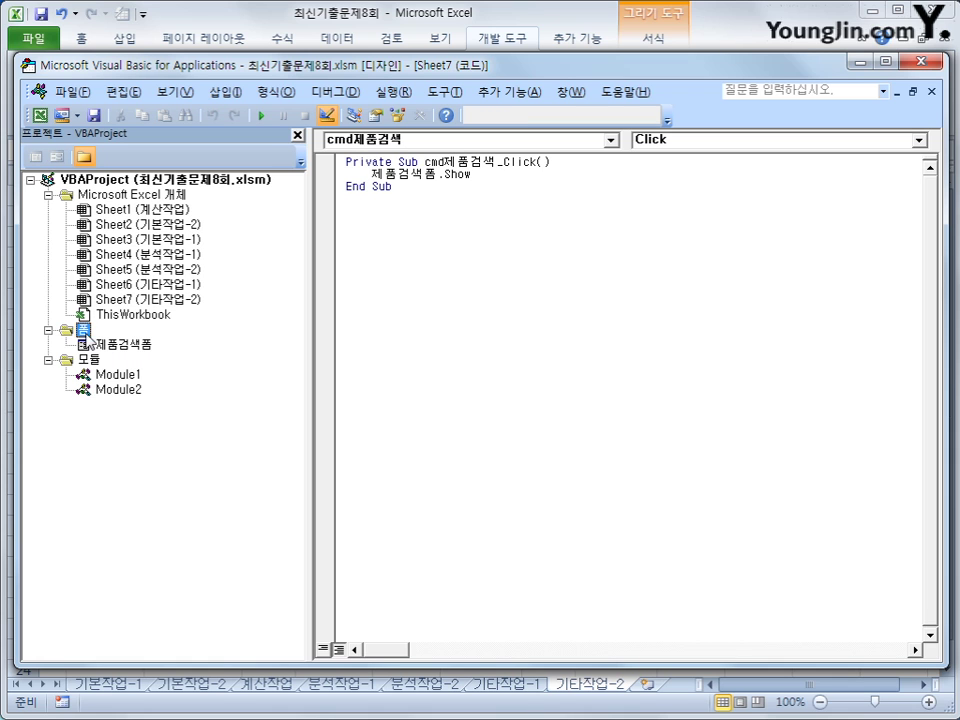
{"action": "double_click", "coordinate": [110, 344]}
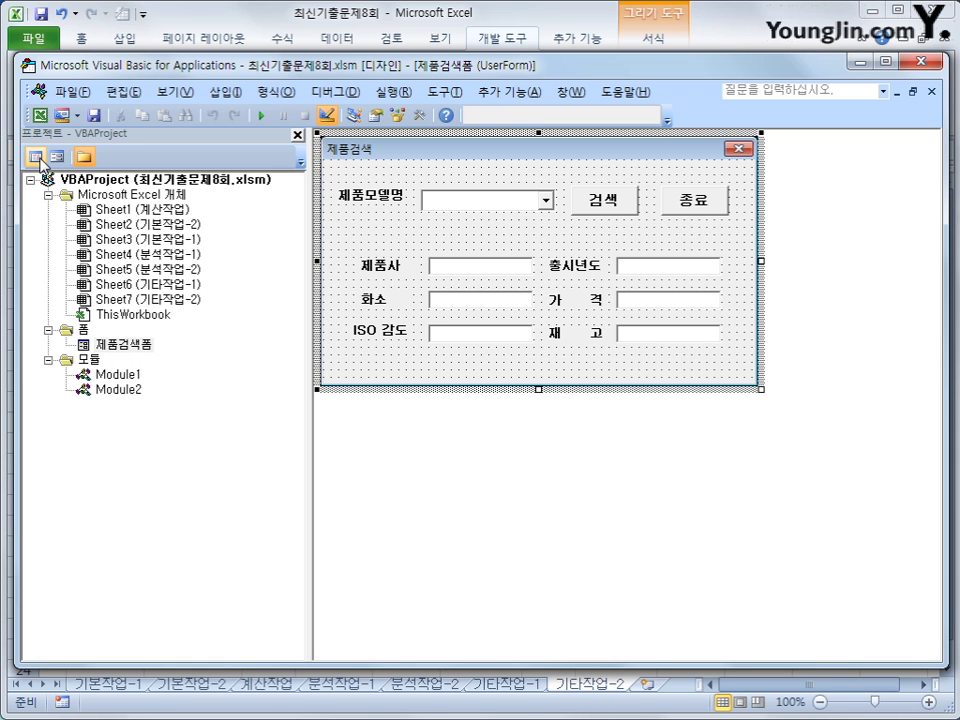
{"action": "left_click", "coordinate": [36, 157]}
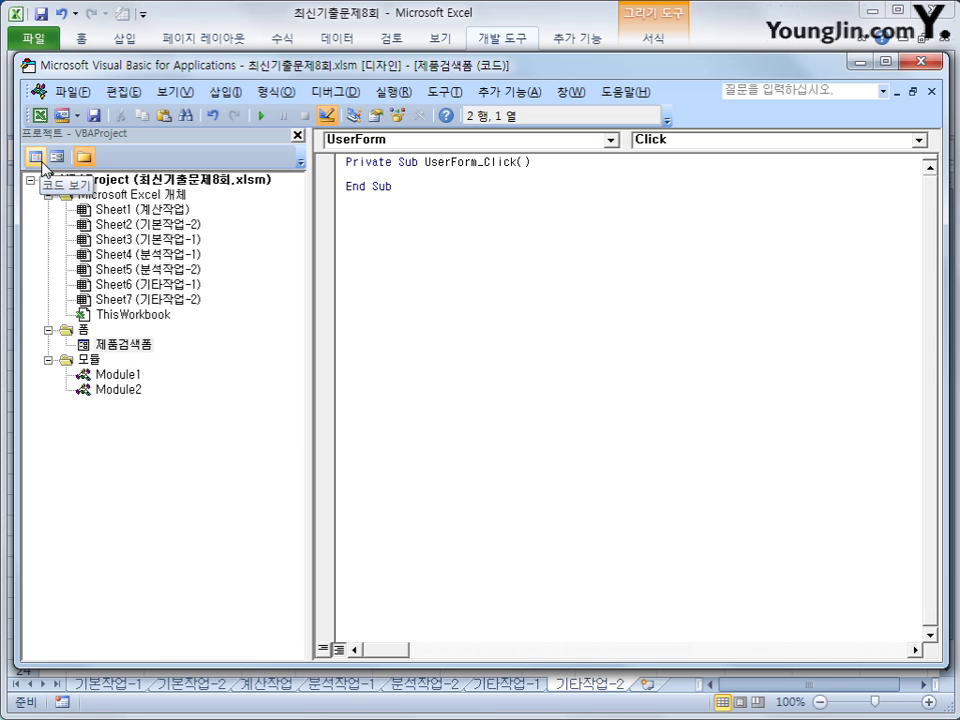
In the UserForm_Click procedure, add the statement cmb제품모델.RowSource = "B5:B18"
{"action": "key", "text": "Tab"}
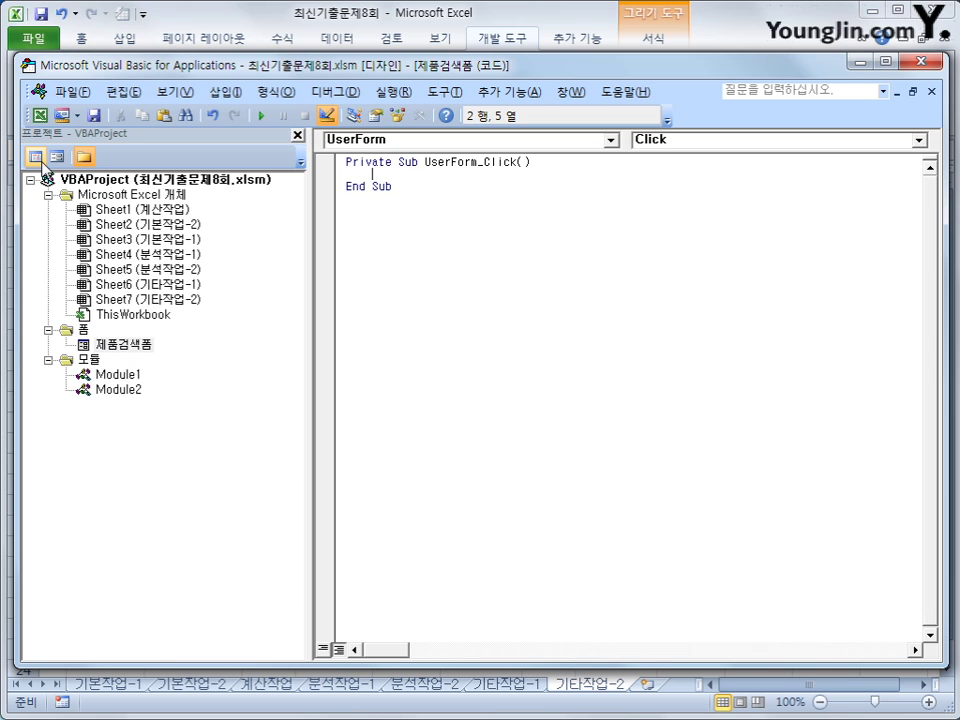
{"action": "type", "text": "cmb제품코드"}
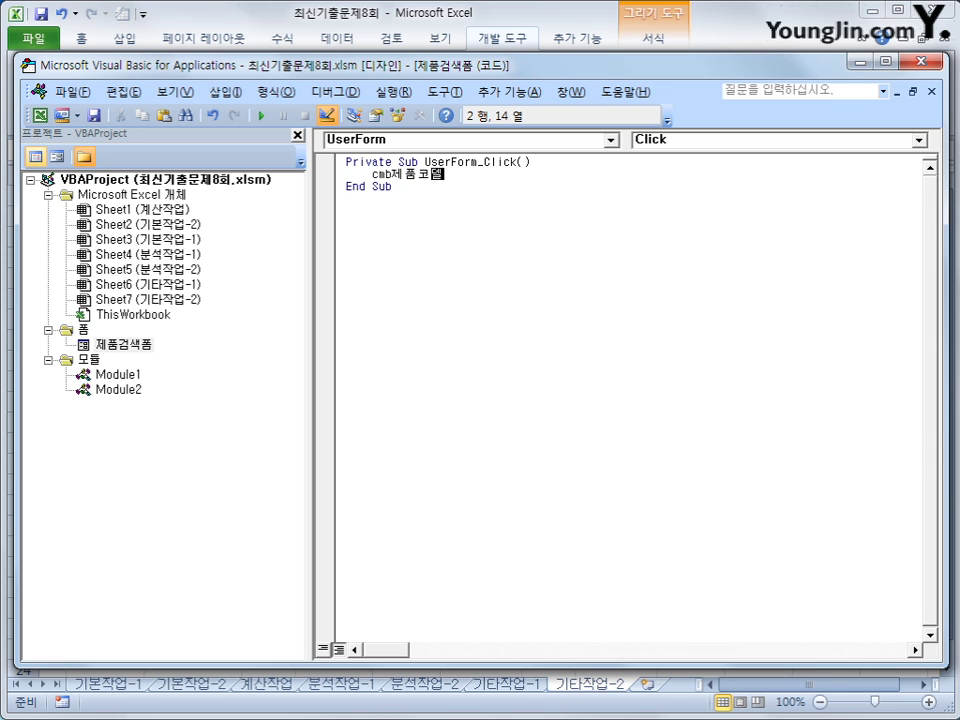
{"action": "type", "text": ".row"}
{"action": "key", "text": "BackSpace"}
{"action": "key", "text": "BackSpace"}
{"action": "key", "text": "BackSpace"}
{"action": "key", "text": "BackSpace"}
{"action": "key", "text": "BackSpace"}
{"action": "key", "text": "BackSpace"}
{"action": "type", "text": "ah"}
{"action": "key", "text": "BackSpace"}
{"action": "key", "text": "BackSpace"}
{"action": "type", "text": "모델."}
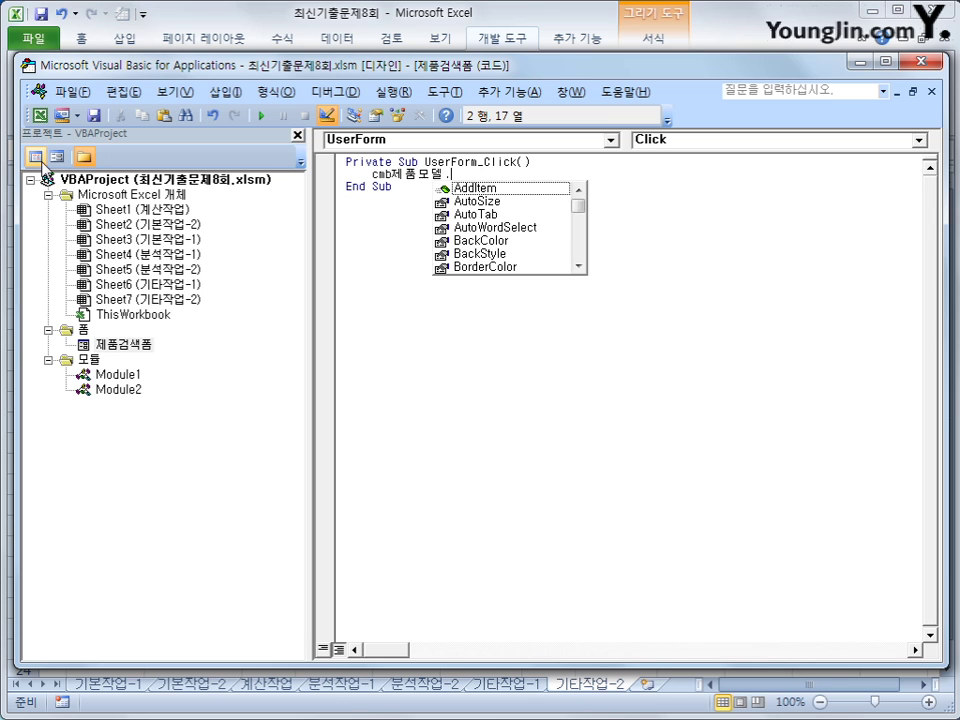
{"action": "type", "text": "ro"}
{"action": "key", "text": "Tab"}
{"action": "type", "text": "="}
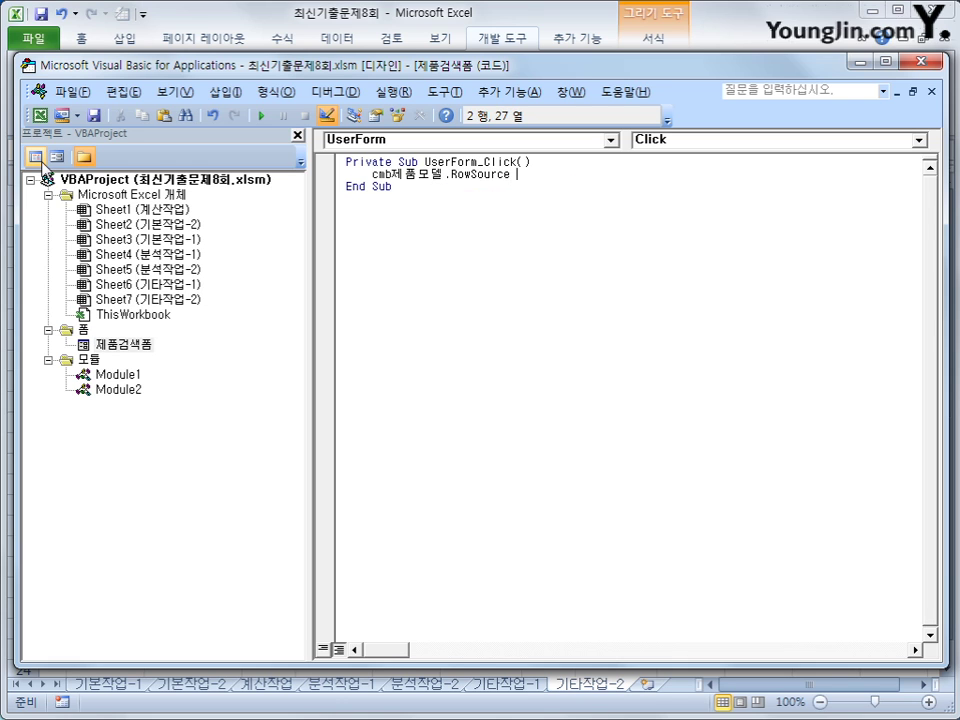
{"action": "type", "text": " \"H"}
{"action": "key", "text": "BackSpace"}
{"action": "type", "text": "B5:B18\""}
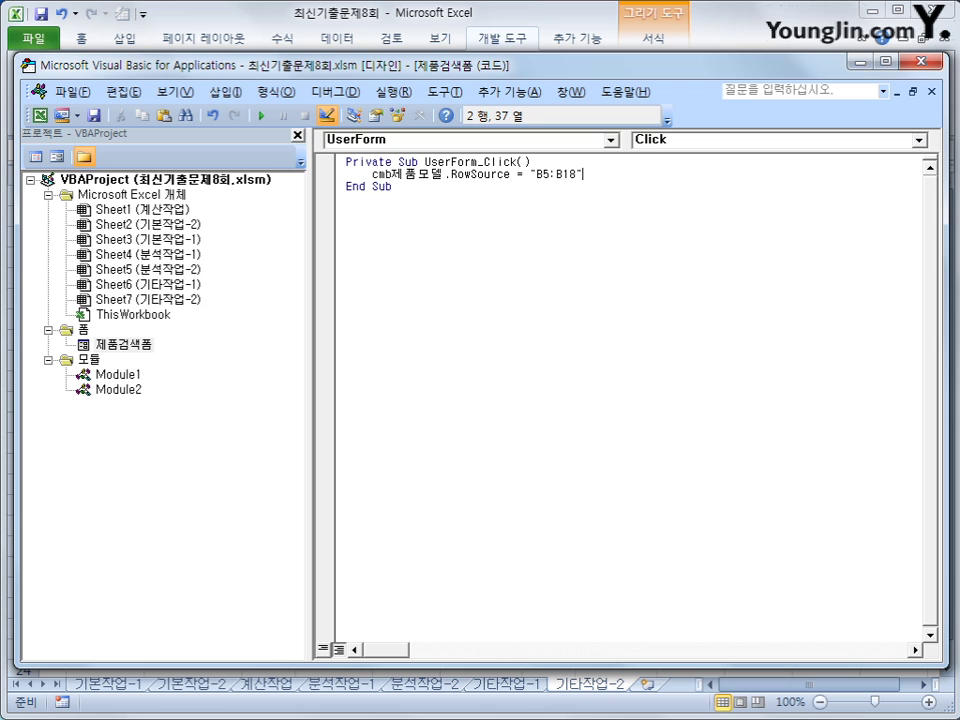
Create the Click event procedure for the form's cmd종료 button
{"action": "left_click", "coordinate": [478, 253]}
{"action": "left_click", "coordinate": [474, 140]}
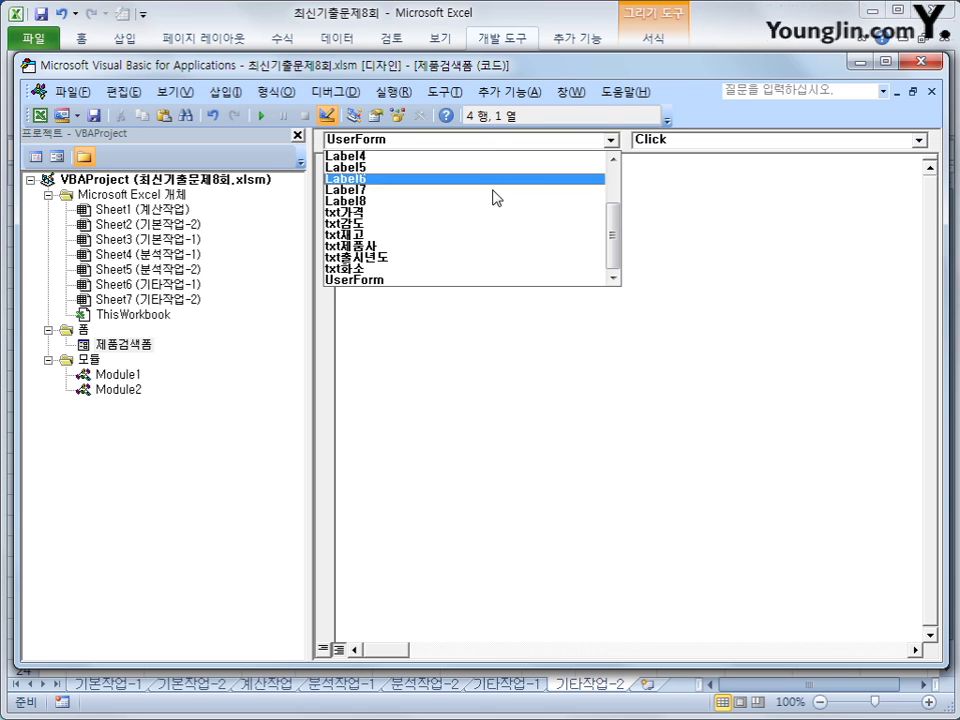
{"action": "left_click", "coordinate": [616, 186]}
{"action": "left_click", "coordinate": [490, 193]}
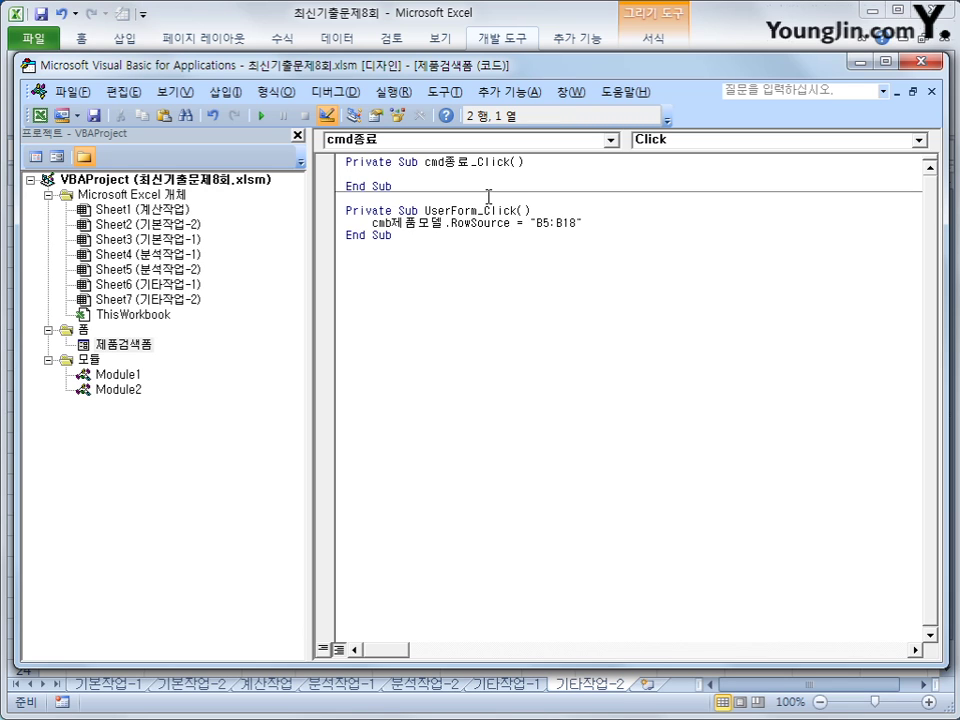
In cmd종료_Click, add a message box showing Now() with the title "제품검색을 마칩니다" and no button argument
{"action": "key", "text": "Tab"}
{"action": "type", "text": "msgbox "}
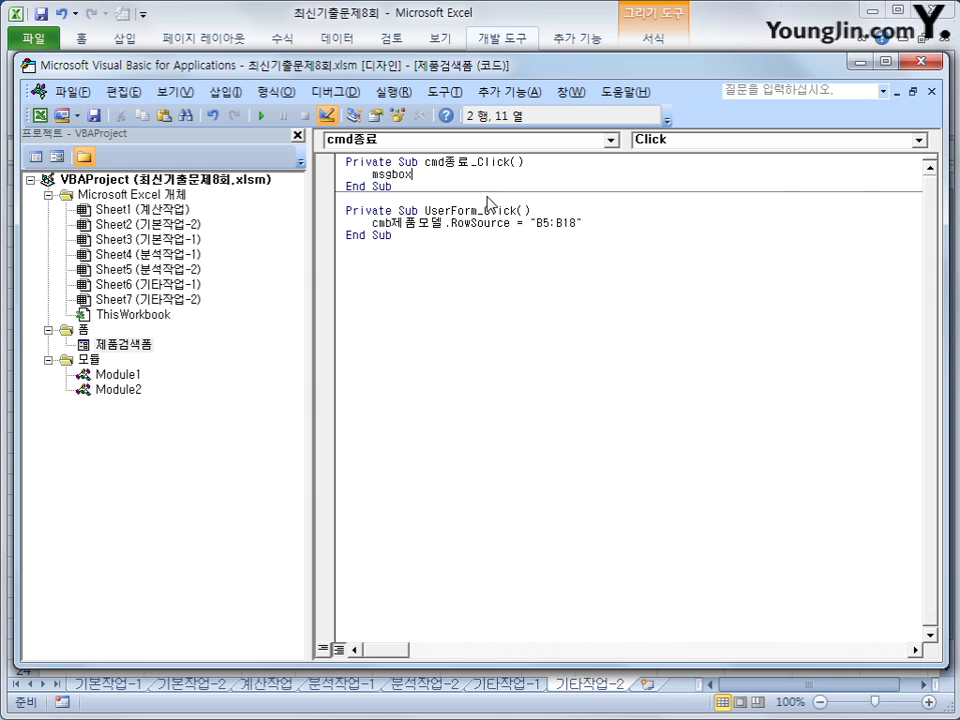
{"action": "type", "text": "now"}
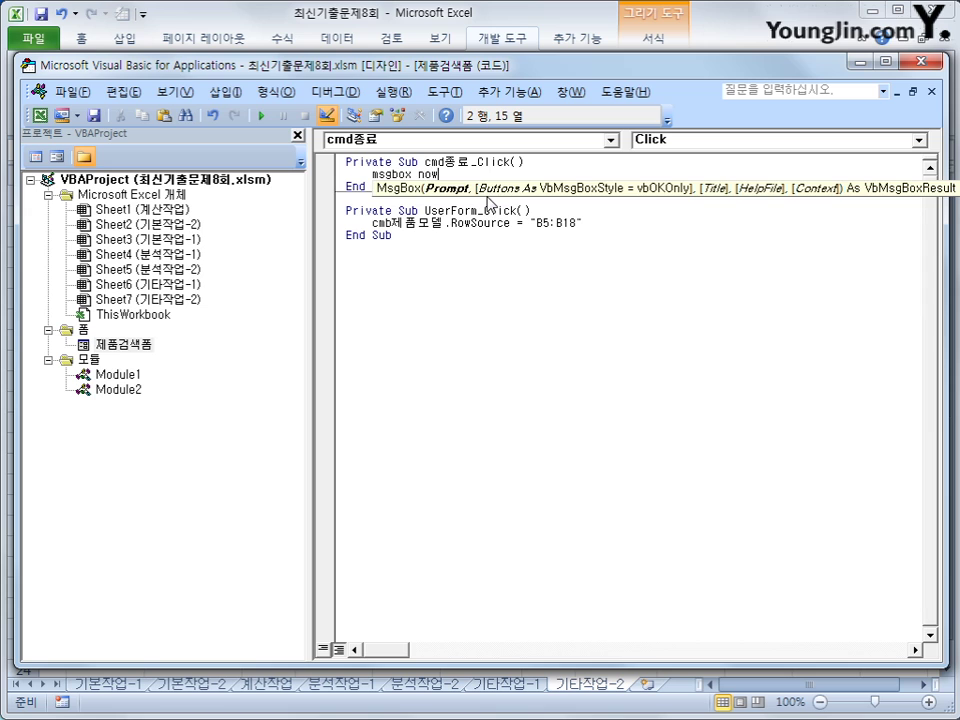
{"action": "type", "text": "(), "}
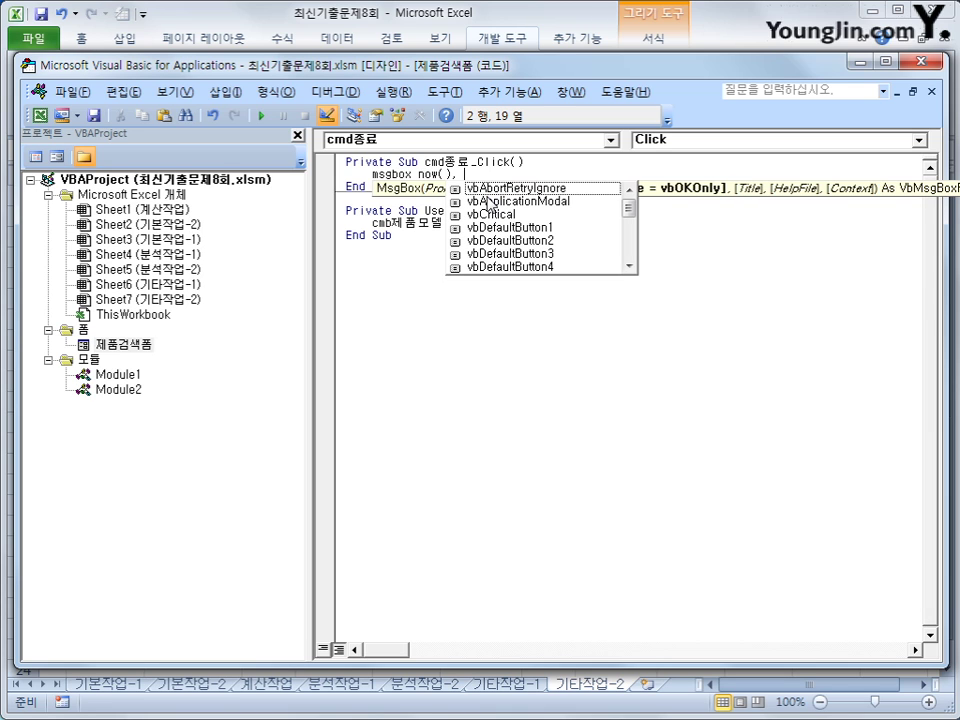
{"action": "type", "text": "\""}
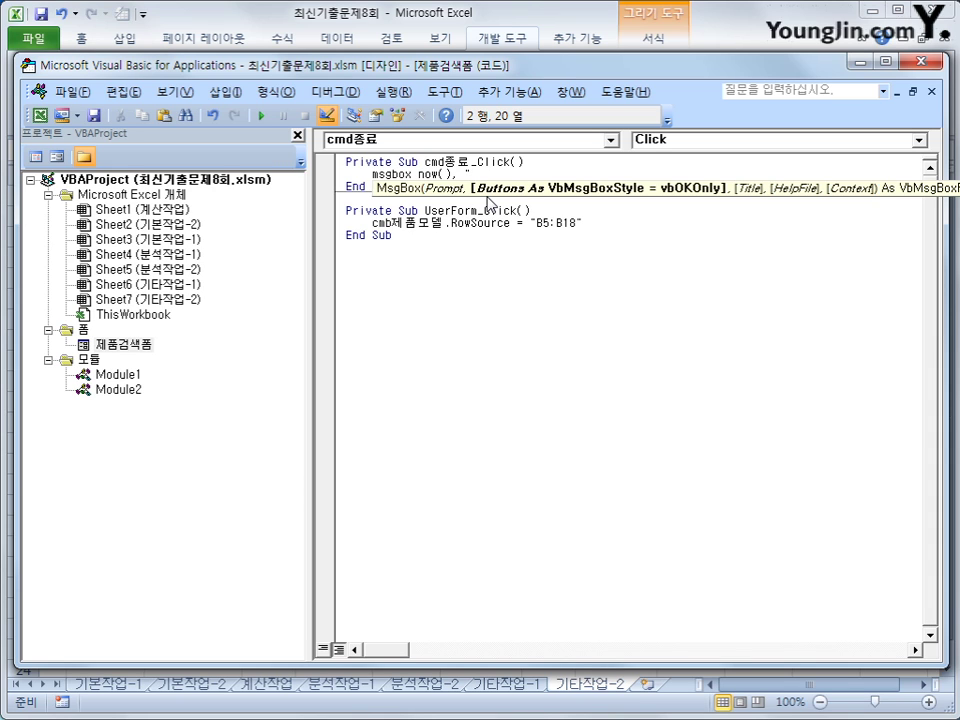
{"action": "key", "text": "BackSpace"}
{"action": "key", "text": "BackSpace"}
{"action": "type", "text": ","}
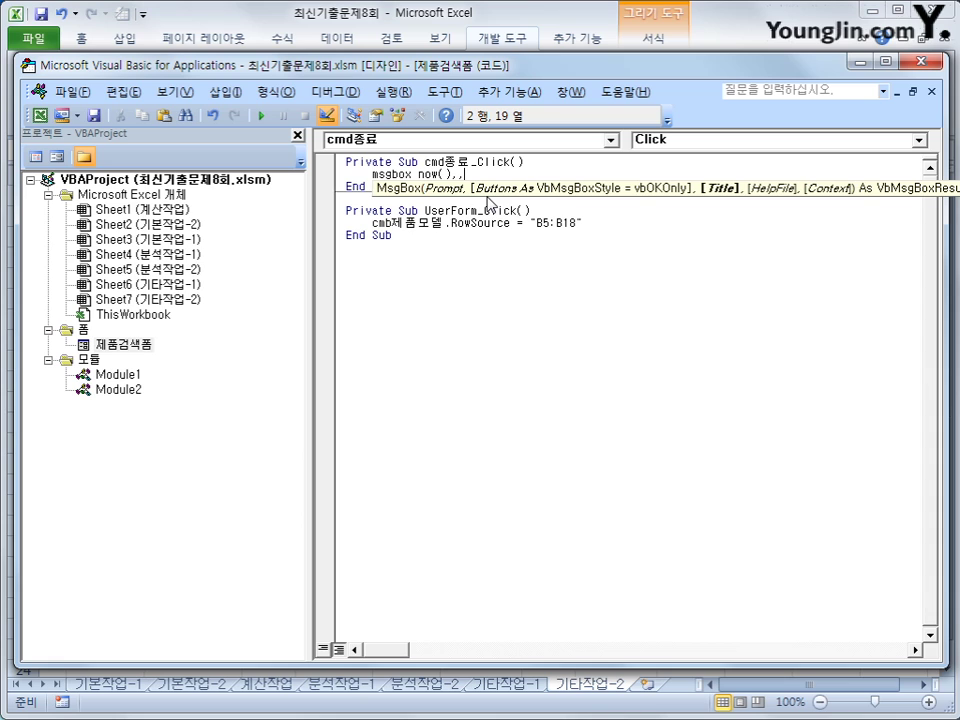
{"action": "type", "text": "\"제품검색을 "}
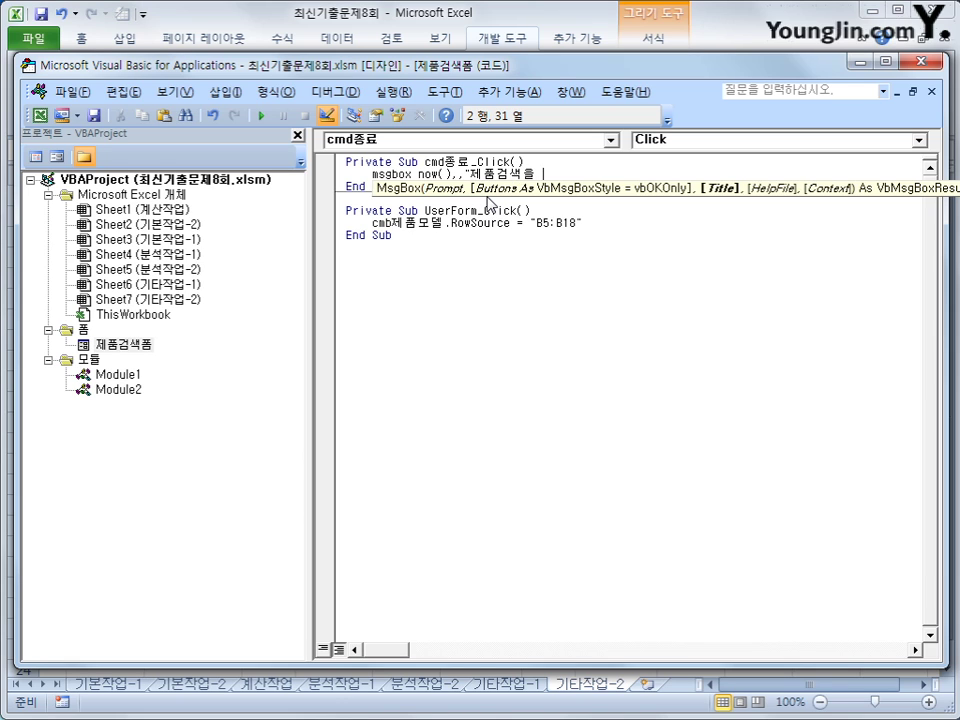
{"action": "type", "text": "마칩니다\""}
Add the statement Unload Me below the message box line in cmd종료_Click
{"action": "key", "text": "Return"}
{"action": "type", "text": "u"}
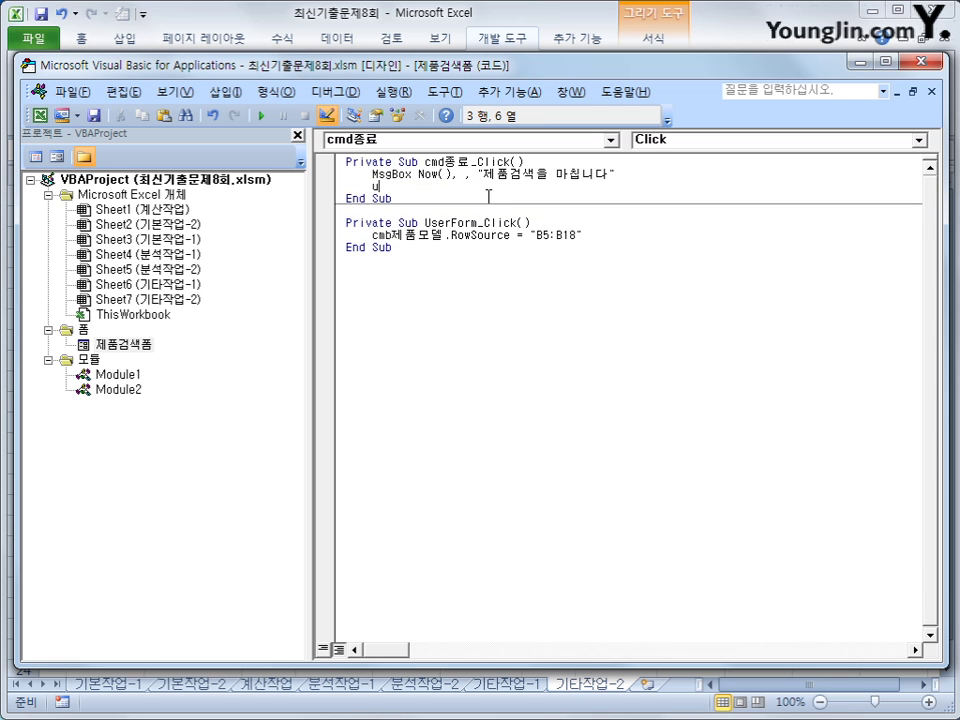
{"action": "type", "text": "nload e"}
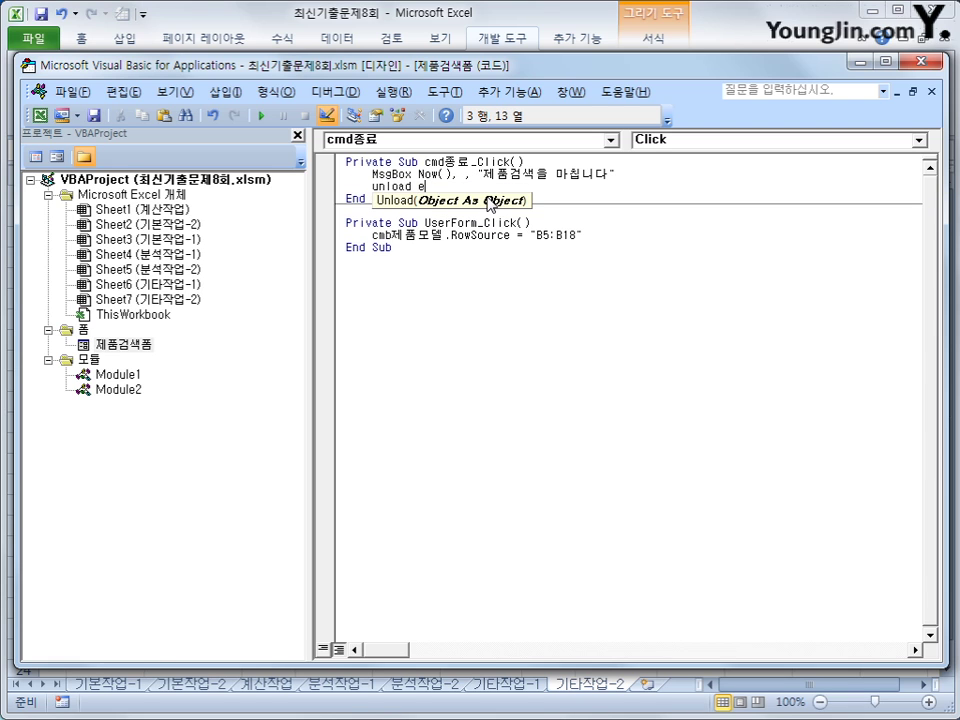
{"action": "key", "text": "BackSpace"}
{"action": "type", "text": "me"}
{"action": "key", "text": "Up"}
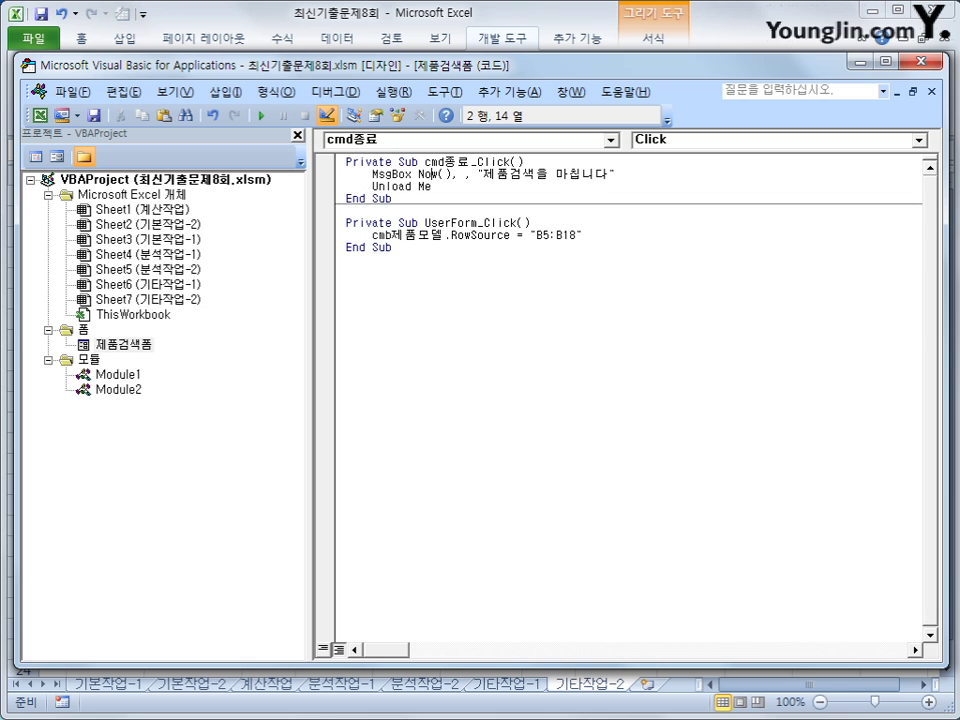
Close the code editor, turn off design mode on the 기타작업-2 sheet and select empty cell K11
{"action": "left_click", "coordinate": [911, 61]}
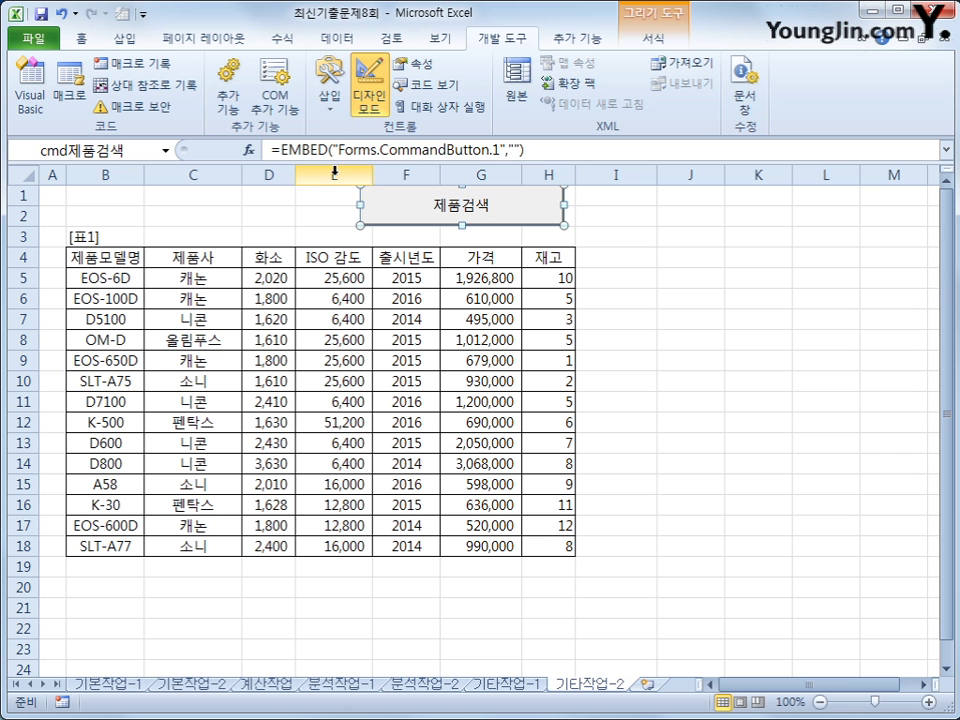
{"action": "left_click", "coordinate": [369, 100]}
{"action": "left_click", "coordinate": [756, 402]}
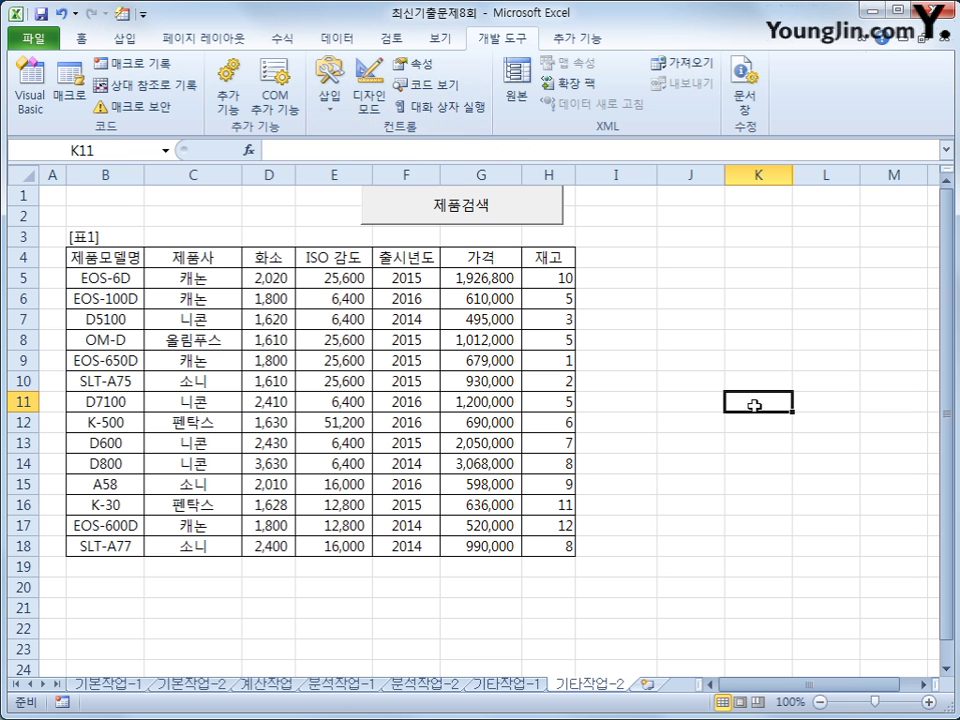
Test the 제품검색 button by opening the form, checking the 제품모델명 drop-down list and closing the form
{"action": "left_click", "coordinate": [507, 222]}
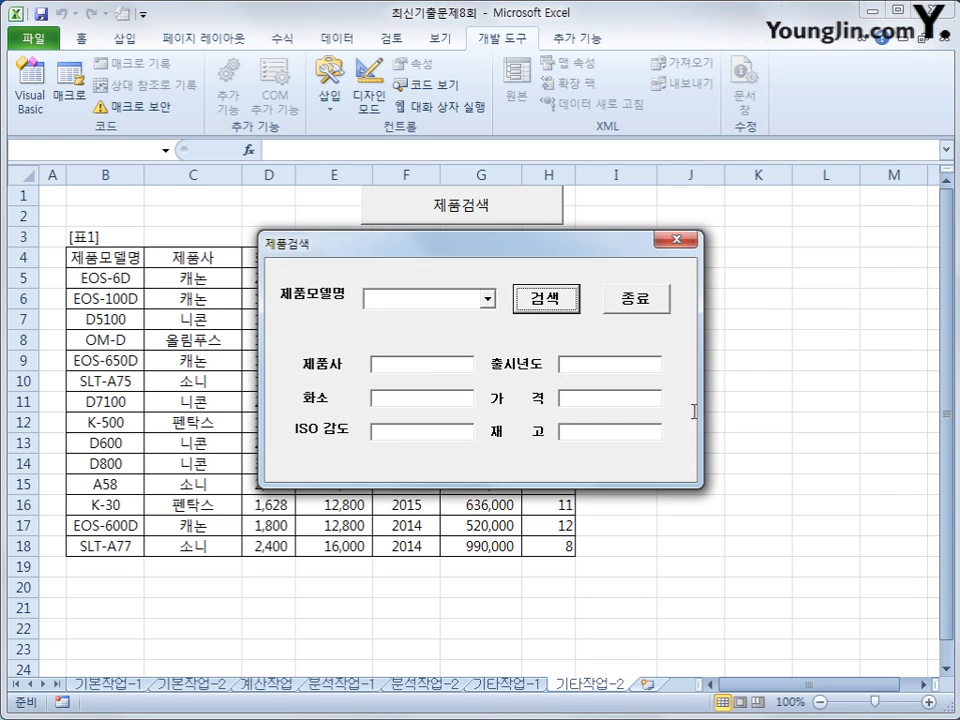
{"action": "left_click", "coordinate": [487, 299]}
{"action": "left_click", "coordinate": [487, 299]}
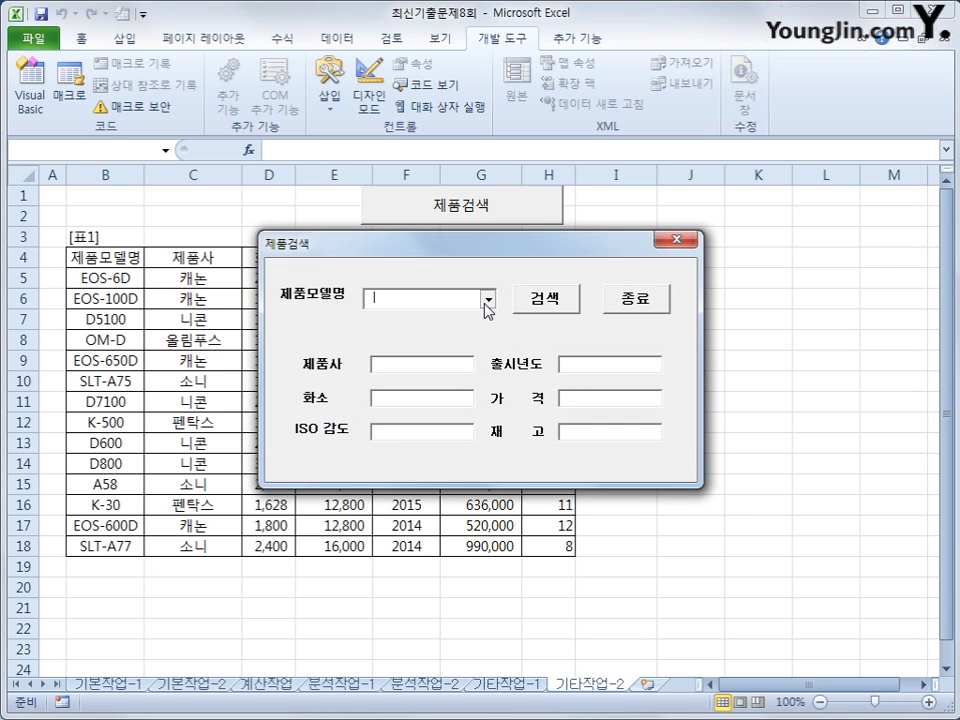
{"action": "left_click", "coordinate": [487, 299]}
{"action": "left_click", "coordinate": [487, 300]}
{"action": "left_click", "coordinate": [679, 240]}
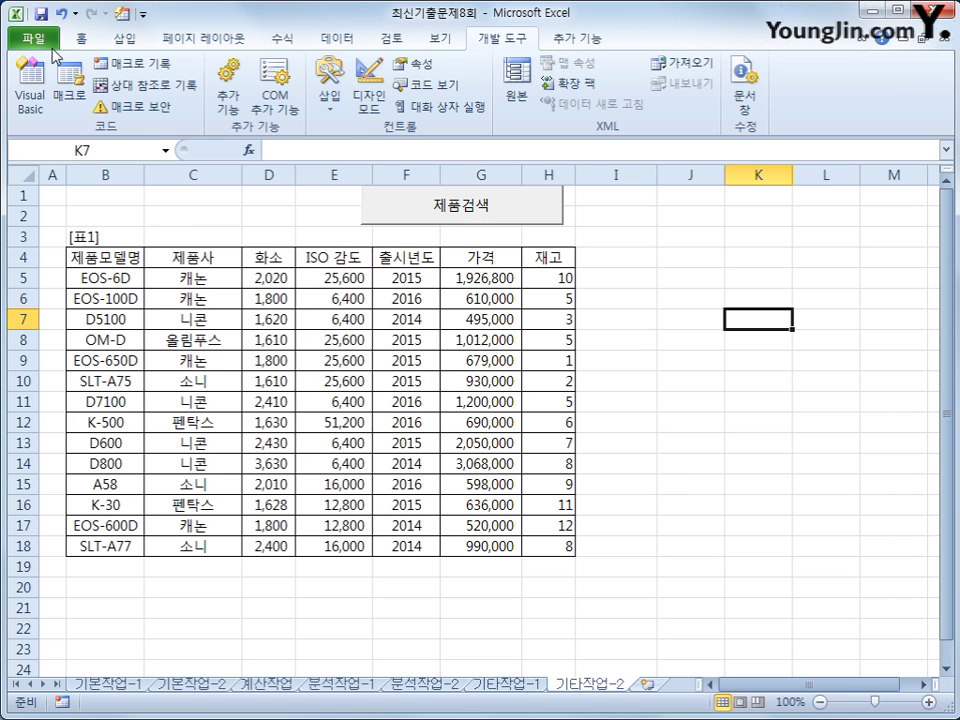
Reopen the form's code in the Visual Basic editor and insert two new lines after the UserForm_Click procedure
{"action": "left_click", "coordinate": [32, 80]}
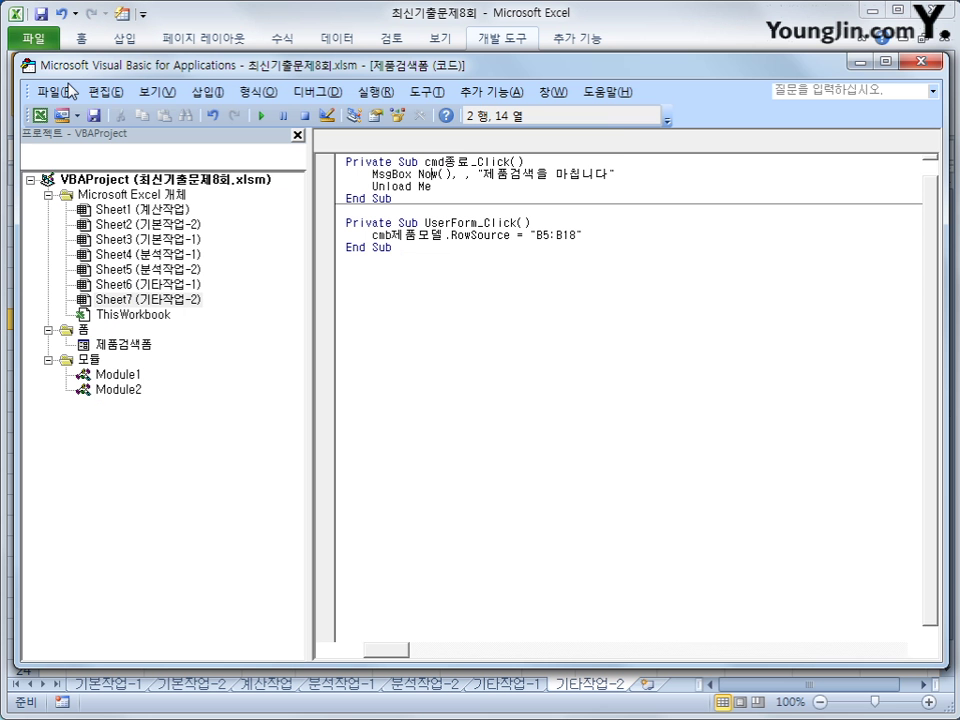
{"action": "left_click", "coordinate": [405, 246]}
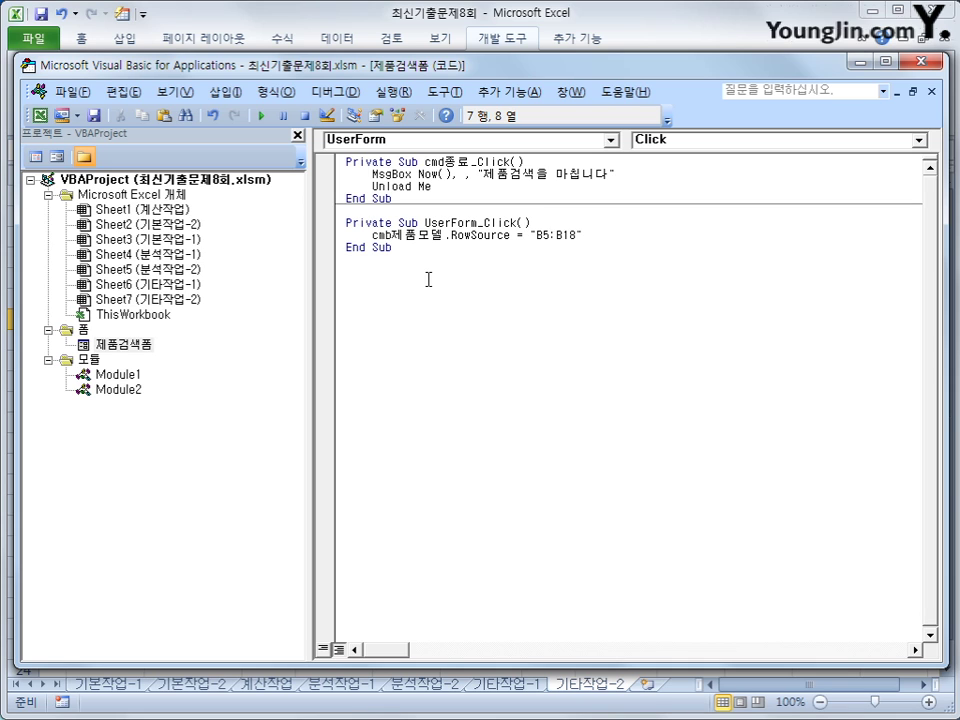
{"action": "key", "text": "Return"}
{"action": "key", "text": "Return"}
Display the properties of the form's 제품모델명 combo box, copy its name and return to the form code
{"action": "double_click", "coordinate": [125, 344]}
{"action": "left_click", "coordinate": [493, 201]}
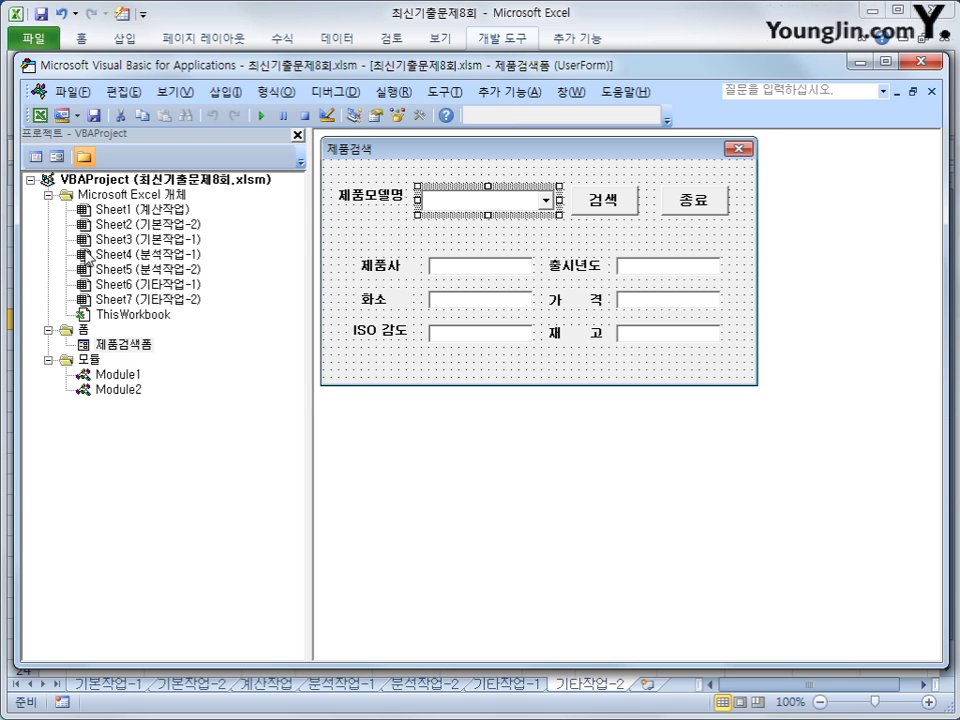
{"action": "left_click", "coordinate": [174, 91]}
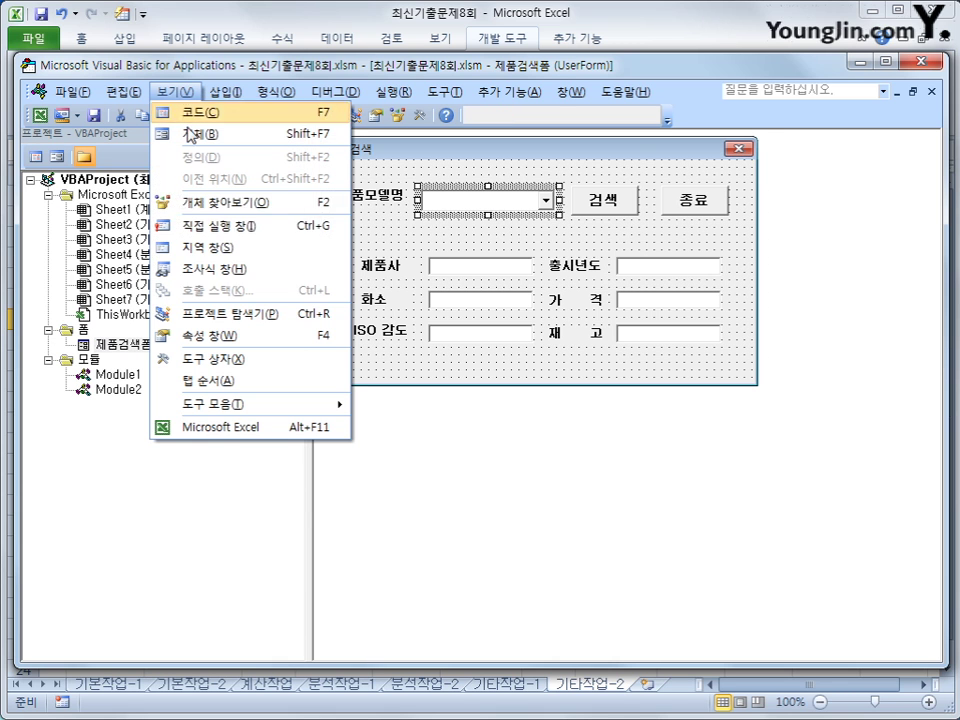
{"action": "left_click", "coordinate": [222, 336]}
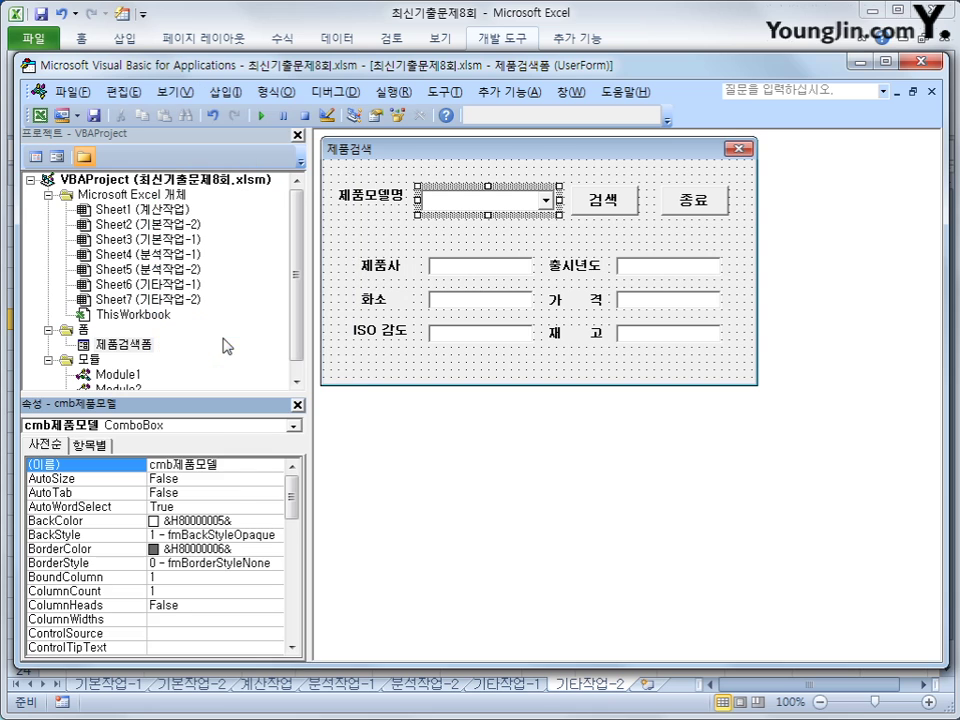
{"action": "double_click", "coordinate": [241, 467]}
{"action": "key", "text": "ctrl+c"}
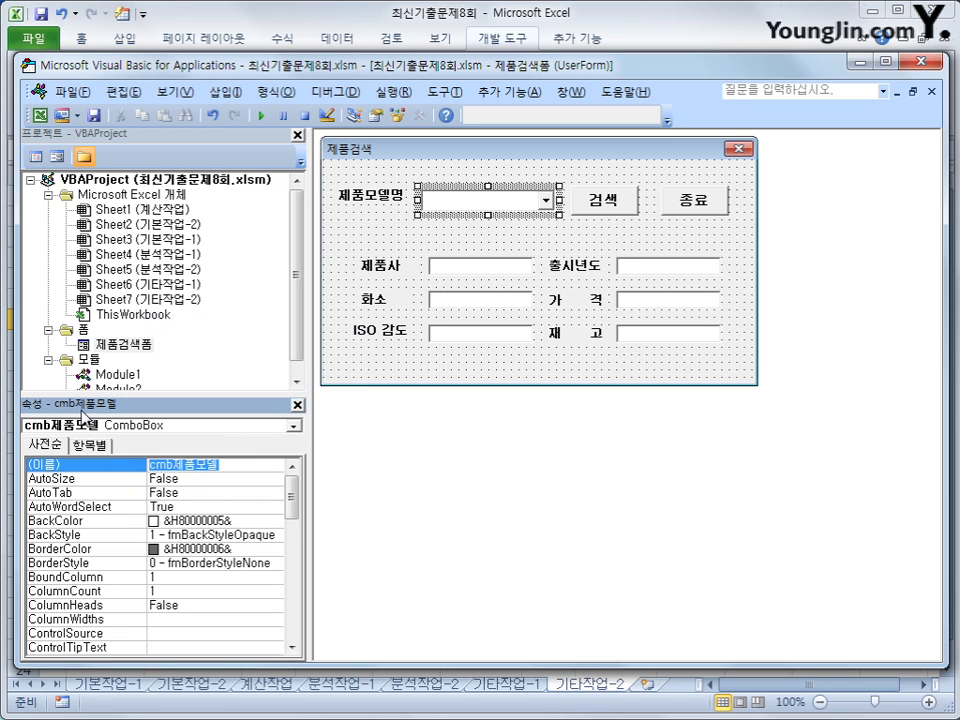
{"action": "key", "text": "F7"}
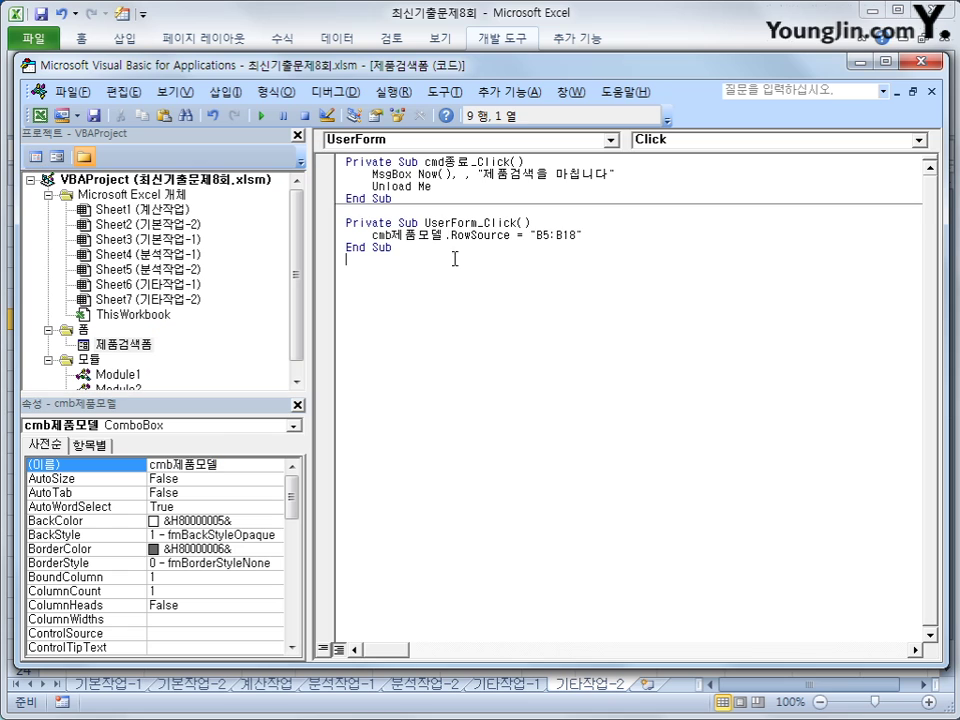
Replace the combo box name in the UserForm_Click procedure's RowSource line with the copied name cmb제품모델
{"action": "left_click_drag", "start_coordinate": [443, 235], "coordinate": [372, 235]}
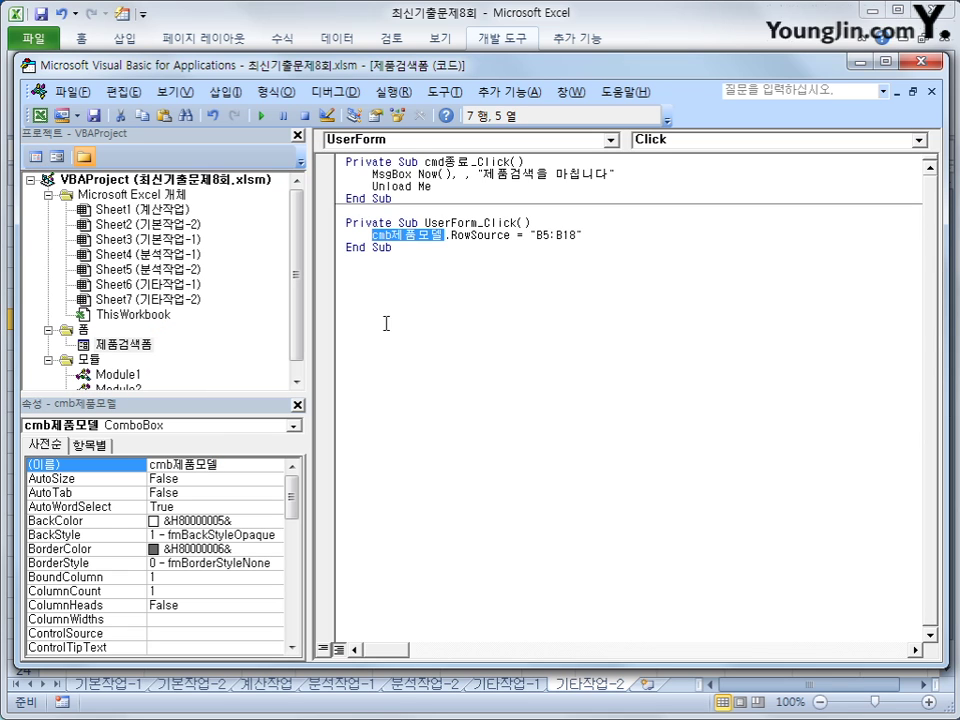
{"action": "key", "text": "ctrl+v"}
{"action": "left_click", "coordinate": [458, 291]}
{"action": "left_click", "coordinate": [511, 234]}
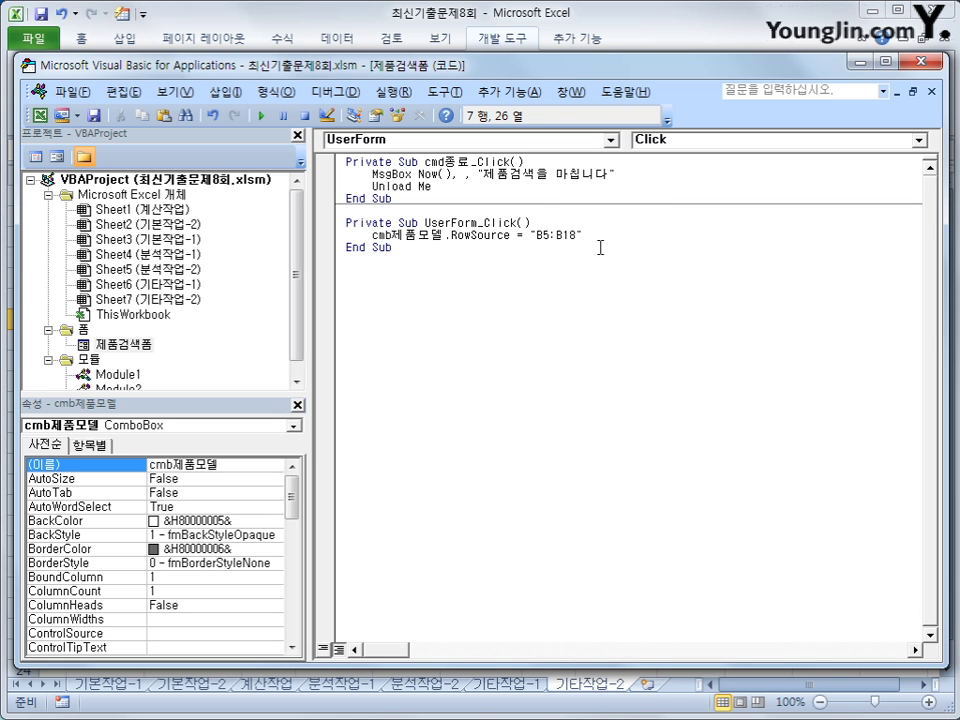
Move the cmb제품모델.RowSource = "B5:B18" line into a new UserForm_Initialize procedure and indent it
{"action": "left_click_drag", "start_coordinate": [590, 237], "coordinate": [366, 239]}
{"action": "key", "text": "ctrl+c"}
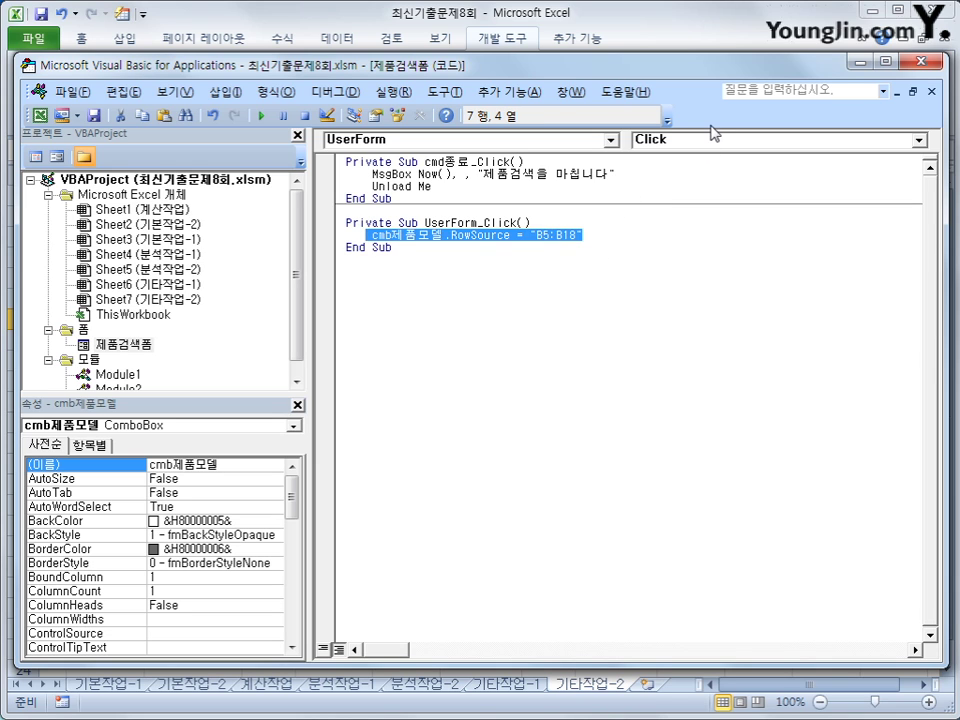
{"action": "key", "text": "Delete"}
{"action": "left_click", "coordinate": [672, 143]}
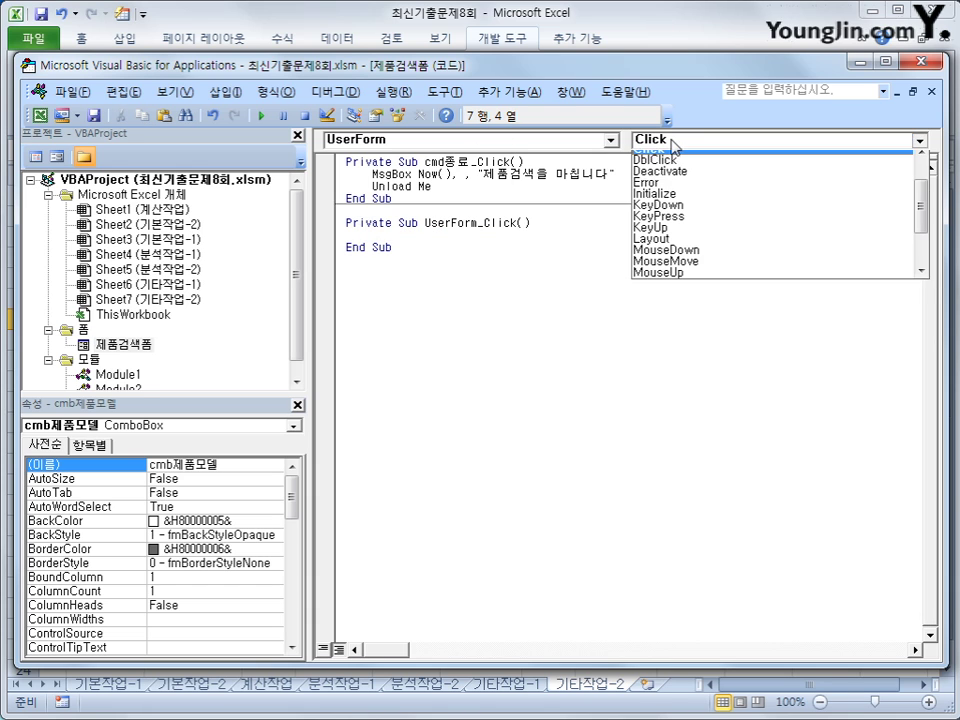
{"action": "left_click", "coordinate": [680, 201]}
{"action": "key", "text": "ctrl+v"}
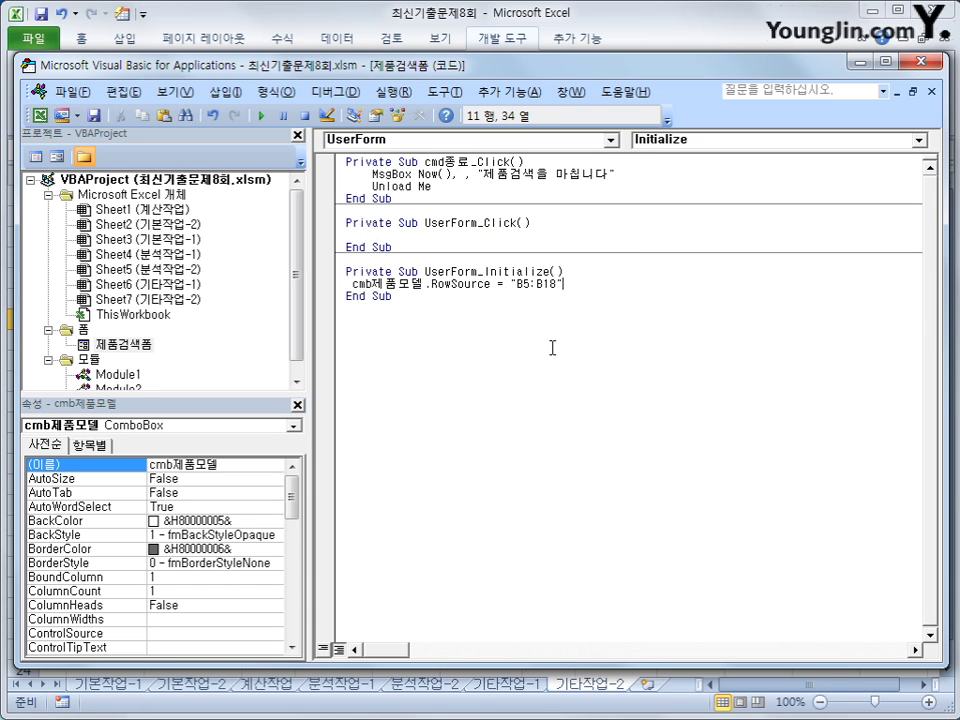
{"action": "key", "text": "Tab"}
{"action": "left_click", "coordinate": [443, 404]}
Delete the empty UserForm_Click procedure from the form's code
{"action": "left_click_drag", "start_coordinate": [414, 244], "coordinate": [339, 227]}
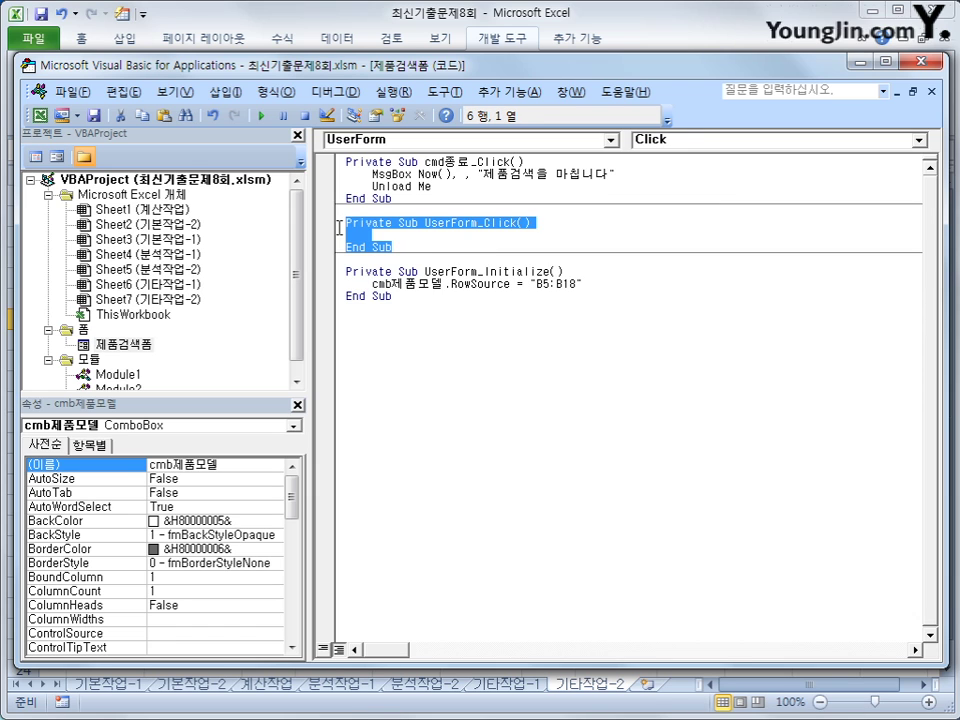
{"action": "key", "text": "Delete"}
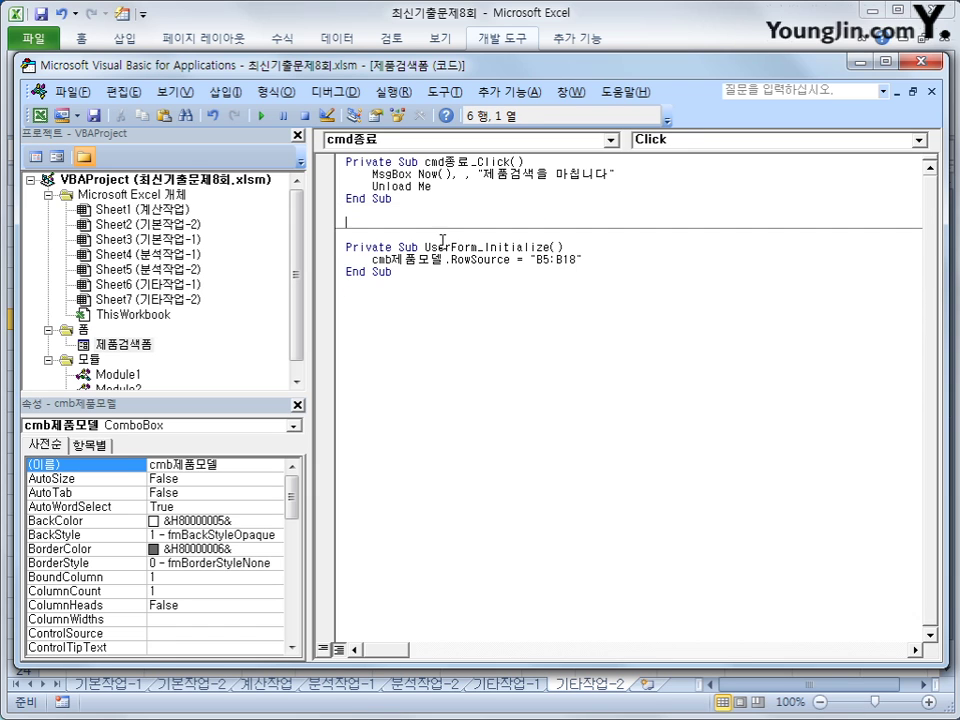
{"action": "left_click", "coordinate": [520, 328]}
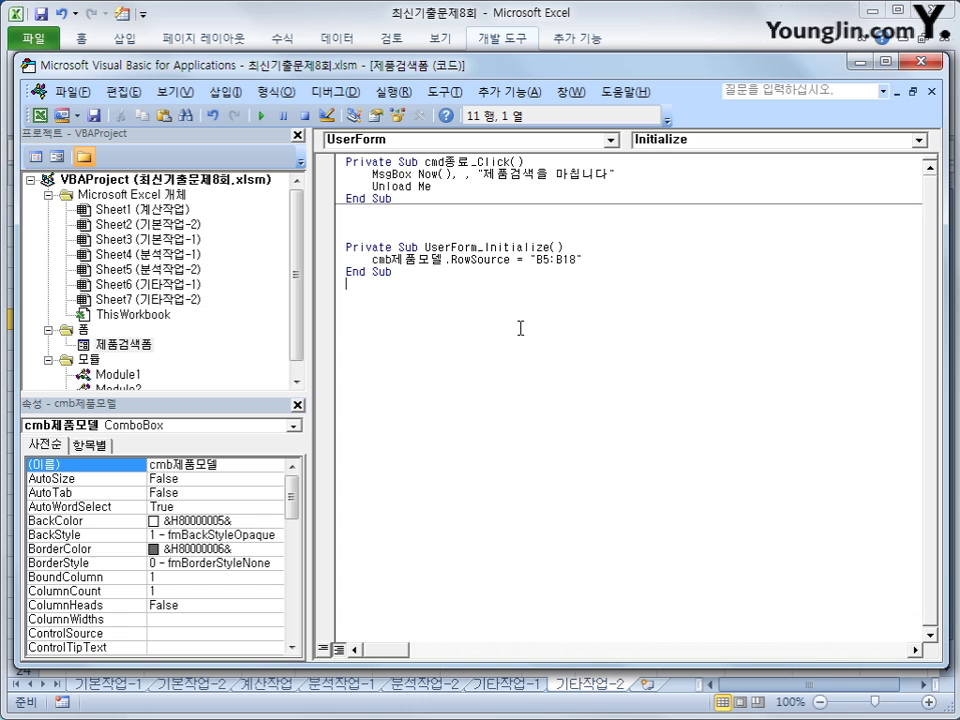
Close the code editor and test the 제품검색 form by opening it, checking the 제품모델명 drop-down list and exiting with 종료
{"action": "left_click", "coordinate": [916, 64]}
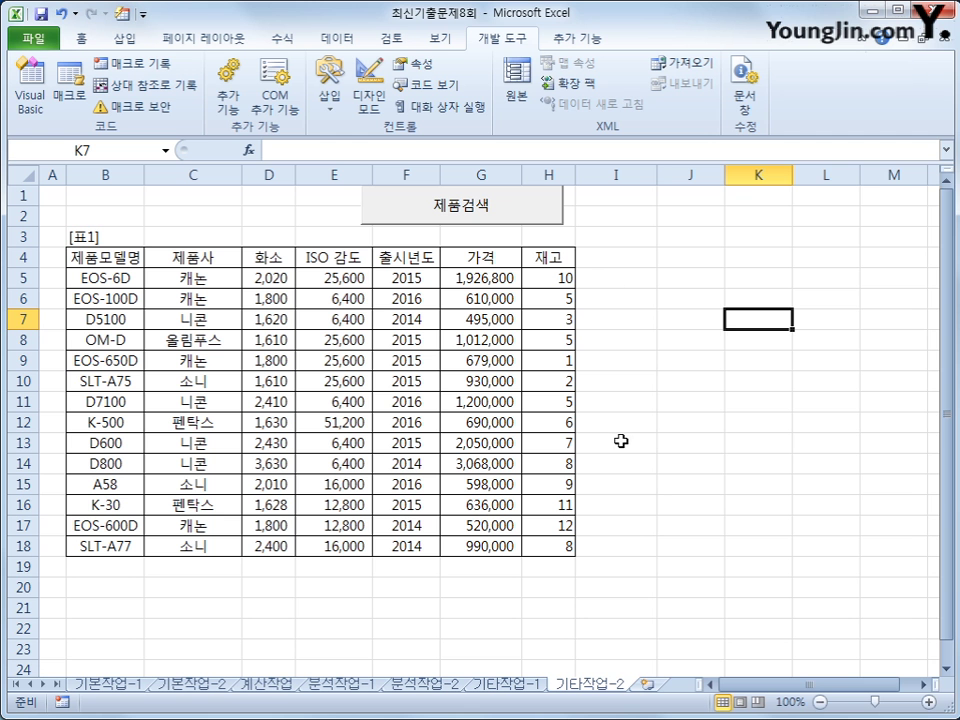
{"action": "left_click", "coordinate": [666, 422]}
{"action": "left_click", "coordinate": [493, 211]}
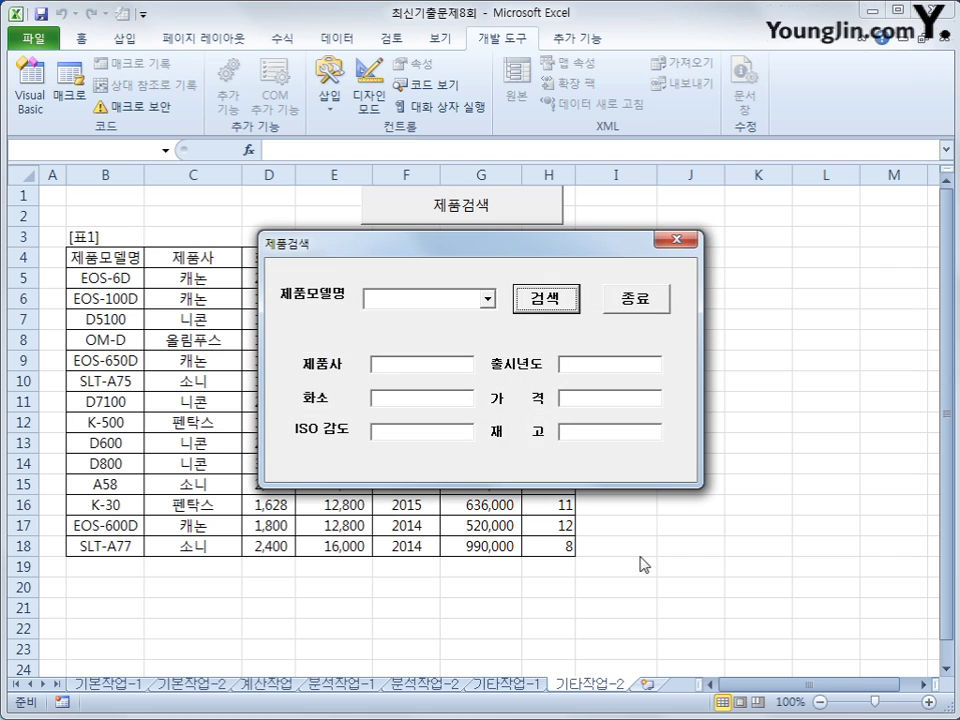
{"action": "left_click", "coordinate": [487, 299]}
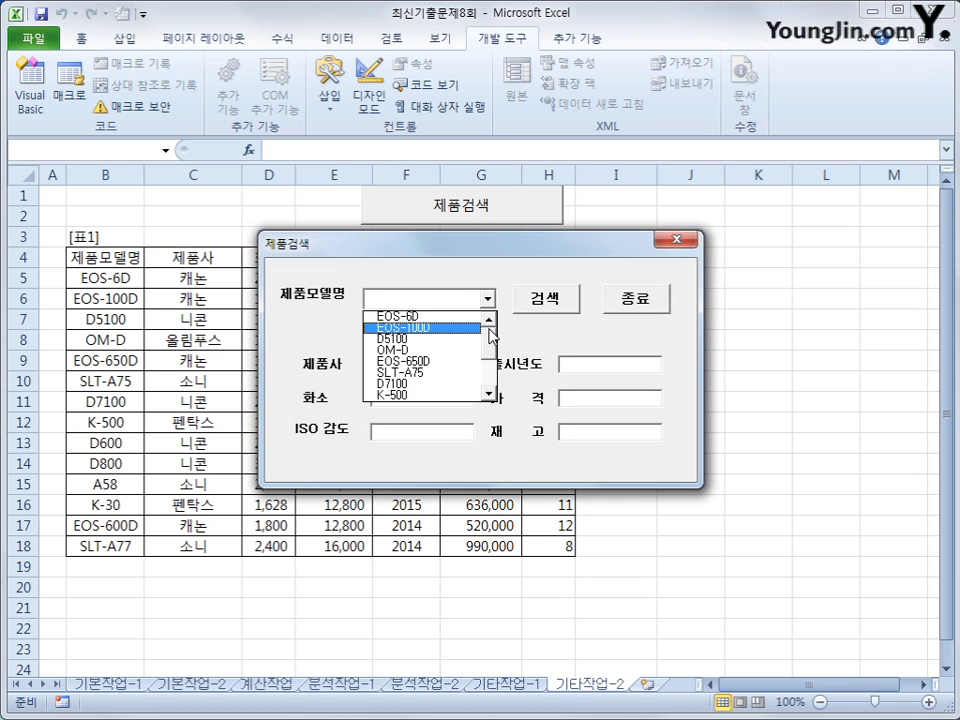
{"action": "left_click", "coordinate": [516, 299]}
{"action": "left_click", "coordinate": [634, 298]}
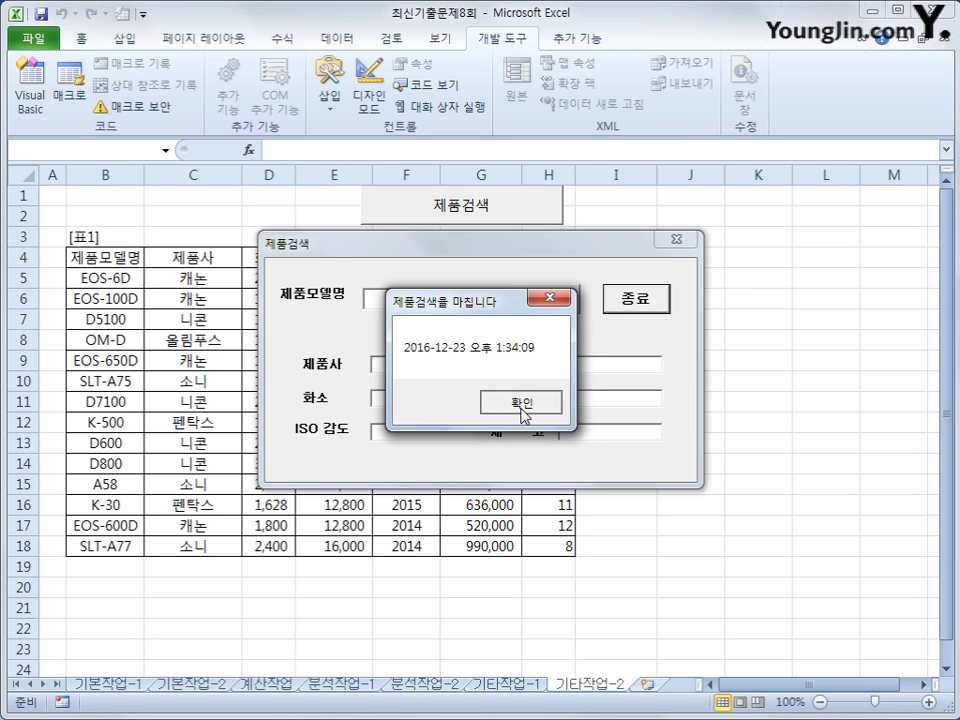
{"action": "left_click", "coordinate": [522, 403]}
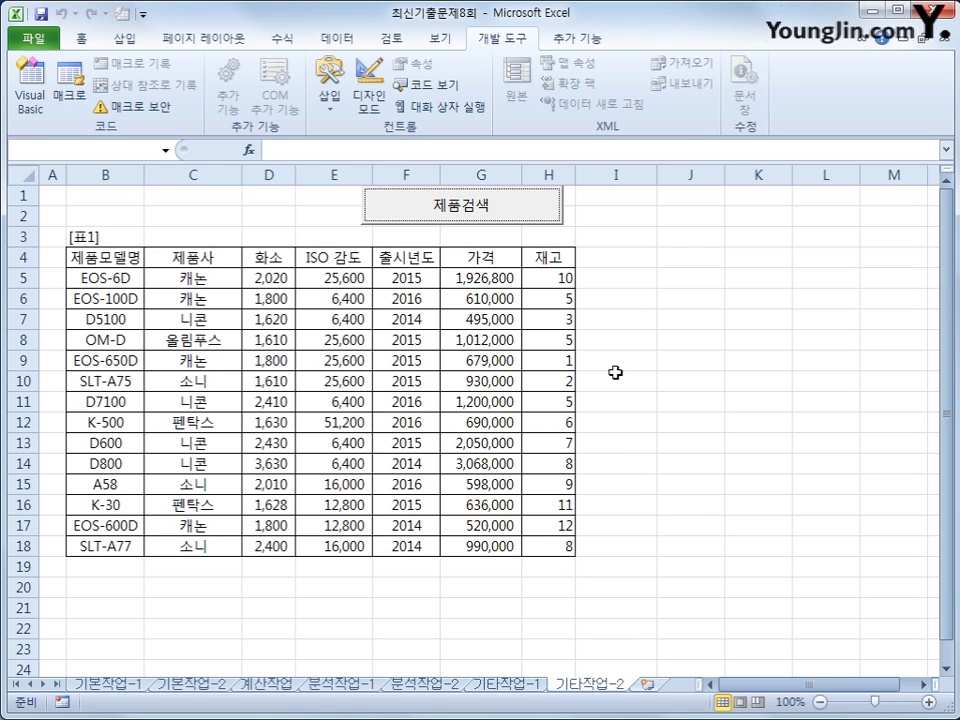
Reopen the 제품검색 form, choose EOS-6D as the 제품모델명, review the list order and exit the form with 종료
{"action": "left_click", "coordinate": [514, 204]}
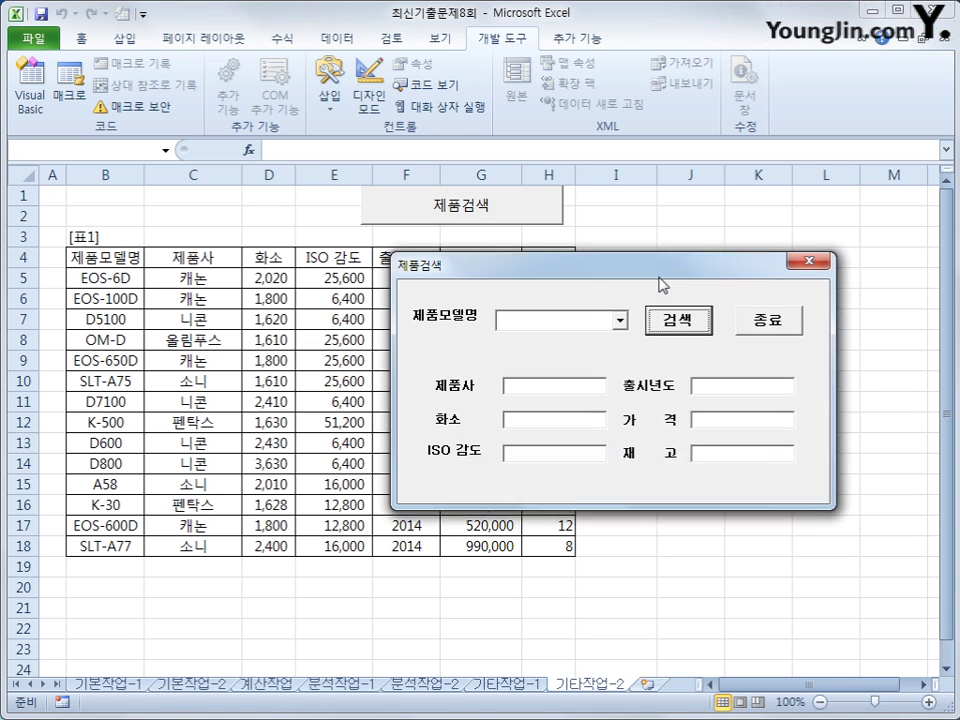
{"action": "left_click", "coordinate": [620, 351]}
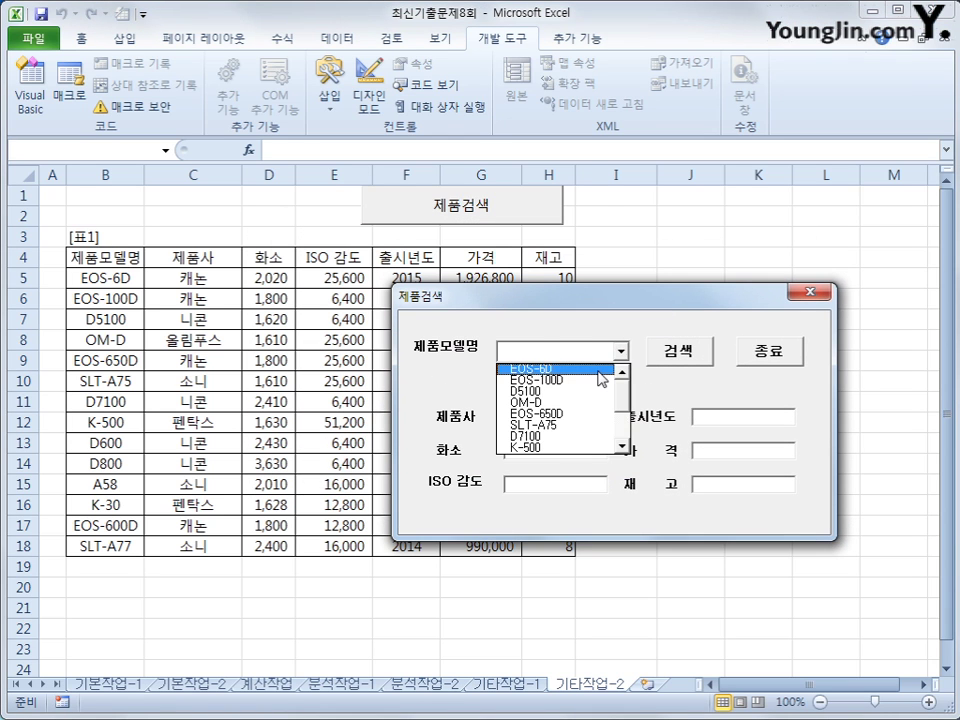
{"action": "left_click", "coordinate": [594, 369]}
{"action": "left_click", "coordinate": [620, 351]}
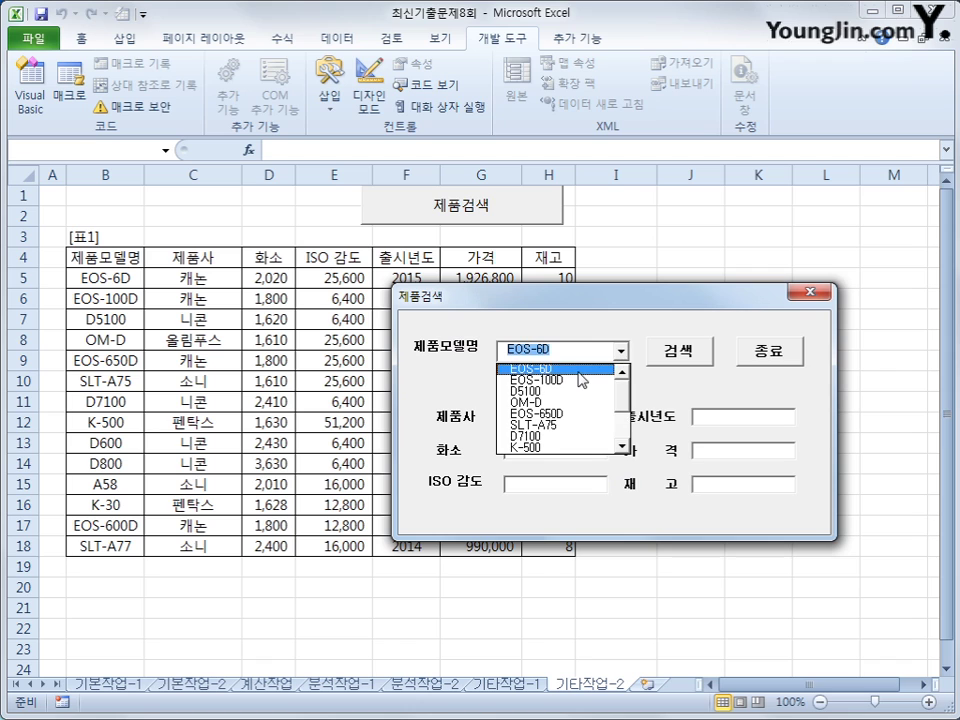
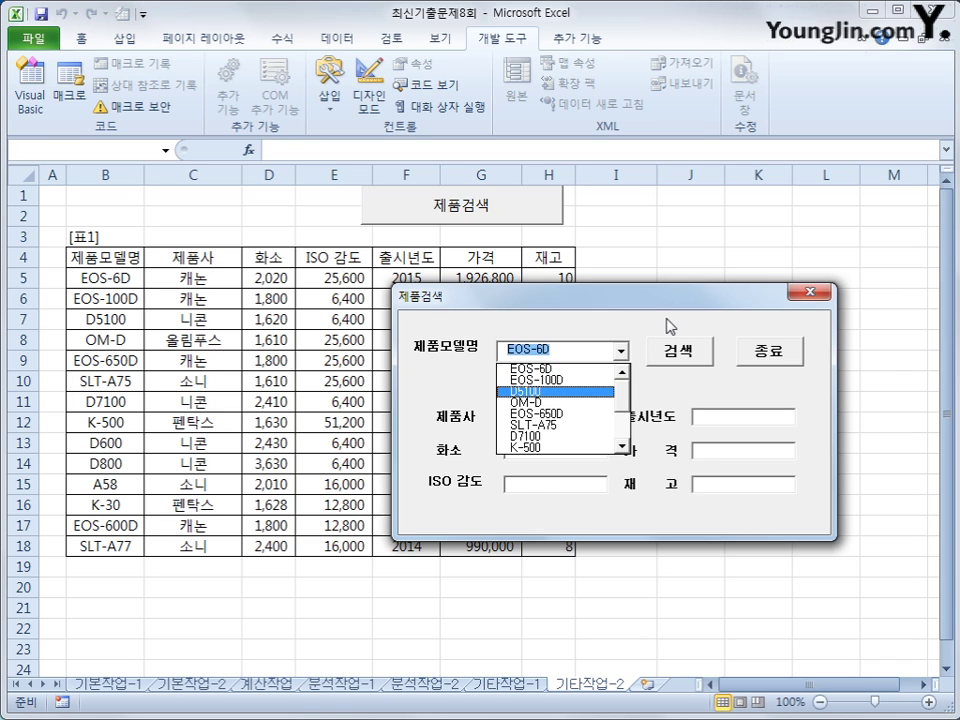
{"action": "left_click", "coordinate": [621, 351]}
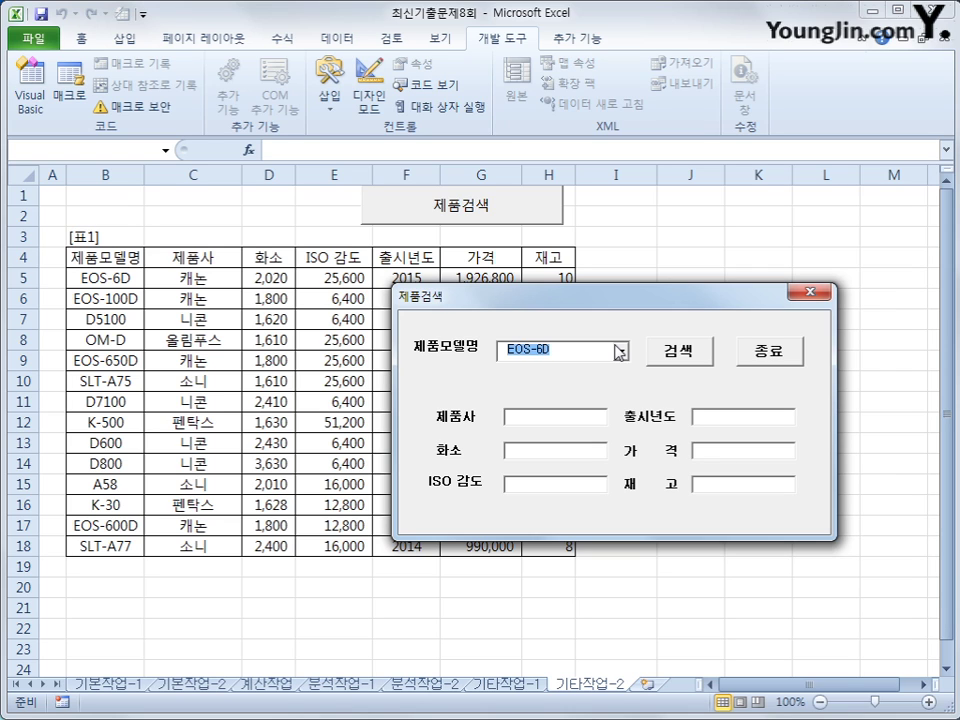
{"action": "left_click", "coordinate": [529, 418]}
{"action": "left_click", "coordinate": [793, 352]}
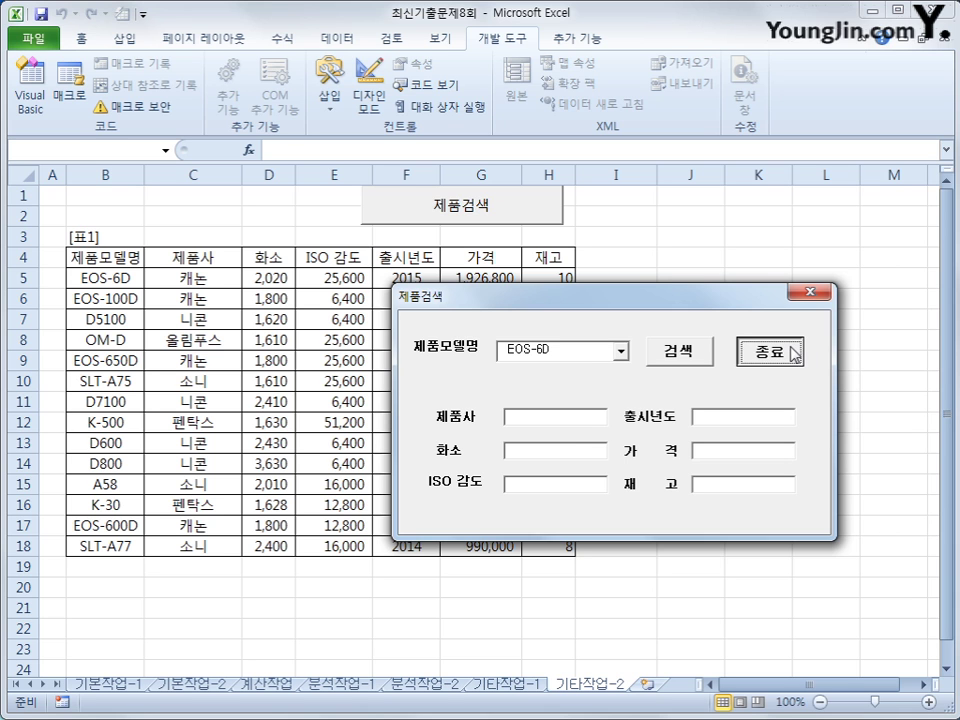
{"action": "left_click", "coordinate": [549, 399]}
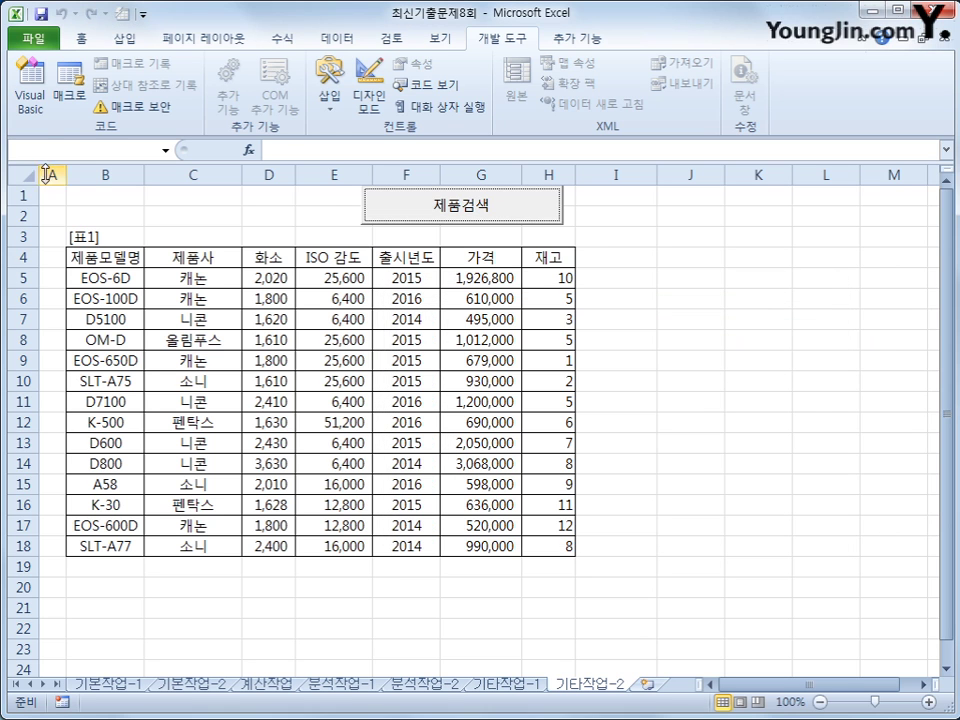
Reopen the form's code in the Visual Basic editor and create a Click procedure for the cmd검색 button
{"action": "left_click", "coordinate": [30, 85]}
{"action": "left_click", "coordinate": [420, 140]}
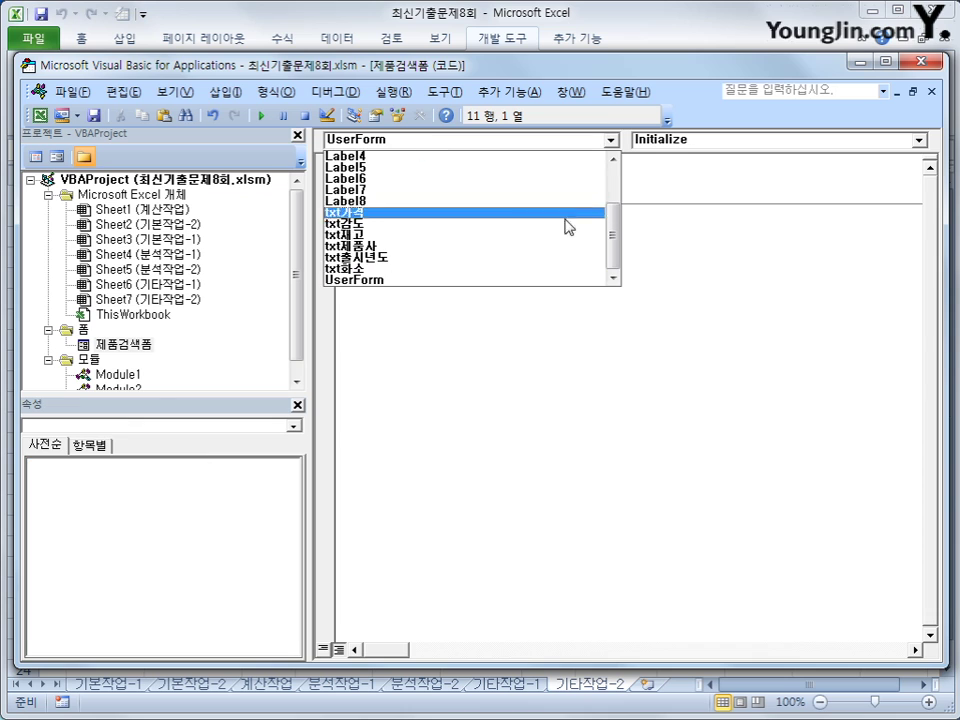
{"action": "left_click_drag", "start_coordinate": [613, 245], "coordinate": [615, 189]}
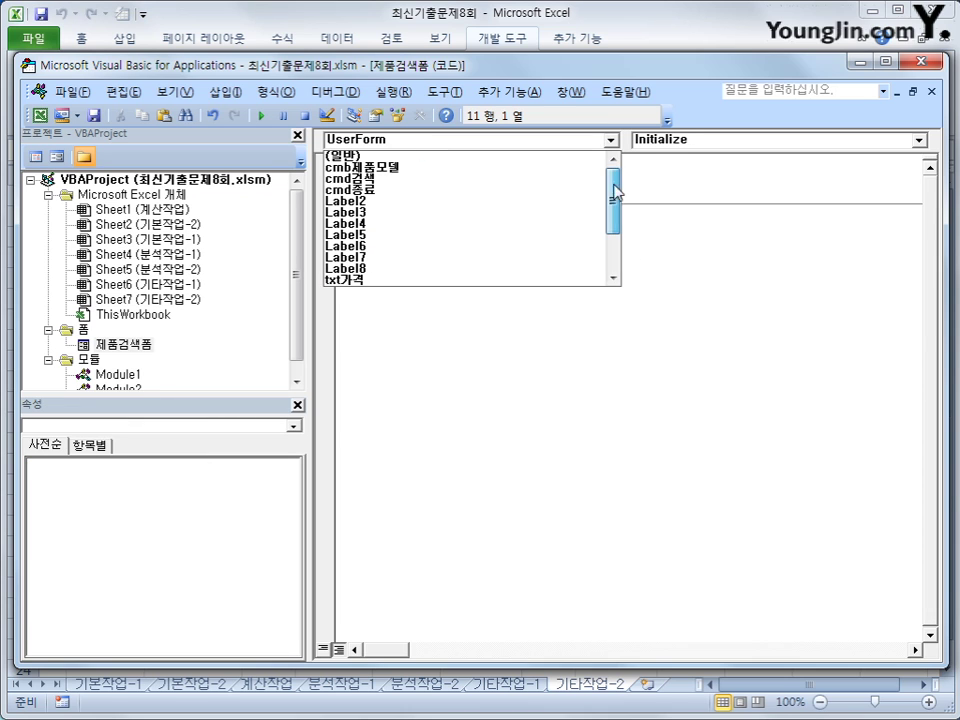
{"action": "left_click", "coordinate": [500, 189]}
{"action": "key", "text": "Tab"}
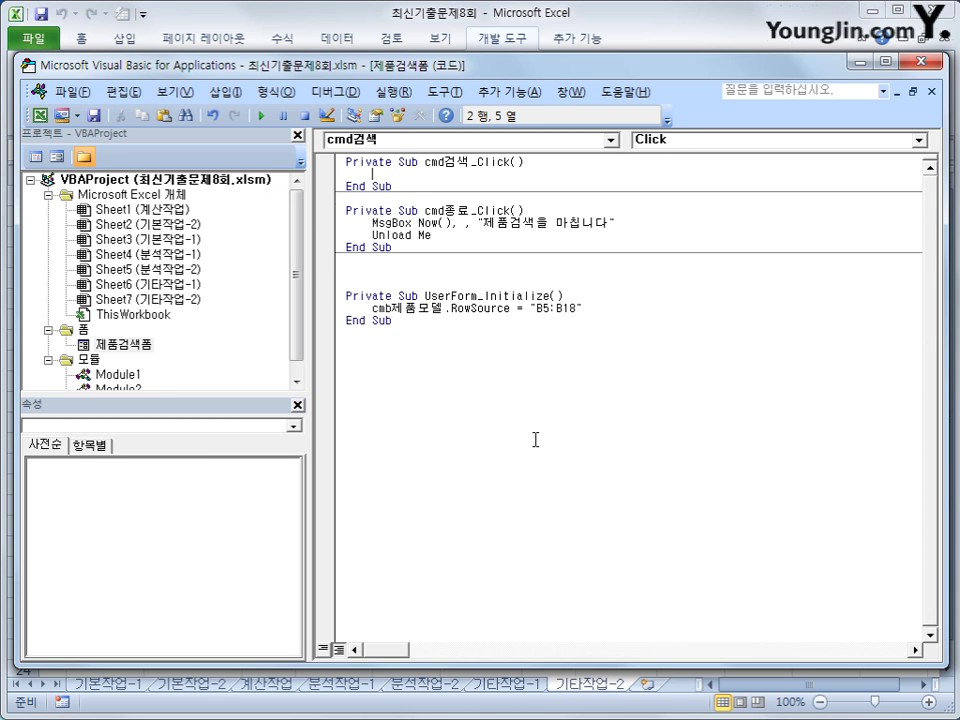
{"action": "key", "text": "Return"}
Add the statement iRow = cmb제품모델.ListIndex + 5 to the cmd검색_Click procedure, followed by a blank line
{"action": "type", "text": "i"}
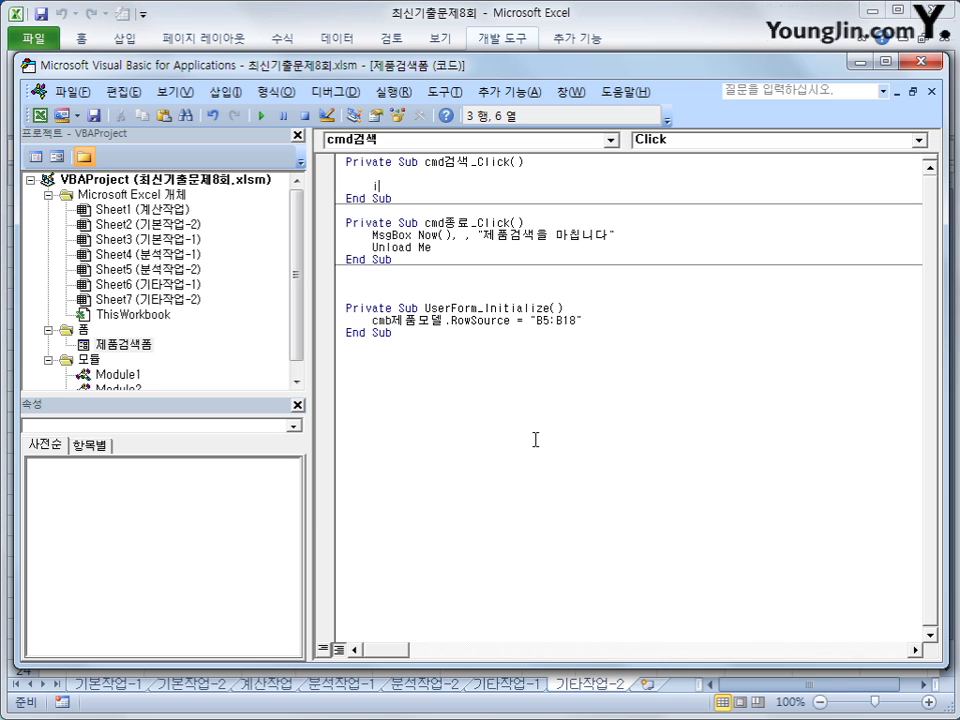
{"action": "type", "text": "Row = cmb제품"}
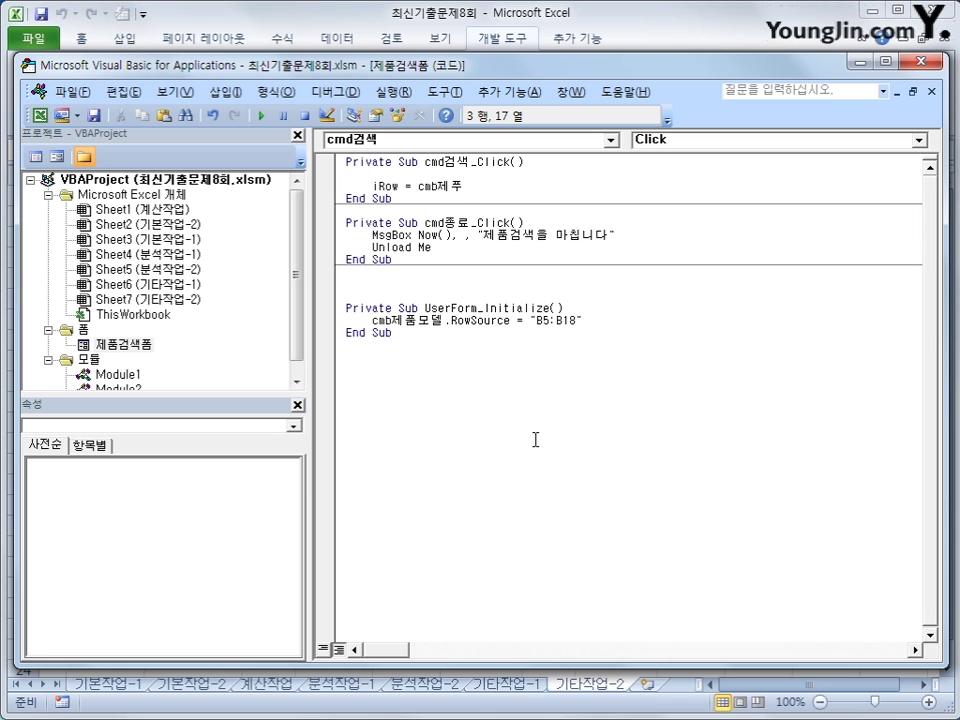
{"action": "type", "text": "모델."}
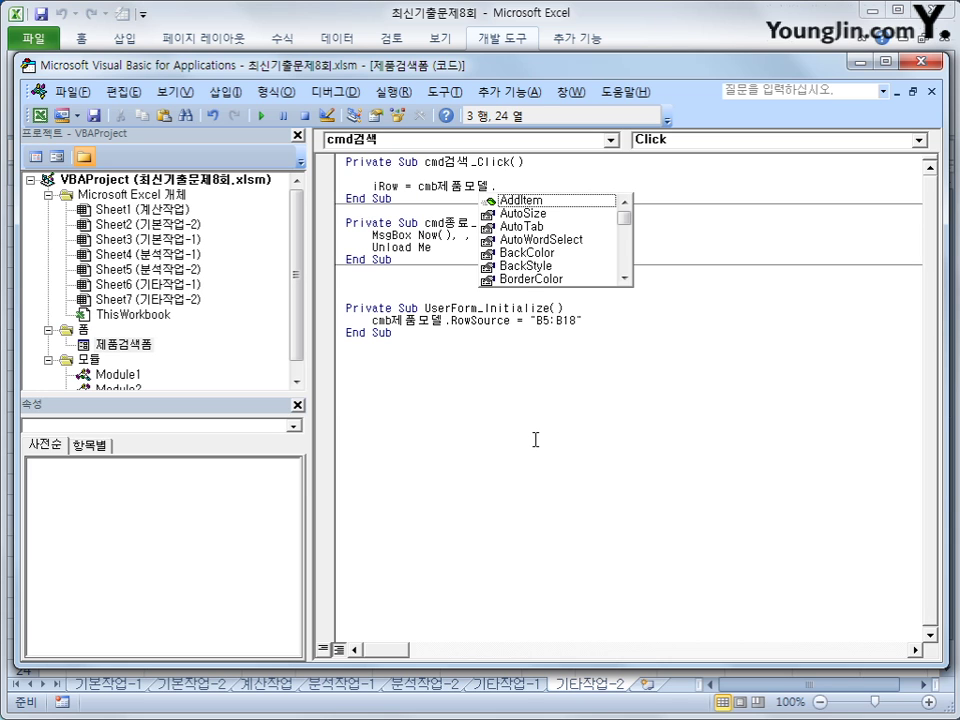
{"action": "type", "text": "lis"}
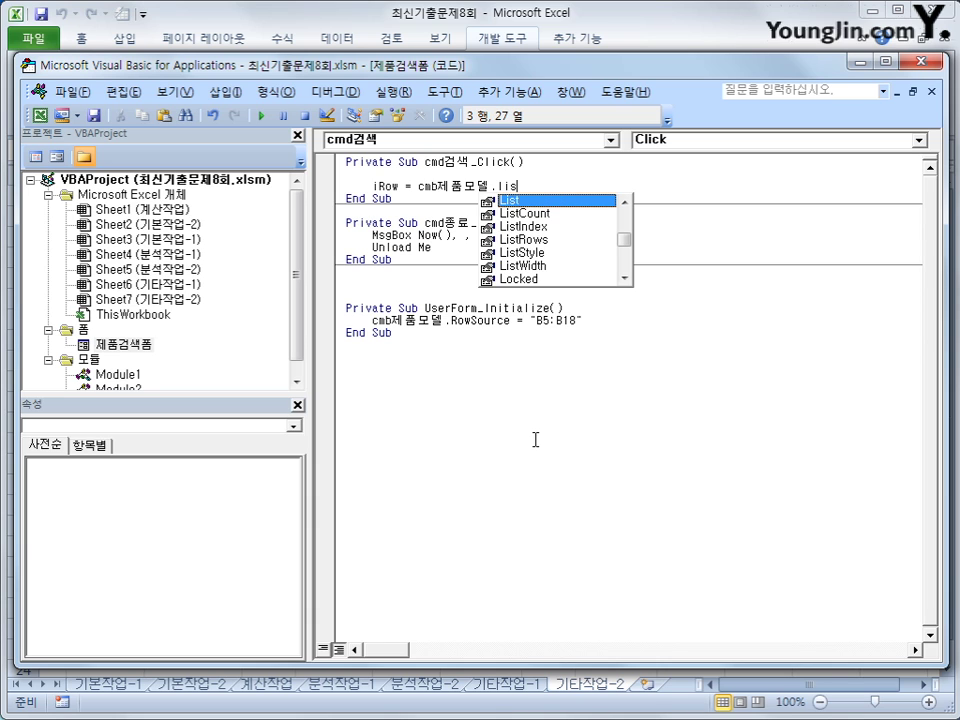
{"action": "type", "text": "tin "}
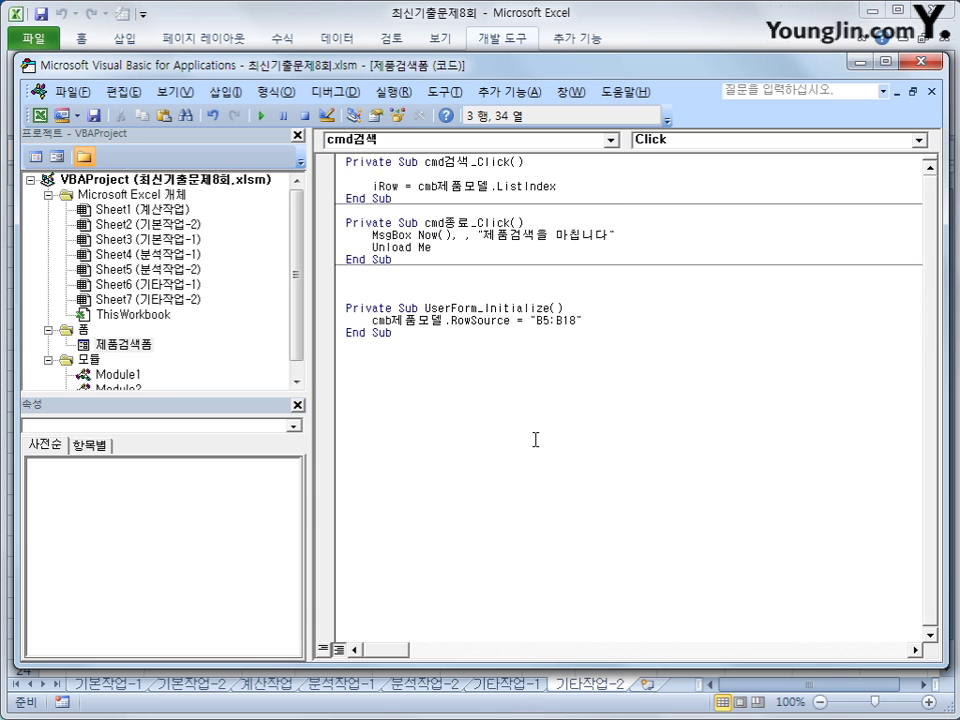
{"action": "type", "text": "+ 5"}
{"action": "key", "text": "Return"}
{"action": "key", "text": "Return"}
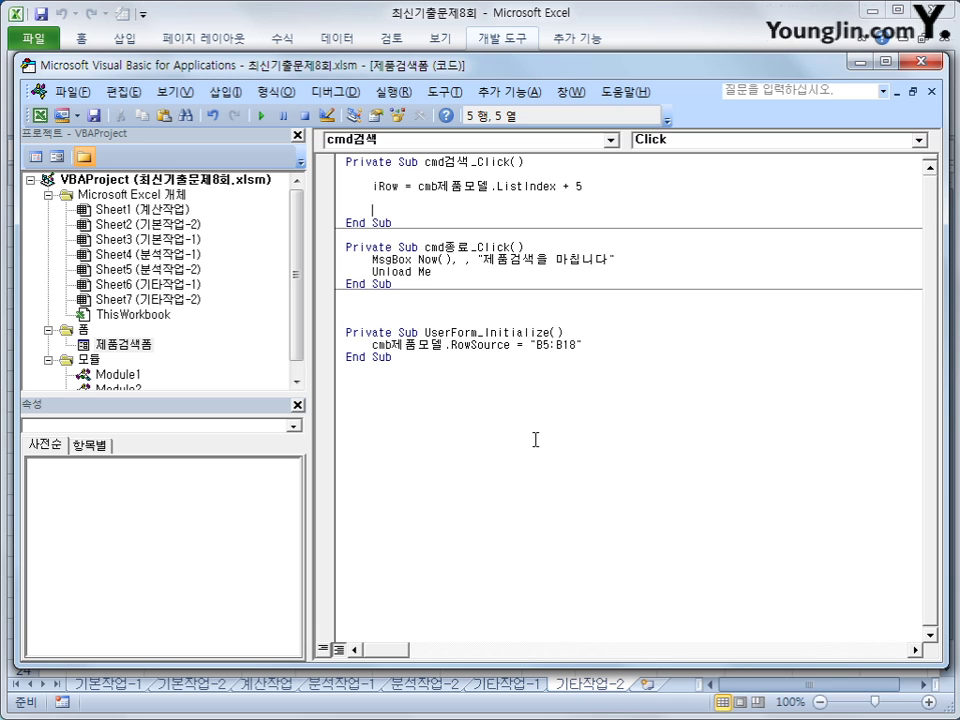
Add the statement txt제품사 = Cells(iRow, 3) below the iRow line in cmd검색_Click
{"action": "type", "text": "txt제품사 = "}
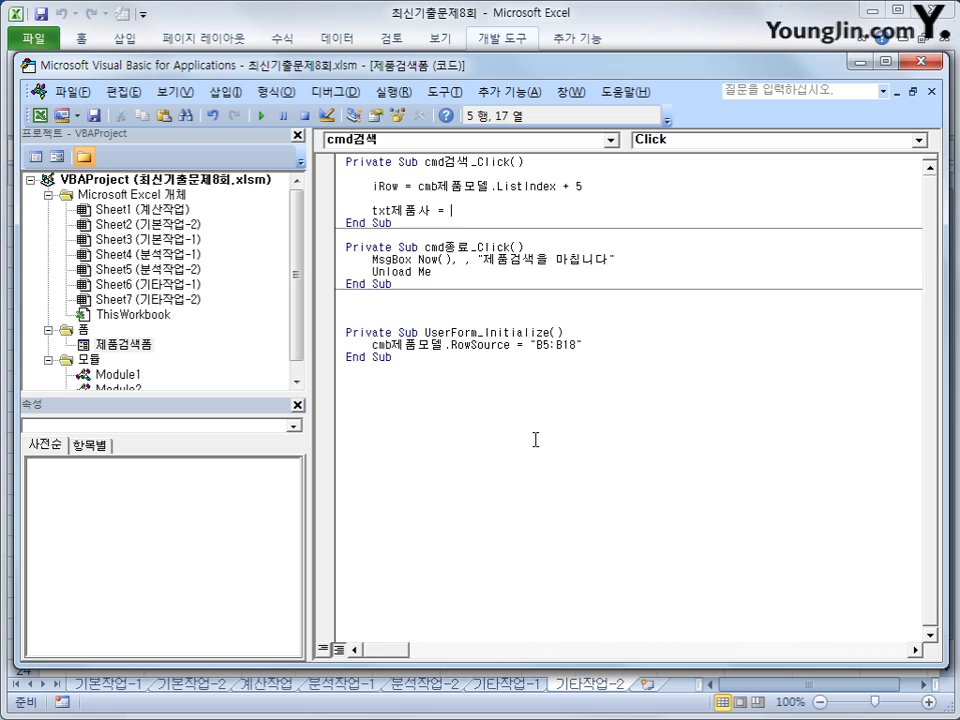
{"action": "type", "text": "cells(i"}
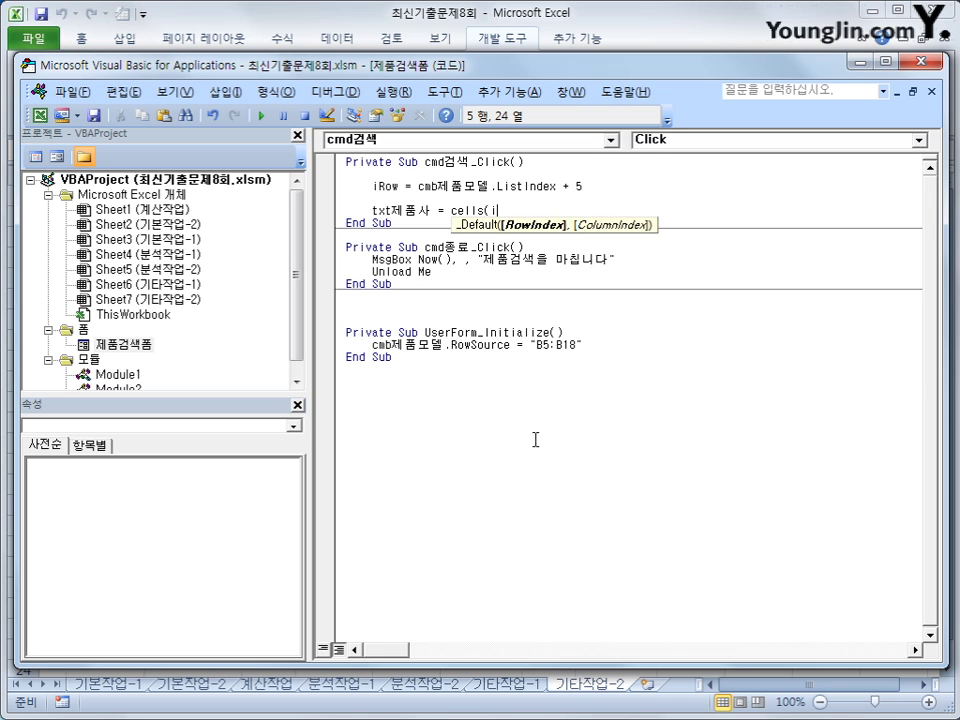
{"action": "type", "text": "Row, 2"}
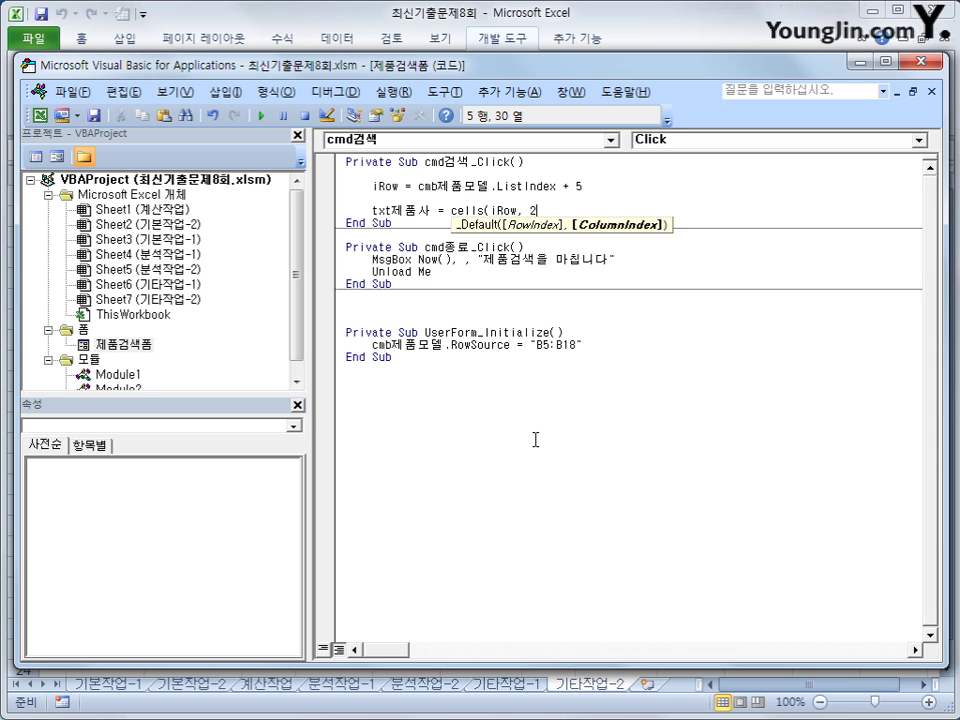
{"action": "key", "text": "BackSpace"}
{"action": "type", "text": "3)"}
{"action": "key", "text": "Return"}
Duplicate the txt제품사 = Cells(iRow, 3) statement onto the line below it in cmd검색_Click
{"action": "key", "text": "Up"}
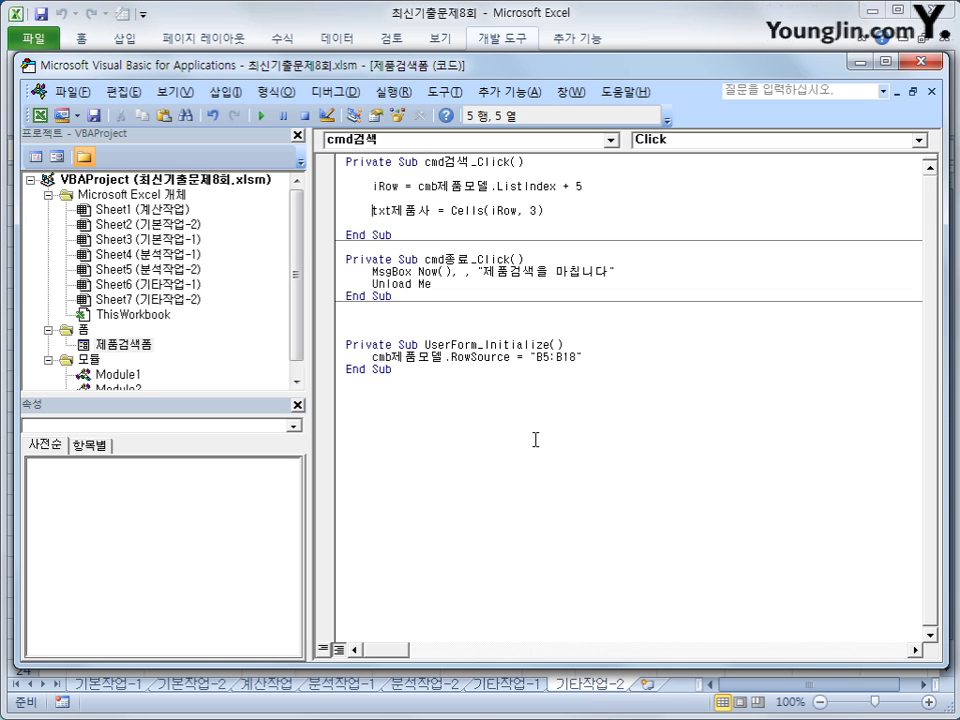
{"action": "key", "text": "shift+End"}
{"action": "key", "text": "ctrl+c"}
{"action": "key", "text": "Down"}
{"action": "key", "text": "ctrl+v"}
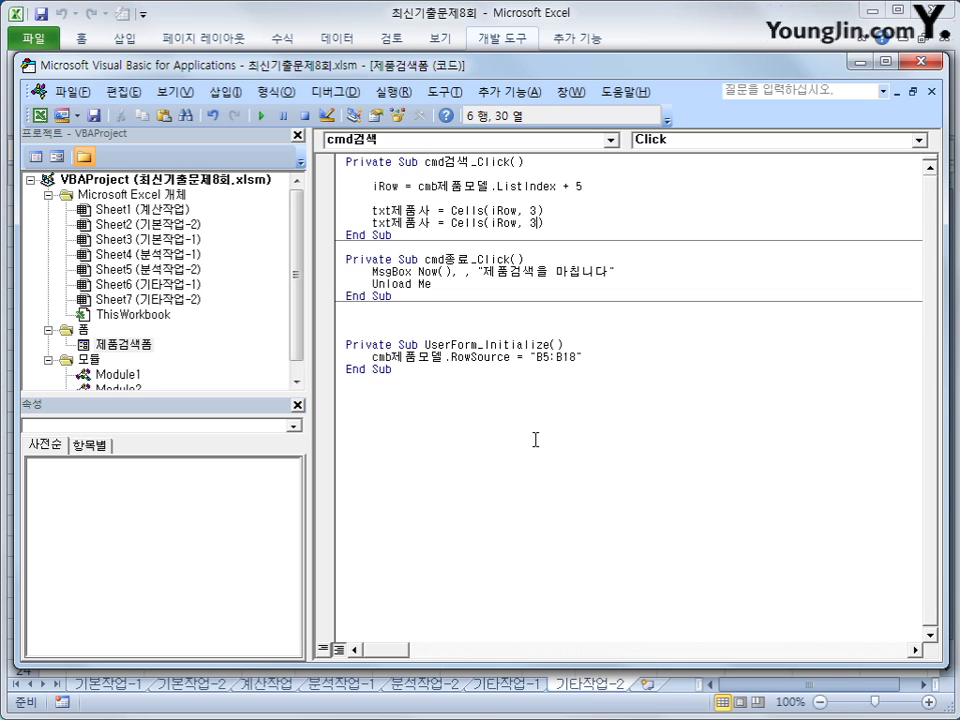
Change the duplicated statement to txt화소 = Cells(iRow, 4)
{"action": "key", "text": "Home"}
{"action": "key", "text": "Right"}
{"action": "key", "text": "Right"}
{"action": "key", "text": "Right"}
{"action": "key", "text": "shift+Right"}
{"action": "key", "text": "shift+Right"}
{"action": "key", "text": "shift+Right"}
{"action": "type", "text": "화소"}
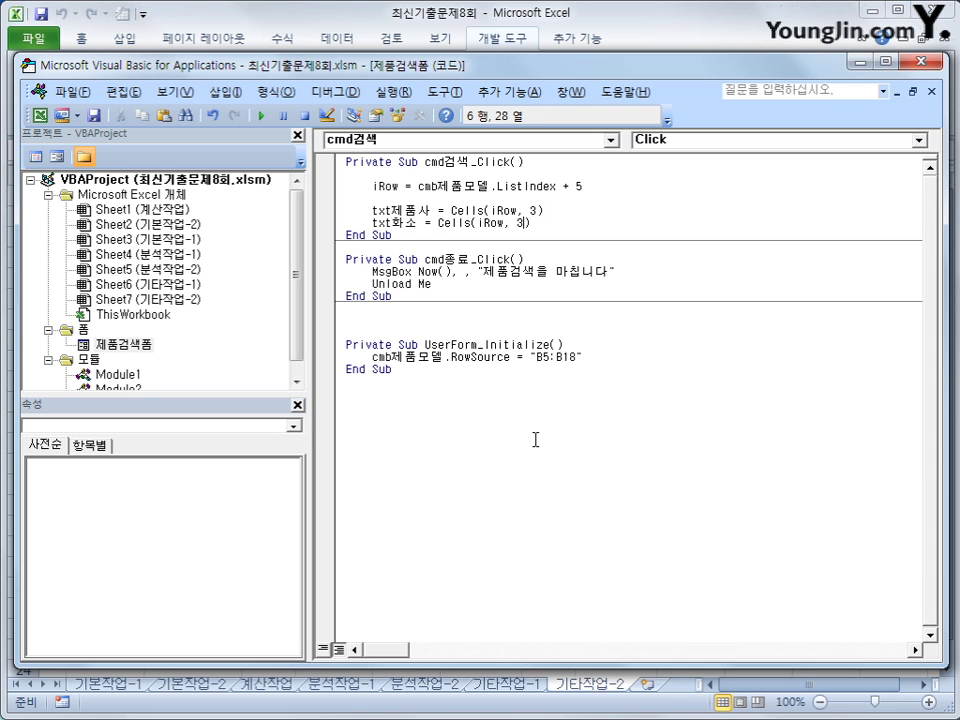
{"action": "key", "text": "Left"}
{"action": "key", "text": "BackSpace"}
{"action": "type", "text": "4"}
Add another copy of the txt제품사 statement below the txt화소 line and change it to txt감도 = Cells(iRow, 5)
{"action": "key", "text": "End"}
{"action": "key", "text": "Return"}
{"action": "key", "text": "ctrl+v"}
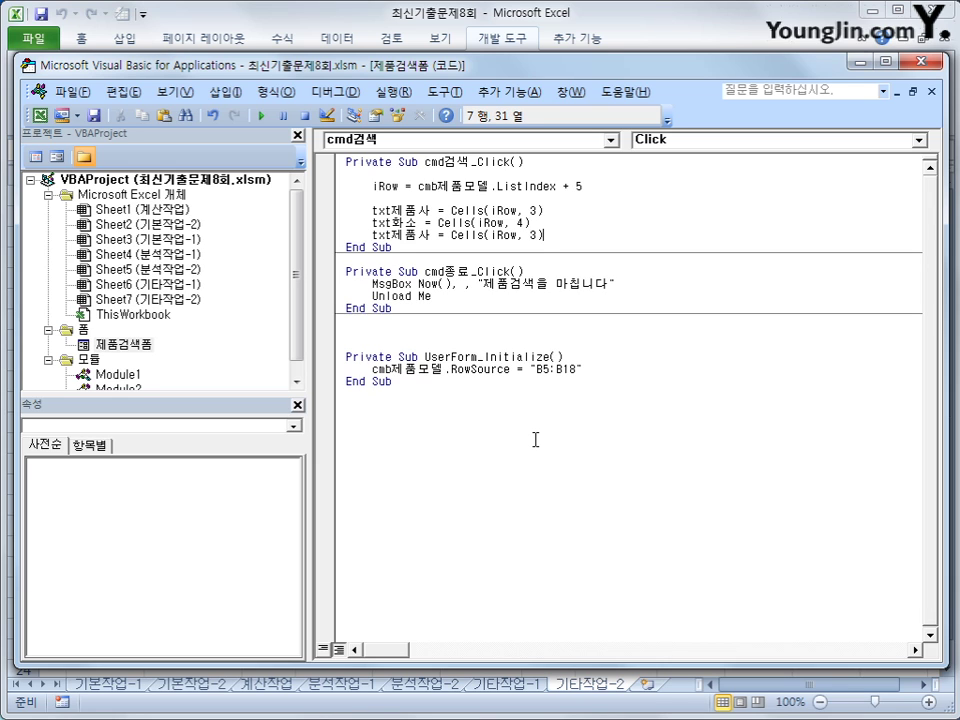
{"action": "key", "text": "Left"}
{"action": "key", "text": "Left"}
{"action": "key", "text": "Right"}
{"action": "key", "text": "BackSpace"}
{"action": "type", "text": "5"}
{"action": "key", "text": "Left"}
{"action": "key", "text": "Left"}
{"action": "key", "text": "Left"}
{"action": "key", "text": "Left"}
{"action": "key", "text": "Left"}
{"action": "key", "text": "Left"}
{"action": "key", "text": "Left"}
{"action": "key", "text": "Left"}
{"action": "key", "text": "Left"}
{"action": "key", "text": "Left"}
{"action": "key", "text": "Left"}
{"action": "key", "text": "Left"}
{"action": "key", "text": "Left"}
{"action": "key", "text": "Left"}
{"action": "key", "text": "Left"}
{"action": "key", "text": "Left"}
{"action": "key", "text": "shift+Left"}
{"action": "key", "text": "shift+Left"}
{"action": "key", "text": "shift+Left"}
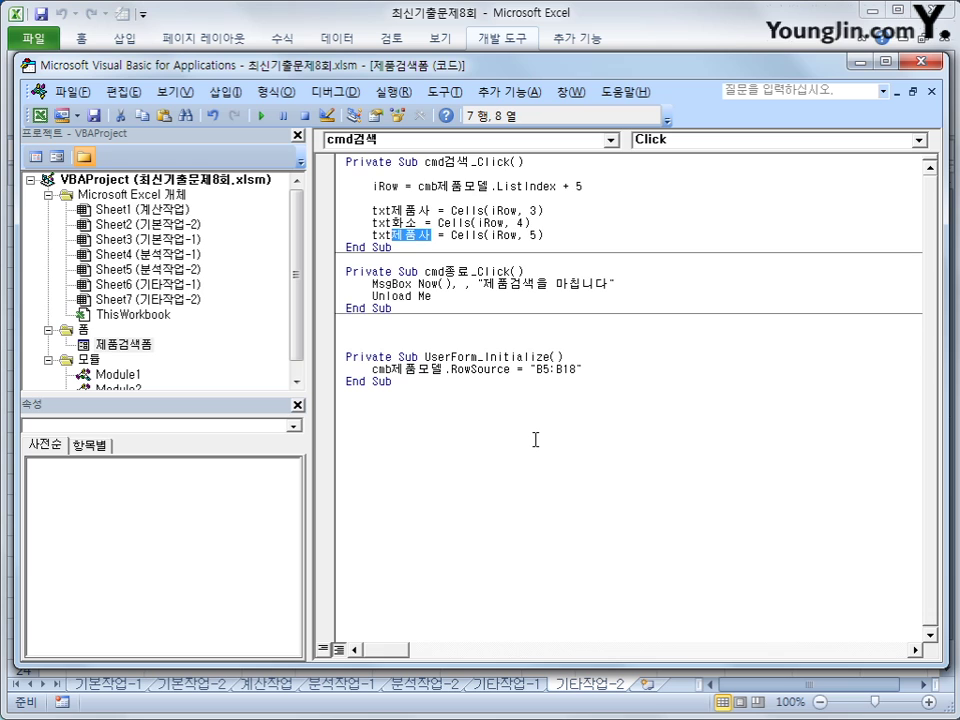
{"action": "type", "text": "감도"}
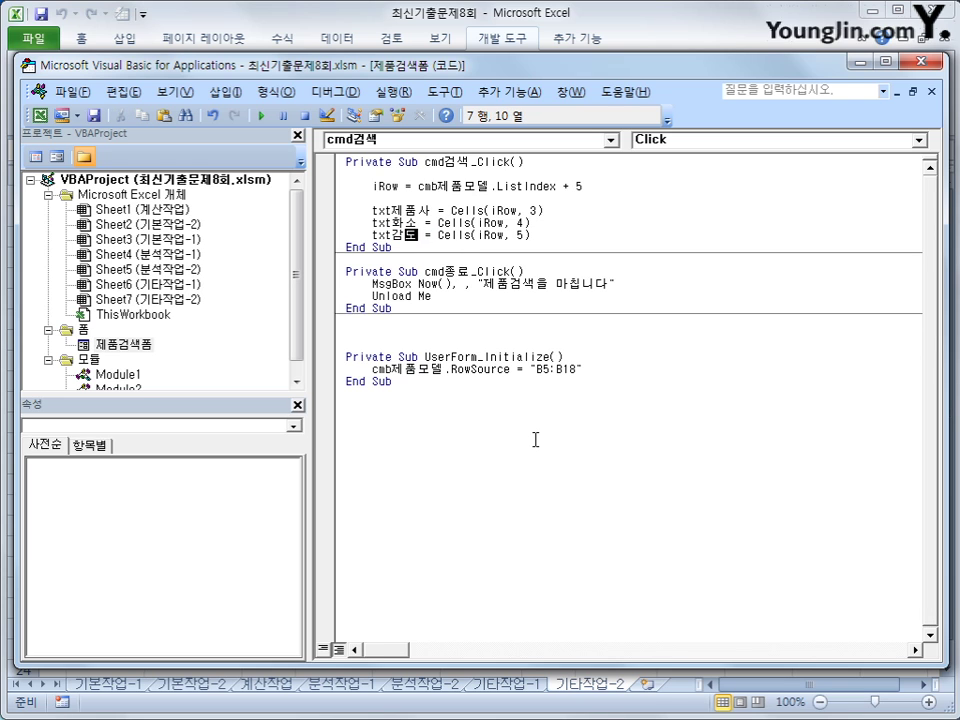
Add another copy of the txt제품사 statement below the txt감도 line and change it to txt출시년도 = Cells(iRow, 6)
{"action": "key", "text": "End"}
{"action": "key", "text": "Return"}
{"action": "key", "text": "ctrl+v"}
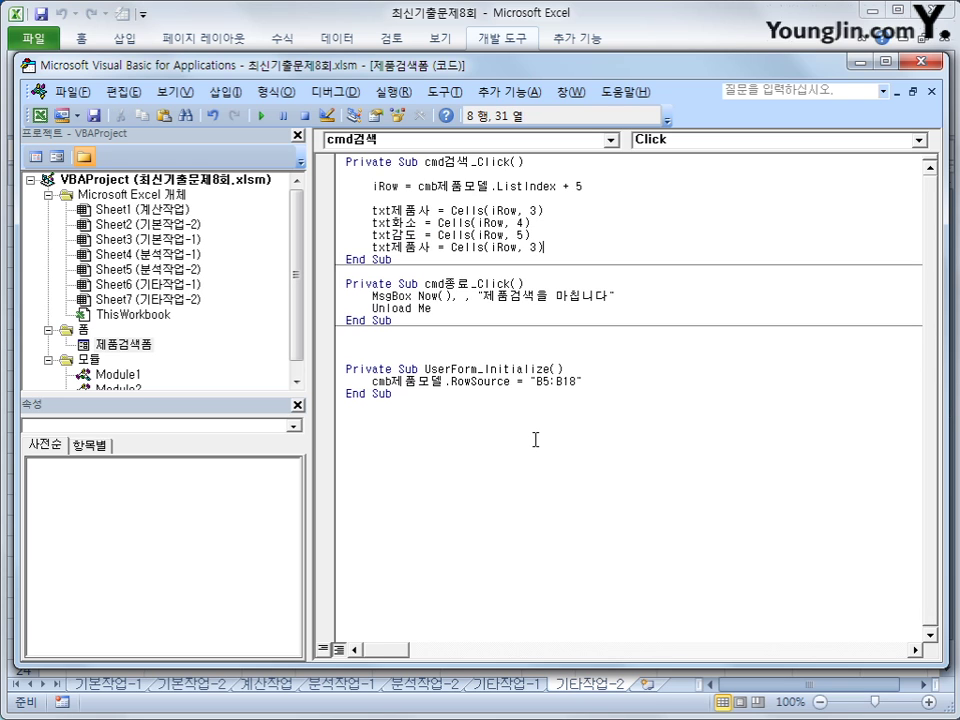
{"action": "key", "text": "Left"}
{"action": "key", "text": "Left"}
{"action": "key", "text": "Delete"}
{"action": "type", "text": "6"}
{"action": "key", "text": "Left"}
{"action": "key", "text": "Left"}
{"action": "key", "text": "Left"}
{"action": "key", "text": "Left"}
{"action": "key", "text": "Left"}
{"action": "key", "text": "Left"}
{"action": "key", "text": "Left"}
{"action": "key", "text": "Left"}
{"action": "key", "text": "Left"}
{"action": "key", "text": "Left"}
{"action": "key", "text": "Left"}
{"action": "key", "text": "Left"}
{"action": "key", "text": "Left"}
{"action": "key", "text": "Left"}
{"action": "key", "text": "Left"}
{"action": "key", "text": "Left"}
{"action": "key", "text": "Left"}
{"action": "key", "text": "Left"}
{"action": "key", "text": "Left"}
{"action": "key", "text": "Left"}
{"action": "key", "text": "Right"}
{"action": "type", "text": "출시년도"}
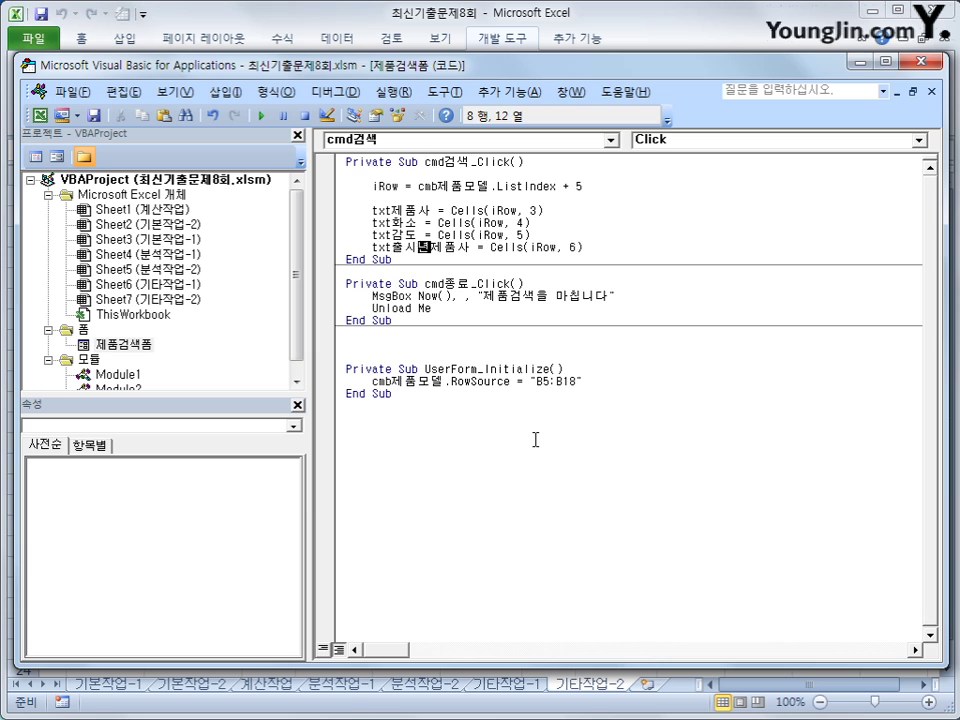
{"action": "key", "text": "Delete"}
{"action": "key", "text": "Delete"}
{"action": "key", "text": "Delete"}
Add another copy of the txt제품사 statement below the txt출시년도 line and change it to txt가격 = Cells(iRow, 7)
{"action": "key", "text": "End"}
{"action": "key", "text": "Return"}
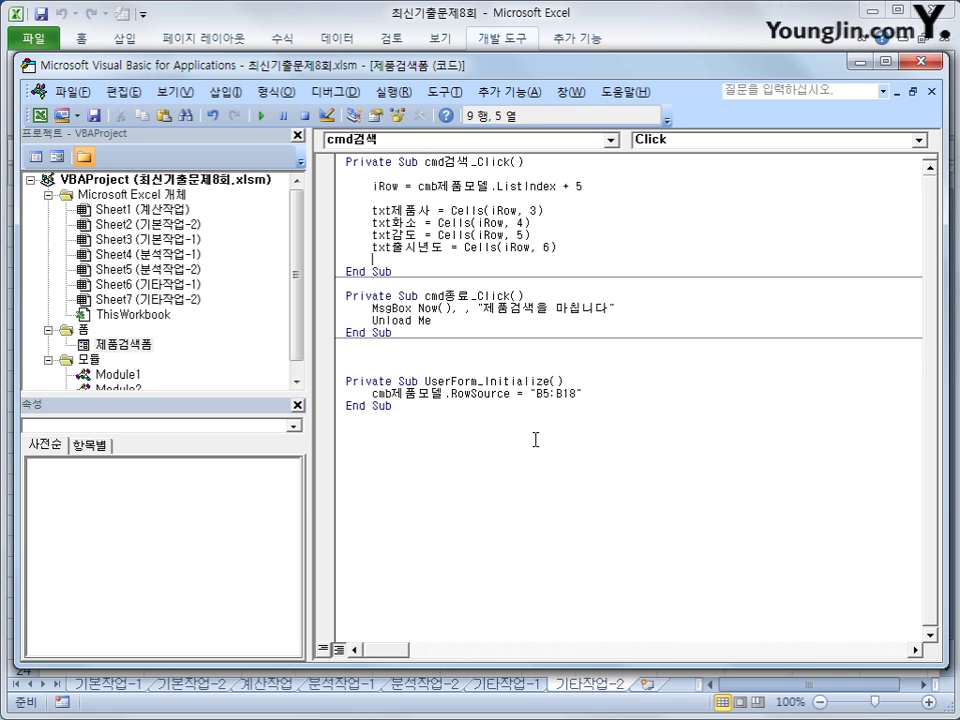
{"action": "key", "text": "ctrl+v"}
{"action": "key", "text": "Left"}
{"action": "key", "text": "Left"}
{"action": "key", "text": "Left"}
{"action": "key", "text": "Left"}
{"action": "key", "text": "Left"}
{"action": "key", "text": "Left"}
{"action": "key", "text": "Left"}
{"action": "key", "text": "Left"}
{"action": "key", "text": "Left"}
{"action": "key", "text": "Left"}
{"action": "key", "text": "Left"}
{"action": "key", "text": "Left"}
{"action": "key", "text": "Left"}
{"action": "key", "text": "Left"}
{"action": "key", "text": "Left"}
{"action": "key", "text": "Left"}
{"action": "key", "text": "Left"}
{"action": "key", "text": "Left"}
{"action": "key", "text": "Left"}
{"action": "key", "text": "Left"}
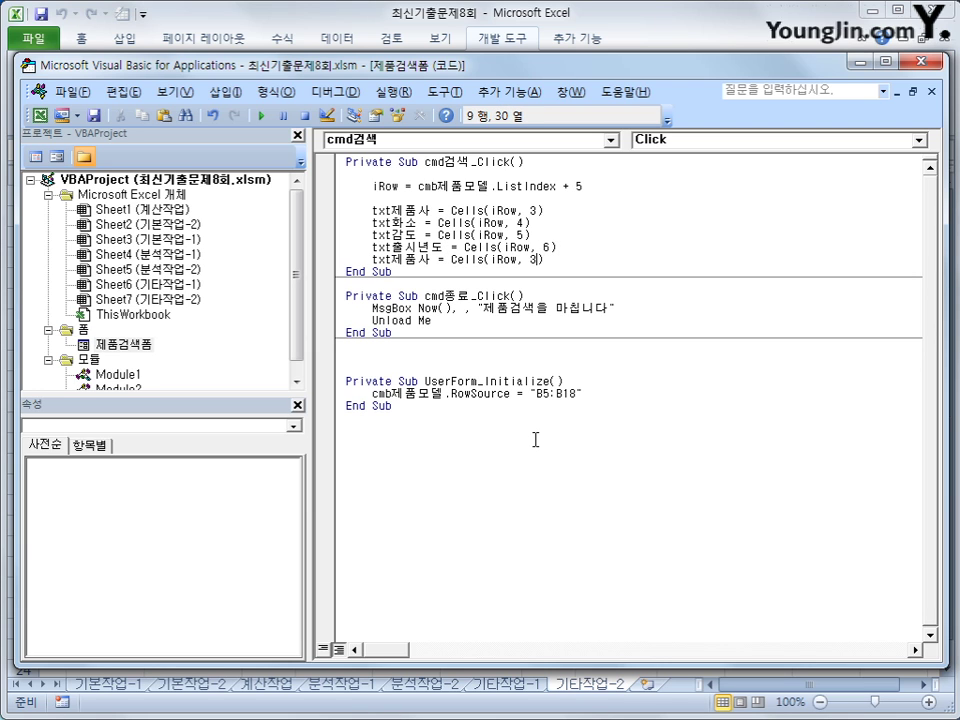
{"action": "key", "text": "Right"}
{"action": "key", "text": "Delete"}
{"action": "type", "text": "가격"}
{"action": "key", "text": "Delete"}
{"action": "key", "text": "Delete"}
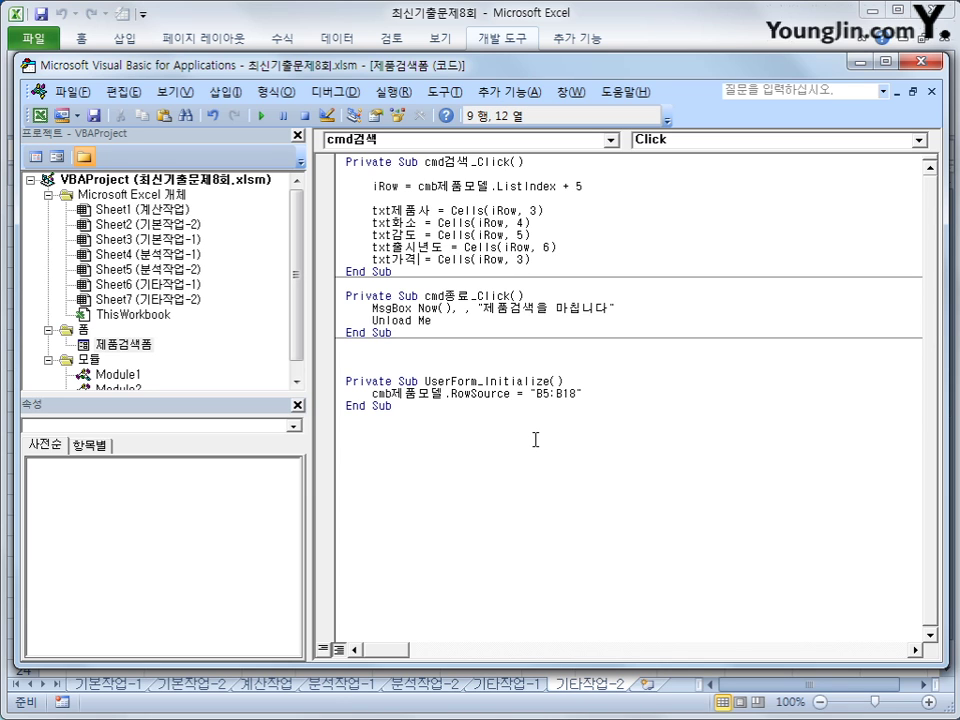
{"action": "key", "text": "End"}
{"action": "key", "text": "Left"}
{"action": "key", "text": "Delete"}
{"action": "type", "text": "7"}
Wrap the txt가격 line's Cells(iRow, 7) in a Format function with the format "#,##0원"
{"action": "key", "text": "Left"}
{"action": "key", "text": "Left"}
{"action": "key", "text": "Left"}
{"action": "key", "text": "Left"}
{"action": "key", "text": "Left"}
{"action": "key", "text": "Left"}
{"action": "key", "text": "Left"}
{"action": "key", "text": "Left"}
{"action": "key", "text": "Left"}
{"action": "key", "text": "Left"}
{"action": "key", "text": "Left"}
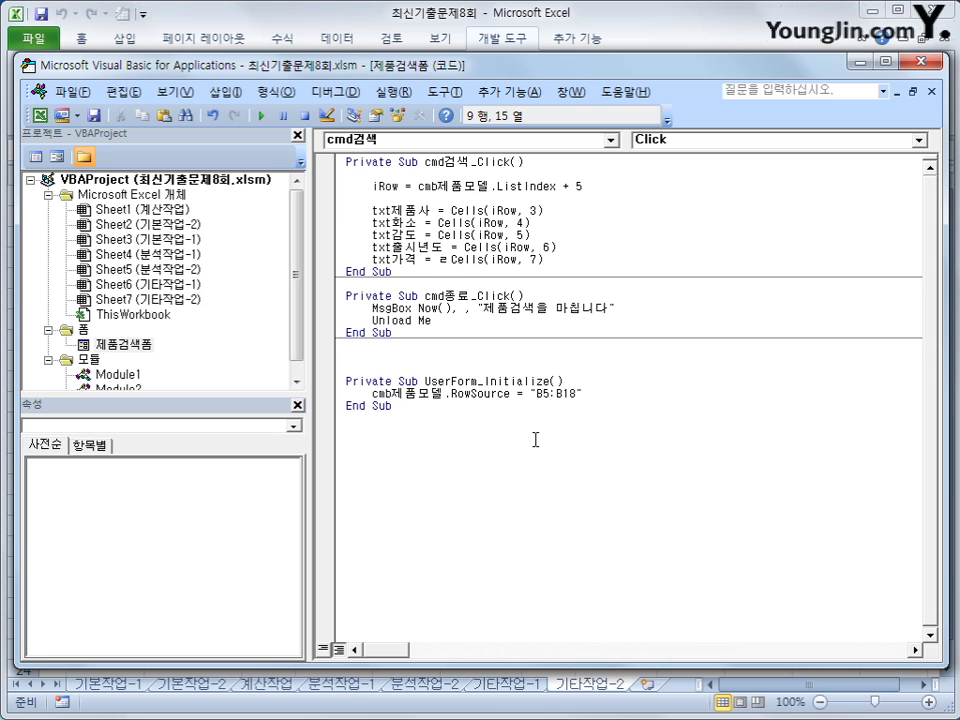
{"action": "type", "text": "format("}
{"action": "key", "text": "End"}
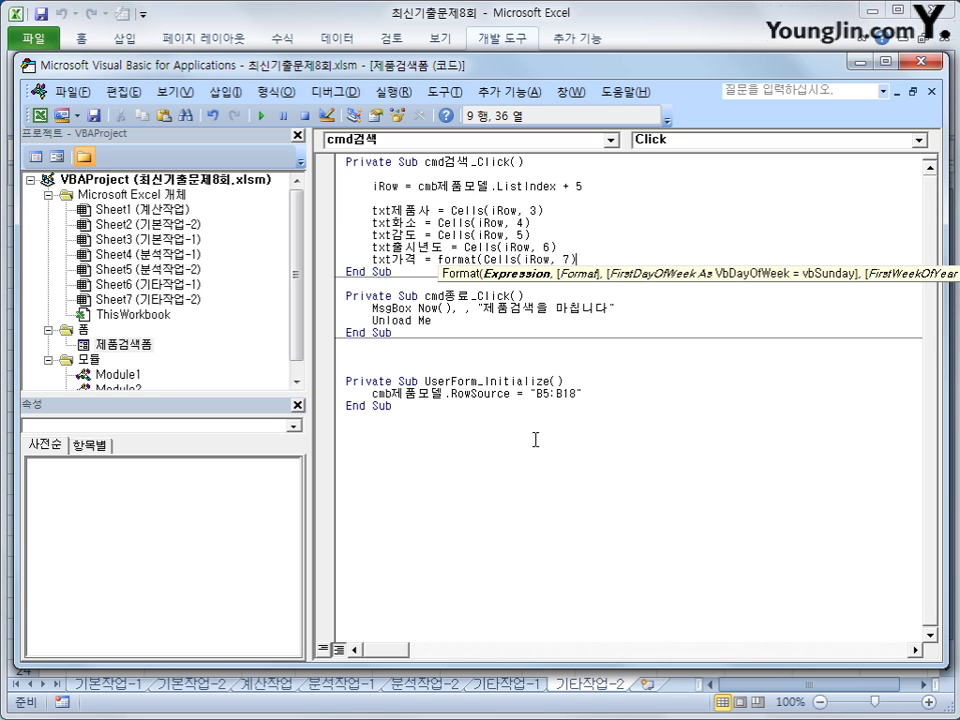
{"action": "type", "text": ","}
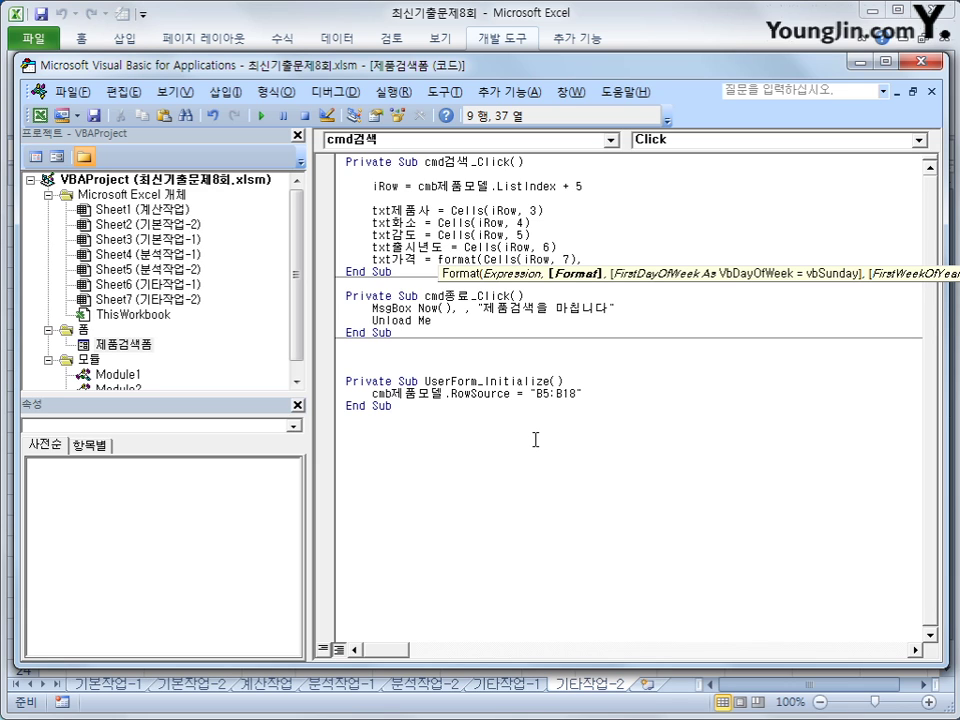
{"action": "type", "text": "\"#,###"}
{"action": "key", "text": "BackSpace"}
{"action": "type", "text": "0"}
{"action": "type", "text": "원\""}
{"action": "type", "text": ")"}
Add another copy of the txt제품사 statement below the txt가격 line and change it to txt재고 = Cells(iRow, 8)
{"action": "key", "text": "Return"}
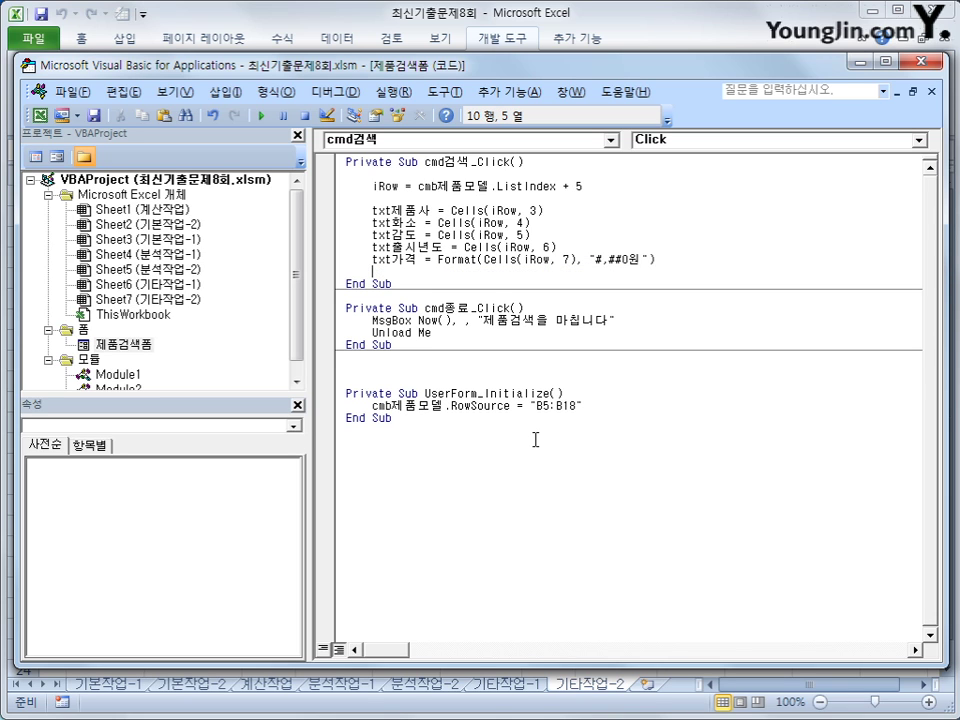
{"action": "key", "text": "ctrl+v"}
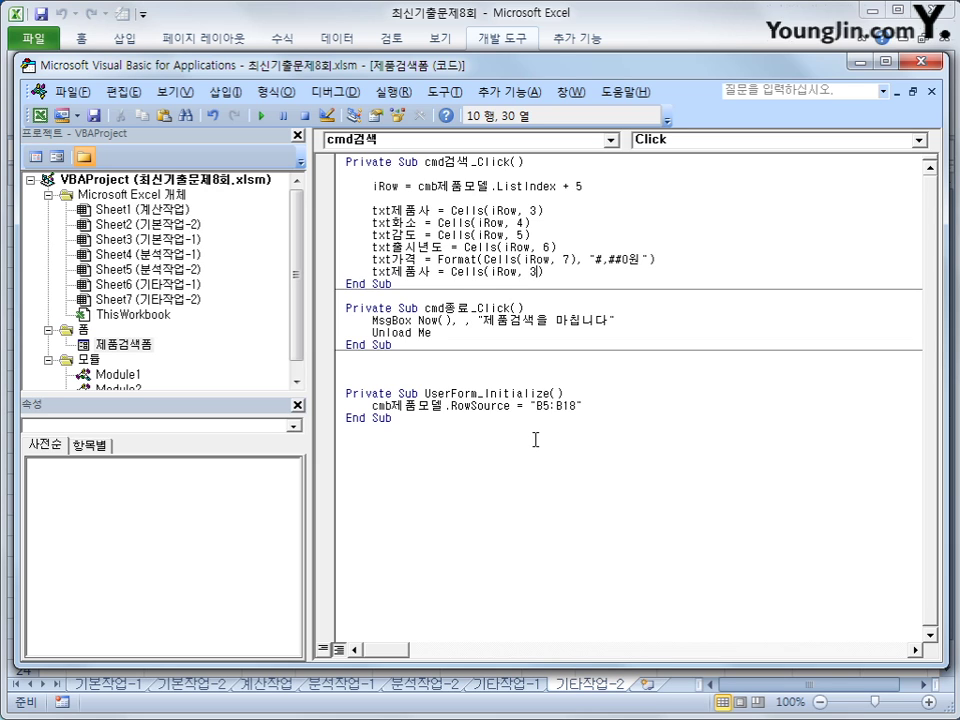
{"action": "key", "text": "Left"}
{"action": "key", "text": "Left"}
{"action": "key", "text": "Left"}
{"action": "key", "text": "Left"}
{"action": "key", "text": "Left"}
{"action": "key", "text": "Left"}
{"action": "key", "text": "Left"}
{"action": "key", "text": "Right"}
{"action": "key", "text": "Right"}
{"action": "key", "text": "Right"}
{"action": "key", "text": "Right"}
{"action": "key", "text": "Right"}
{"action": "key", "text": "Delete"}
{"action": "type", "text": "8"}
{"action": "key", "text": "Left"}
{"action": "key", "text": "Left"}
{"action": "key", "text": "Left"}
{"action": "key", "text": "Left"}
{"action": "key", "text": "Left"}
{"action": "key", "text": "Left"}
{"action": "key", "text": "Left"}
{"action": "key", "text": "Left"}
{"action": "key", "text": "Left"}
{"action": "key", "text": "Left"}
{"action": "key", "text": "Left"}
{"action": "key", "text": "Left"}
{"action": "key", "text": "Left"}
{"action": "key", "text": "Left"}
{"action": "key", "text": "Left"}
{"action": "key", "text": "Left"}
{"action": "key", "text": "Left"}
{"action": "key", "text": "Left"}
{"action": "key", "text": "Left"}
{"action": "key", "text": "Left"}
{"action": "key", "text": "shift+Right"}
{"action": "key", "text": "shift+Right"}
{"action": "key", "text": "shift+Right"}
{"action": "type", "text": "재고"}
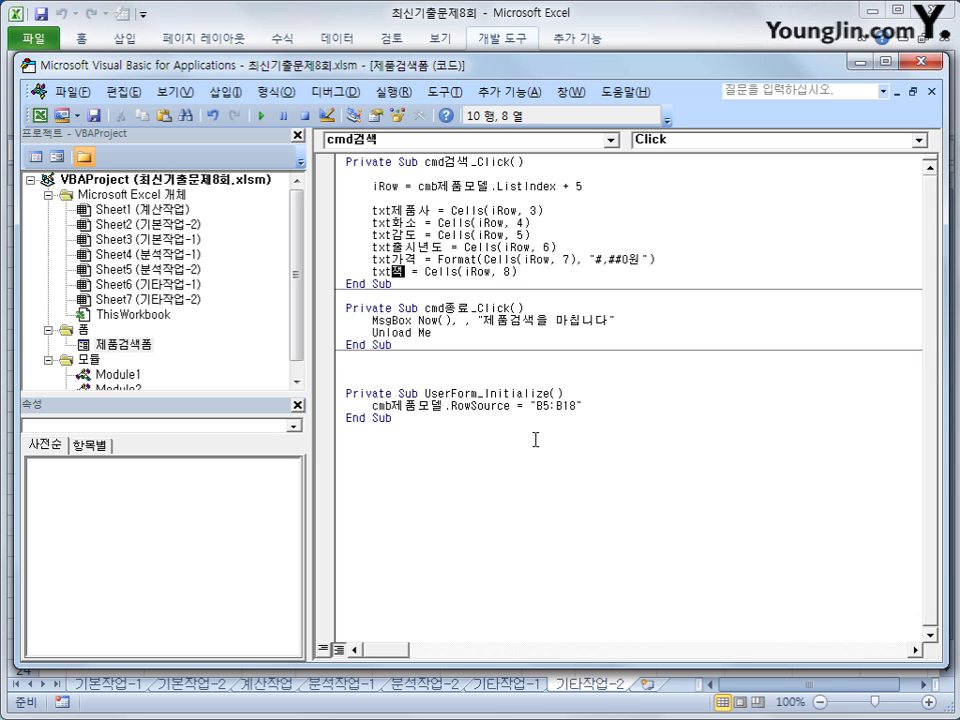
{"action": "key", "text": "Return"}
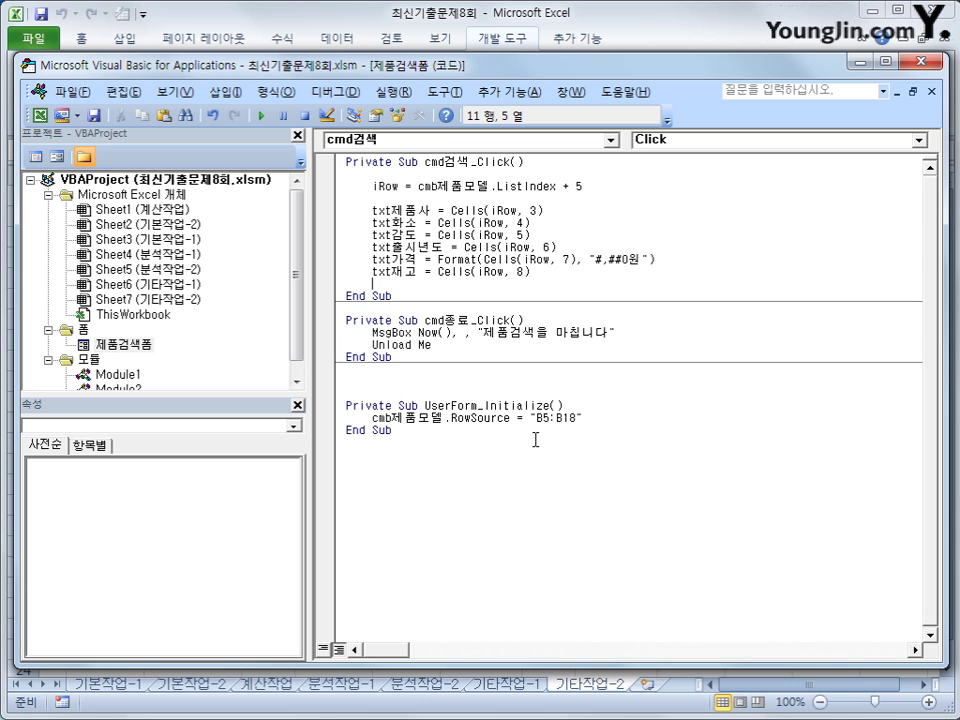
Close the code editor and test the 제품검색 form from the worksheet by searching for model EOS-6D
{"action": "left_click", "coordinate": [930, 62]}
{"action": "left_click", "coordinate": [528, 220]}
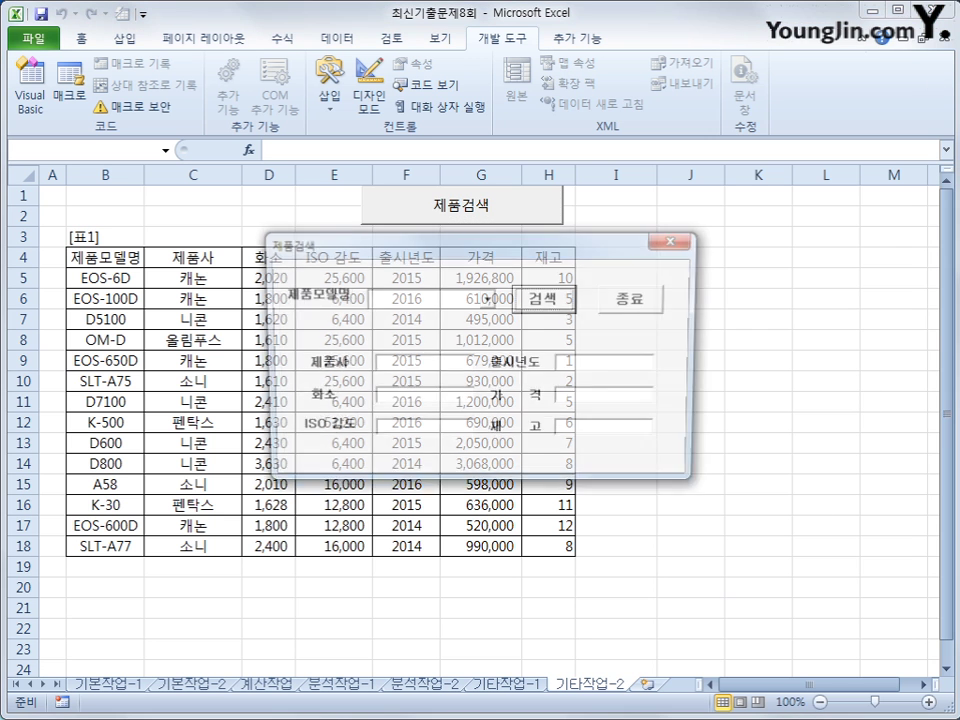
{"action": "left_click", "coordinate": [488, 300]}
{"action": "left_click", "coordinate": [410, 311]}
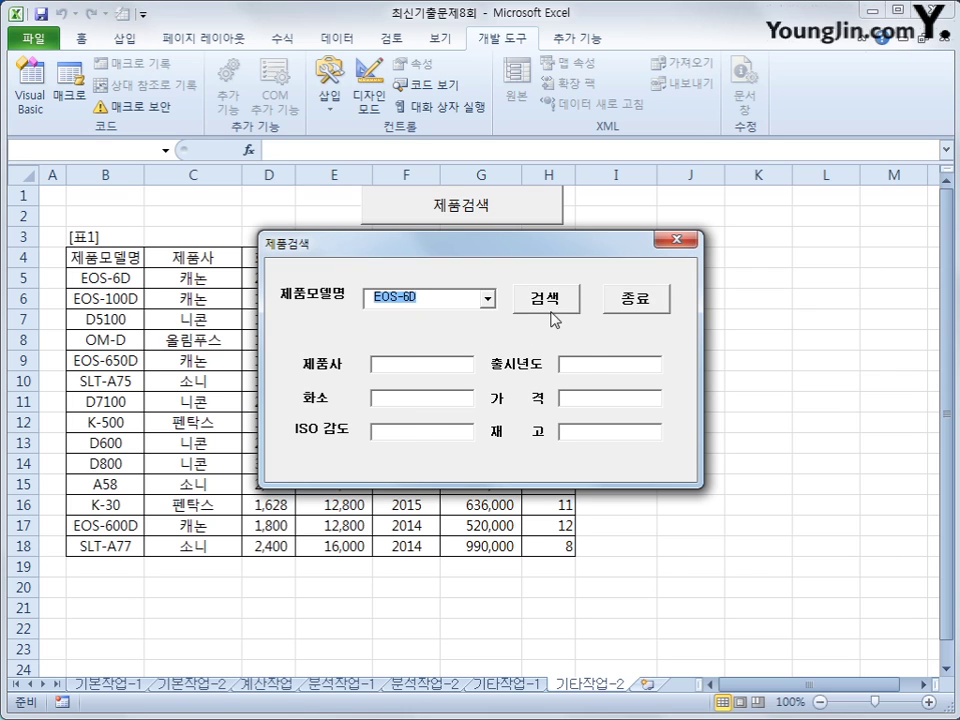
{"action": "left_click", "coordinate": [553, 302]}
Search for model D5100 in the 제품검색 form to test the code with a second product
{"action": "left_click", "coordinate": [488, 300]}
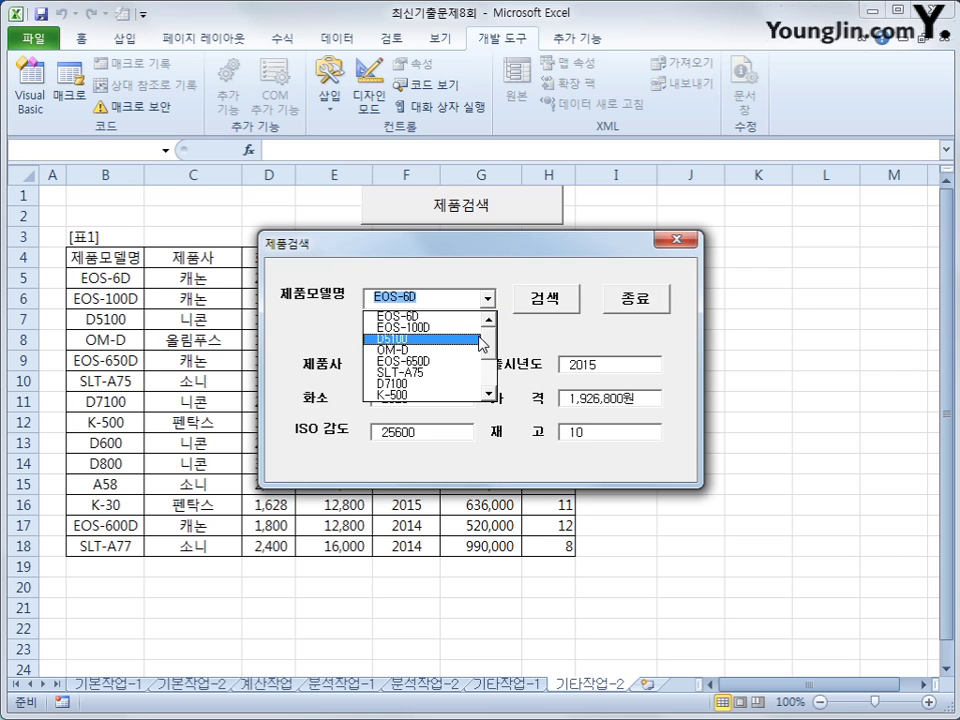
{"action": "left_click", "coordinate": [420, 336]}
{"action": "left_click", "coordinate": [540, 303]}
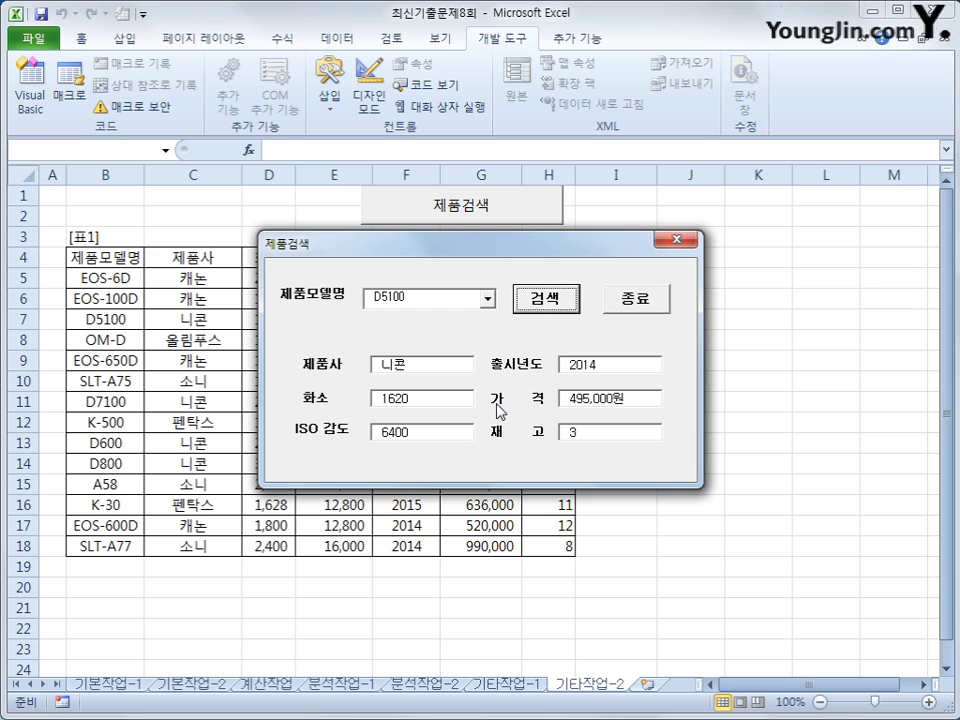